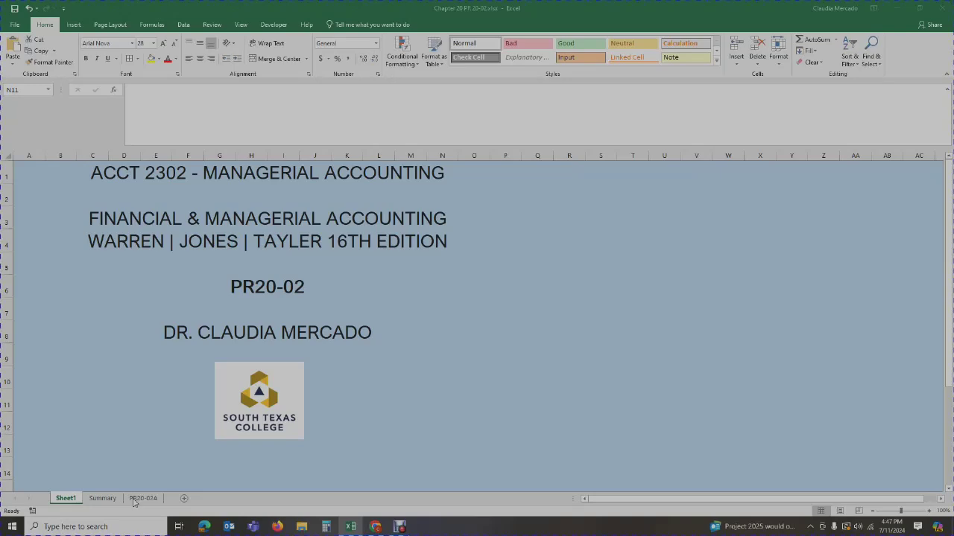
# Step: Open the PR20-02A sheet and read the problem's income statement, cost division and all eight instructions
pyautogui.click(155, 499)
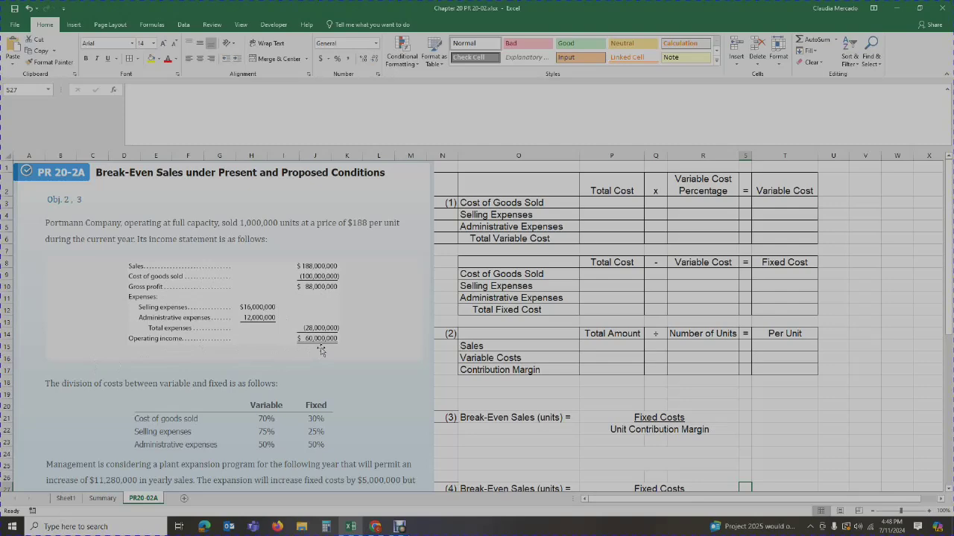
pyautogui.scroll(-2, 321, 350)
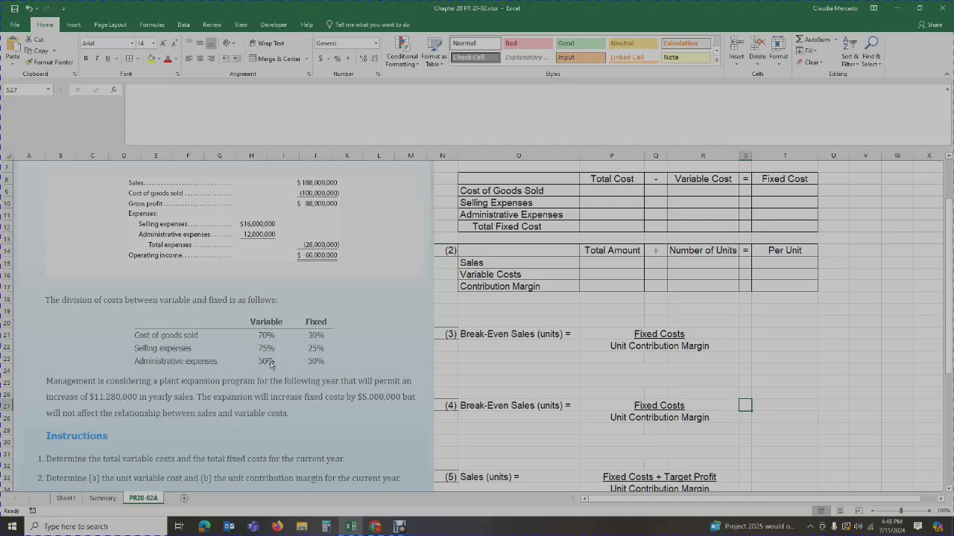
pyautogui.scroll(-1, 262, 399)
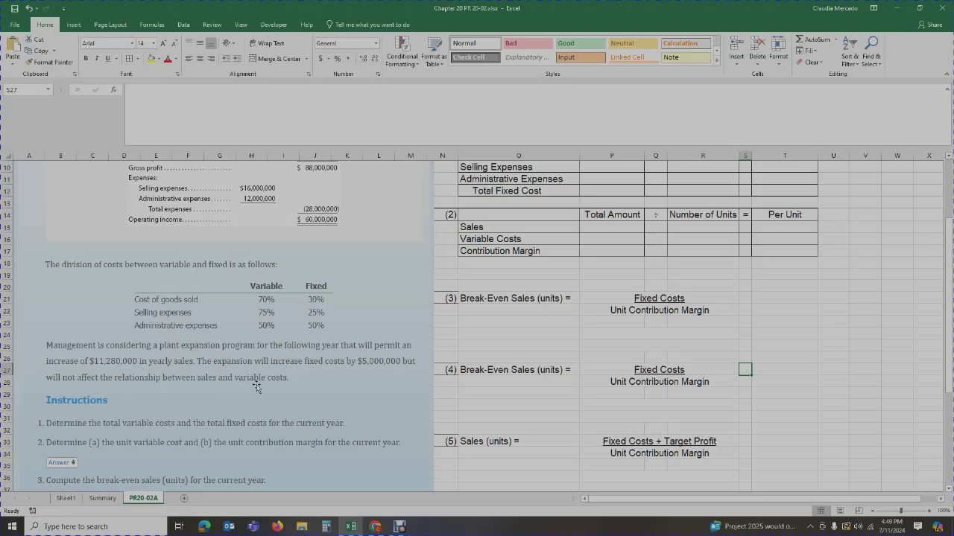
pyautogui.scroll(-4, 255, 387)
pyautogui.scroll(-1, 255, 400)
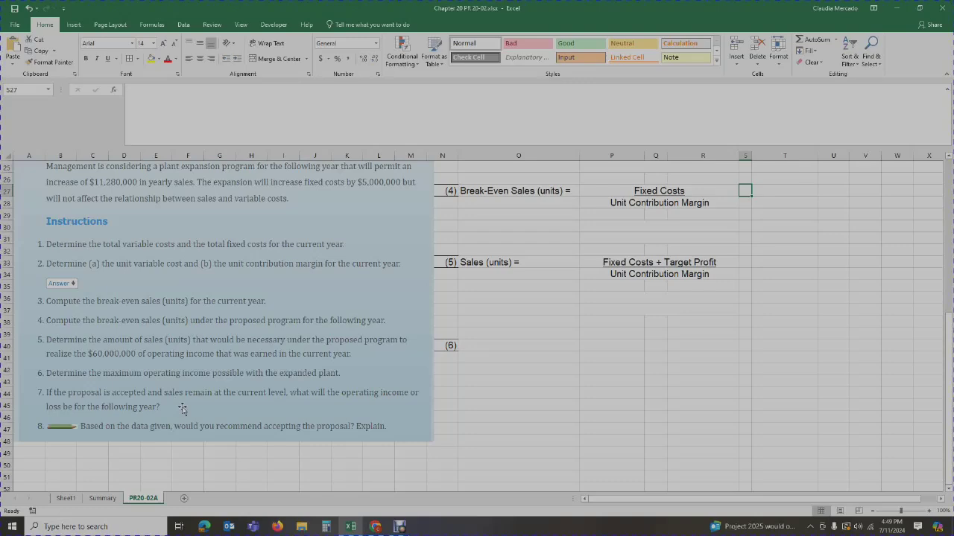
pyautogui.scroll(2, 182, 408)
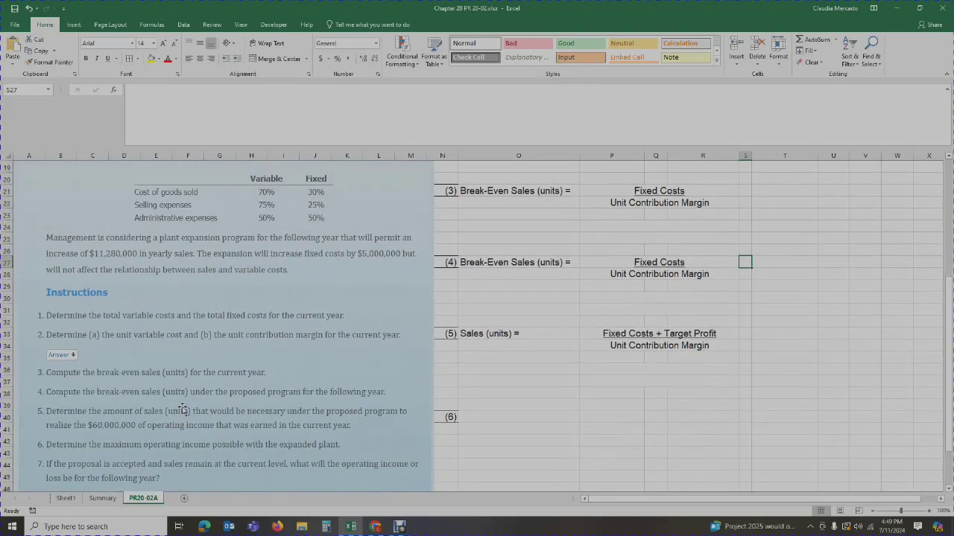
pyautogui.scroll(6, 182, 408)
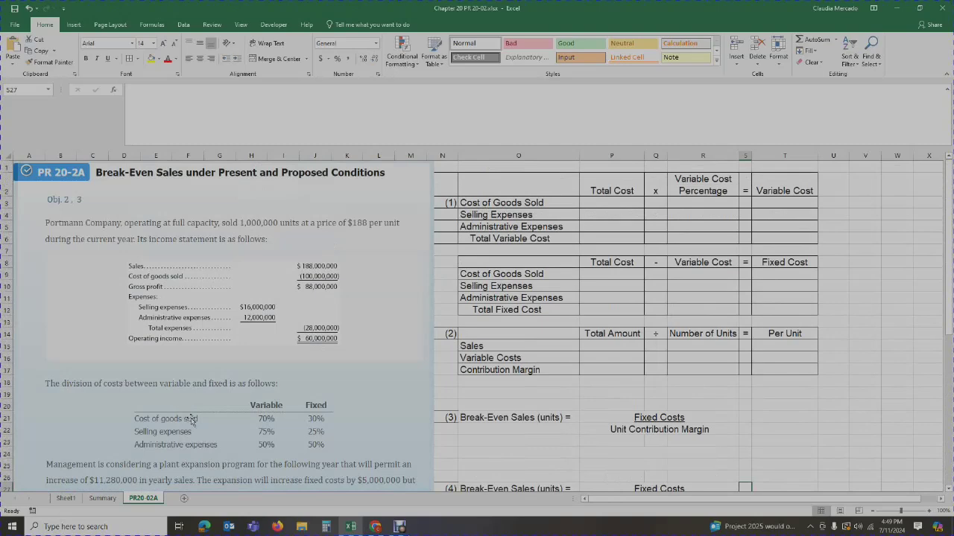
# Step: Review the Summary sheet's definitions and formulas for variable costs, fixed costs, contribution margin and break-even point
pyautogui.click(102, 498)
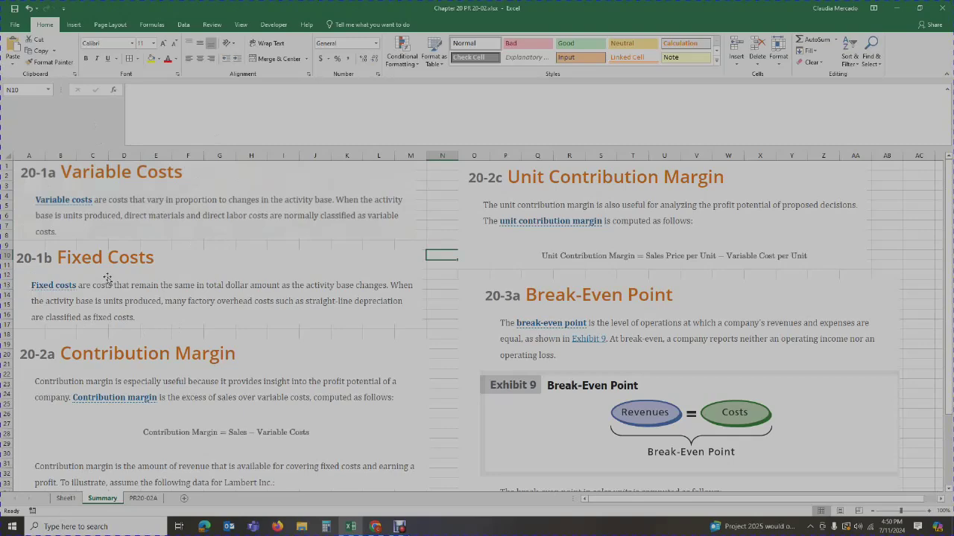
pyautogui.scroll(-3, 108, 279)
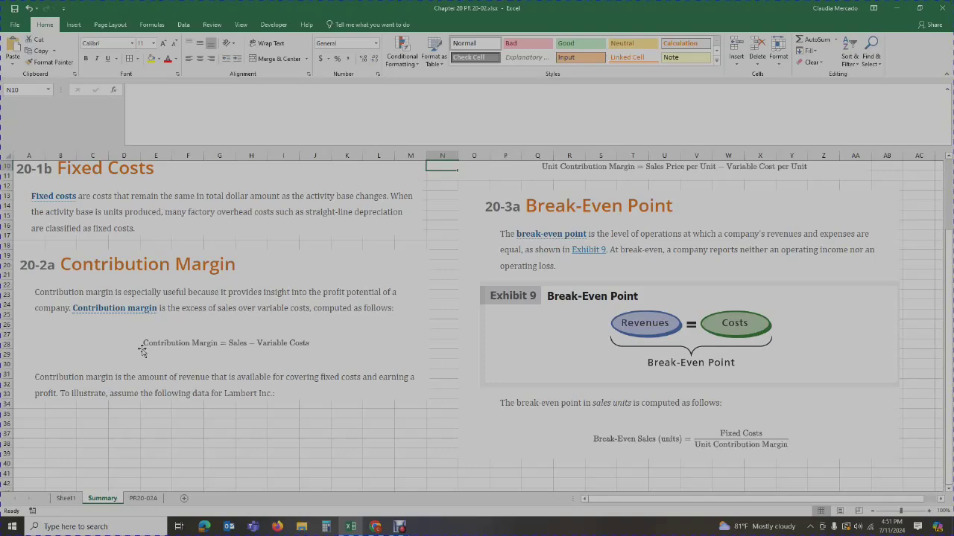
pyautogui.scroll(3, 431, 324)
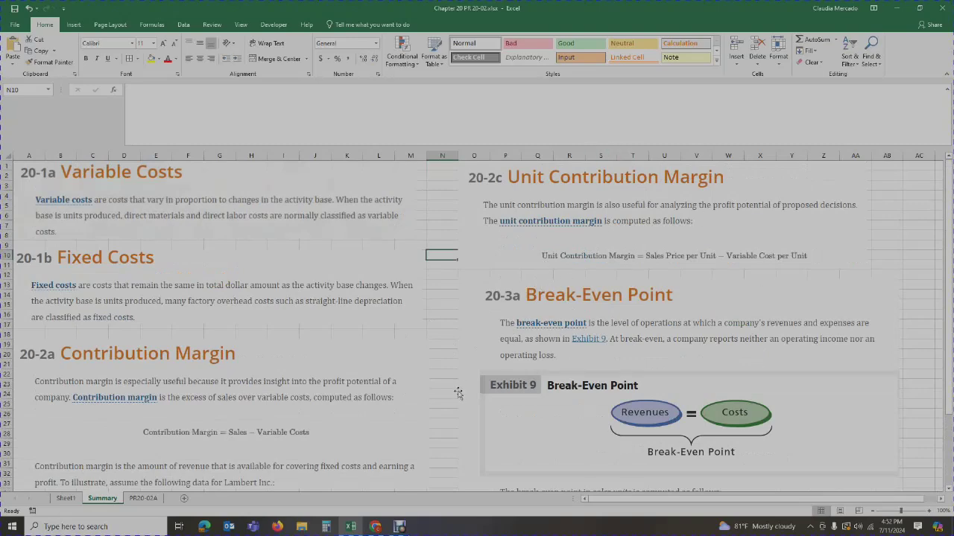
pyautogui.scroll(-1, 458, 393)
pyautogui.scroll(1, 459, 391)
# Step: Return to the PR20-02A sheet and examine the first instructions alongside the income statement and variable/fixed cost percentages
pyautogui.click(144, 498)
pyautogui.click(787, 419)
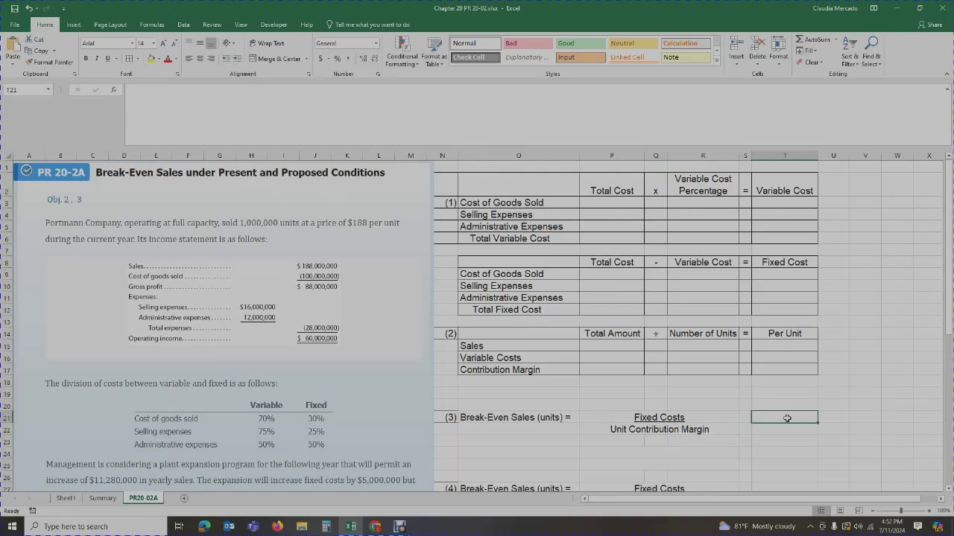
pyautogui.scroll(-4, 228, 404)
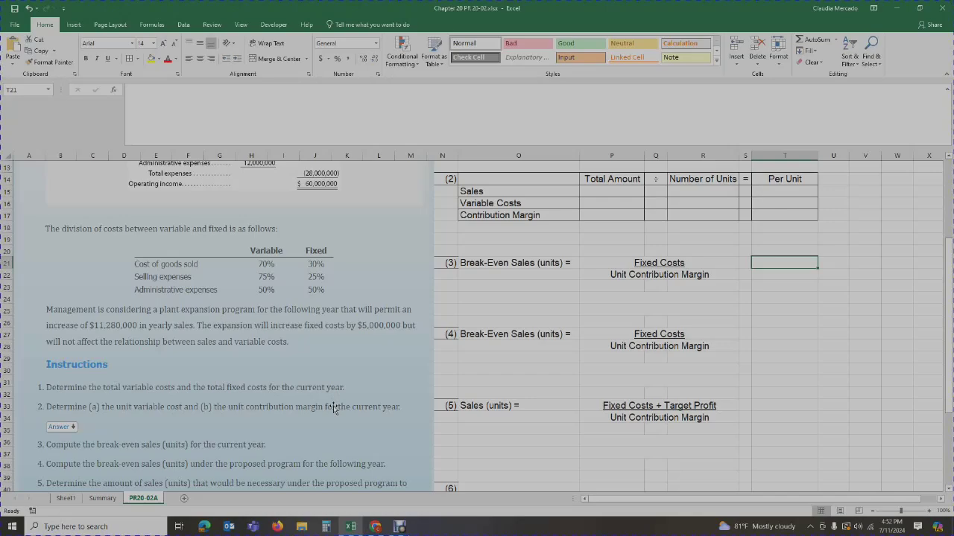
pyautogui.scroll(5, 334, 408)
pyautogui.scroll(-5, 328, 408)
pyautogui.scroll(4, 292, 451)
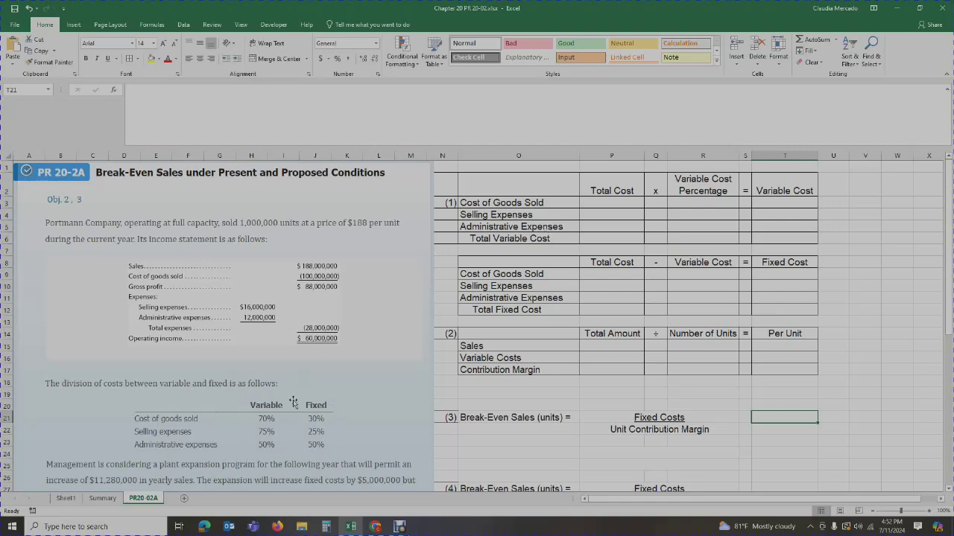
pyautogui.scroll(-1, 304, 425)
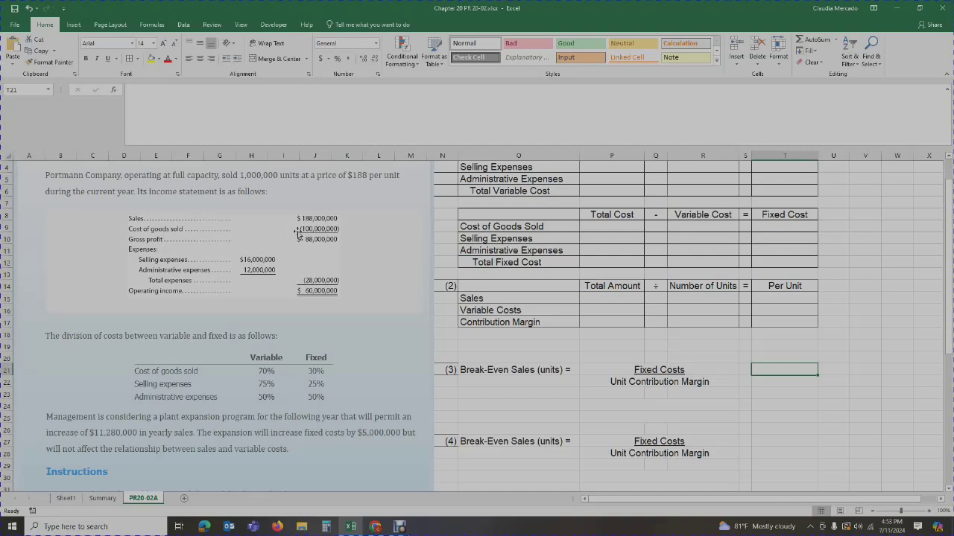
pyautogui.scroll(1, 298, 234)
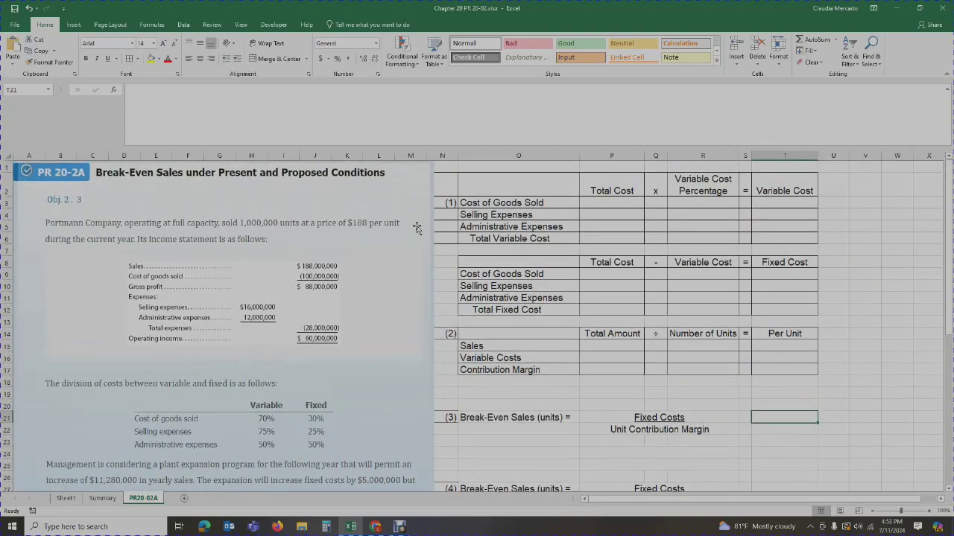
# Step: In the first variable cost table, enter a total cost of 100,000,000 and a variable cost percentage of 70% for Cost of Goods Sold
pyautogui.click(615, 205)
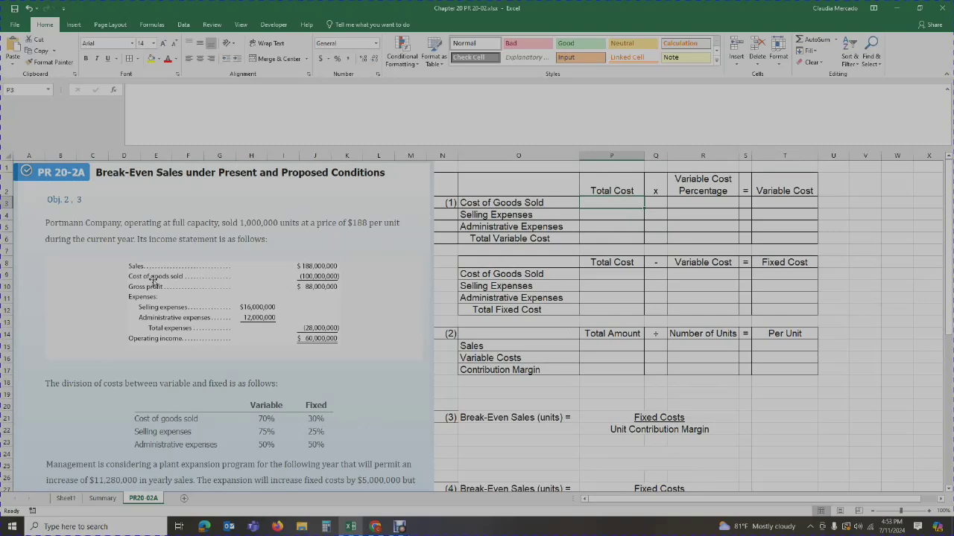
pyautogui.click(337, 280)
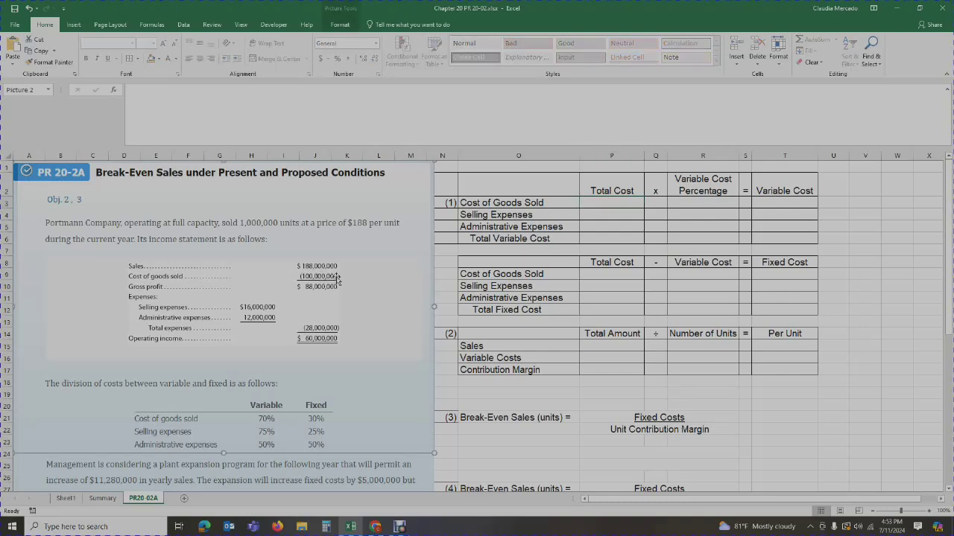
pyautogui.click(605, 204)
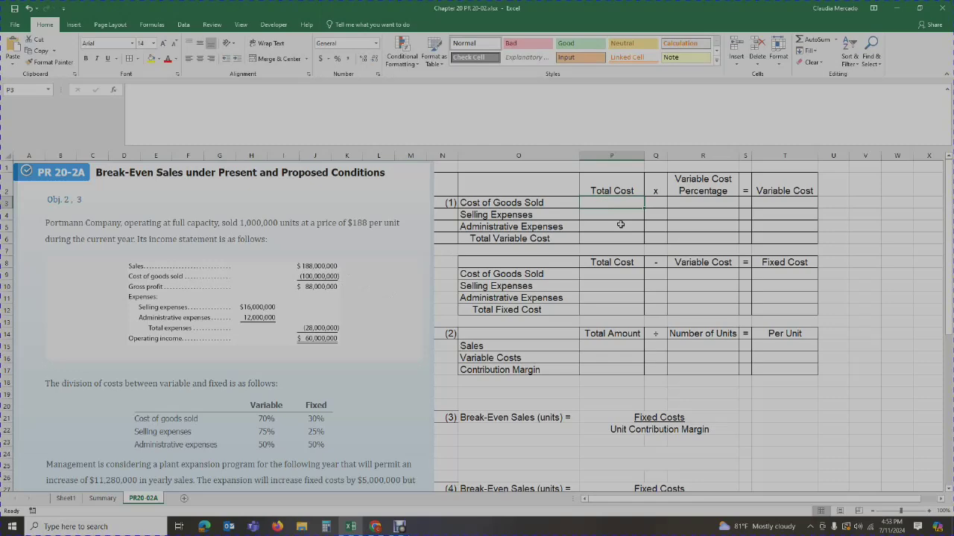
pyautogui.write('100,000')
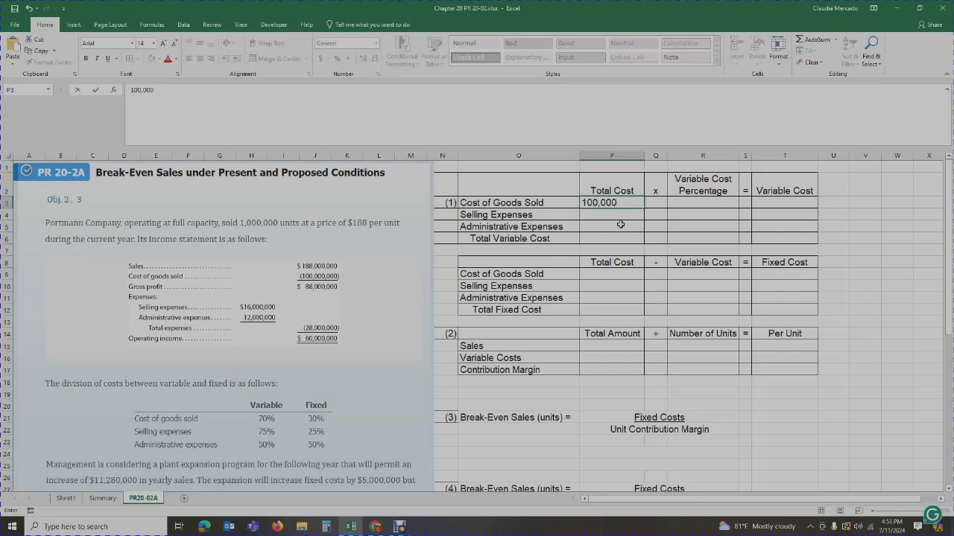
pyautogui.write(',000')
pyautogui.press('Return')
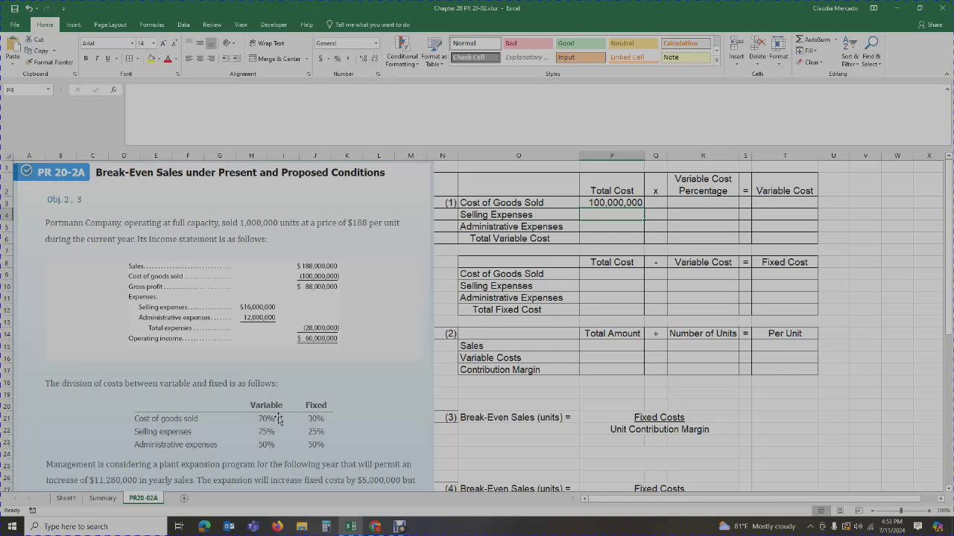
pyautogui.click(705, 204)
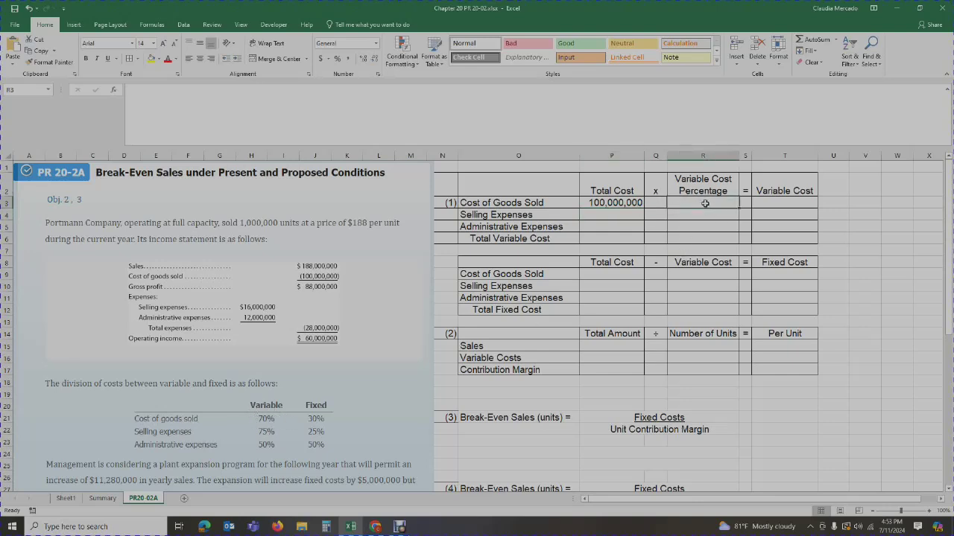
pyautogui.write('70%')
pyautogui.press('Return')
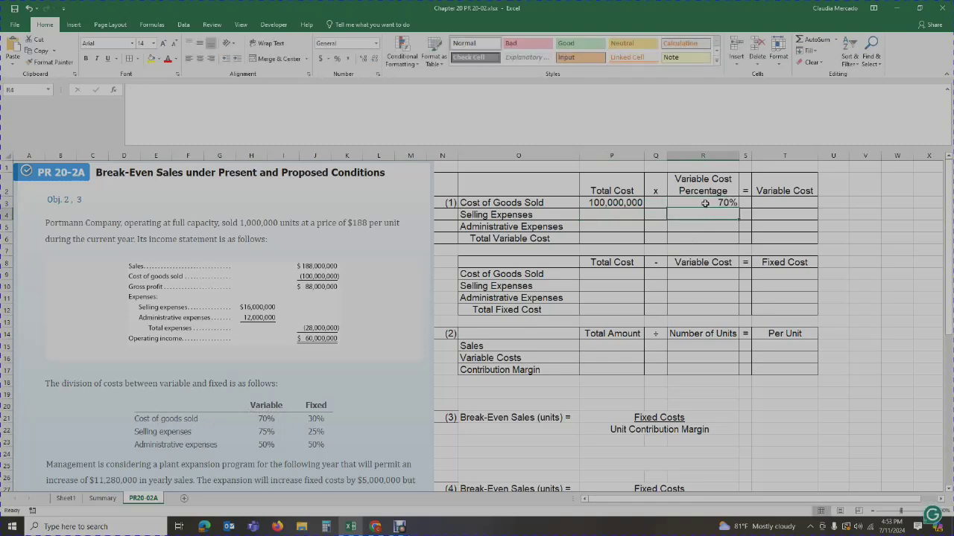
# Step: Calculate the Cost of Goods Sold variable cost in T3 with the formula =P3*R3
pyautogui.click(788, 205)
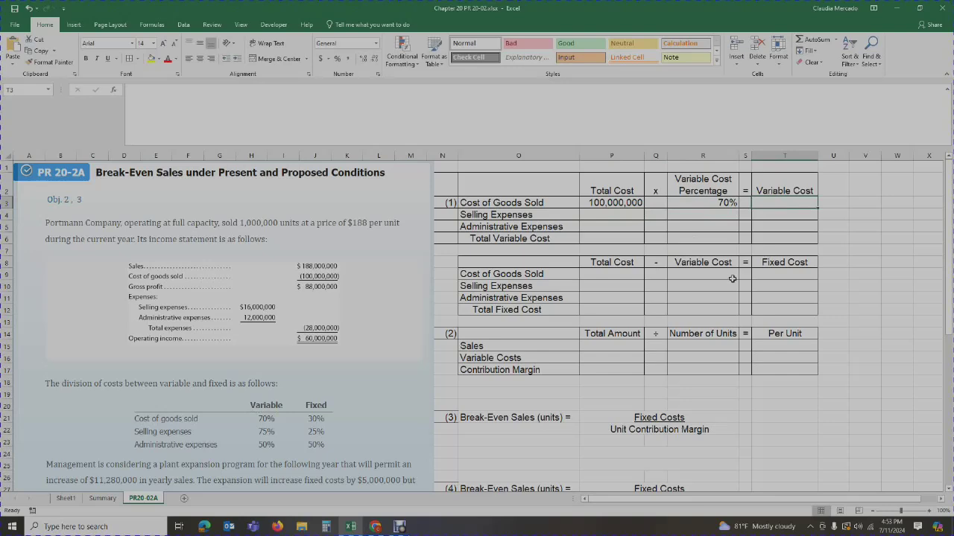
pyautogui.write('=')
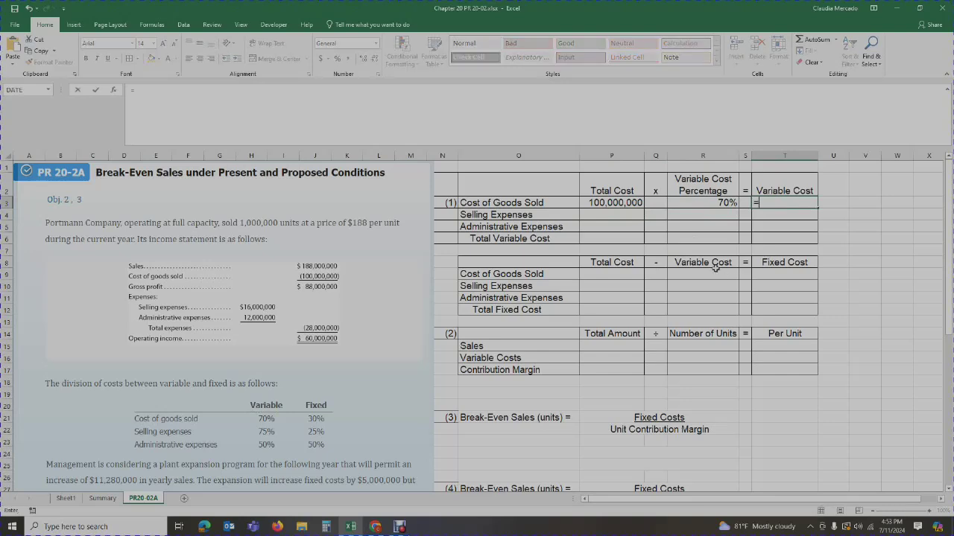
pyautogui.click(623, 206)
pyautogui.write('*')
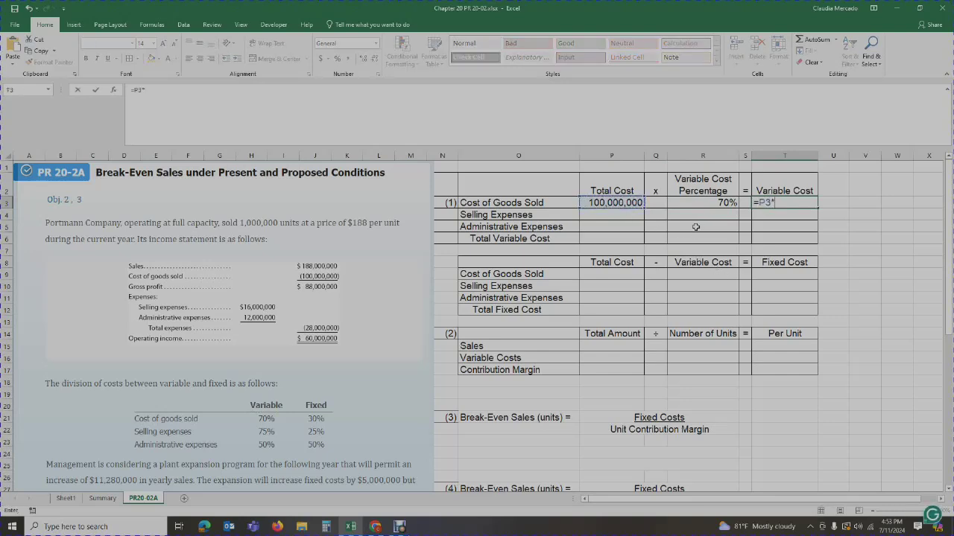
pyautogui.click(716, 203)
pyautogui.press('Return')
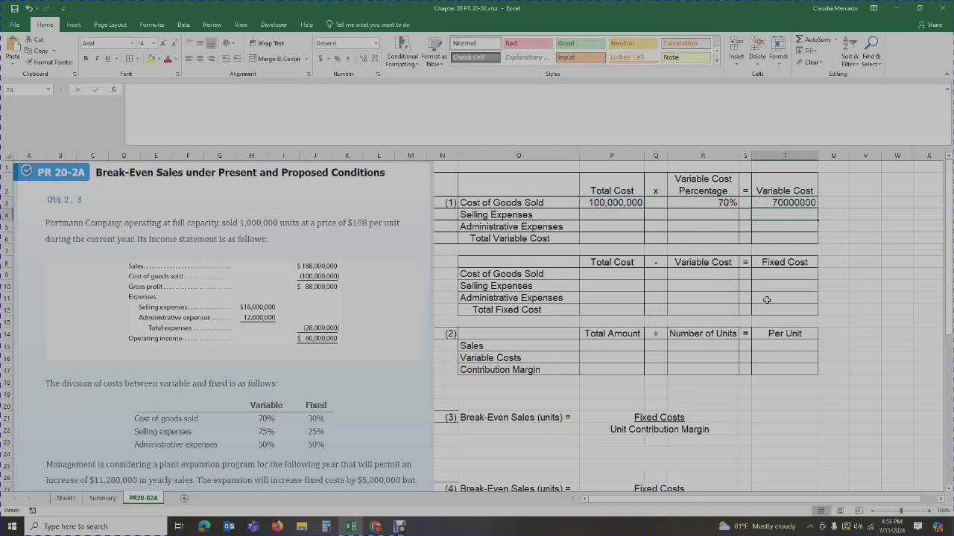
# Step: Format the Cost of Goods Sold variable cost in T3 with comma separators and no decimal places
pyautogui.click(787, 203)
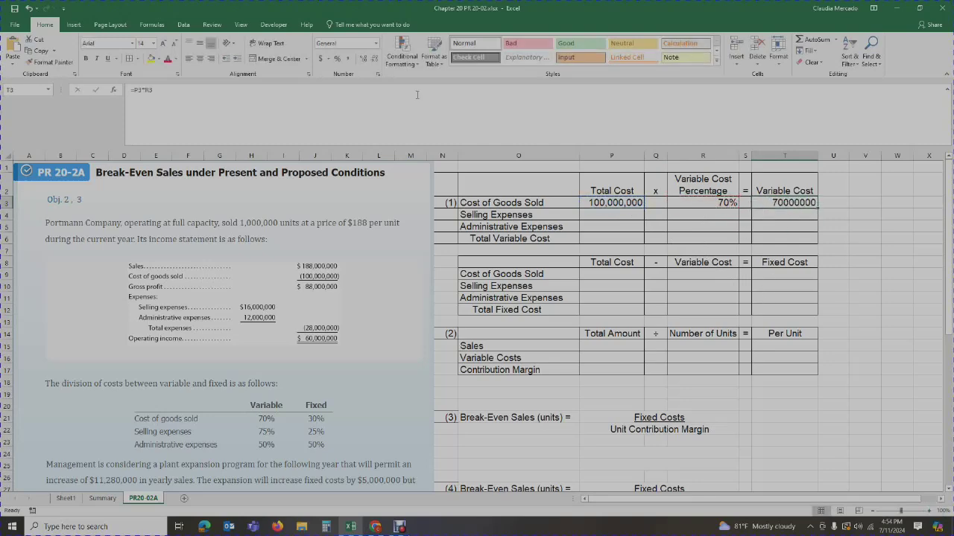
pyautogui.click(348, 58)
pyautogui.click(374, 58)
pyautogui.click(374, 58)
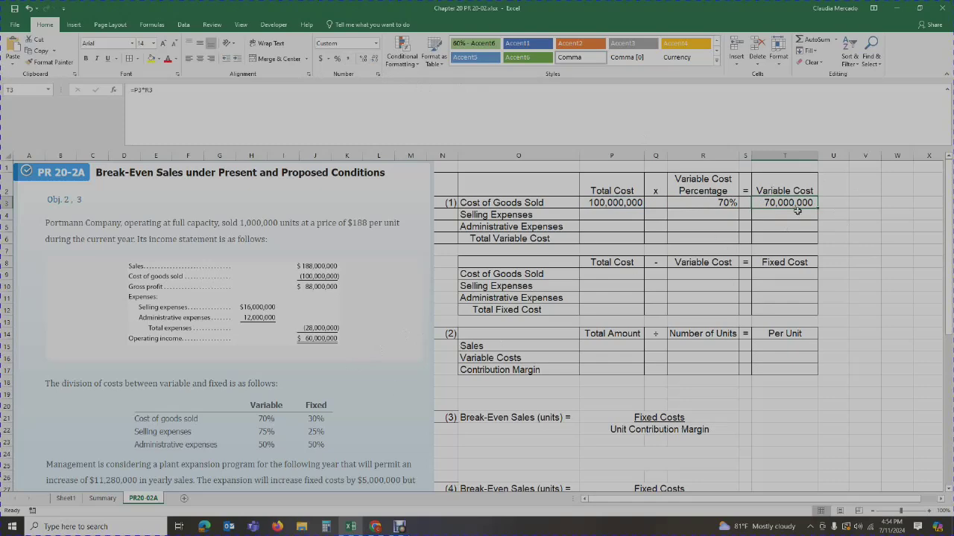
# Step: Enter a total cost of 16,000,000 and a variable cost percentage of 75% for Selling Expenses in row 4
pyautogui.click(611, 218)
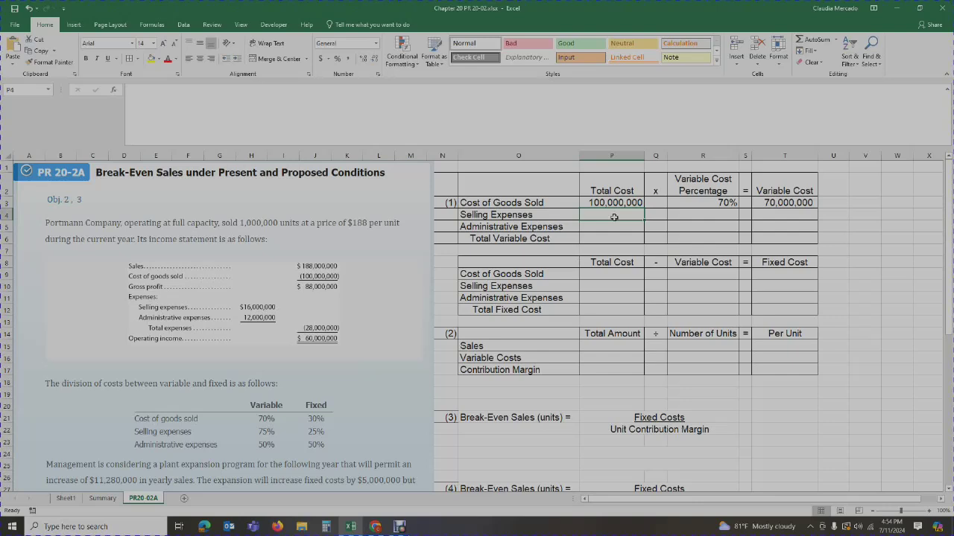
pyautogui.write('16,000,000')
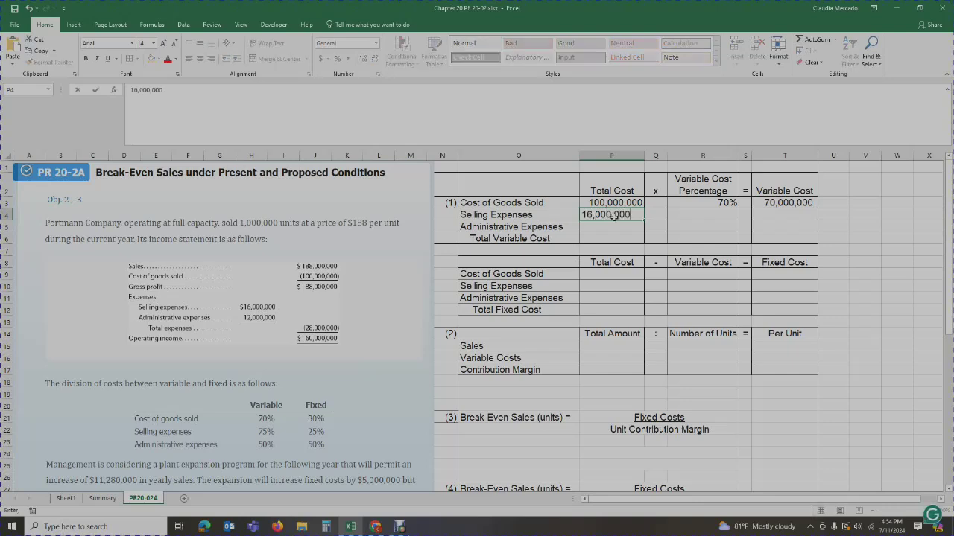
pyautogui.press('Return')
pyautogui.click(708, 212)
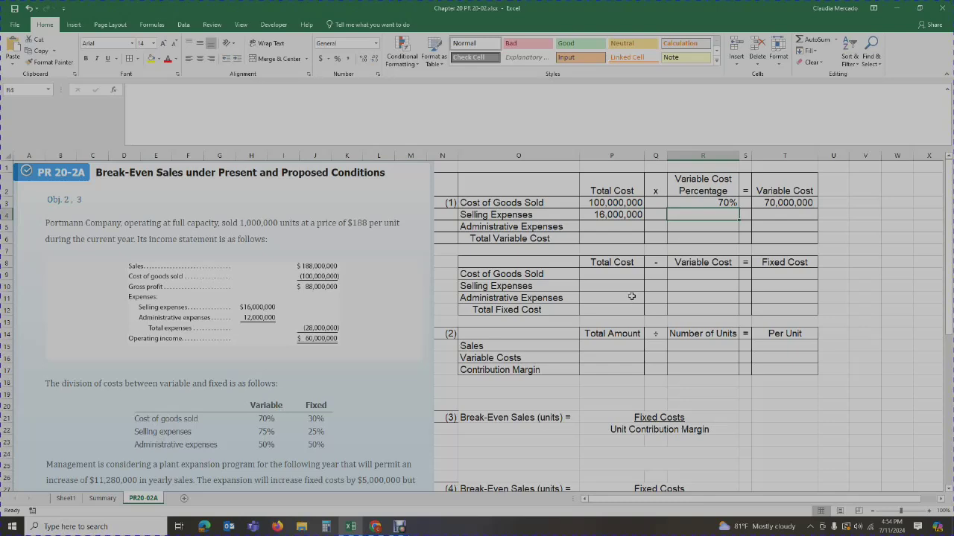
pyautogui.write('75')
pyautogui.press('Return')
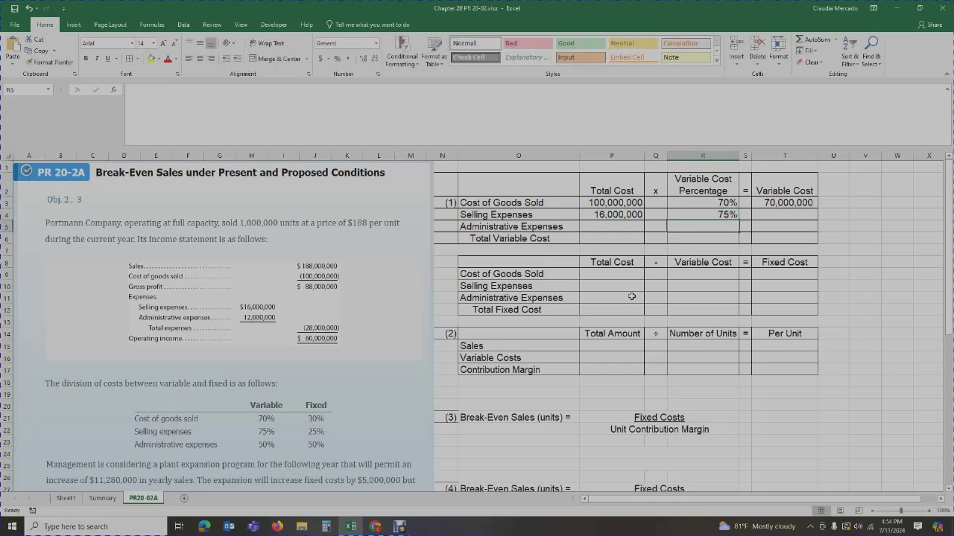
# Step: Calculate the Selling Expenses variable cost in T4 with the formula =P4*R4
pyautogui.click(783, 217)
pyautogui.write('=')
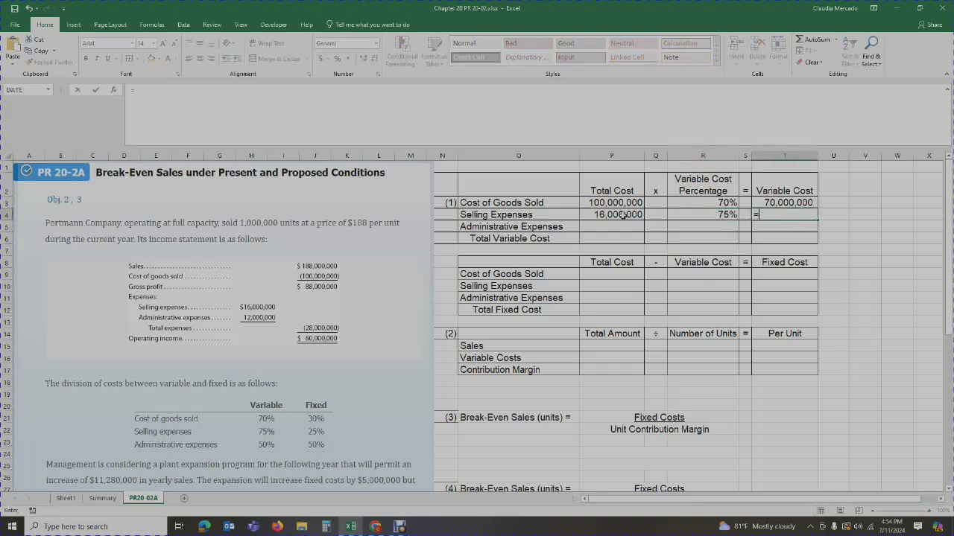
pyautogui.press('Left')
pyautogui.press('Left')
pyautogui.press('Left')
pyautogui.press('Left')
pyautogui.write('*')
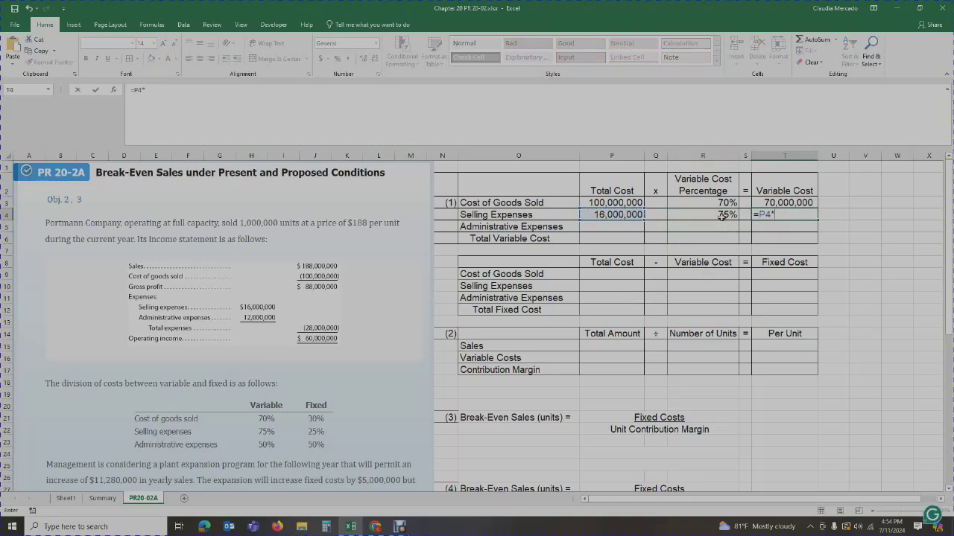
pyautogui.click(721, 216)
pyautogui.press('Return')
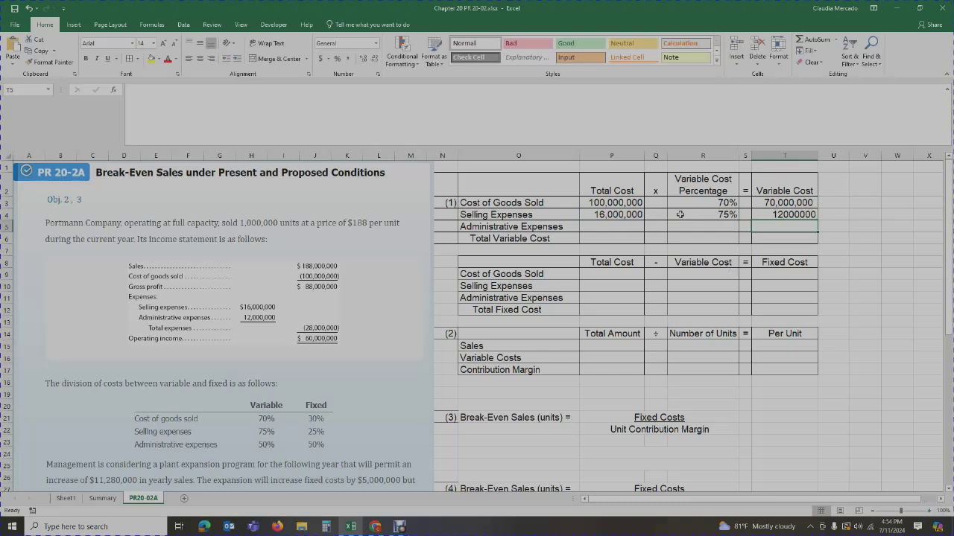
# Step: Copy the number formatting of the Cost of Goods Sold variable cost in T3 to the Selling Expenses variable cost in T4
pyautogui.click(778, 202)
pyautogui.click(49, 62)
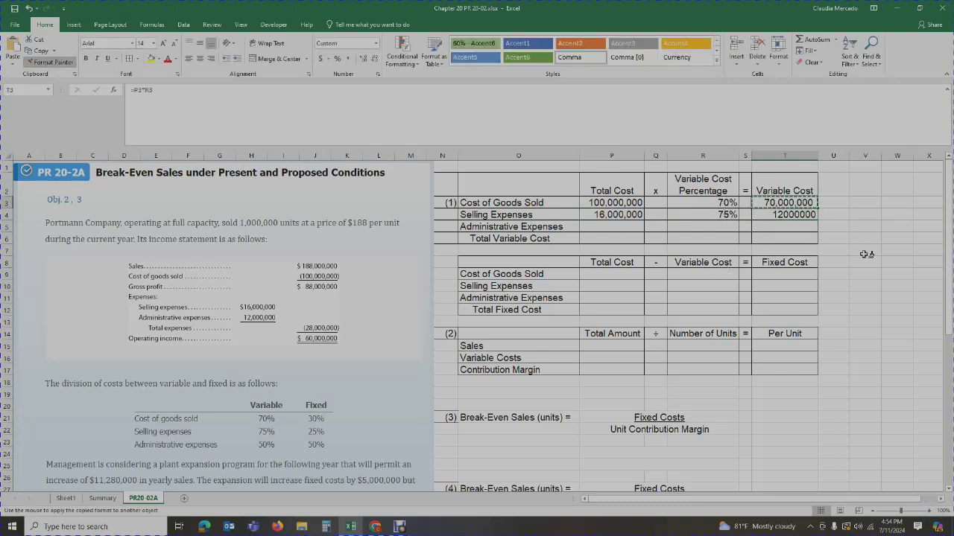
pyautogui.click(784, 214)
pyautogui.click(861, 237)
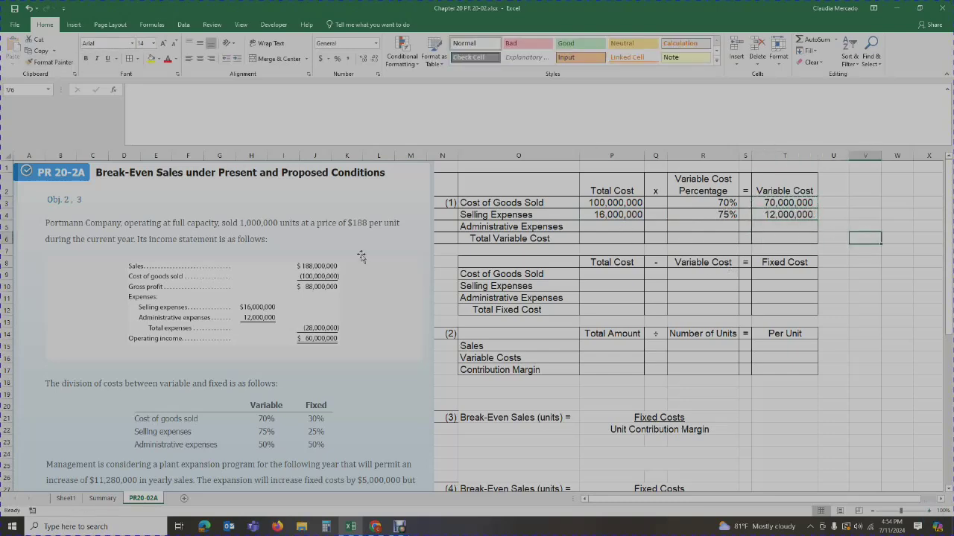
# Step: Enter a total cost of 12,000,000 and a variable cost percentage of 50% for Administrative Expenses in row 5
pyautogui.click(598, 226)
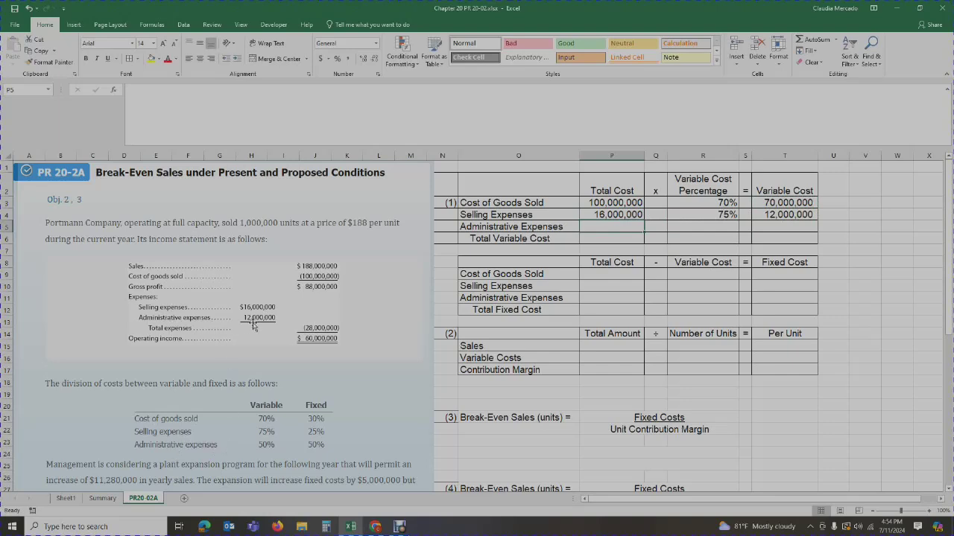
pyautogui.write('12,000,000')
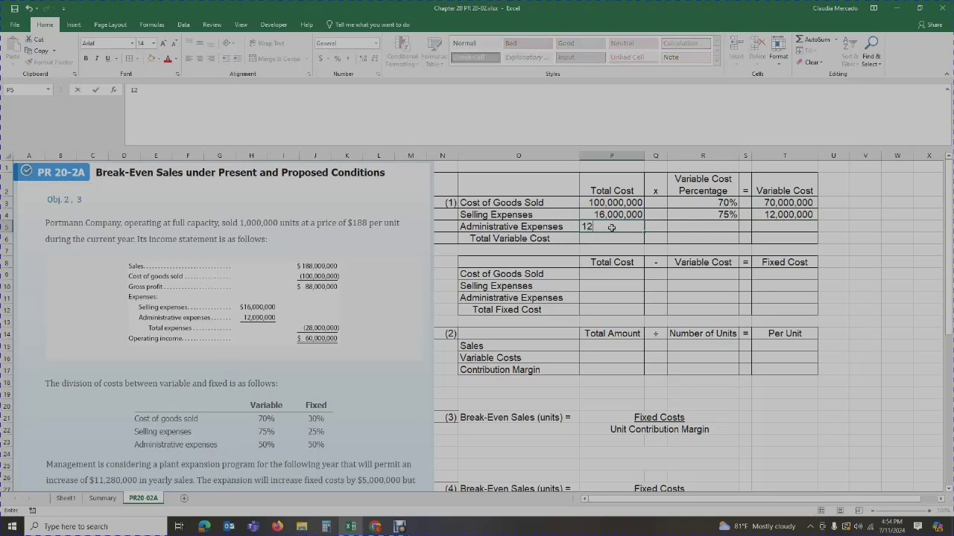
pyautogui.press('Tab')
pyautogui.press('Tab')
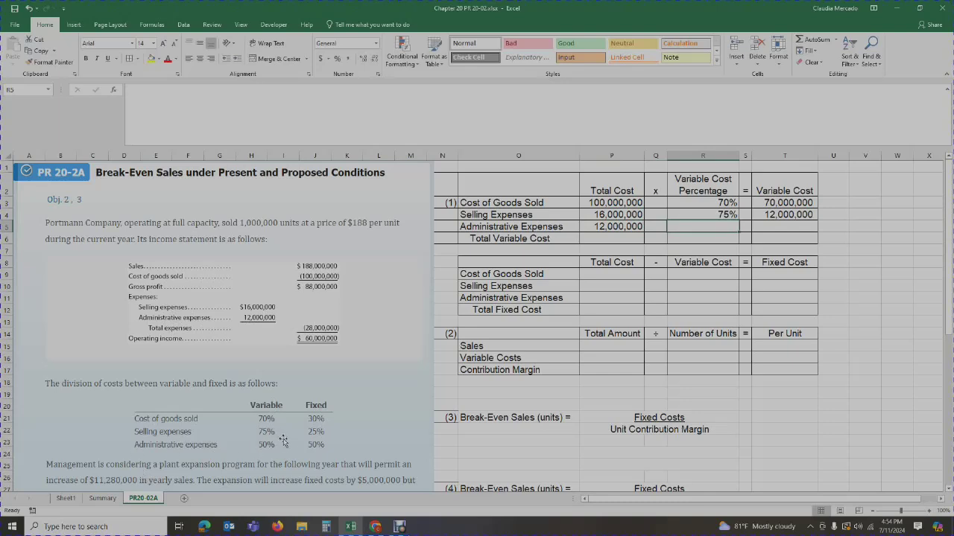
pyautogui.write('50%')
pyautogui.press('Return')
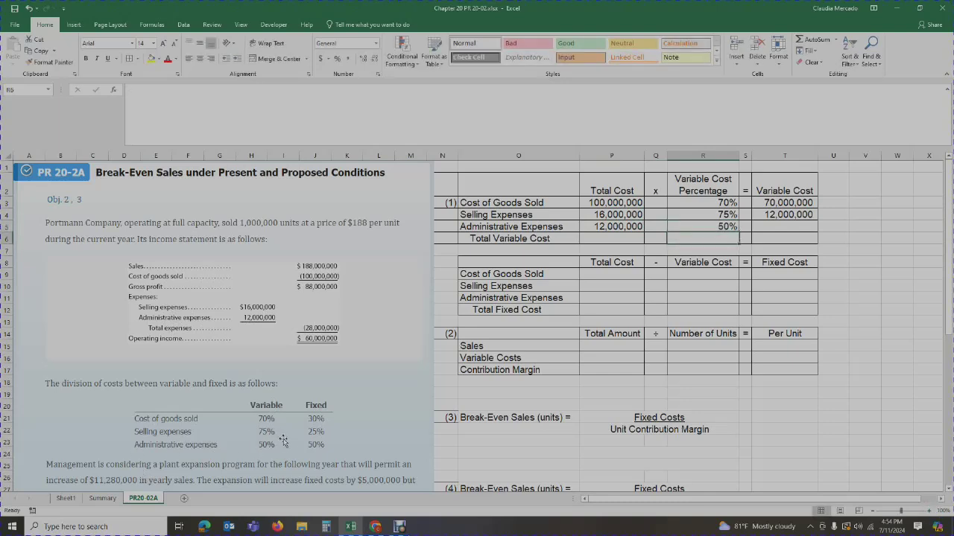
# Step: Calculate the Administrative Expenses variable cost in T5 with the formula =P5*R5
pyautogui.click(781, 227)
pyautogui.write('=')
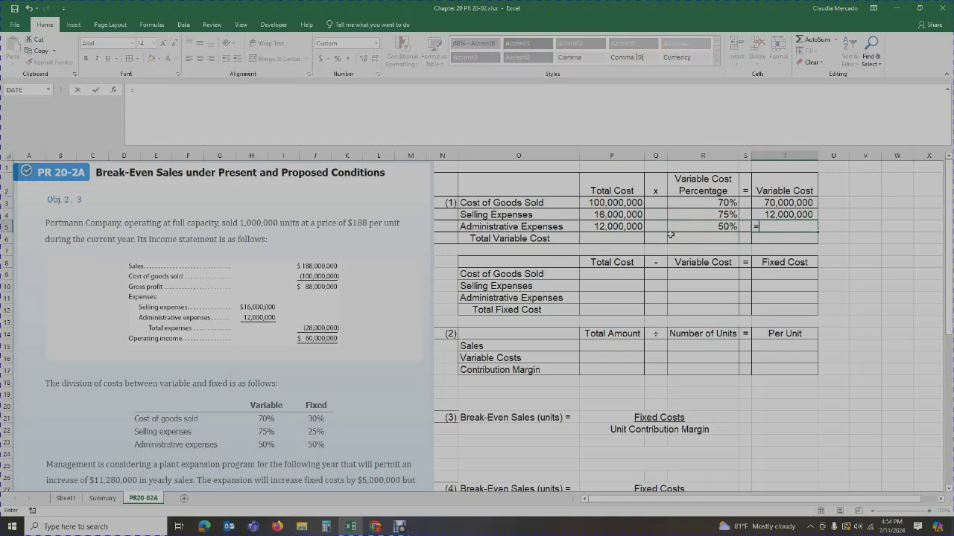
pyautogui.click(619, 227)
pyautogui.write('*')
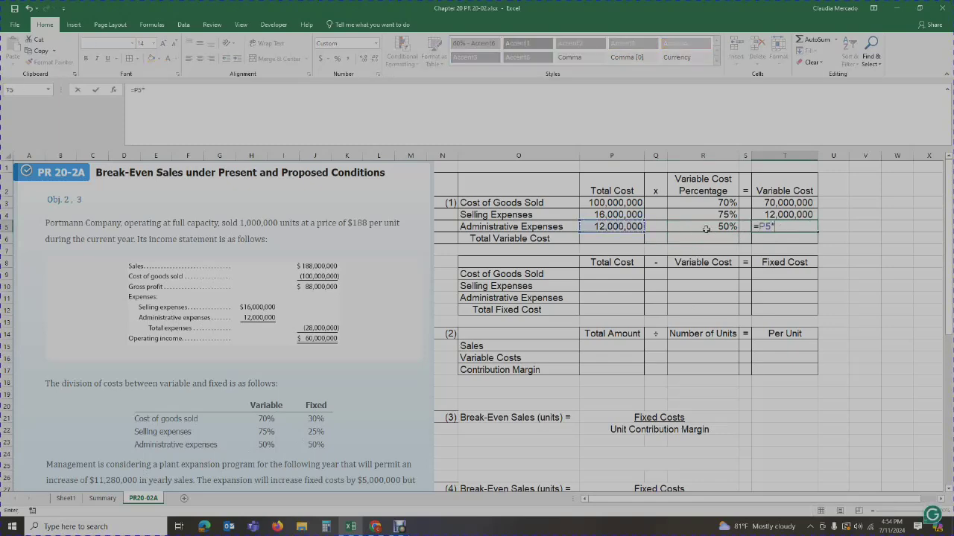
pyautogui.click(707, 226)
pyautogui.press('Return')
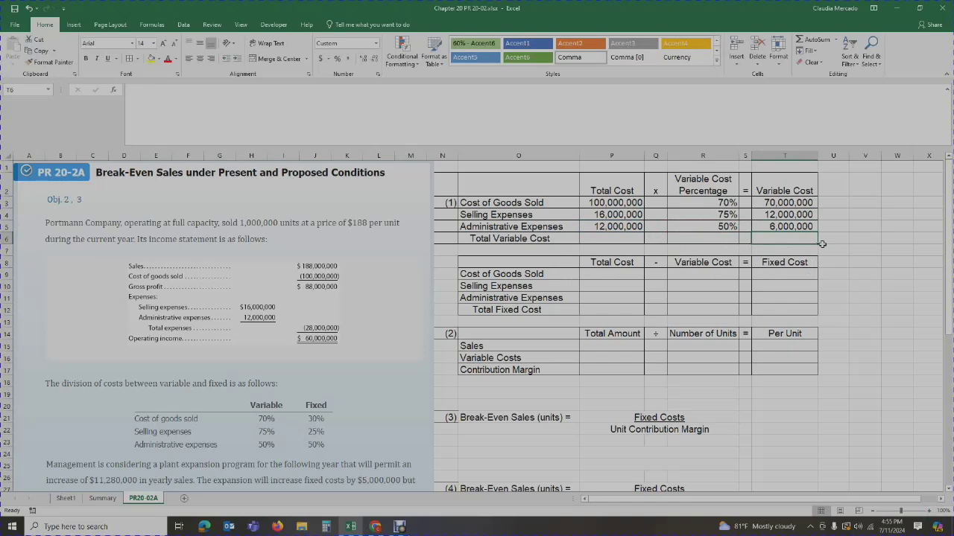
# Step: Calculate the Total Variable Cost in T6 with =SUM(T3:T5) and highlight the cell in yellow
pyautogui.write('=sum(')
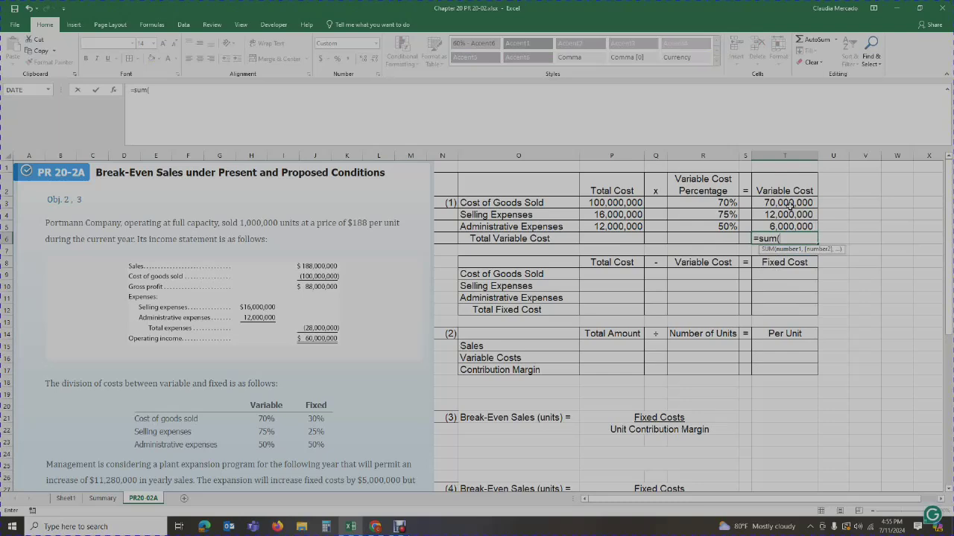
pyautogui.moveTo(789, 202); pyautogui.dragTo(788, 227)
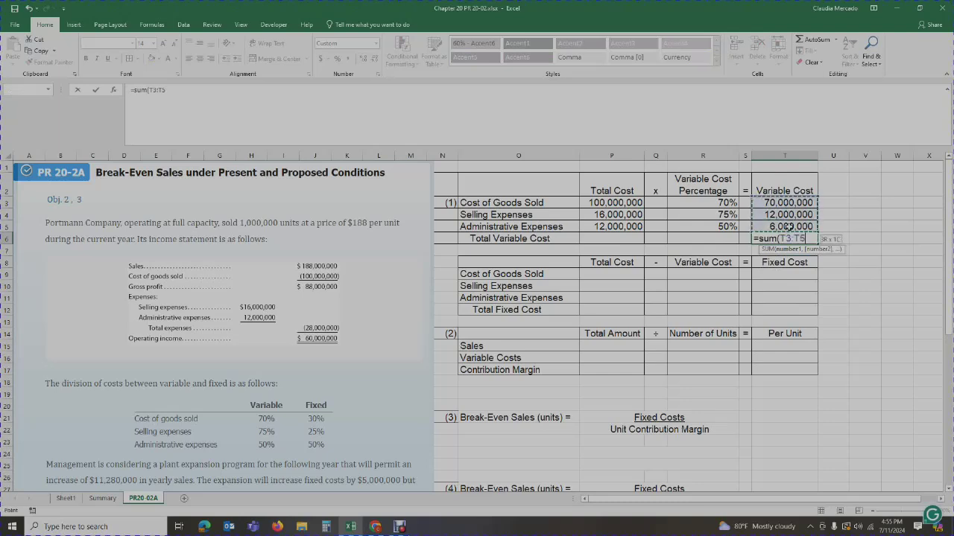
pyautogui.press('Return')
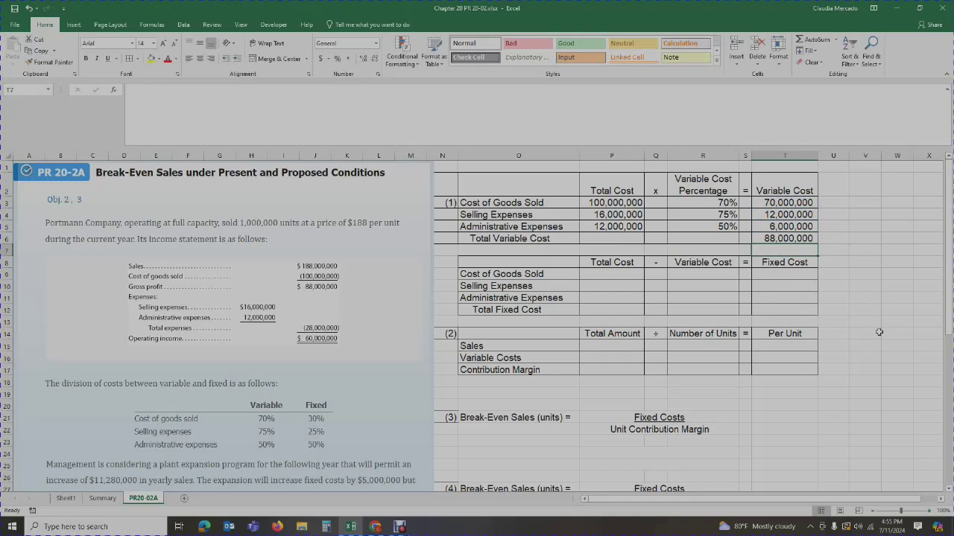
pyautogui.click(796, 239)
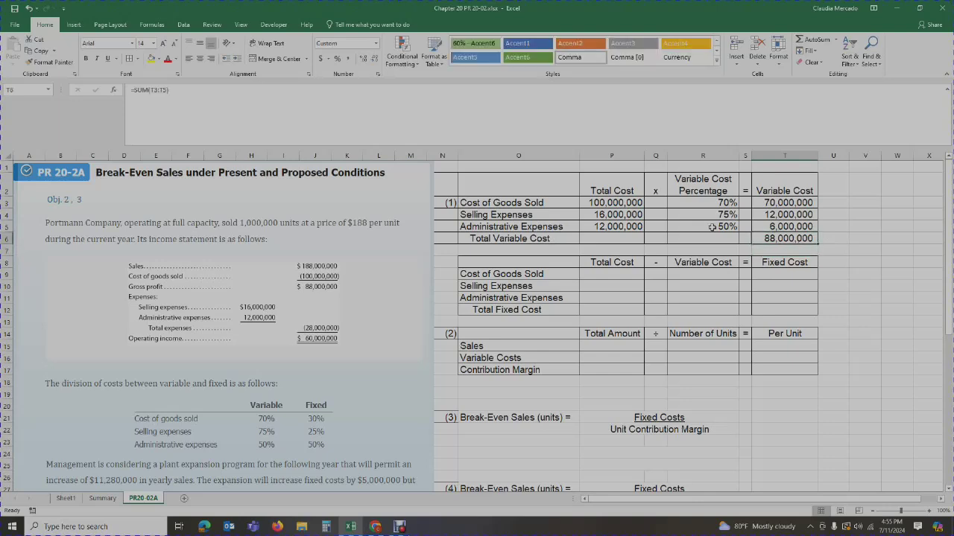
pyautogui.click(151, 58)
pyautogui.click(864, 227)
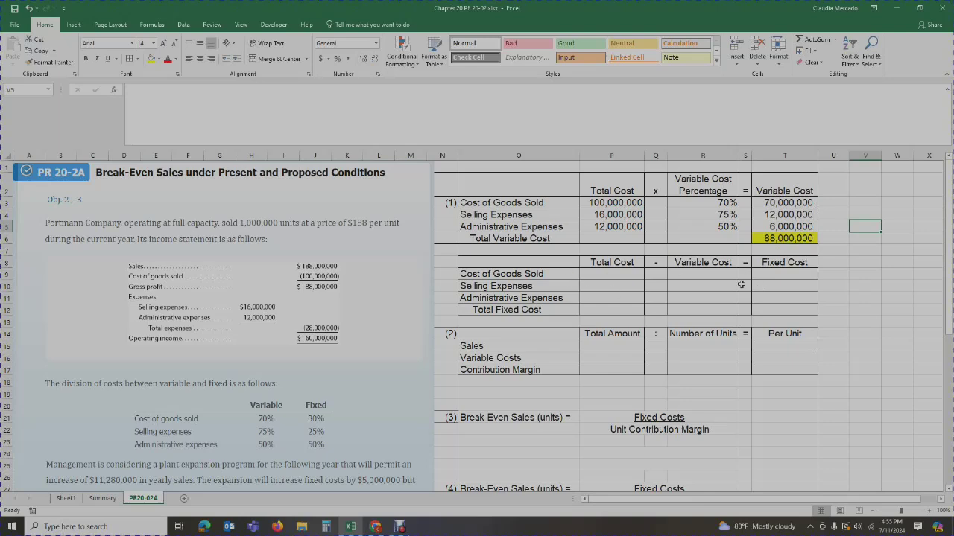
# Step: Enter 100,000,000 as the Cost of Goods Sold total cost in P9 of the fixed cost table
pyautogui.click(601, 274)
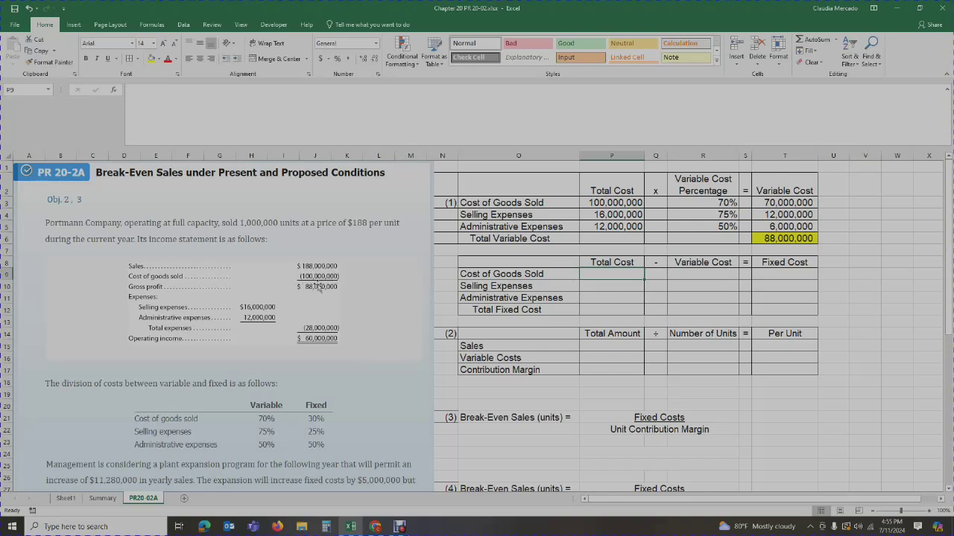
pyautogui.write('100,')
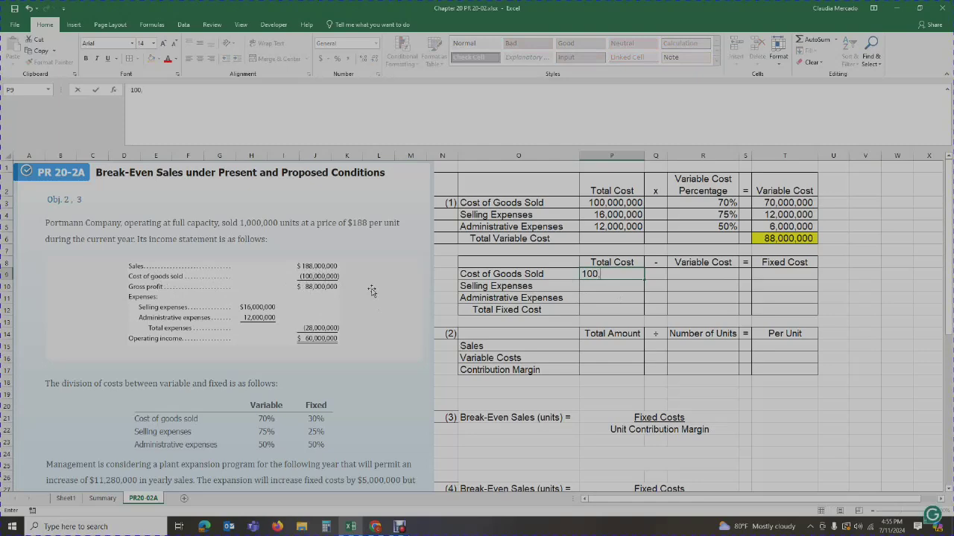
pyautogui.write('000,000')
pyautogui.press('Tab')
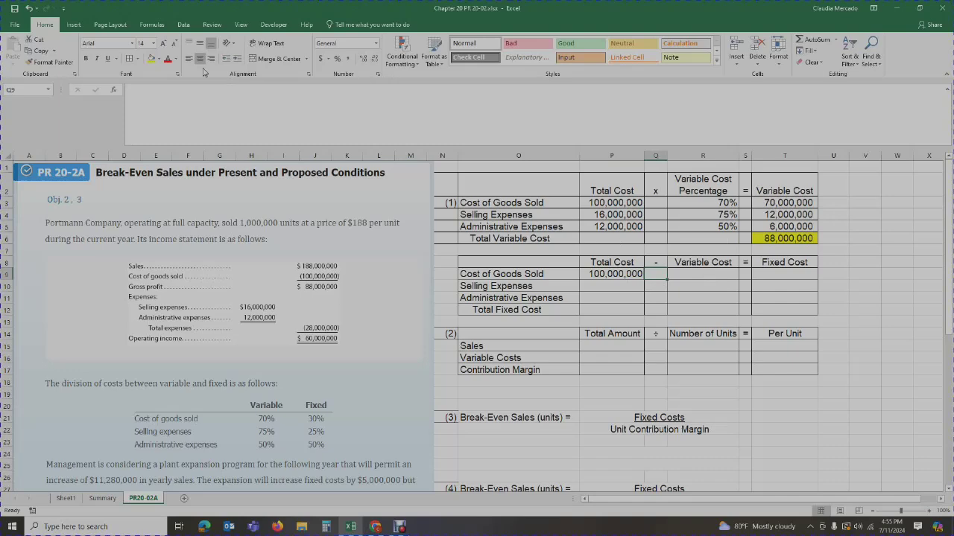
# Step: Draw a straight arrow from the Variable Cost heading in T2 to the Variable Cost heading of the fixed cost table
pyautogui.click(73, 24)
pyautogui.click(156, 59)
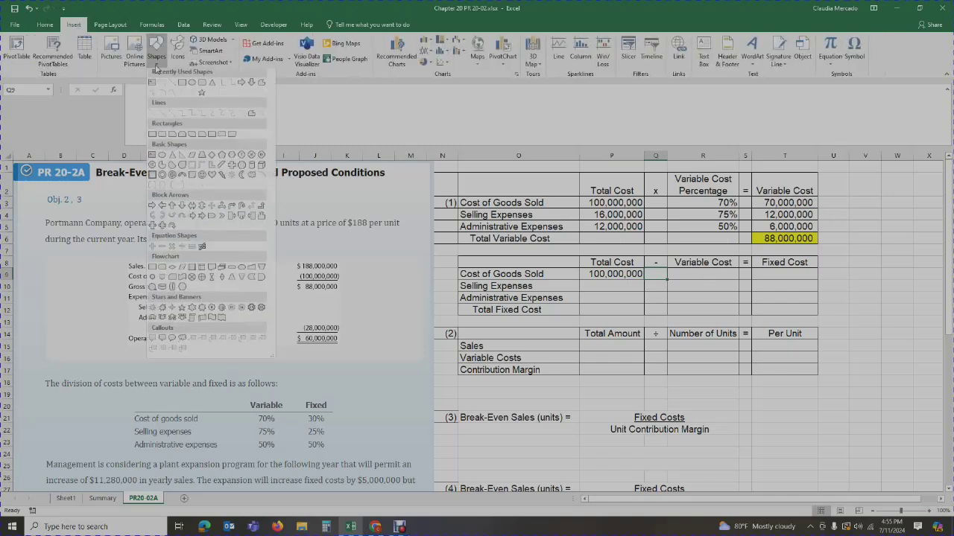
pyautogui.click(172, 82)
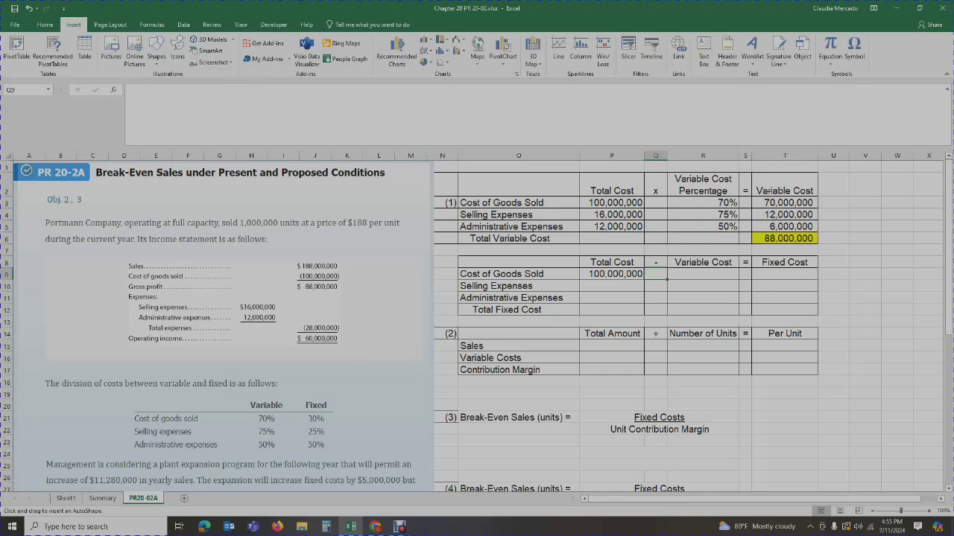
pyautogui.moveTo(768, 190); pyautogui.dragTo(709, 257)
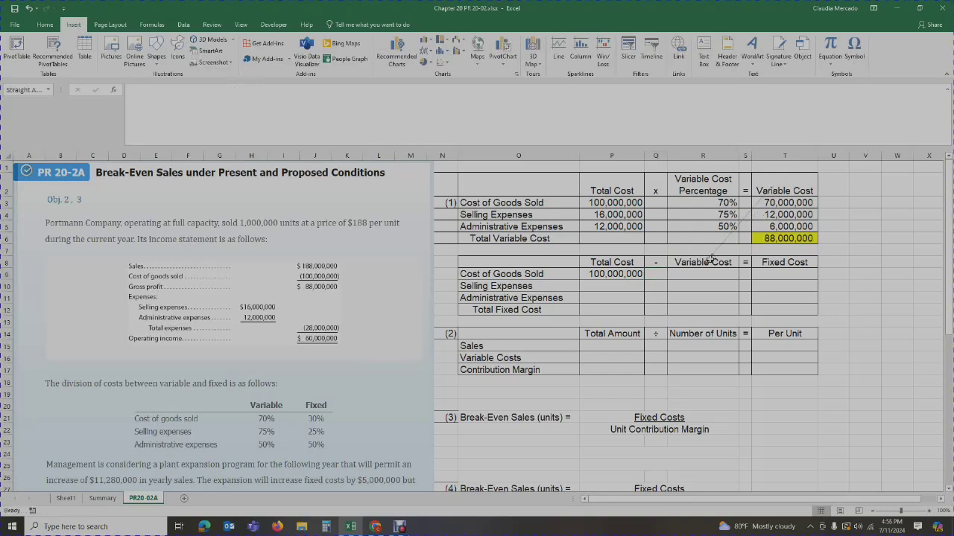
pyautogui.click(878, 273)
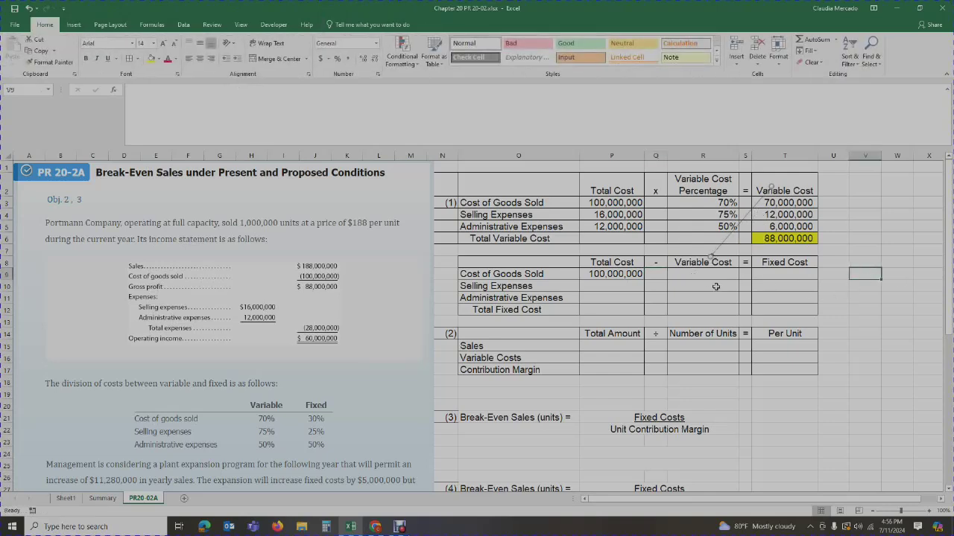
# Step: Enter 70,000,000 as the Cost of Goods Sold variable cost in R9 of the fixed cost table
pyautogui.press('Left')
pyautogui.press('Left')
pyautogui.press('Left')
pyautogui.press('Left')
pyautogui.write('70,000')
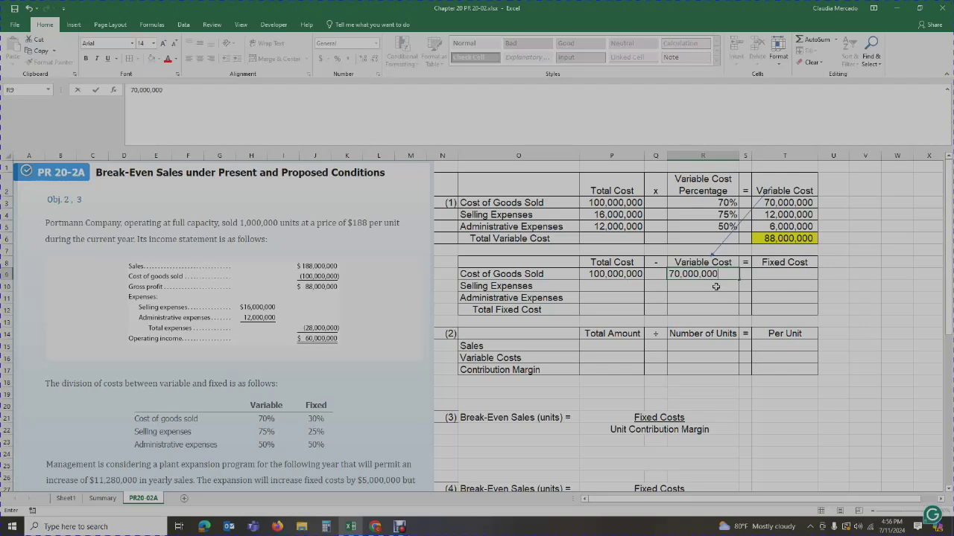
pyautogui.press('Tab')
# Step: Calculate the Cost of Goods Sold fixed cost in T9 with the formula =P9-R9
pyautogui.click(779, 272)
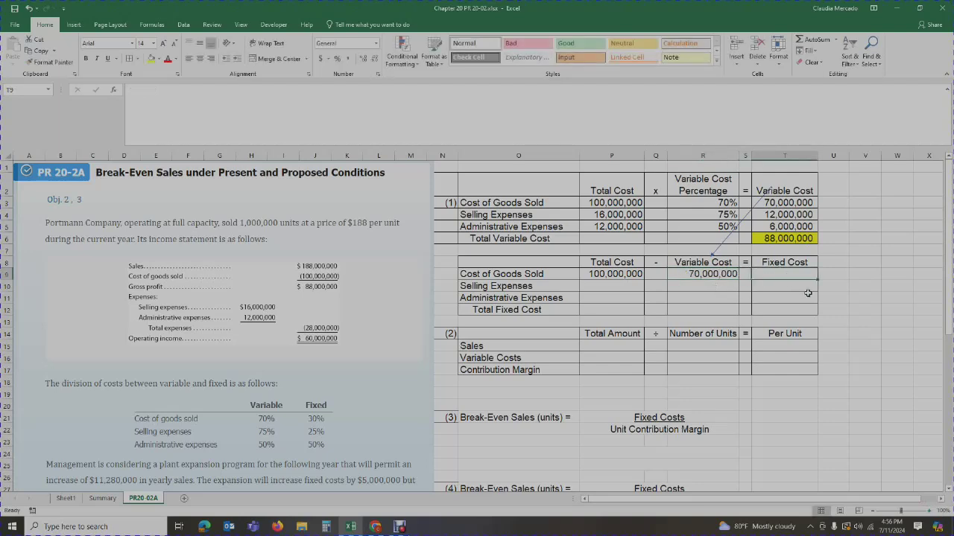
pyautogui.write('=')
pyautogui.click(611, 273)
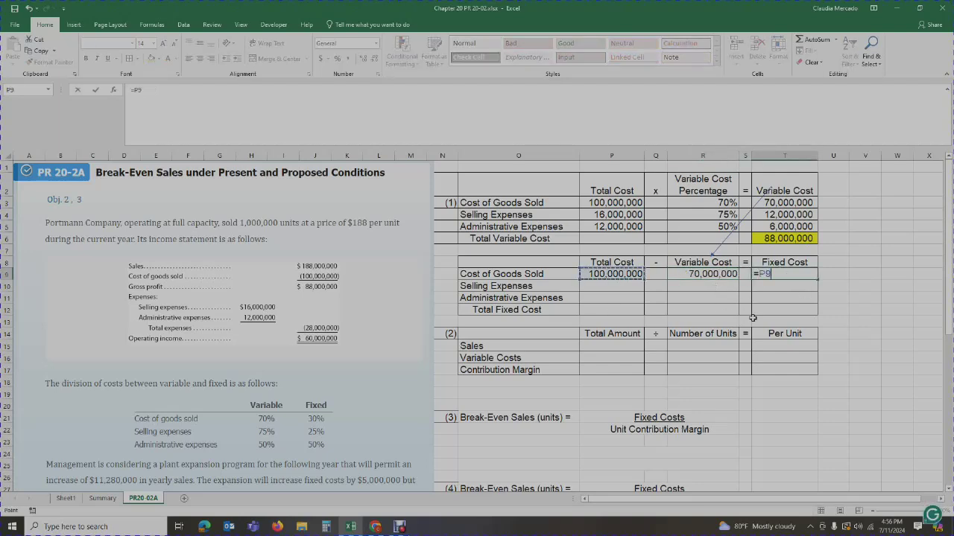
pyautogui.write('-')
pyautogui.click(719, 274)
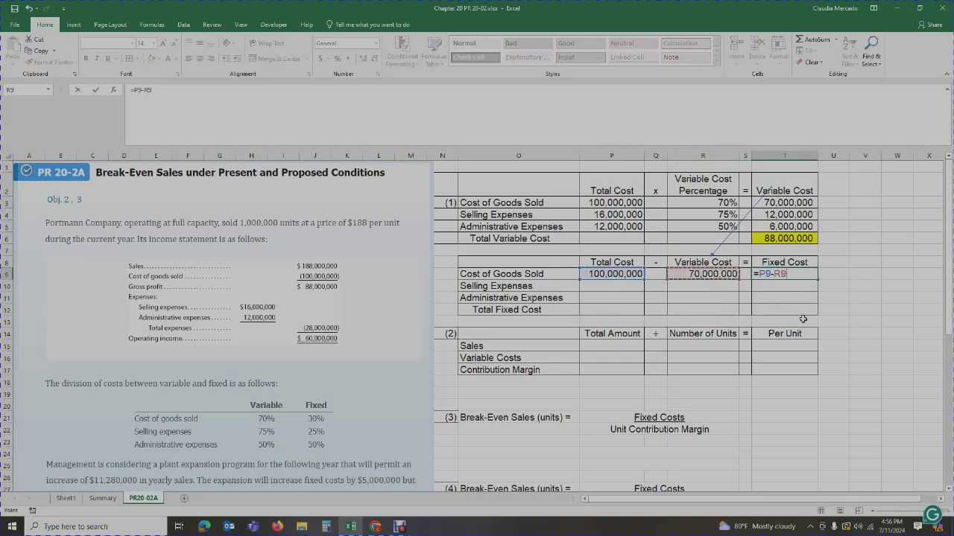
pyautogui.press('Return')
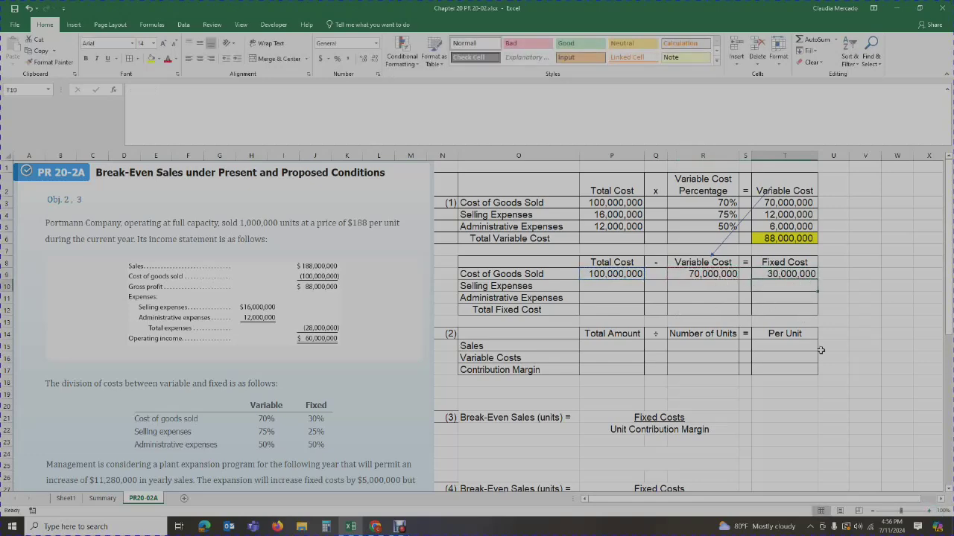
# Step: Enter a total cost of 16,000,000 and a variable cost of 12,000,000 for Selling Expenses in row 10
pyautogui.click(609, 288)
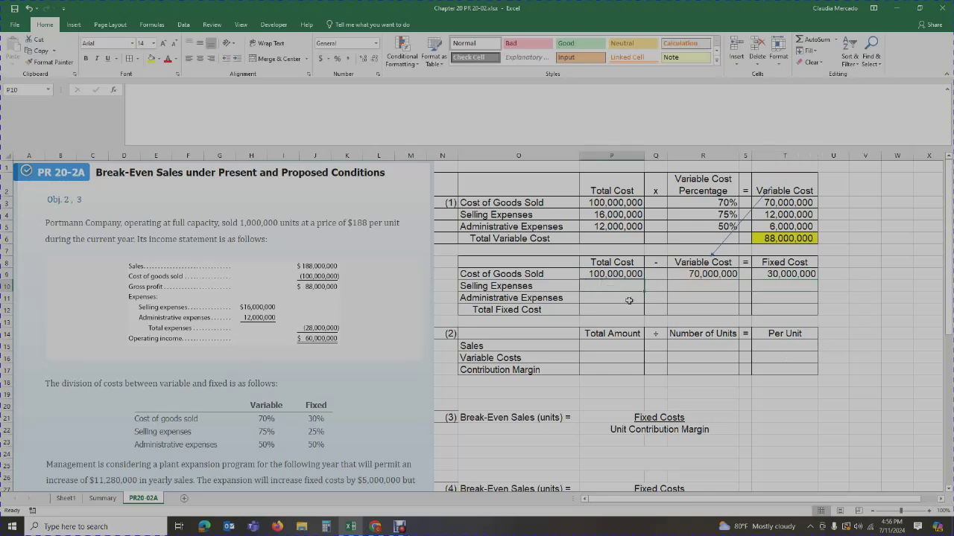
pyautogui.write('16,')
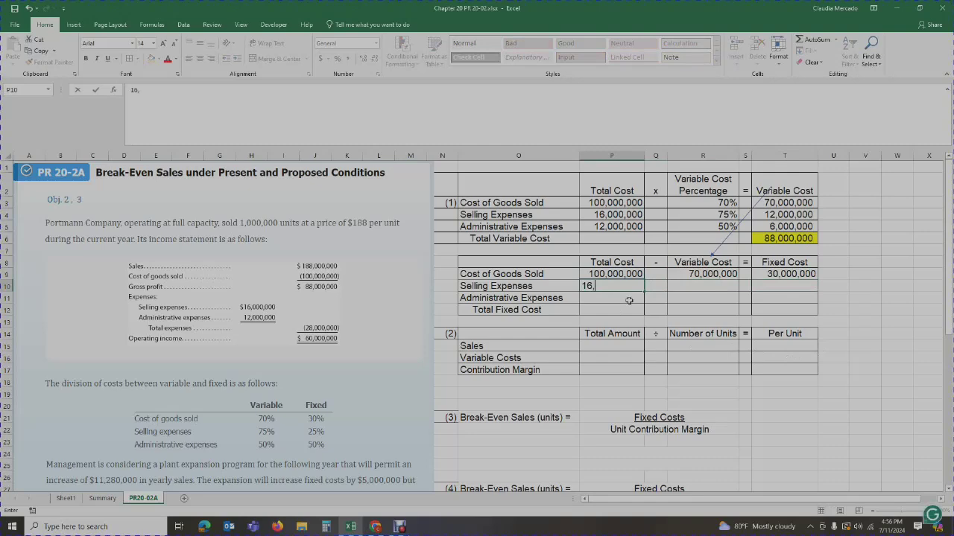
pyautogui.write('000,000')
pyautogui.press('Tab')
pyautogui.press('Tab')
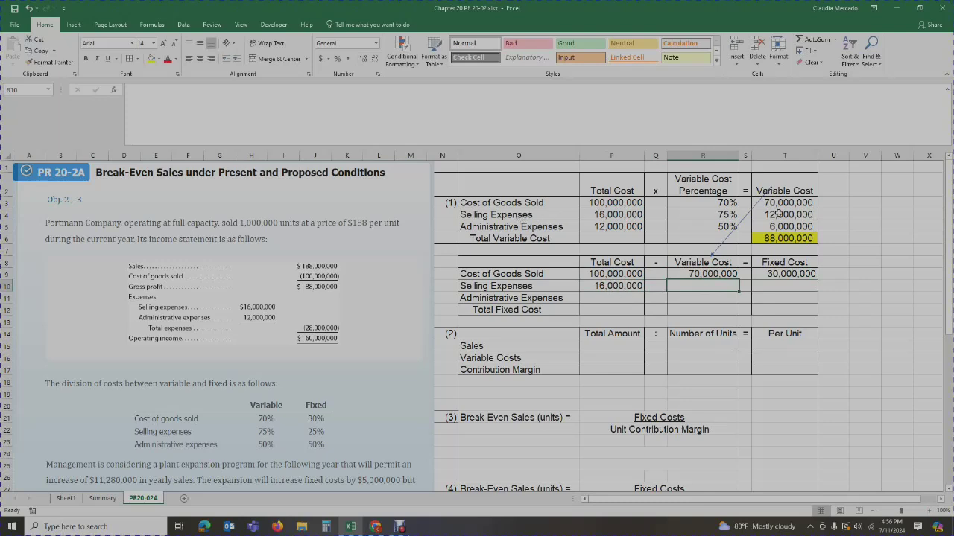
pyautogui.write('12,000,000')
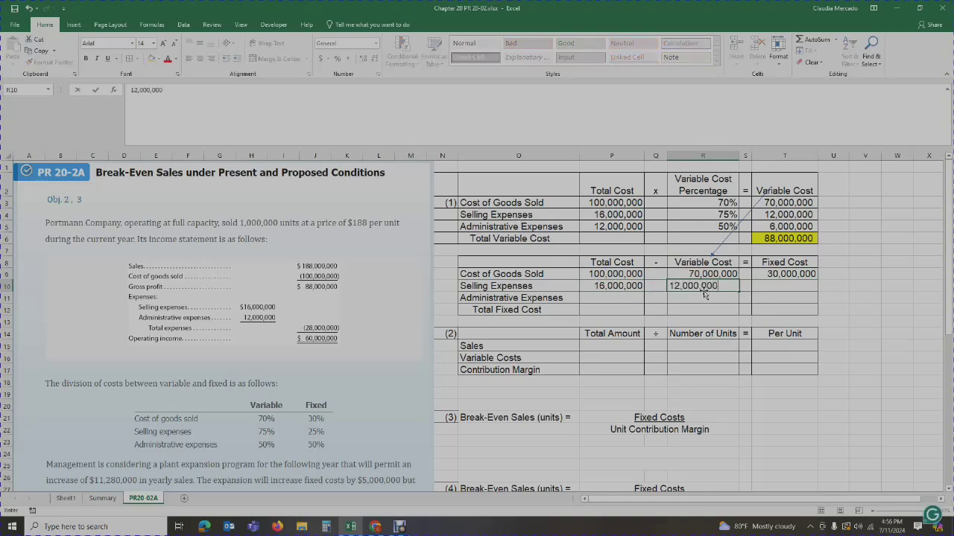
pyautogui.press('Return')
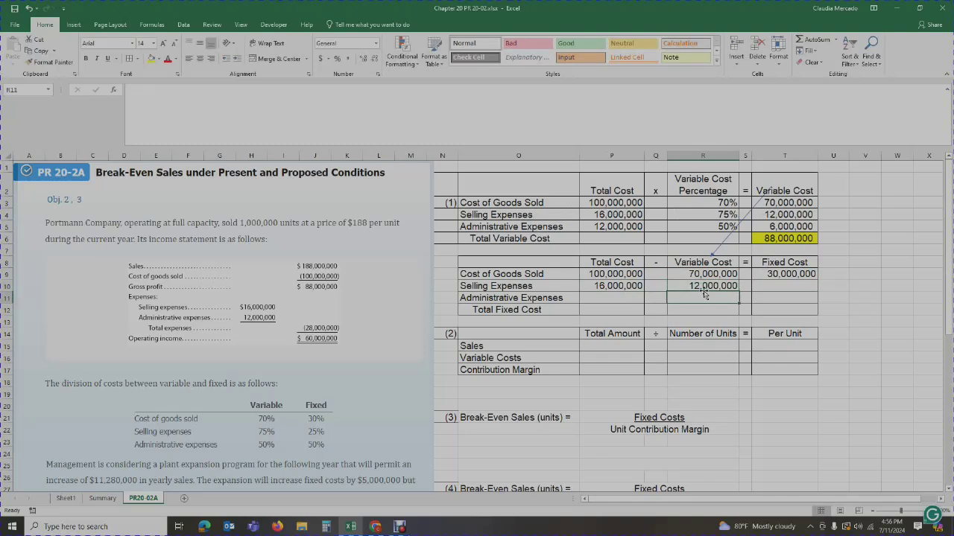
# Step: Calculate the Selling Expenses fixed cost in T10 with the formula =P10-R10
pyautogui.click(782, 215)
pyautogui.click(784, 287)
pyautogui.write('=')
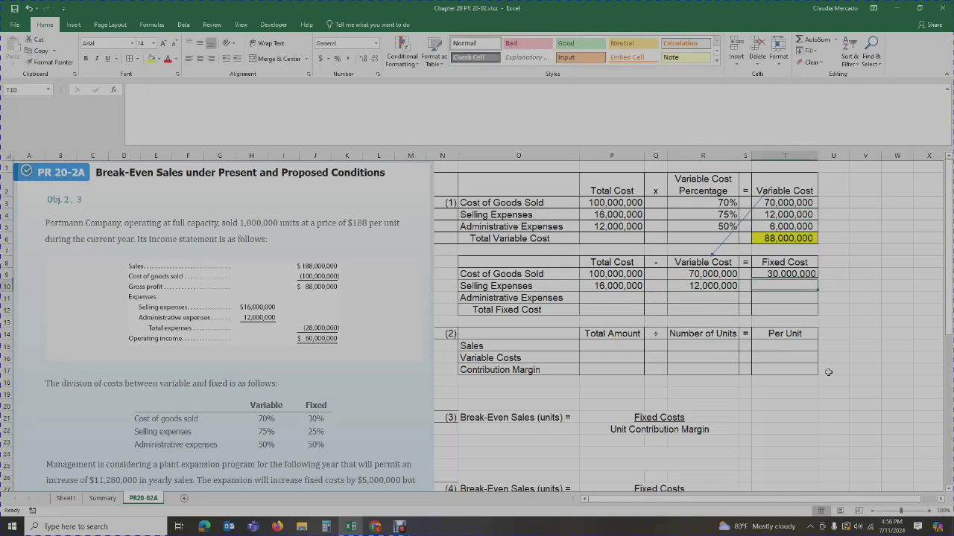
pyautogui.click(628, 287)
pyautogui.write('-')
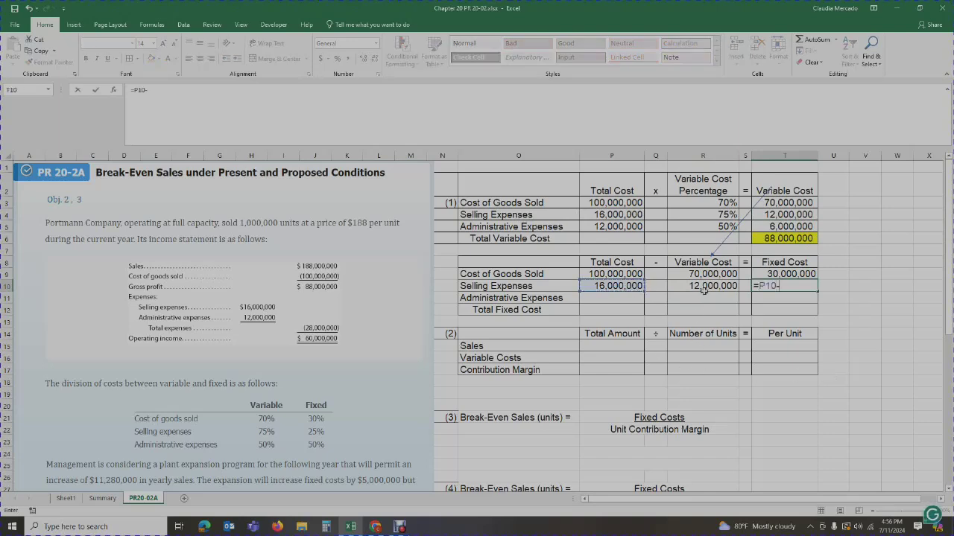
pyautogui.click(711, 287)
pyautogui.press('Return')
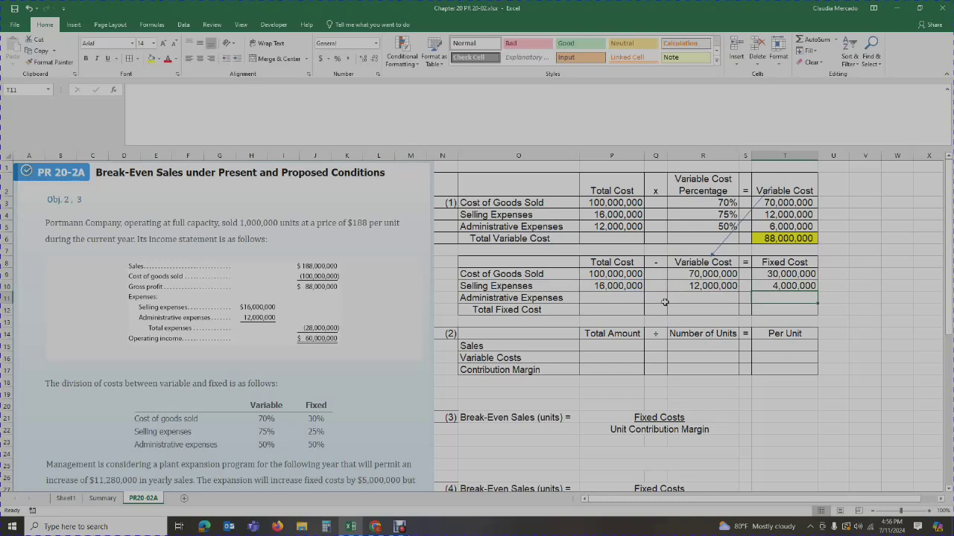
# Step: Enter a total cost of 12,000,000 and a variable cost of 6,000,000 for Administrative Expenses in row 11
pyautogui.click(611, 302)
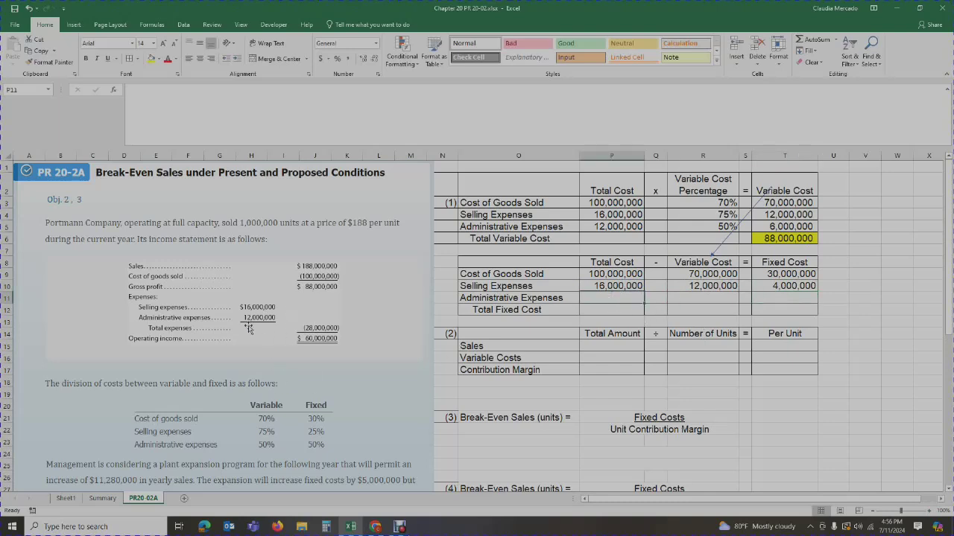
pyautogui.write('12,')
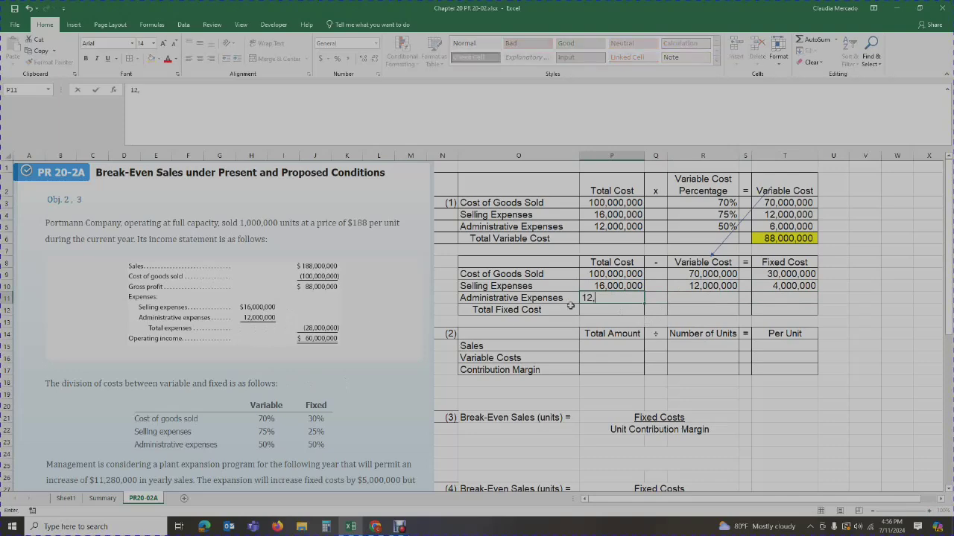
pyautogui.write('000,000')
pyautogui.press('Tab')
pyautogui.press('Tab')
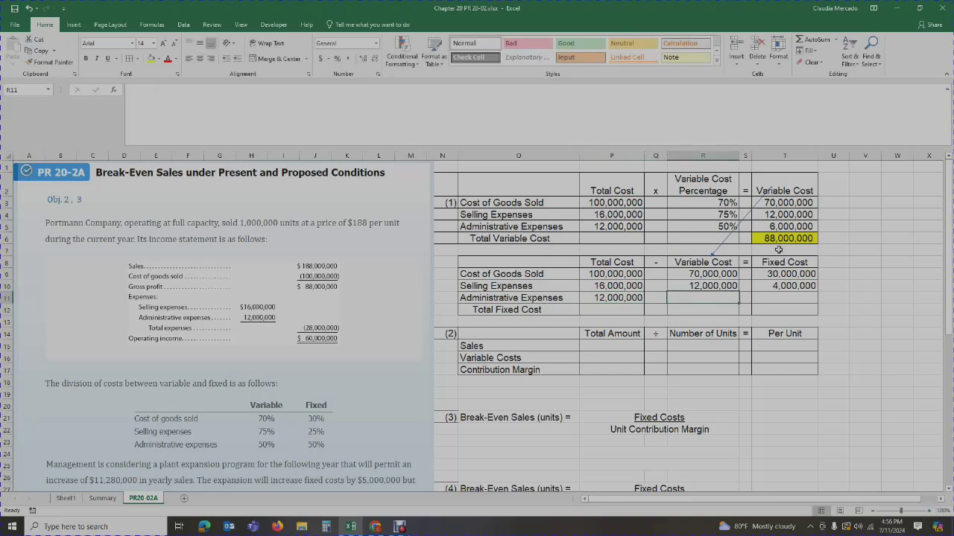
pyautogui.write('6,000,000')
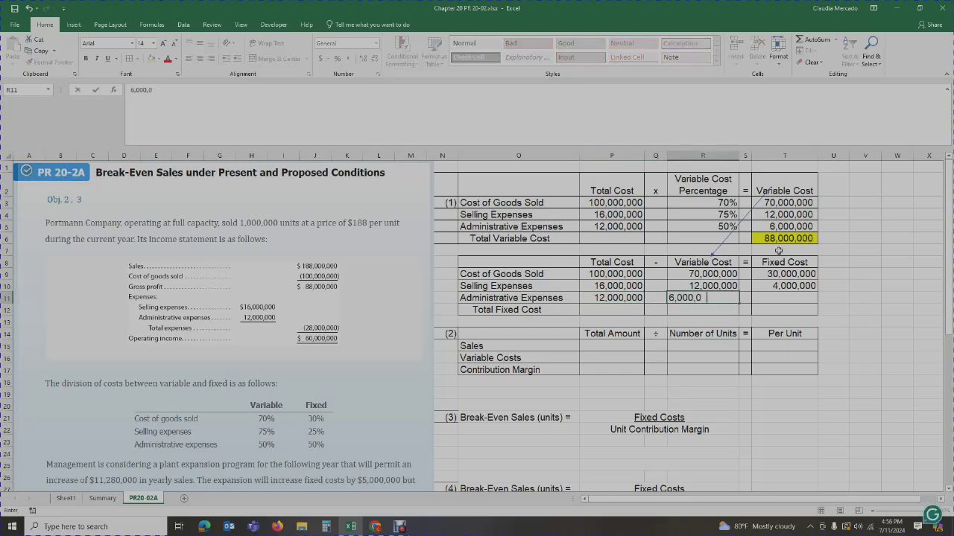
pyautogui.press('Tab')
# Step: Calculate the Administrative Expenses fixed cost in T11 with the formula =P11-R11
pyautogui.press('Tab')
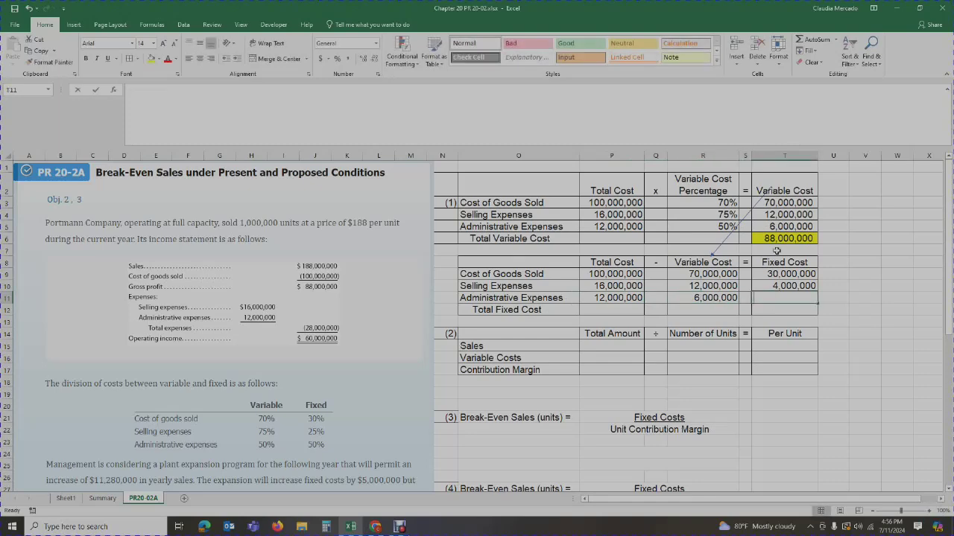
pyautogui.write('=')
pyautogui.click(632, 298)
pyautogui.write('-')
pyautogui.click(687, 292)
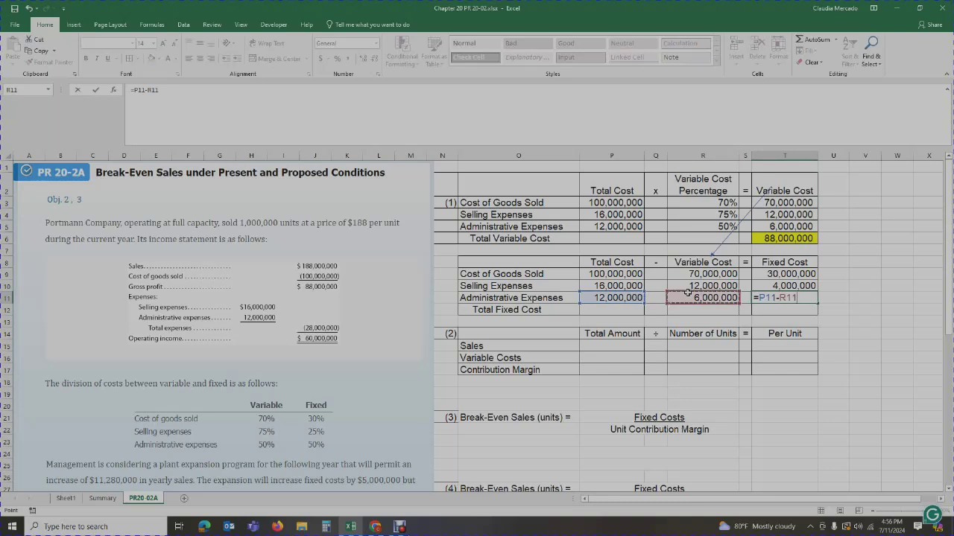
pyautogui.press('Return')
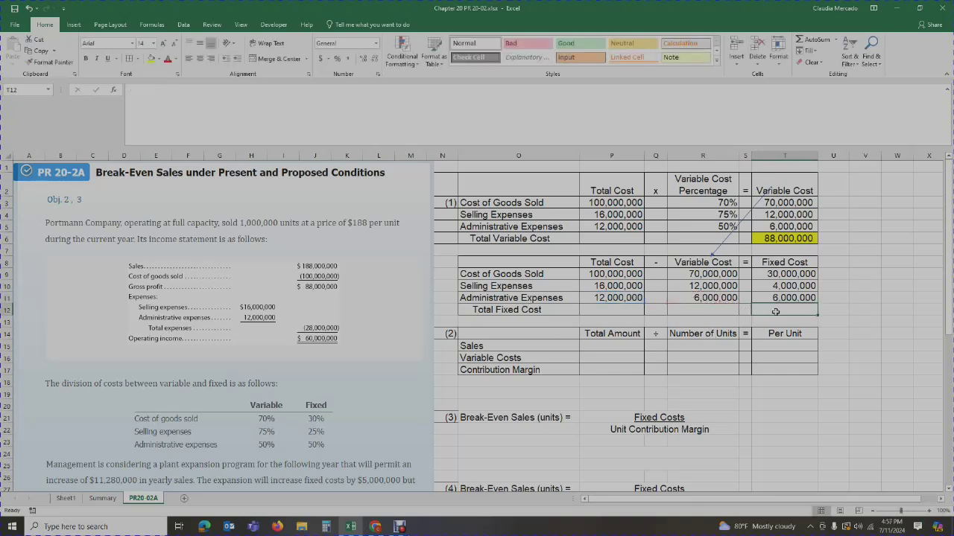
# Step: Total the fixed costs in T12 with a SUM formula over T9:T11
pyautogui.write('=sum(')
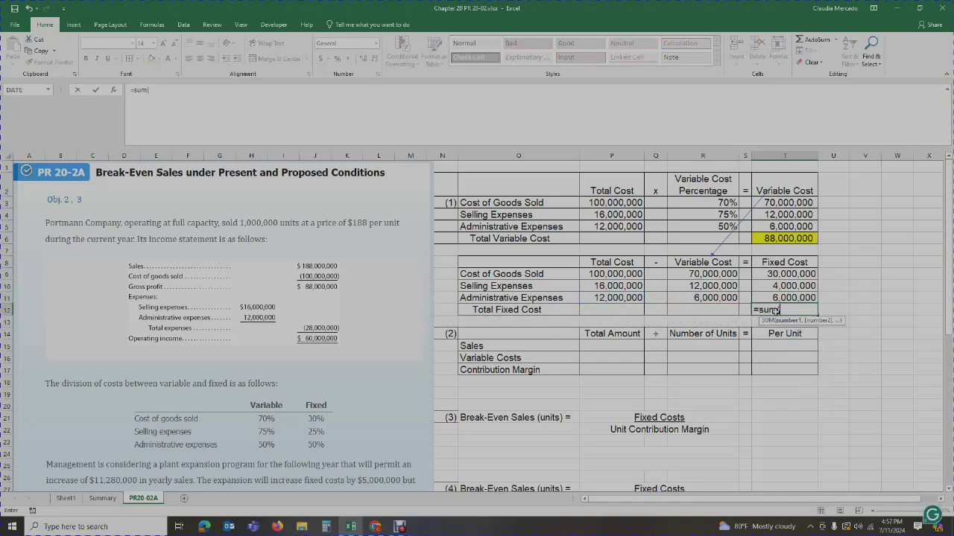
pyautogui.moveTo(780, 274); pyautogui.dragTo(784, 290)
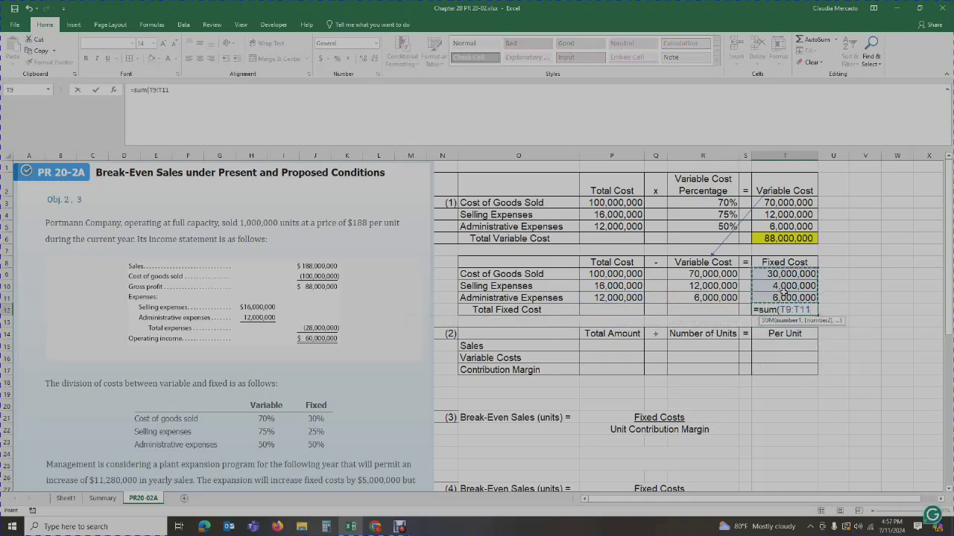
pyautogui.write(')')
pyautogui.press('Return')
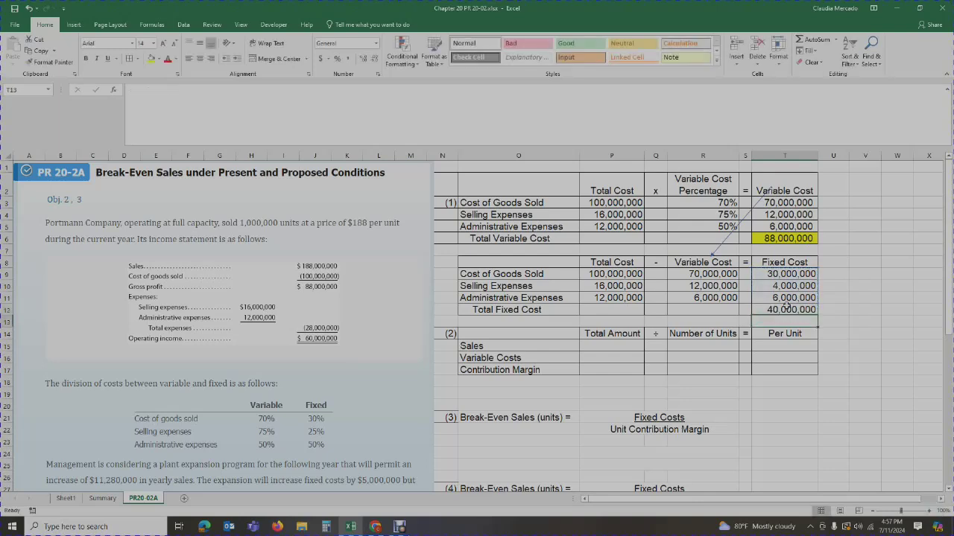
# Step: Copy the yellow highlight formatting of the total variable cost in T6 onto the total fixed cost in T12
pyautogui.click(786, 237)
pyautogui.click(50, 61)
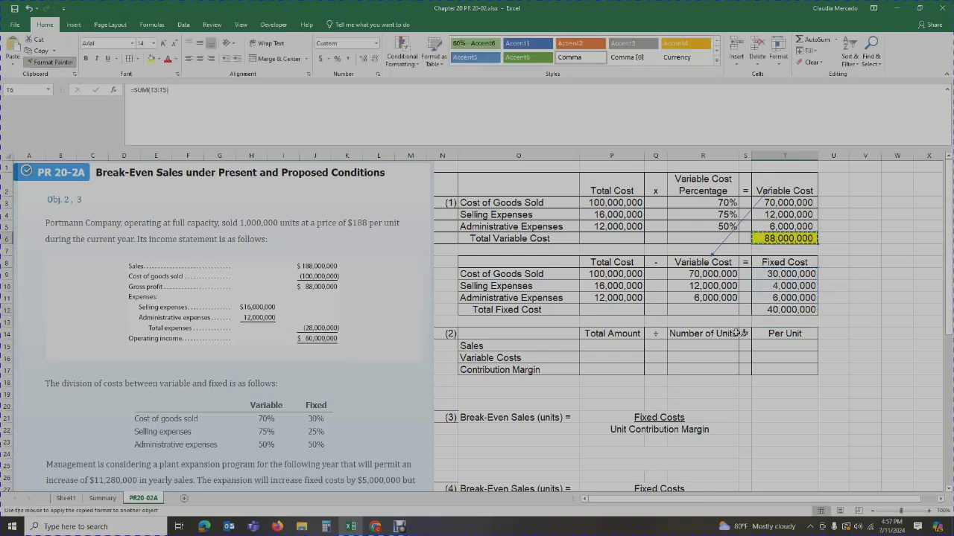
pyautogui.click(786, 310)
pyautogui.click(857, 319)
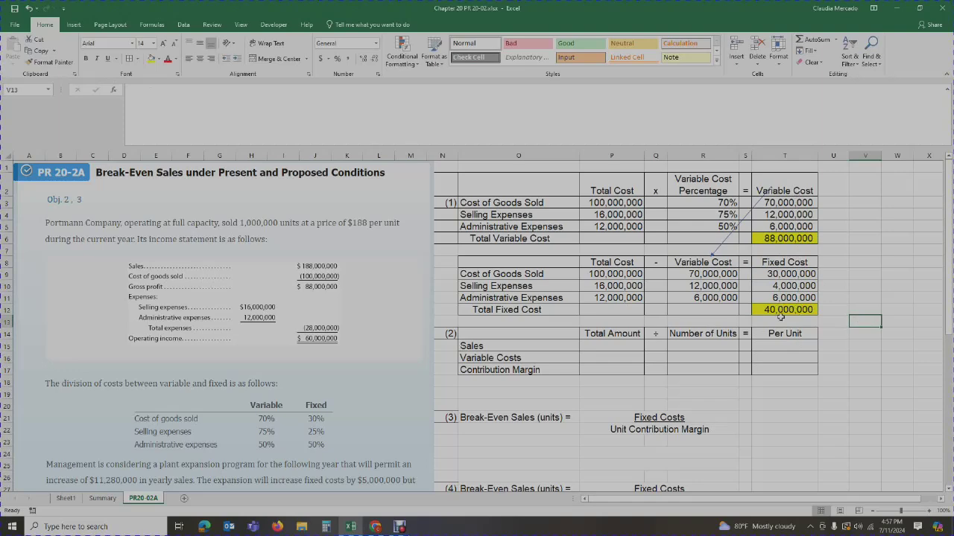
# Step: Review instruction 2 of the problem and the unit contribution margin formula on the Summary sheet, and return to sheet PR20-02A
pyautogui.scroll(-4, 672, 365)
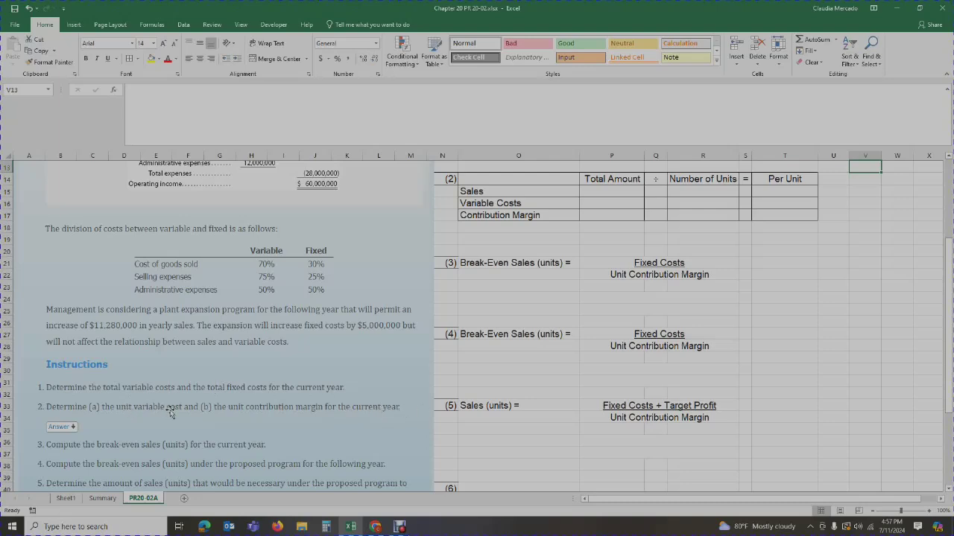
pyautogui.click(104, 499)
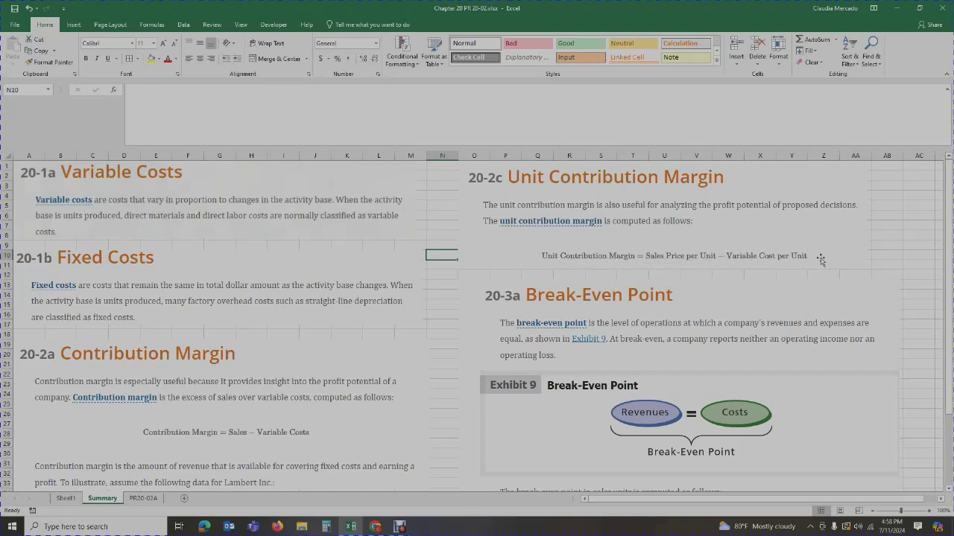
pyautogui.click(143, 497)
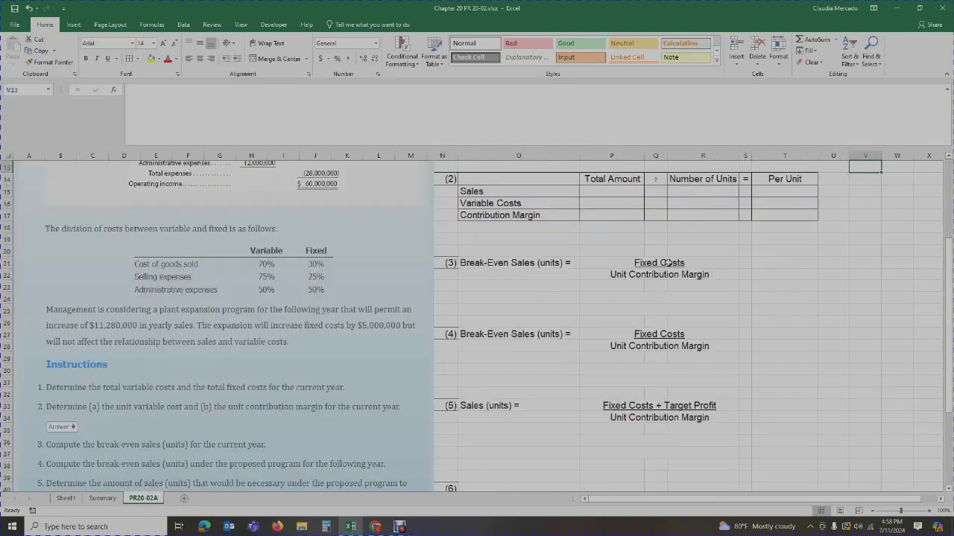
pyautogui.scroll(1, 737, 249)
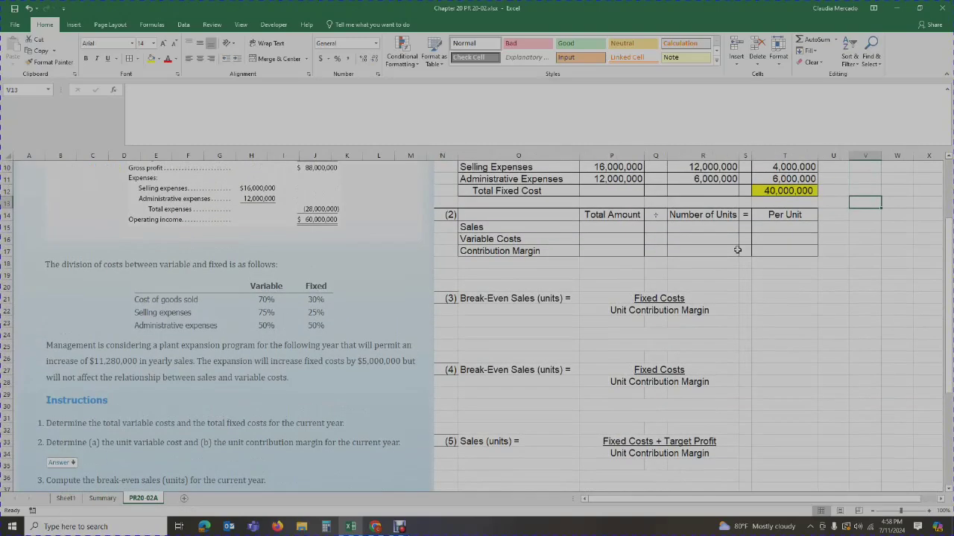
pyautogui.scroll(-1, 737, 250)
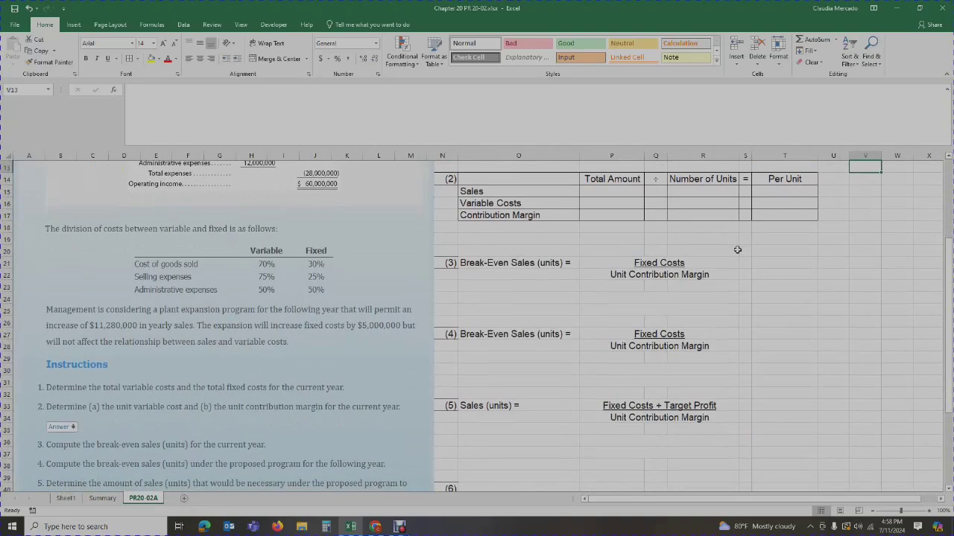
# Step: Enter a total amount of 188,000,000 and 1,000,000 units for Sales in row 15 of table (2)
pyautogui.click(633, 191)
pyautogui.scroll(1, 665, 242)
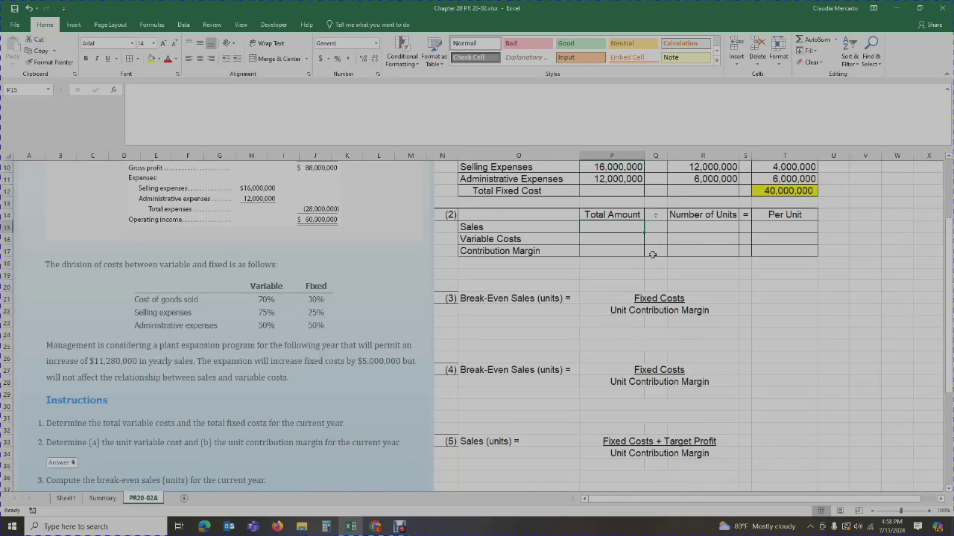
pyautogui.scroll(3, 652, 254)
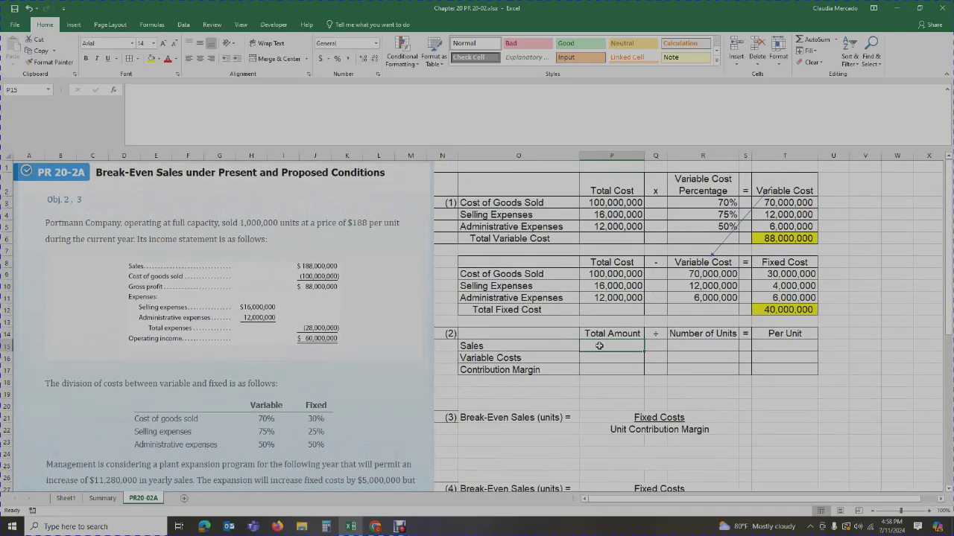
pyautogui.write('188,000,0')
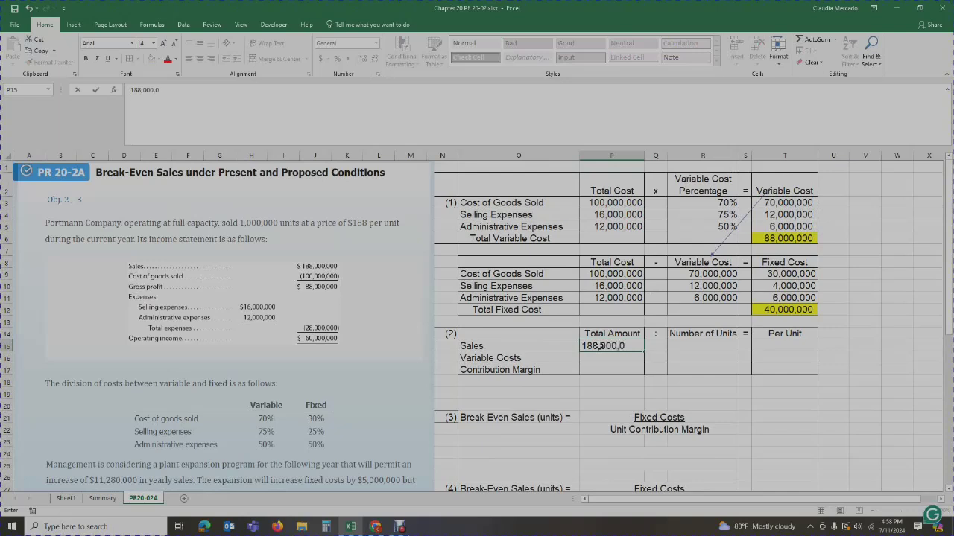
pyautogui.press('Return')
pyautogui.click(713, 348)
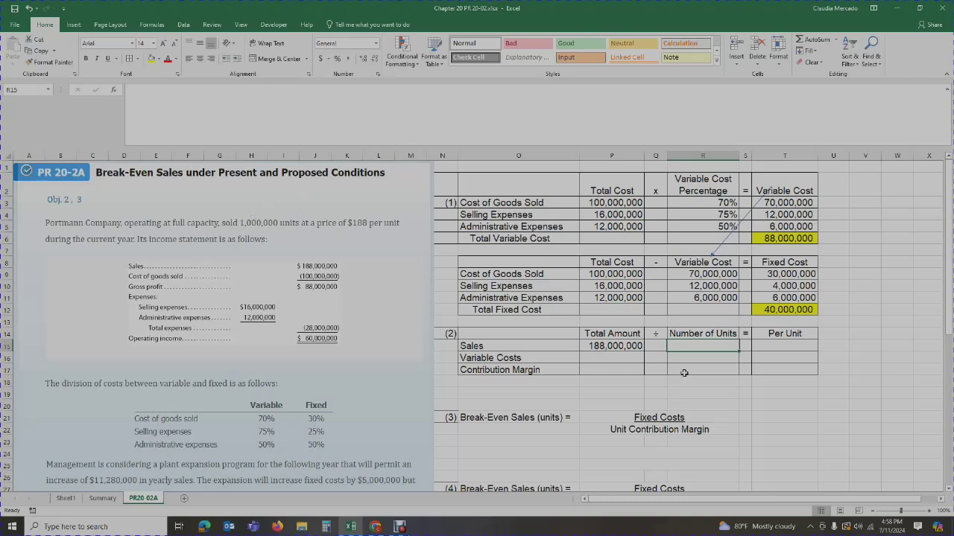
pyautogui.write('1,000,000')
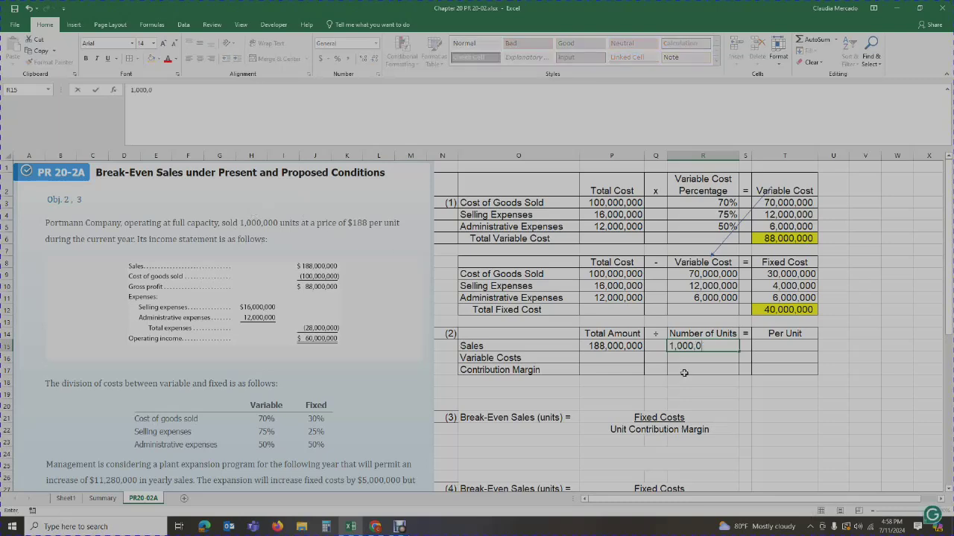
pyautogui.press('Tab')
# Step: Calculate the sales price per unit in T15 with the formula =P15/R15
pyautogui.press('Tab')
pyautogui.write('=su')
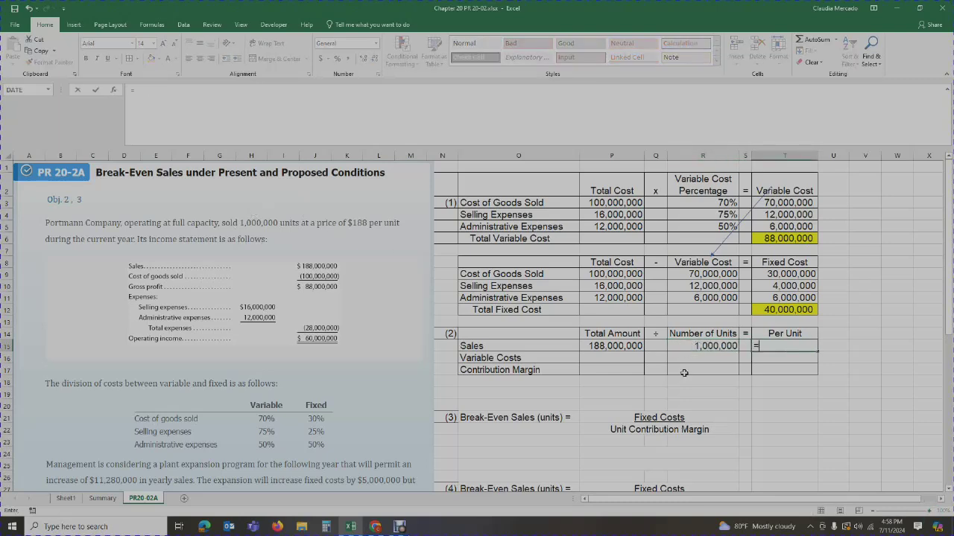
pyautogui.press('BackSpace')
pyautogui.press('BackSpace')
pyautogui.click(620, 345)
pyautogui.write('/')
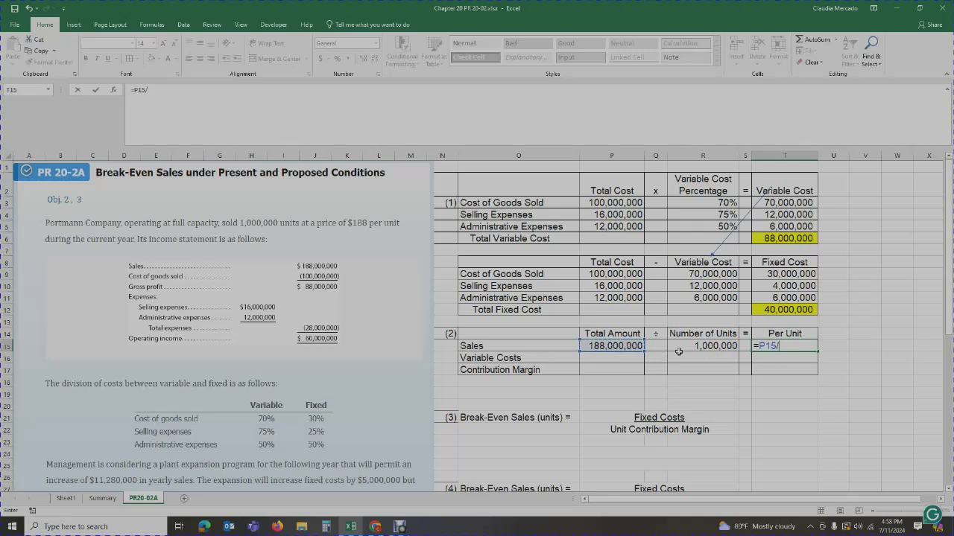
pyautogui.click(679, 350)
pyautogui.press('Return')
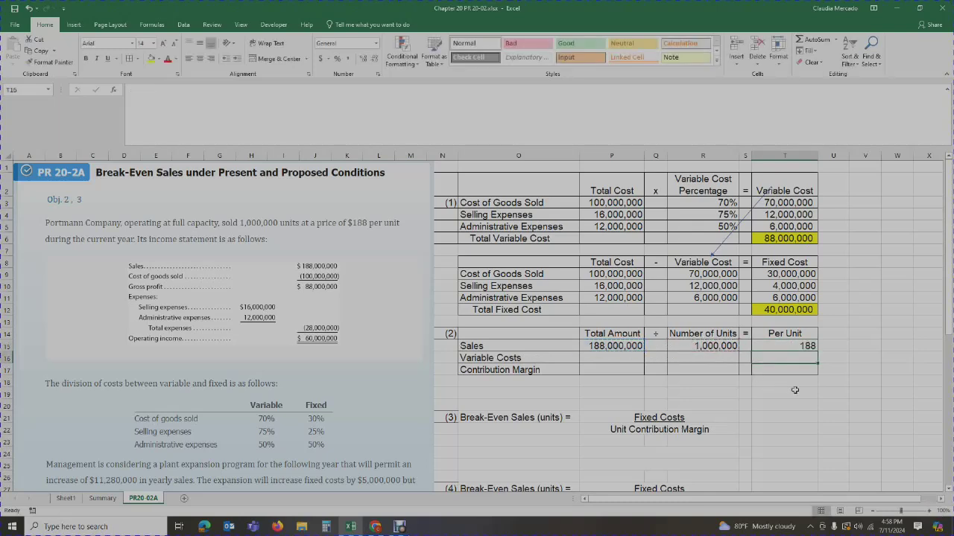
# Step: Format the Sales per-unit amount in T15 as dollar accounting with no decimal places
pyautogui.click(790, 348)
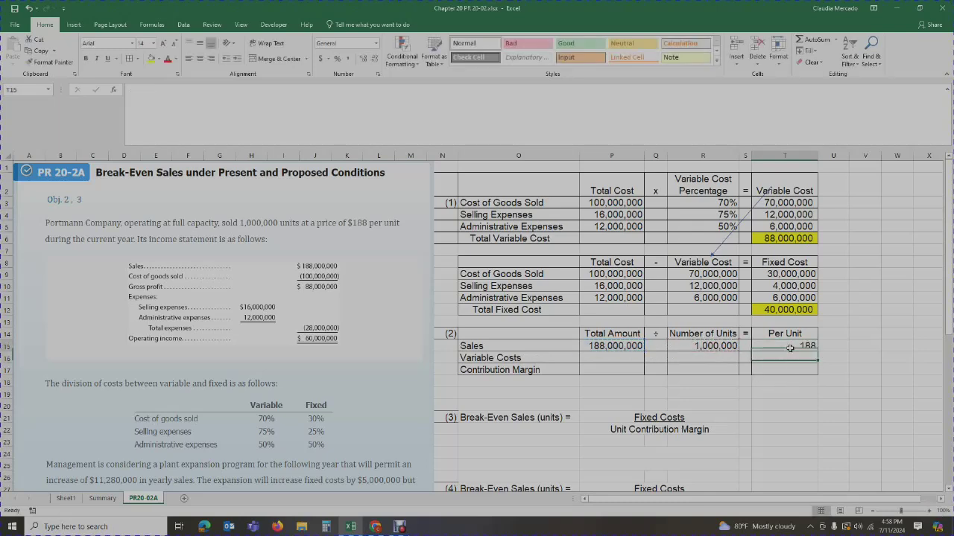
pyautogui.click(321, 58)
pyautogui.click(374, 58)
pyautogui.click(374, 58)
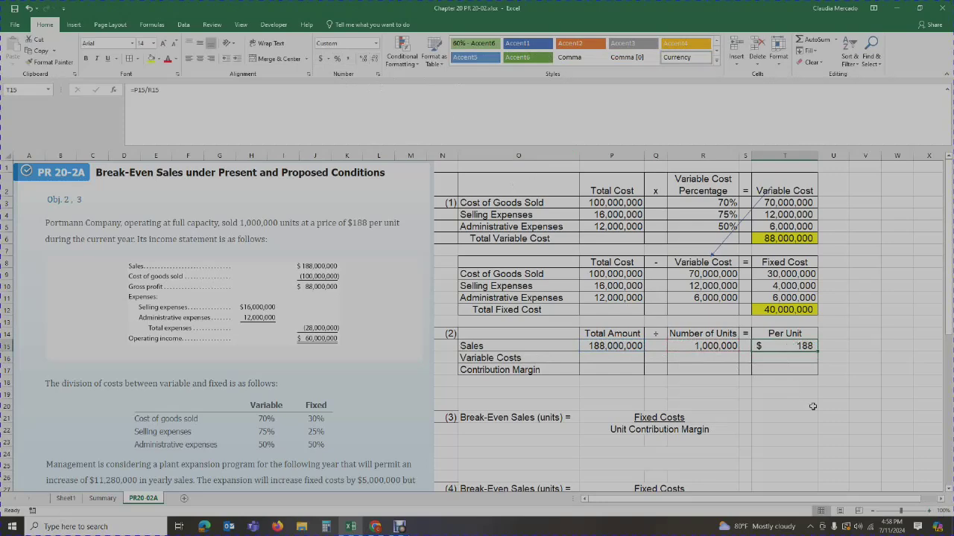
pyautogui.click(811, 406)
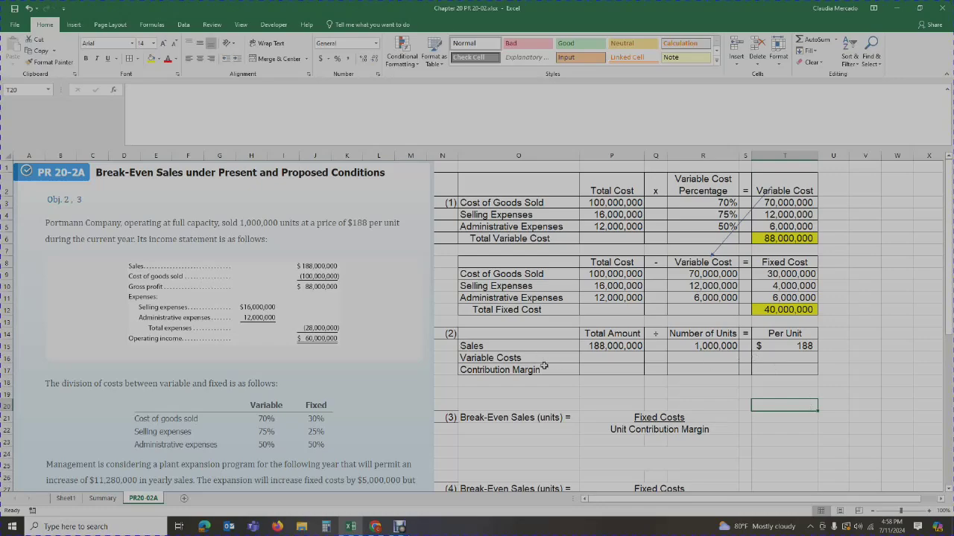
# Step: Label the Variable Costs row of table (2) with (a) in cell N16
pyautogui.scroll(-3, 327, 422)
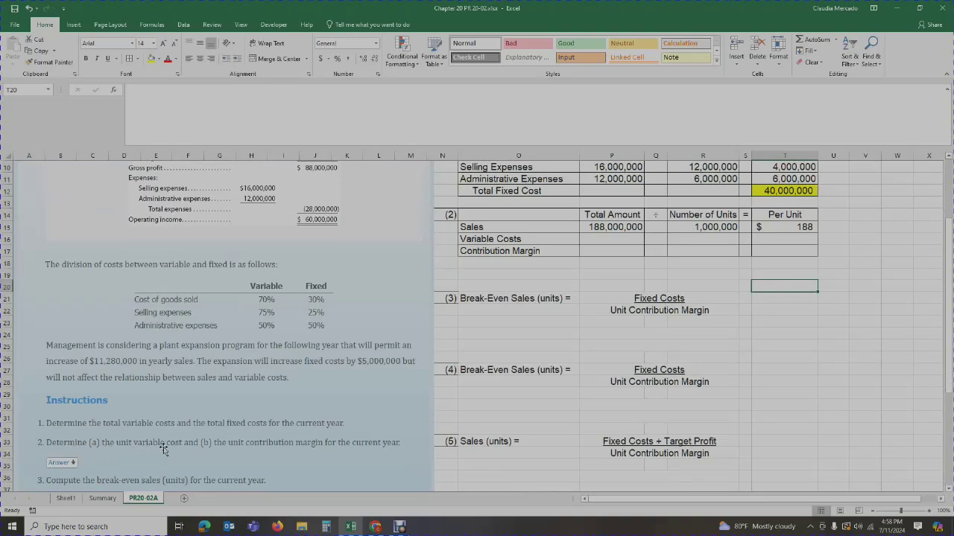
pyautogui.scroll(1, 427, 441)
pyautogui.scroll(1, 426, 441)
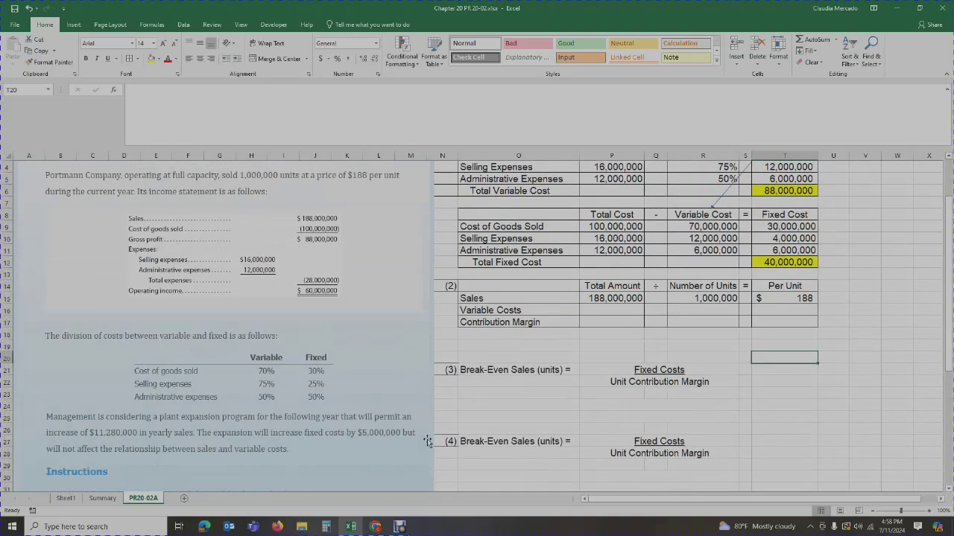
pyautogui.click(448, 310)
pyautogui.write('(')
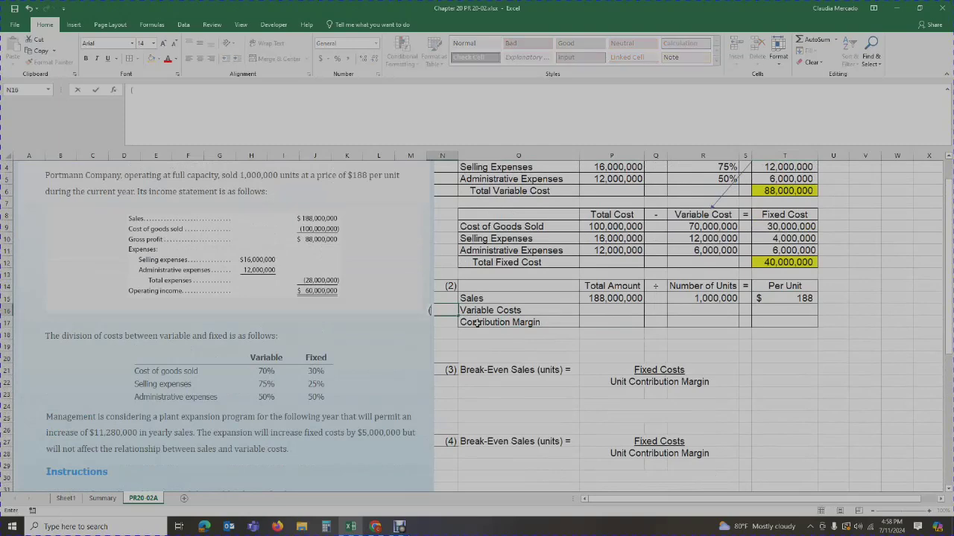
pyautogui.write('a)')
pyautogui.press('Return')
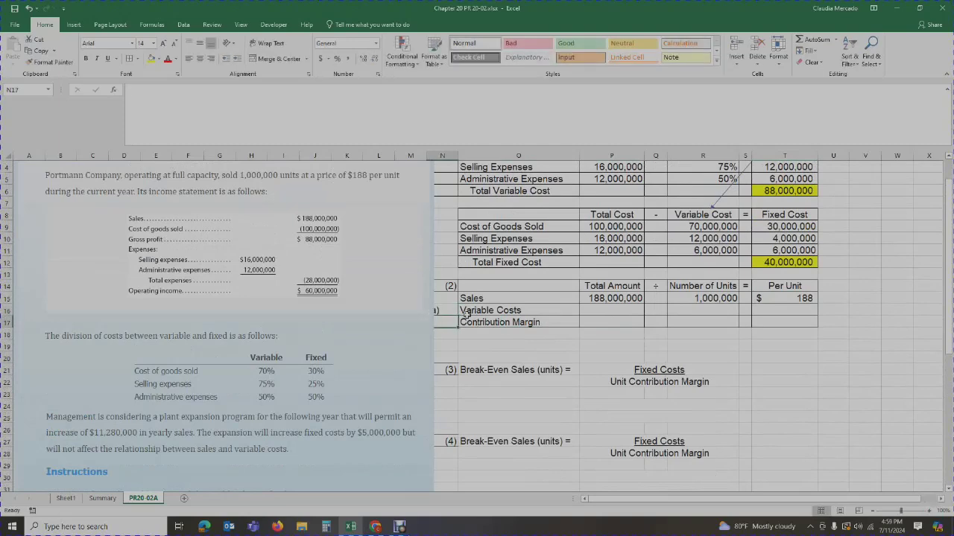
# Step: Center the contents of label cells N16:N17 horizontally
pyautogui.click(442, 307)
pyautogui.moveTo(442, 307); pyautogui.dragTo(444, 322)
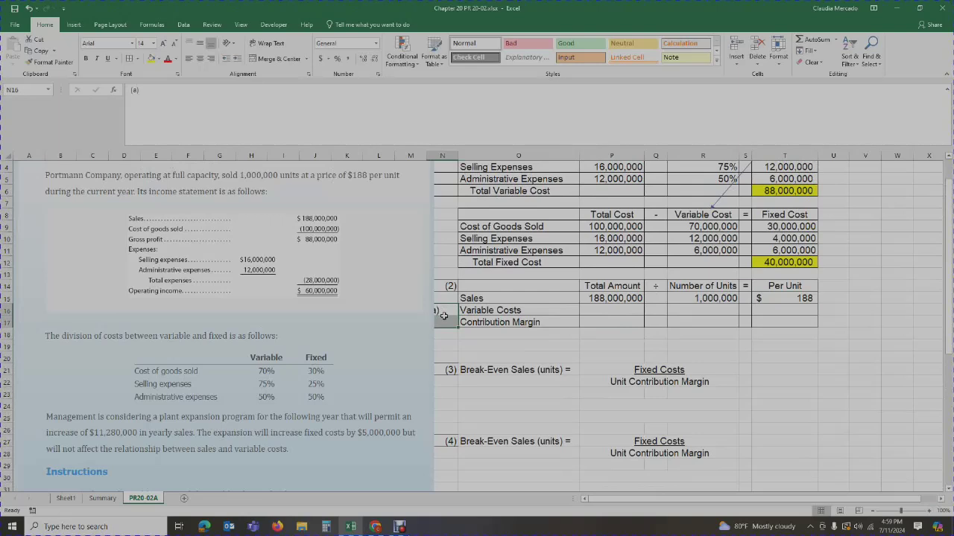
pyautogui.click(199, 58)
pyautogui.moveTo(798, 401); pyautogui.dragTo(798, 394)
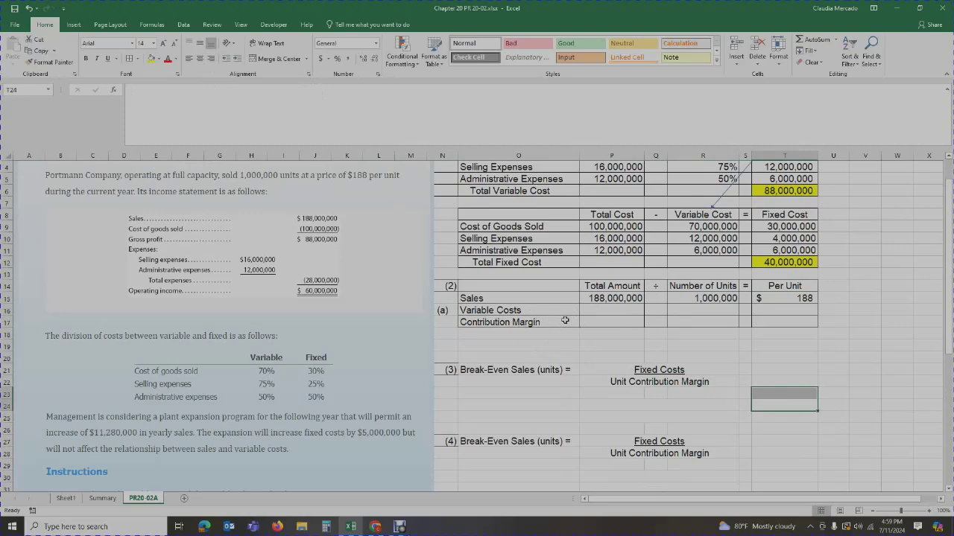
# Step: Enter the total variable cost of 88,000,000 as the Variable Costs total amount in cell P16 of table (2)
pyautogui.click(603, 312)
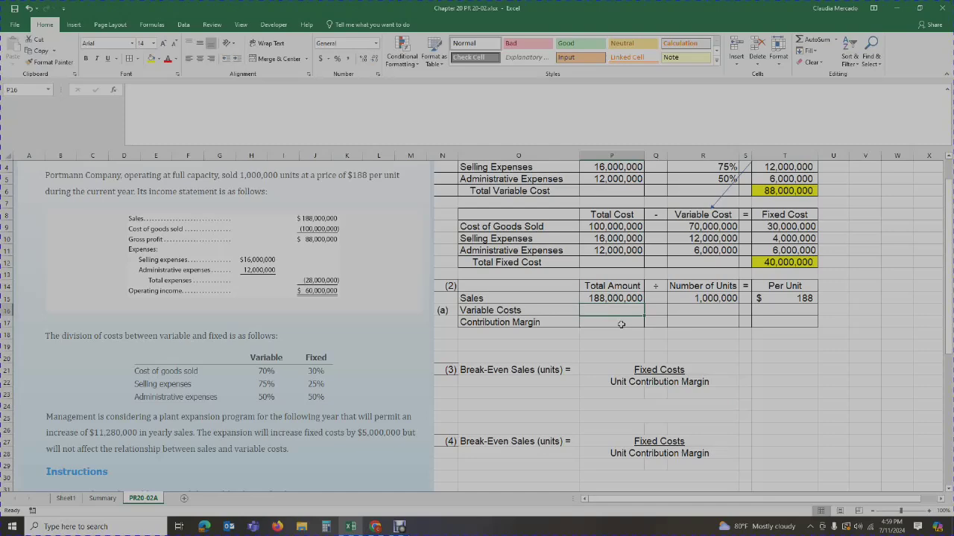
pyautogui.scroll(1, 620, 324)
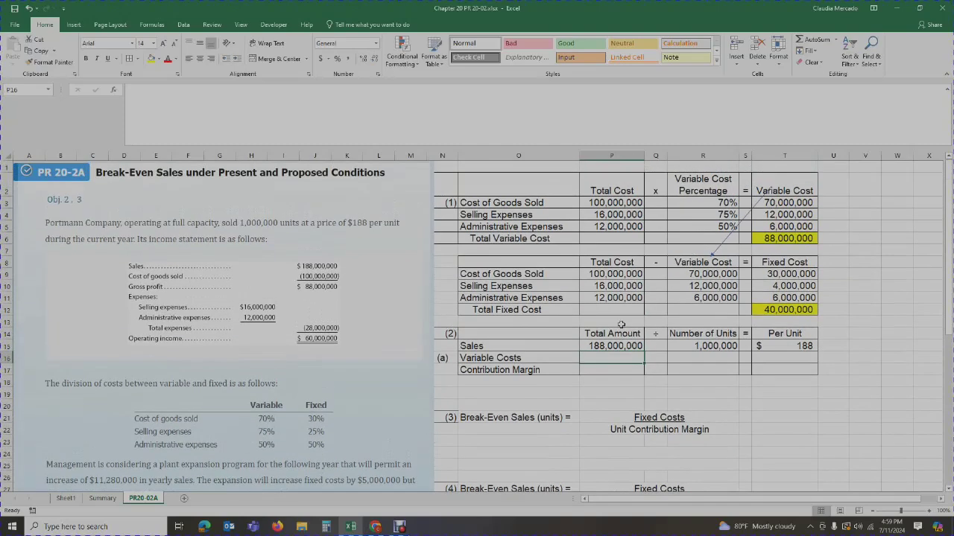
pyautogui.click(783, 236)
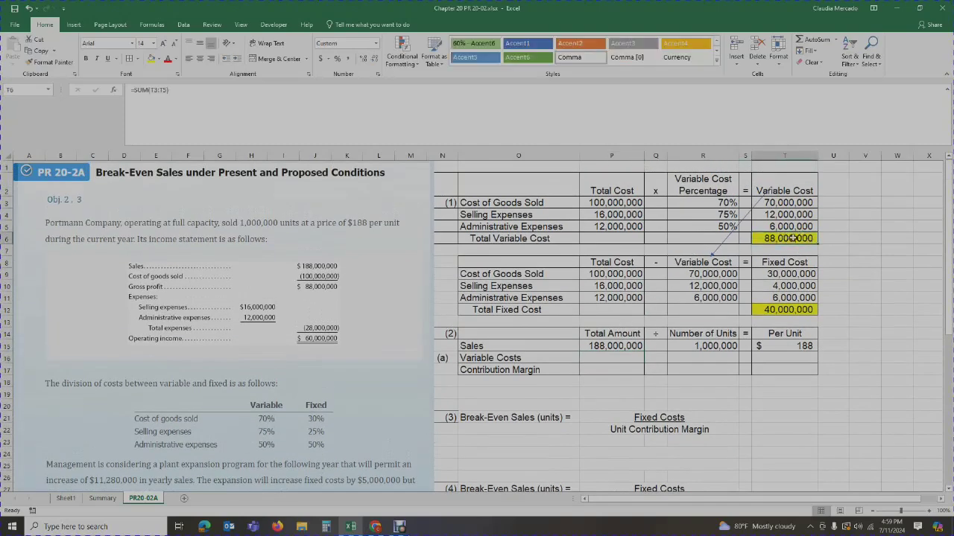
pyautogui.click(621, 357)
pyautogui.write('88,00')
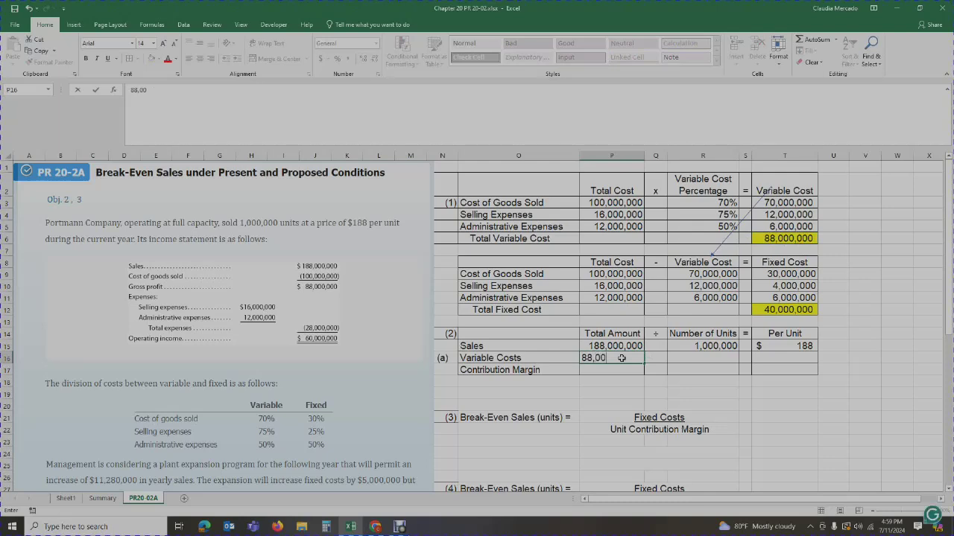
pyautogui.write('0,000')
pyautogui.press('Return')
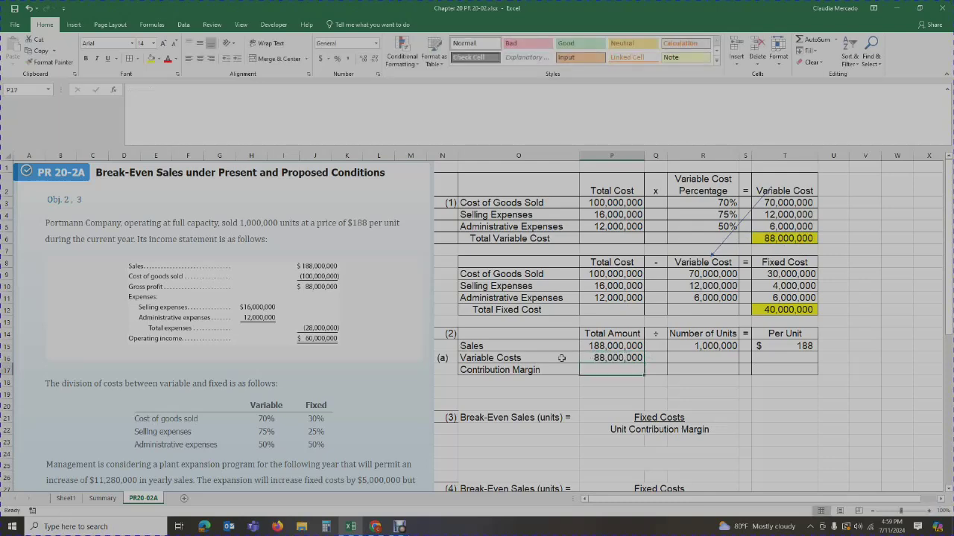
pyautogui.click(769, 244)
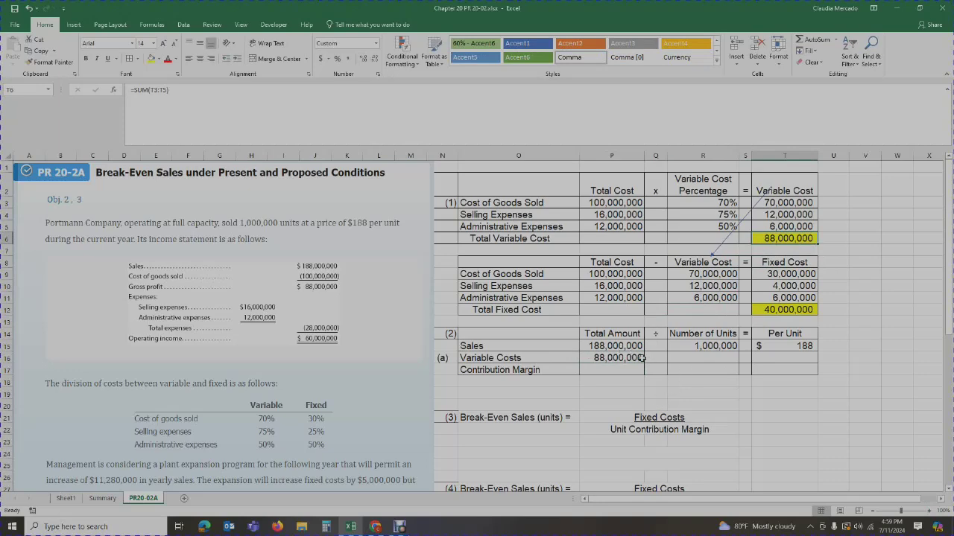
# Step: Enter 1,000,000 as the number of units for Variable Costs in cell R16
pyautogui.click(700, 361)
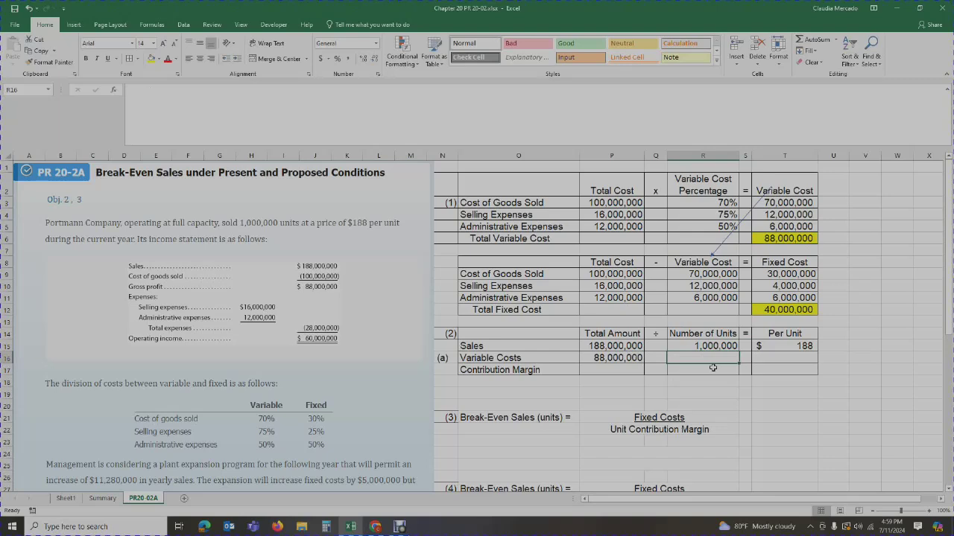
pyautogui.write('1,000,000')
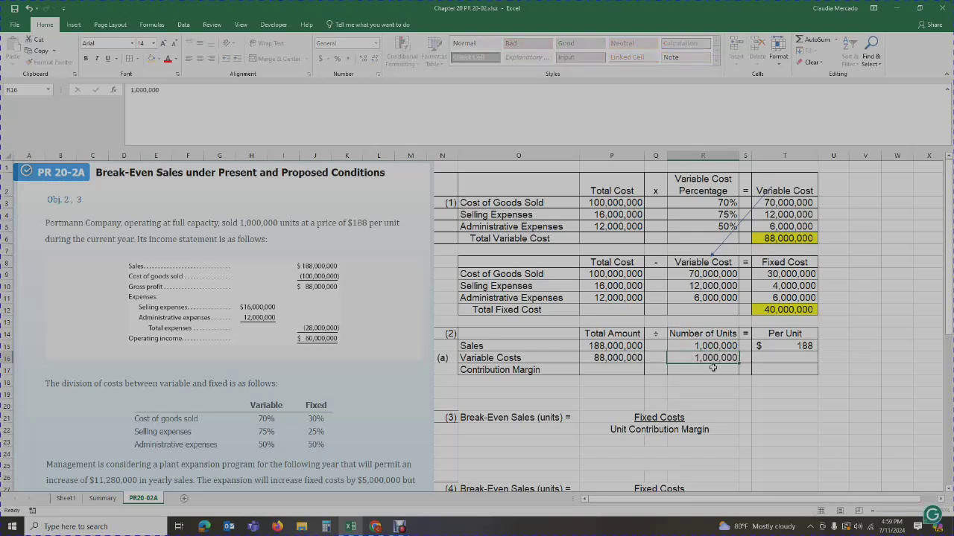
pyautogui.press('Return')
# Step: Calculate the variable cost per unit in T16 with the formula =P16/R16
pyautogui.click(754, 360)
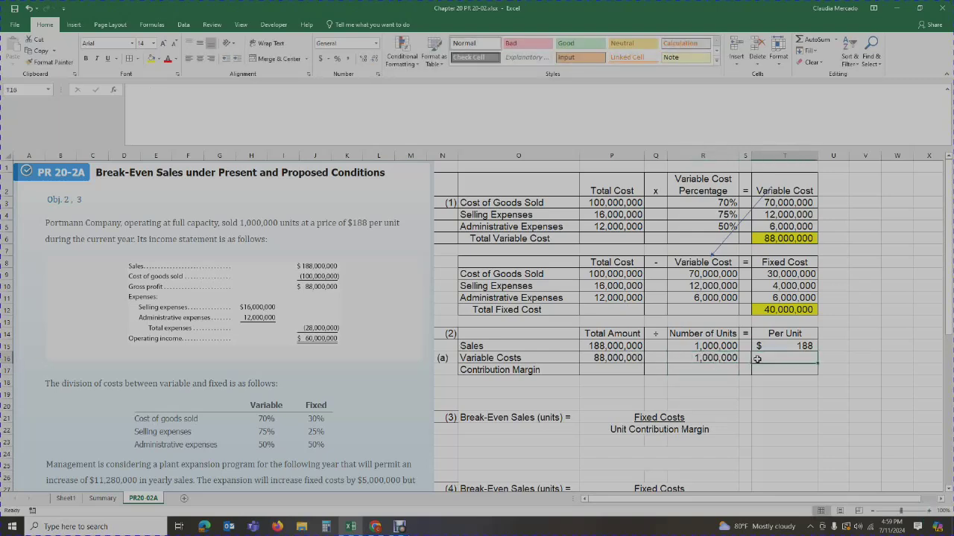
pyautogui.write('=')
pyautogui.click(629, 360)
pyautogui.write('/')
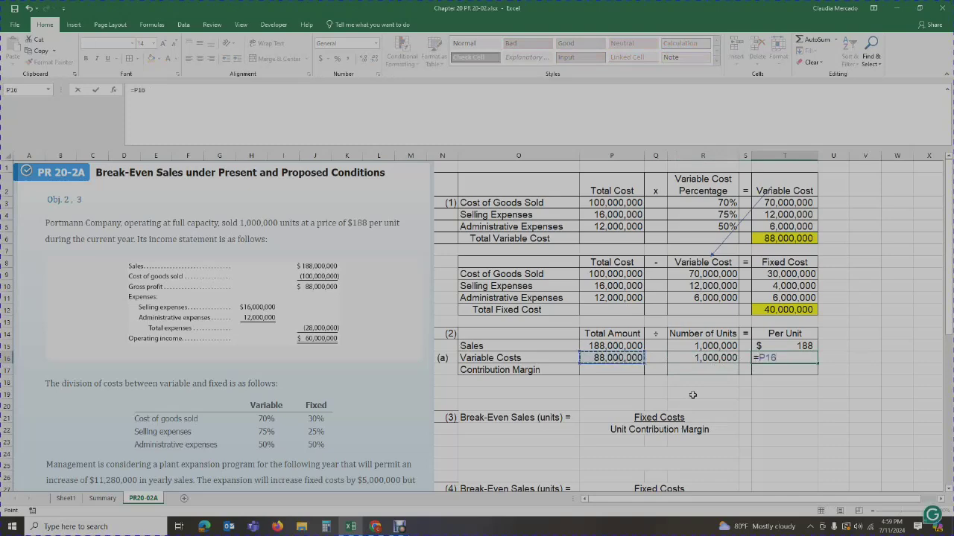
pyautogui.click(719, 359)
pyautogui.press('Return')
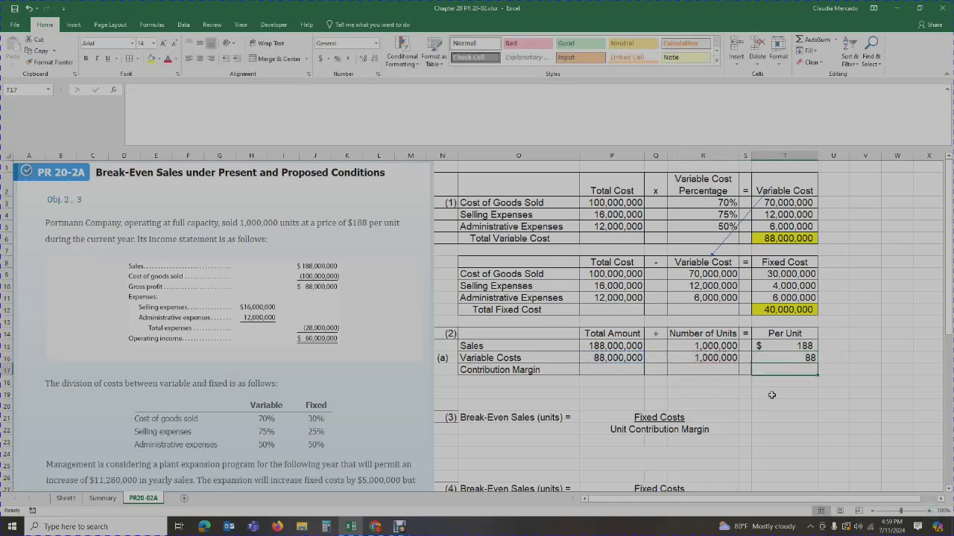
# Step: Copy the dollar formatting of the Sales per-unit amount in T15 to the Variable Costs amount in T16
pyautogui.click(788, 348)
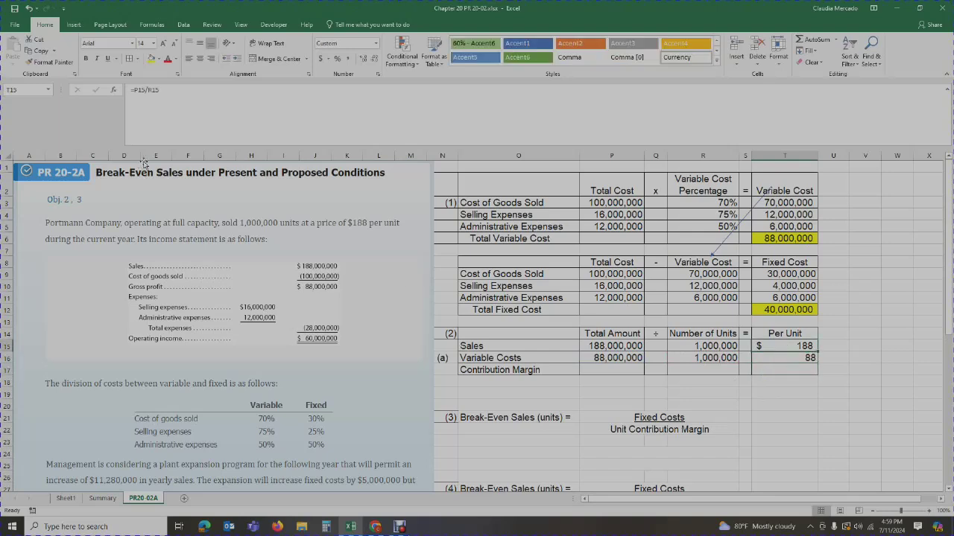
pyautogui.click(49, 62)
pyautogui.click(786, 359)
pyautogui.click(820, 413)
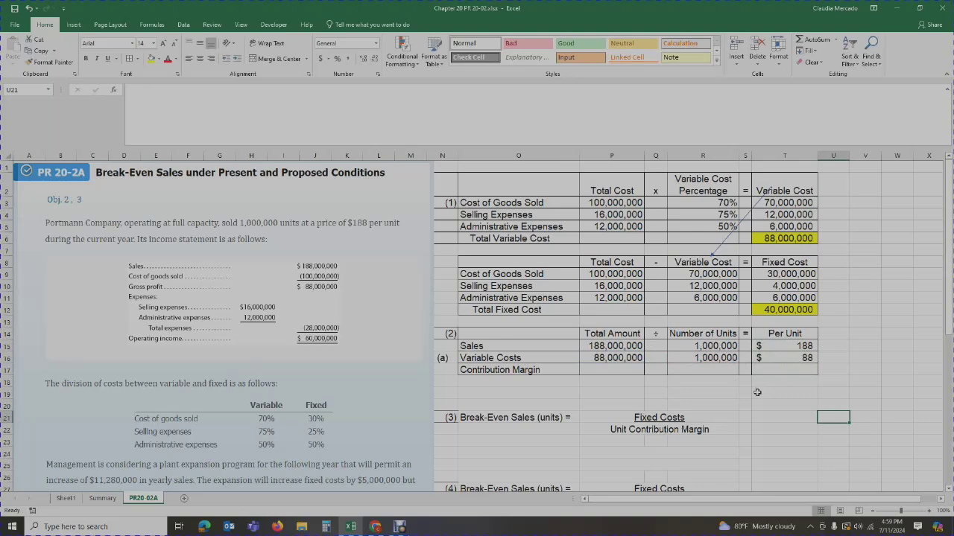
# Step: Check instruction 2 of the problem and label the Contribution Margin row with (b) in cell N17
pyautogui.click(597, 372)
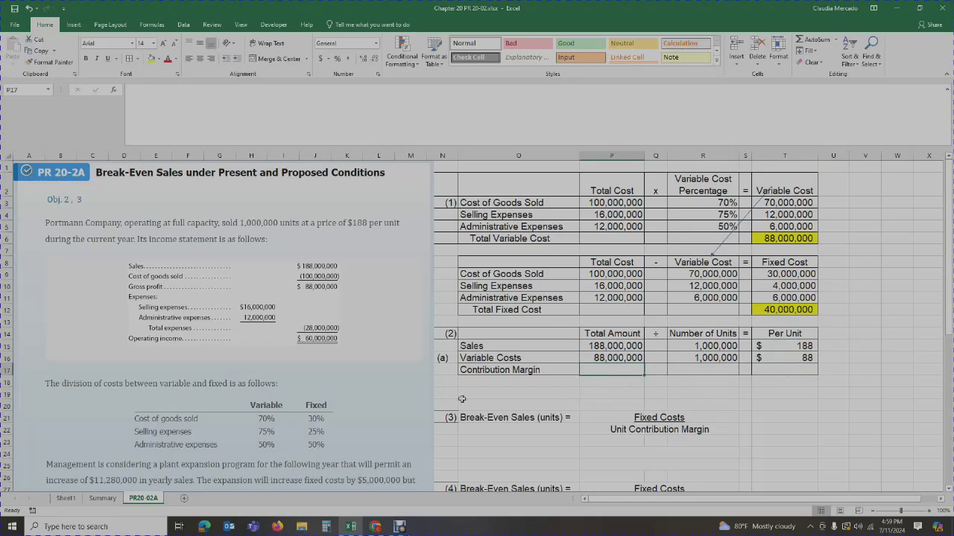
pyautogui.scroll(-2, 353, 423)
pyautogui.scroll(-1, 354, 423)
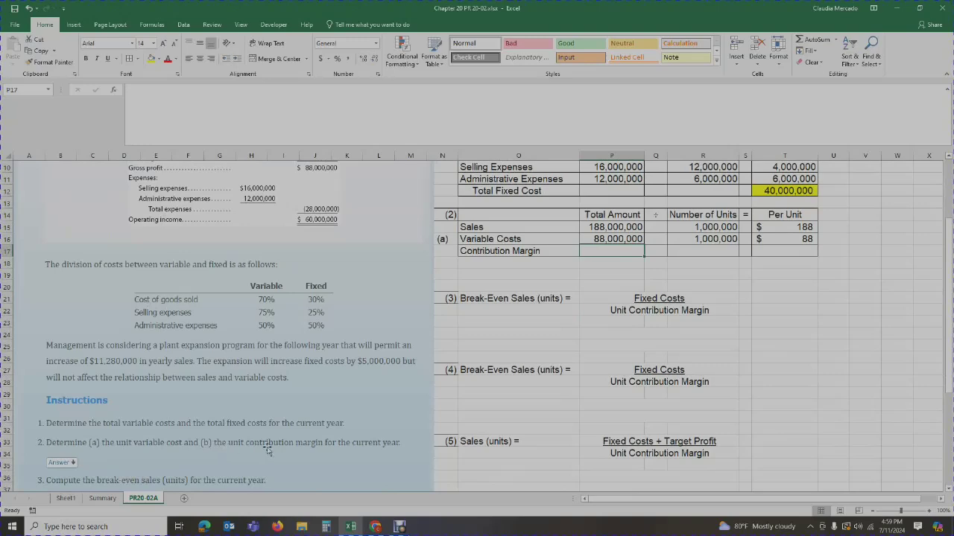
pyautogui.scroll(1, 402, 451)
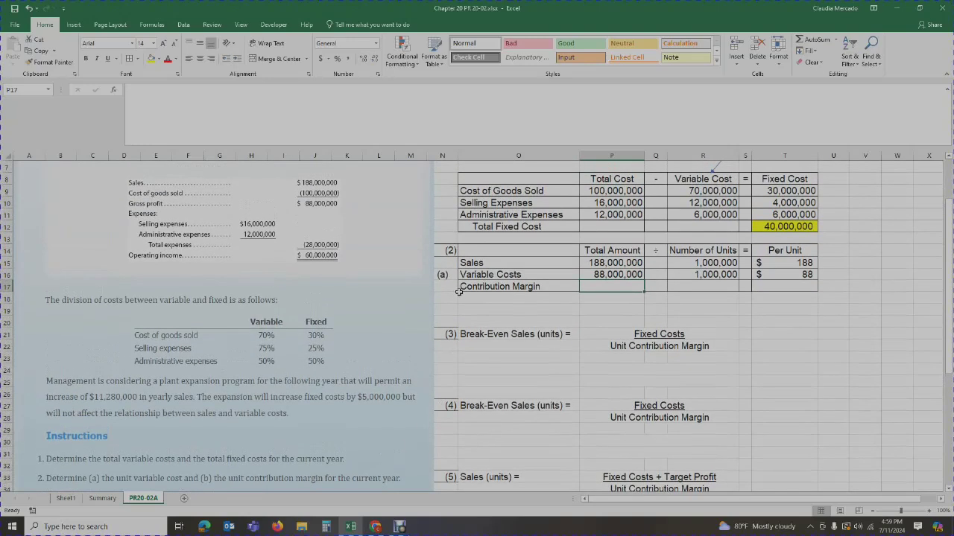
pyautogui.click(451, 289)
pyautogui.write('(b)')
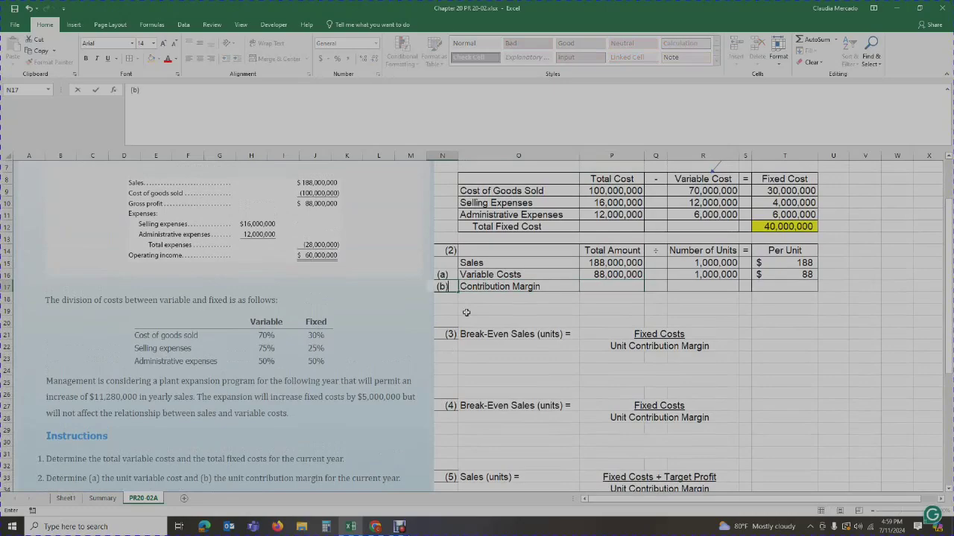
pyautogui.press('Return')
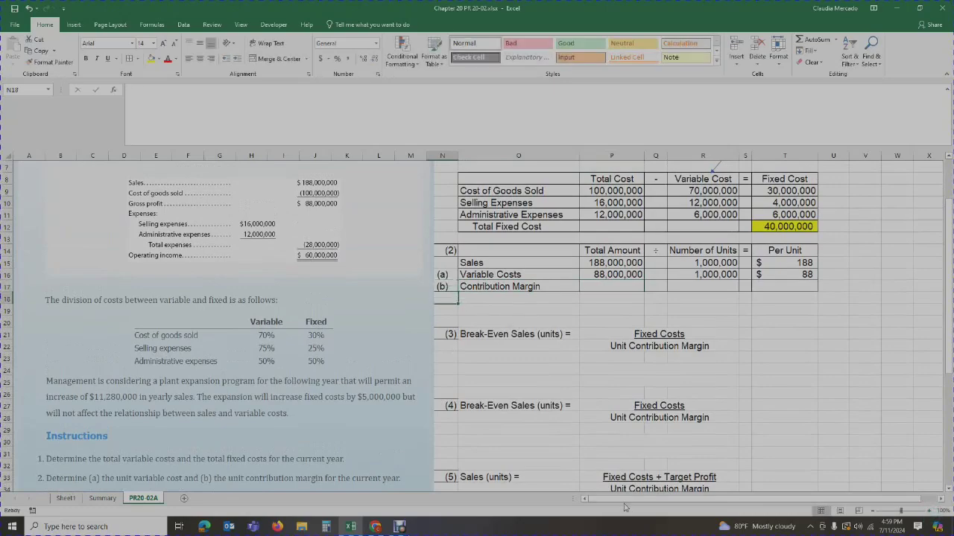
# Step: Calculate the total contribution margin in P17 by subtracting variable costs from sales with the formula =P15-P16
pyautogui.scroll(2, 624, 371)
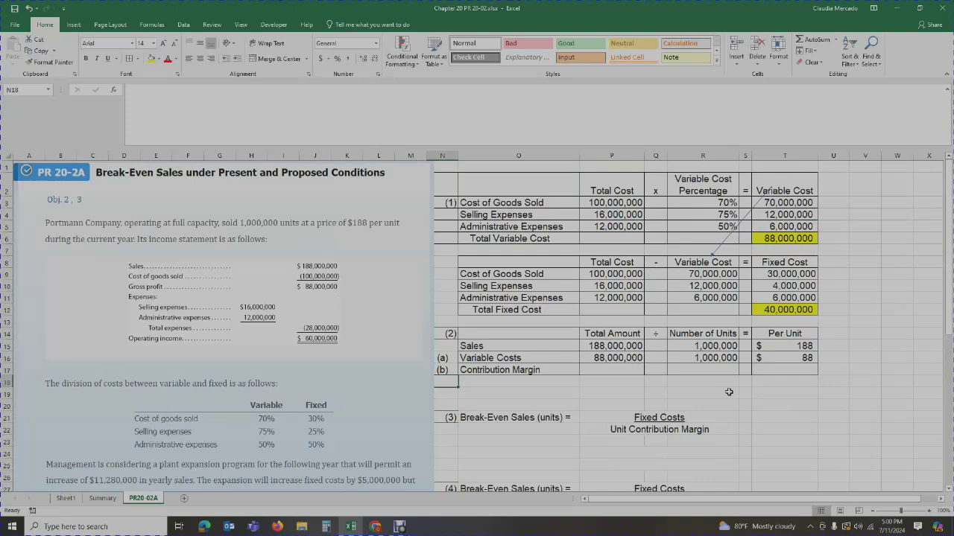
pyautogui.click(624, 370)
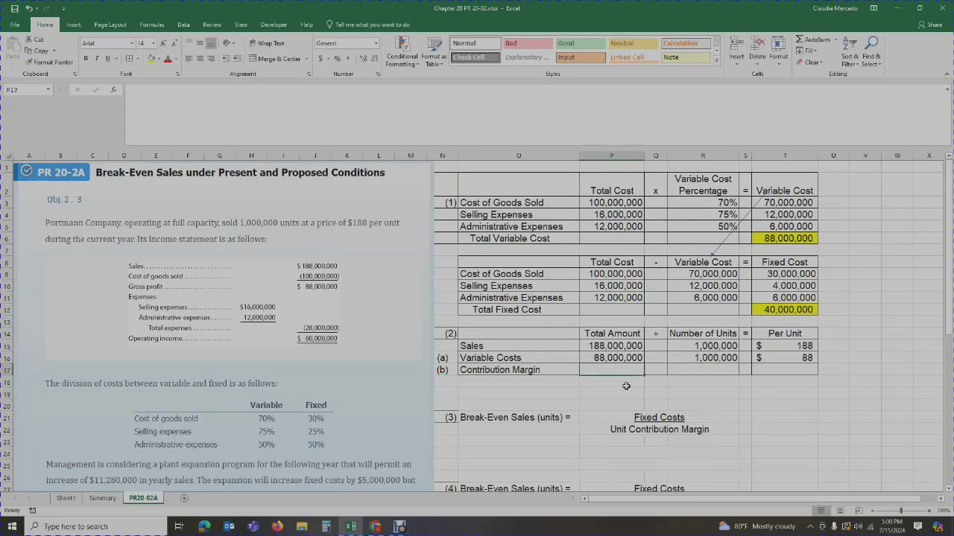
pyautogui.write('=')
pyautogui.click(620, 348)
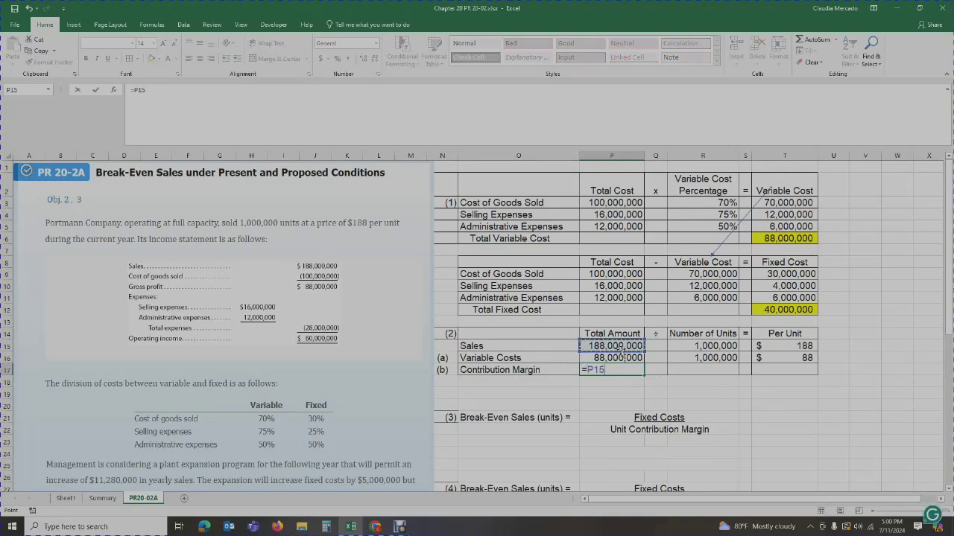
pyautogui.write('-')
pyautogui.click(620, 358)
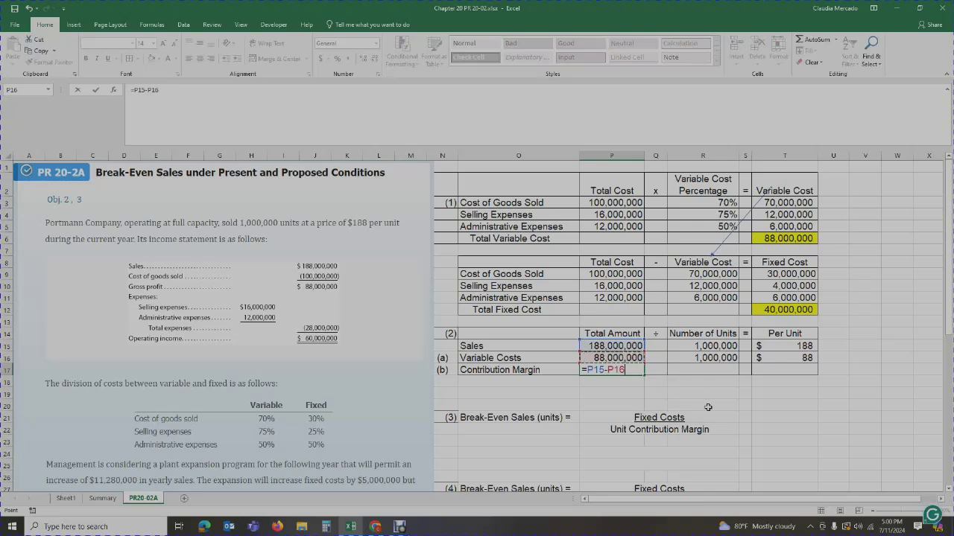
pyautogui.press('Return')
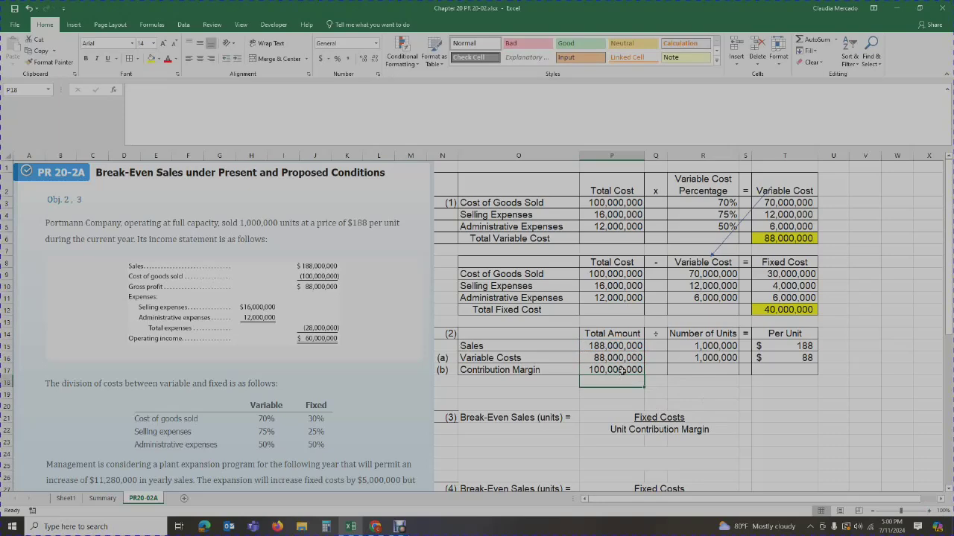
pyautogui.click(621, 370)
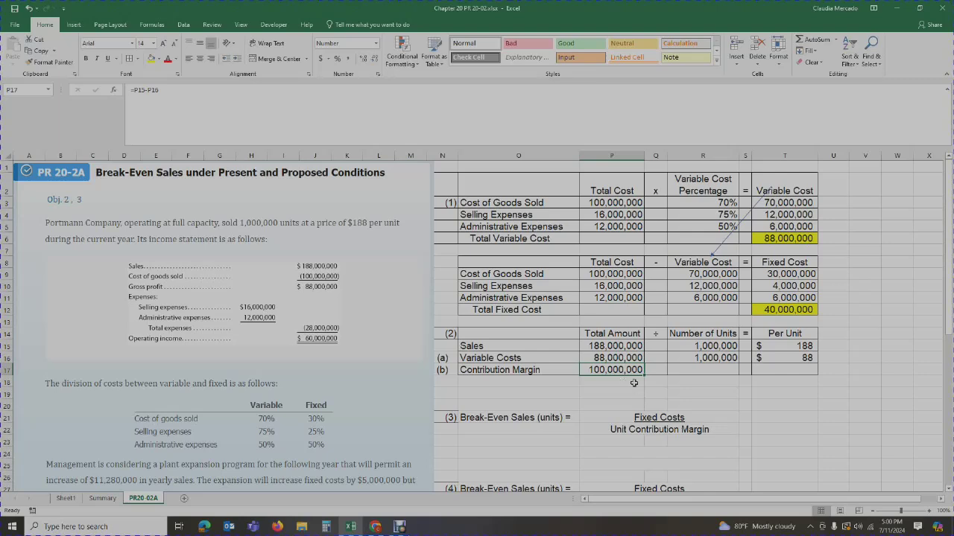
# Step: Calculate the contribution margin per unit in T17 with the formula =T15-T16
pyautogui.click(778, 372)
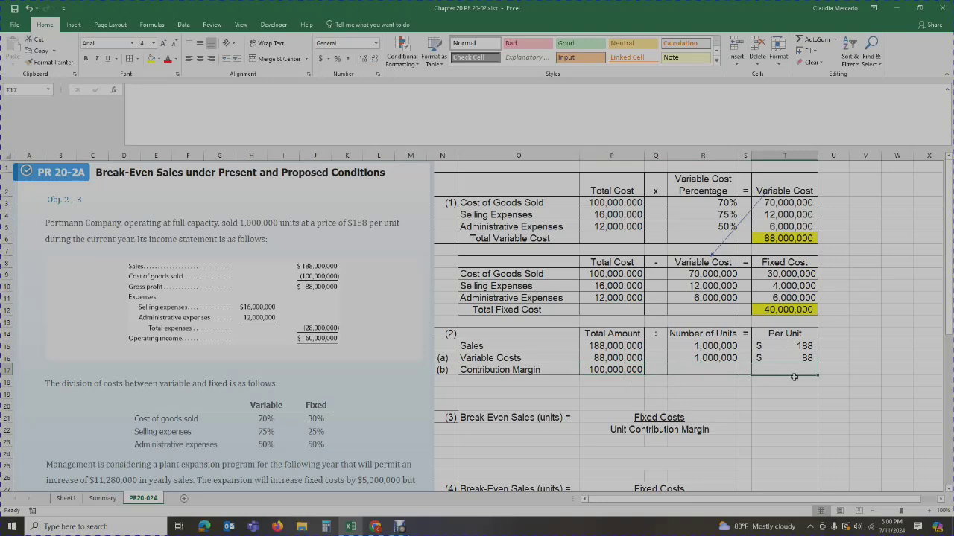
pyautogui.write('=')
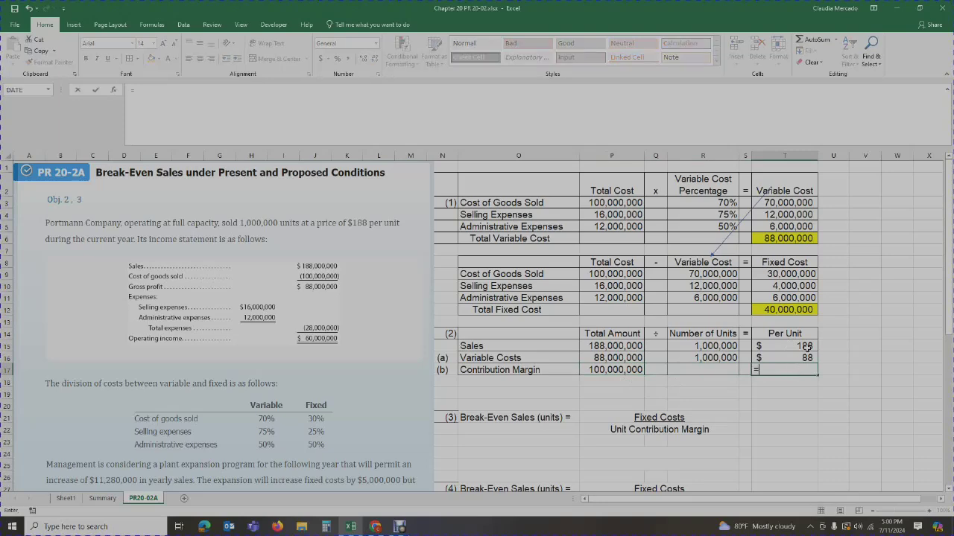
pyautogui.click(807, 347)
pyautogui.write('-')
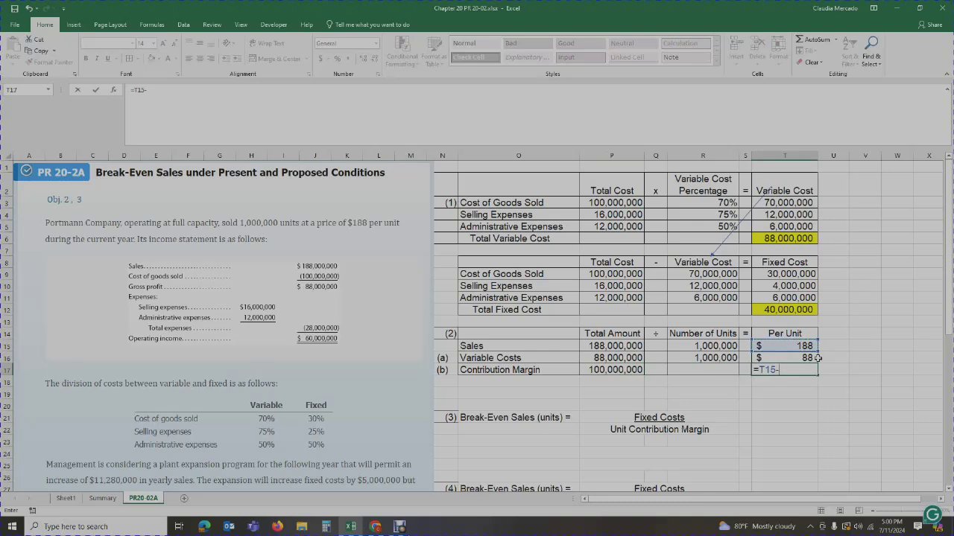
pyautogui.click(818, 358)
pyautogui.press('Return')
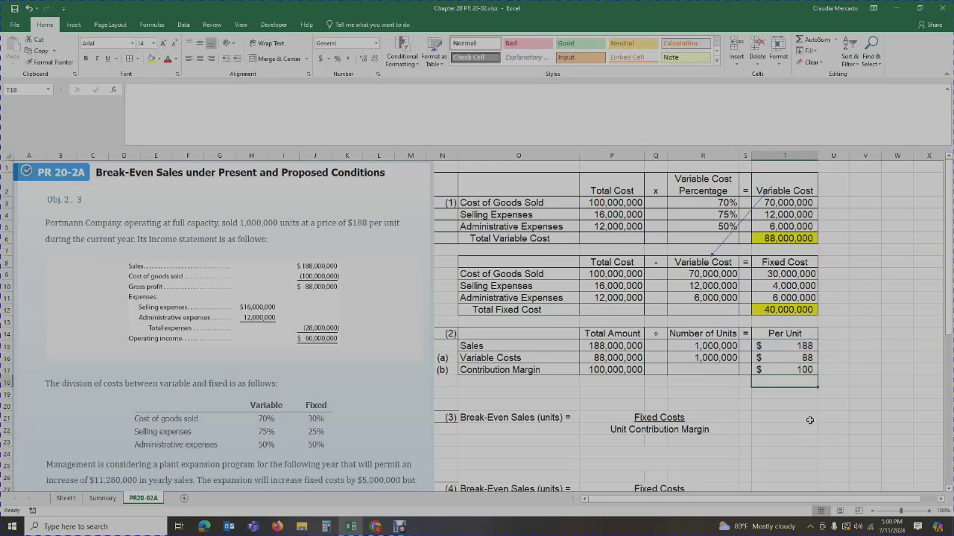
pyautogui.press('Up')
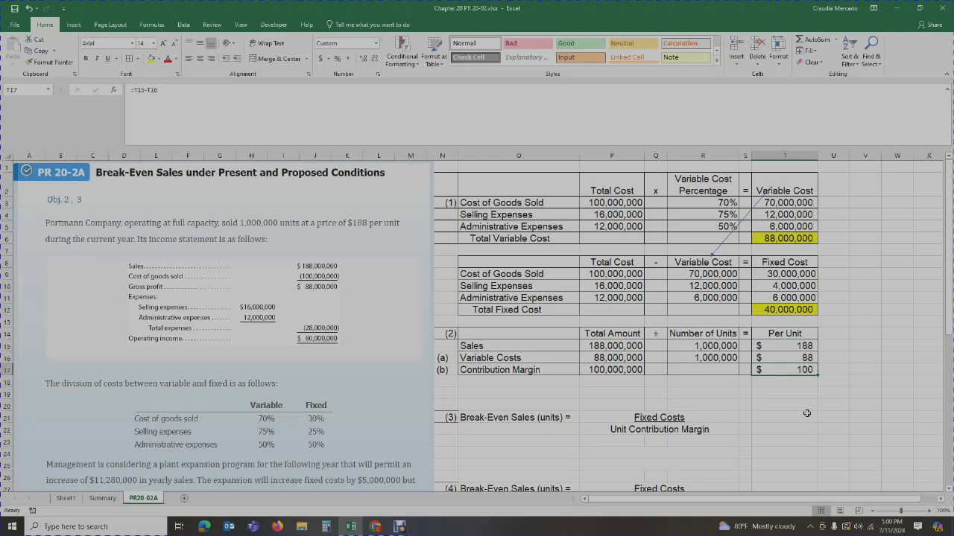
# Step: Review the per-unit sales, variable cost and contribution margin in table (2), and read instruction 3 on current-year break-even sales
pyautogui.click(497, 350)
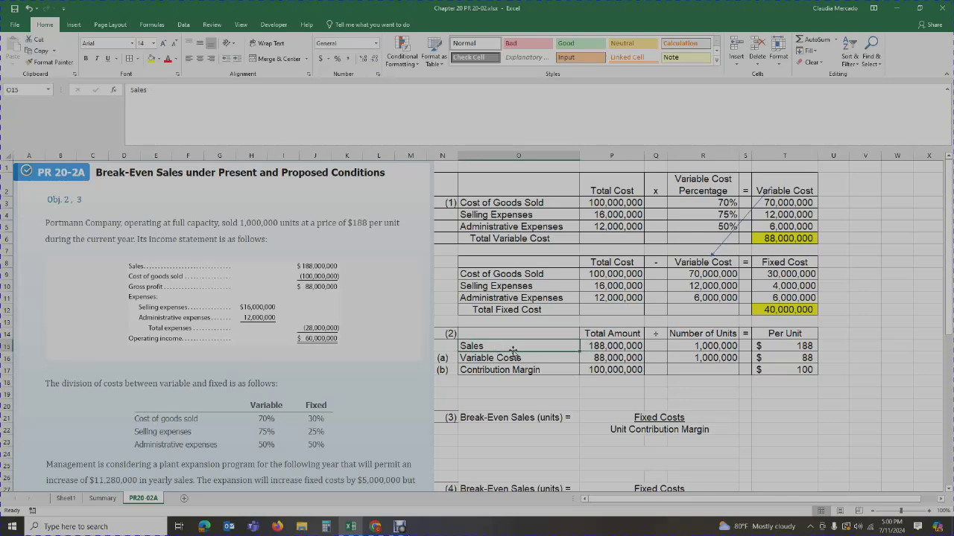
pyautogui.click(790, 347)
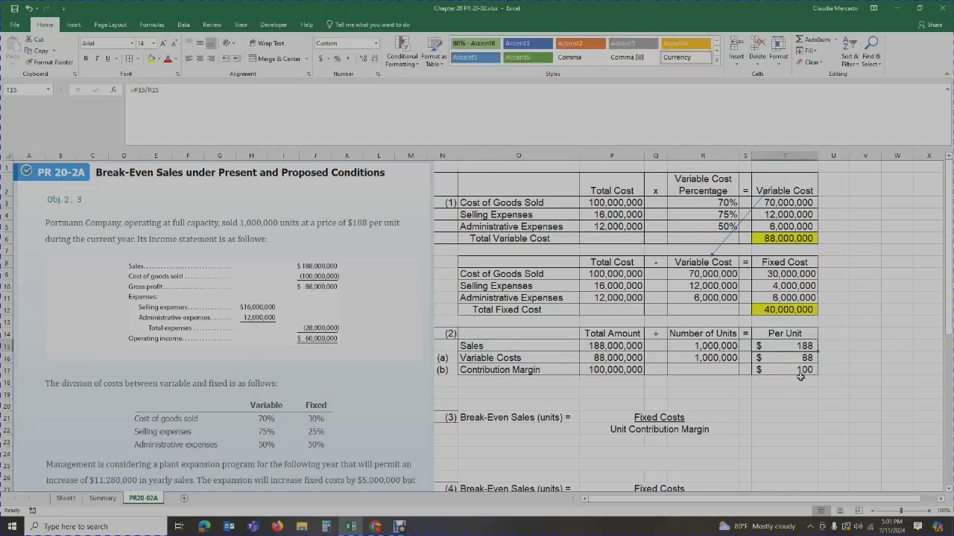
pyautogui.keyDown('shift'); pyautogui.click(806, 361); pyautogui.keyUp('shift')
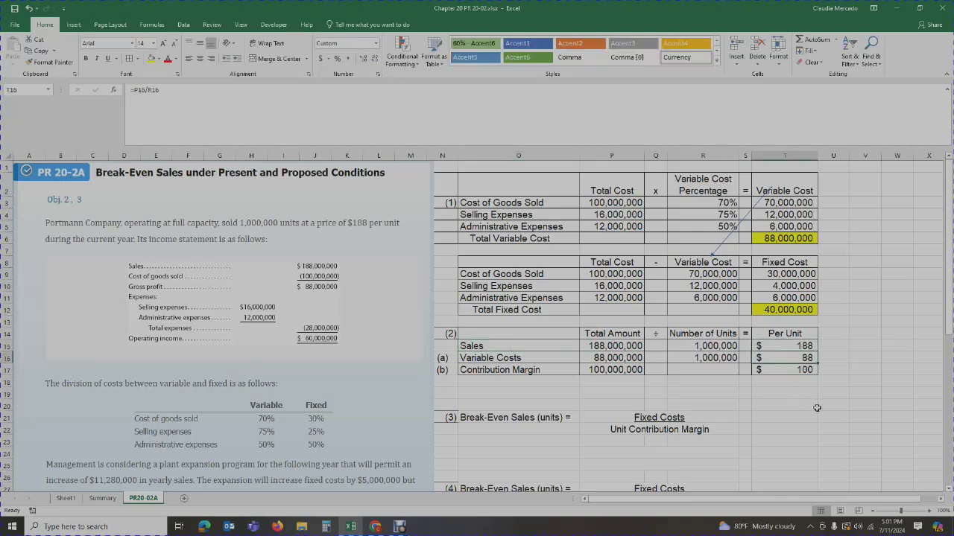
pyautogui.click(808, 372)
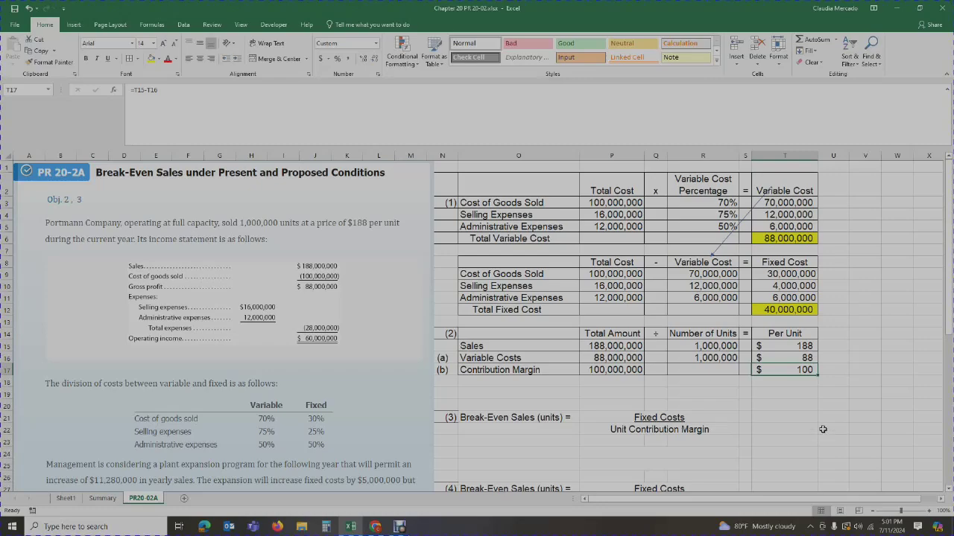
pyautogui.scroll(-2, 822, 430)
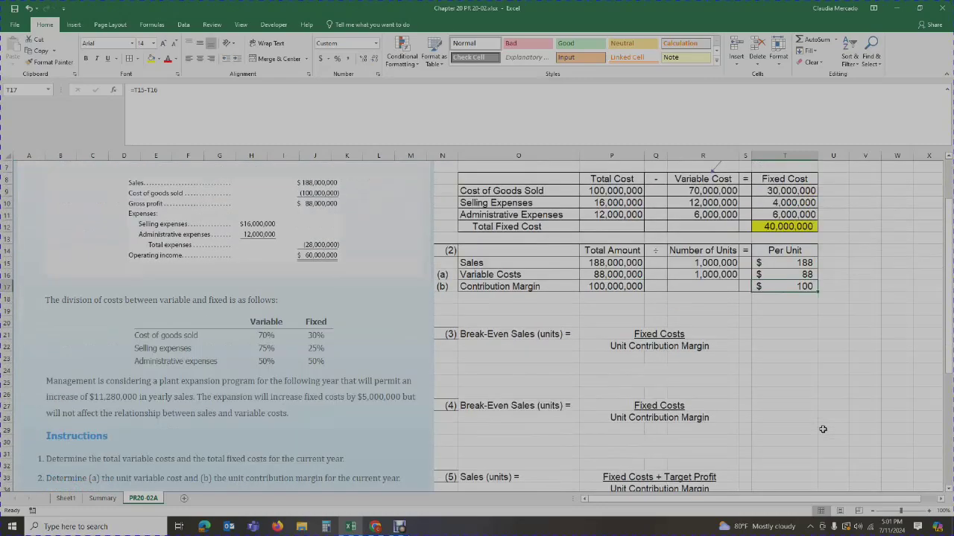
pyautogui.scroll(-1, 822, 429)
pyautogui.scroll(-1, 822, 429)
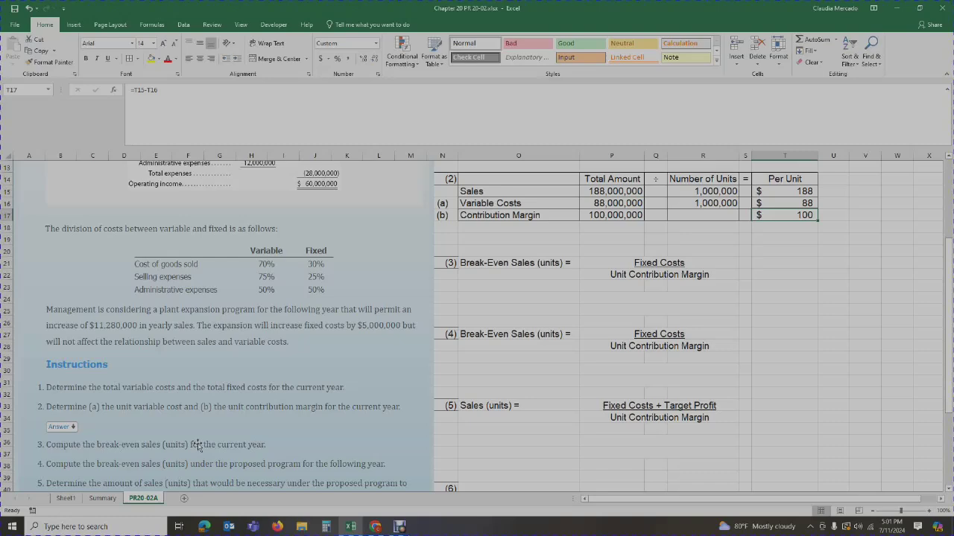
# Step: Review the break-even sales (units) formula on the Summary sheet, comparing it with part (3) of the PR20-02A sheet
pyautogui.click(102, 498)
pyautogui.scroll(-3, 580, 397)
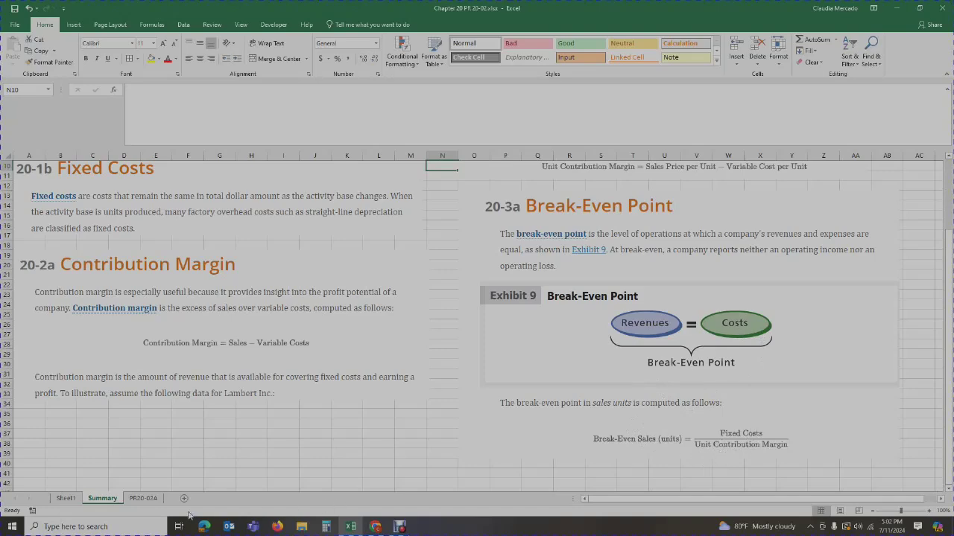
pyautogui.click(144, 499)
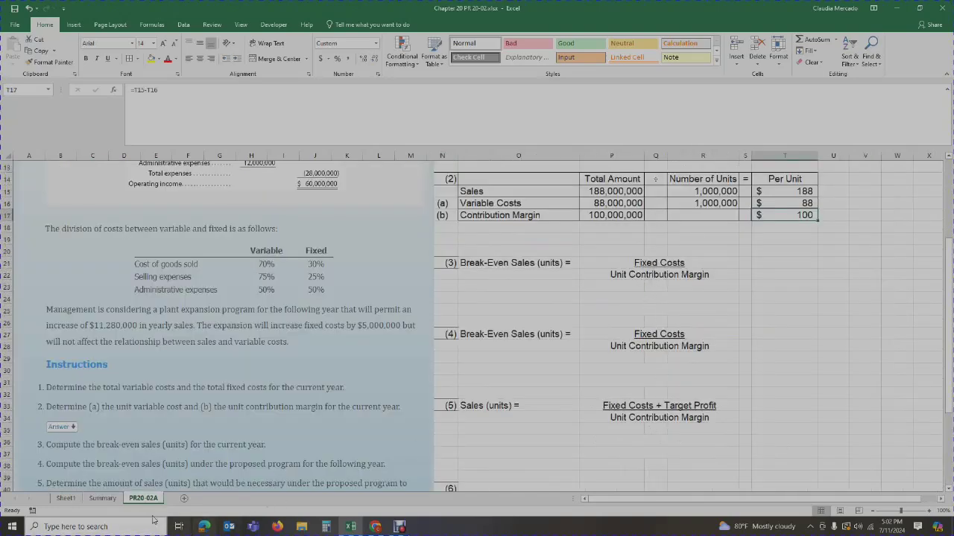
pyautogui.click(102, 499)
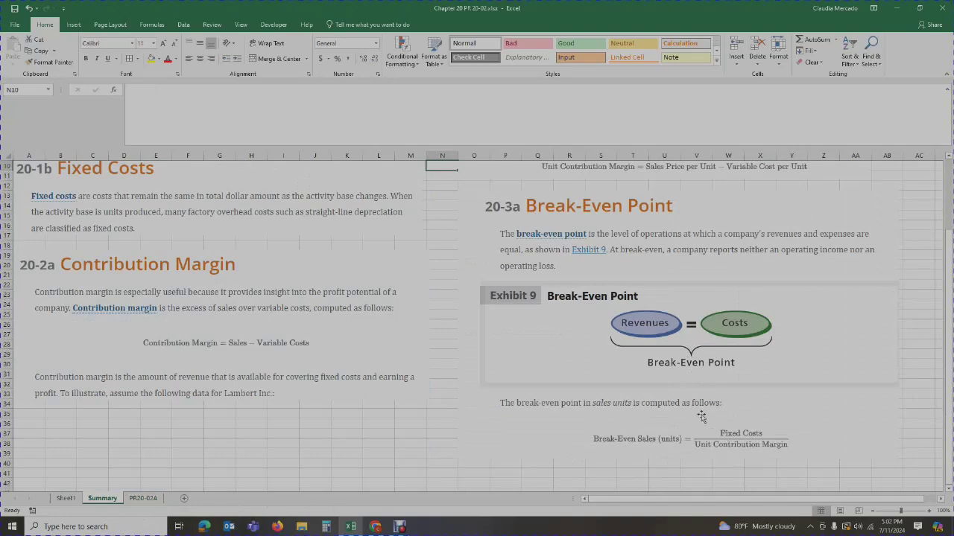
pyautogui.click(146, 499)
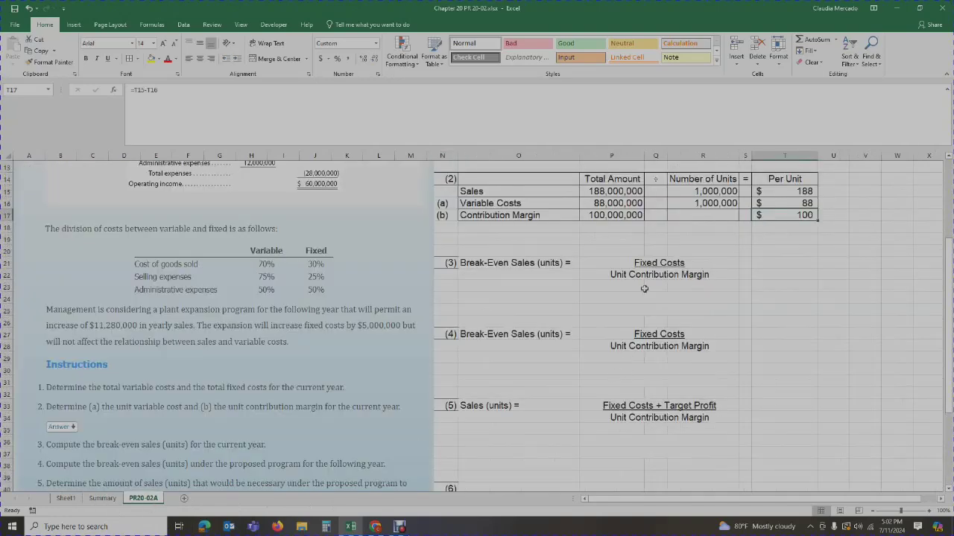
# Step: Enter the total fixed costs of 40,000,000 as the underlined numerator in P24, beneath the part (3) formula
pyautogui.click(592, 298)
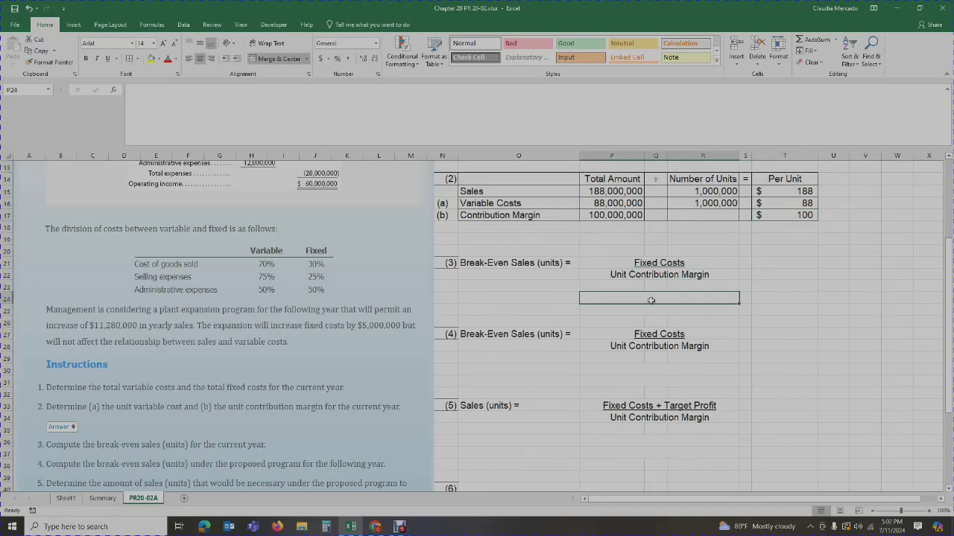
pyautogui.scroll(3, 650, 300)
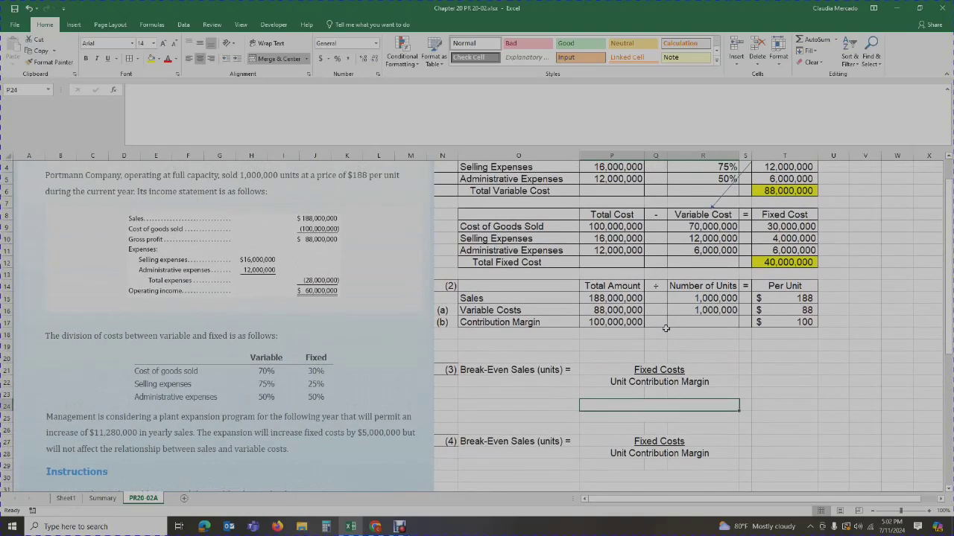
pyautogui.click(783, 261)
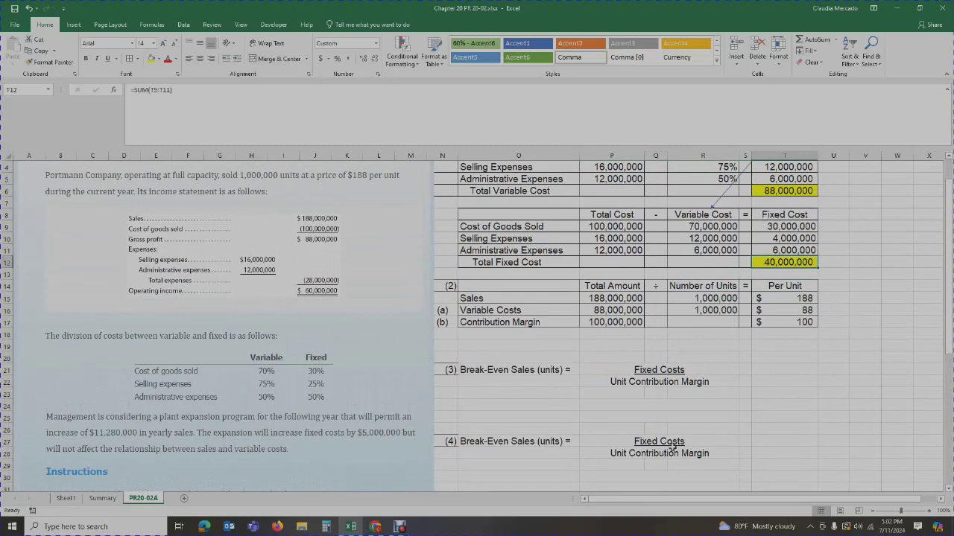
pyautogui.click(651, 407)
pyautogui.write('40,000,000')
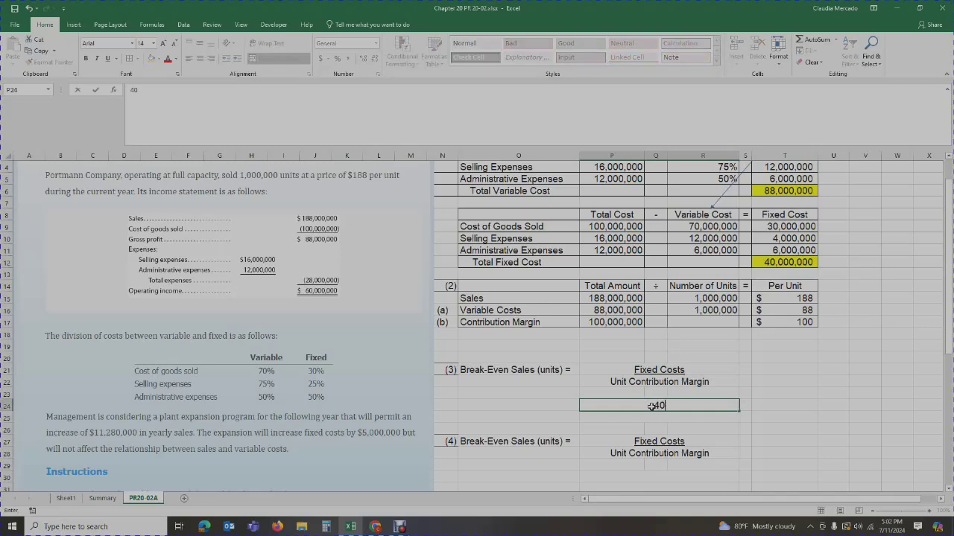
pyautogui.click(650, 407)
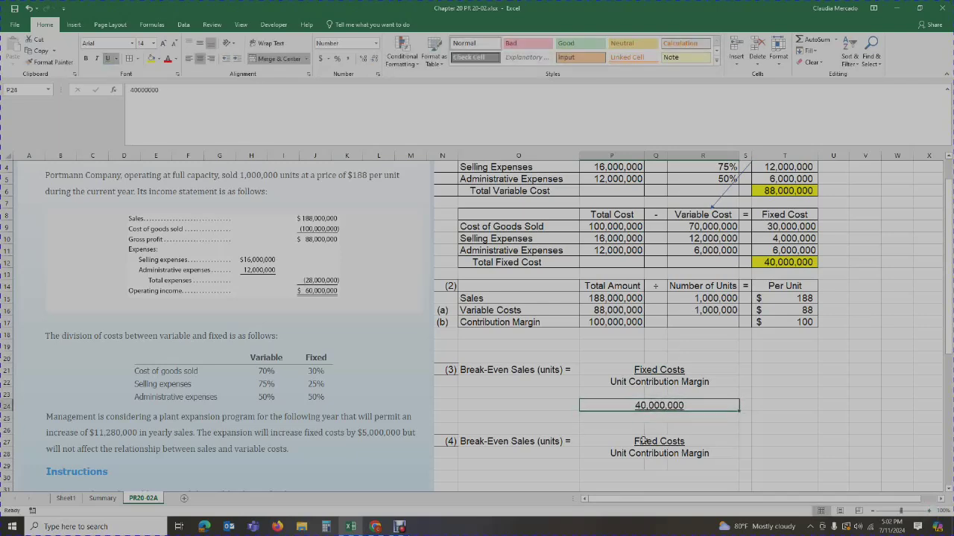
# Step: Highlight the per-unit contribution margin in cell T17 with yellow fill
pyautogui.click(648, 419)
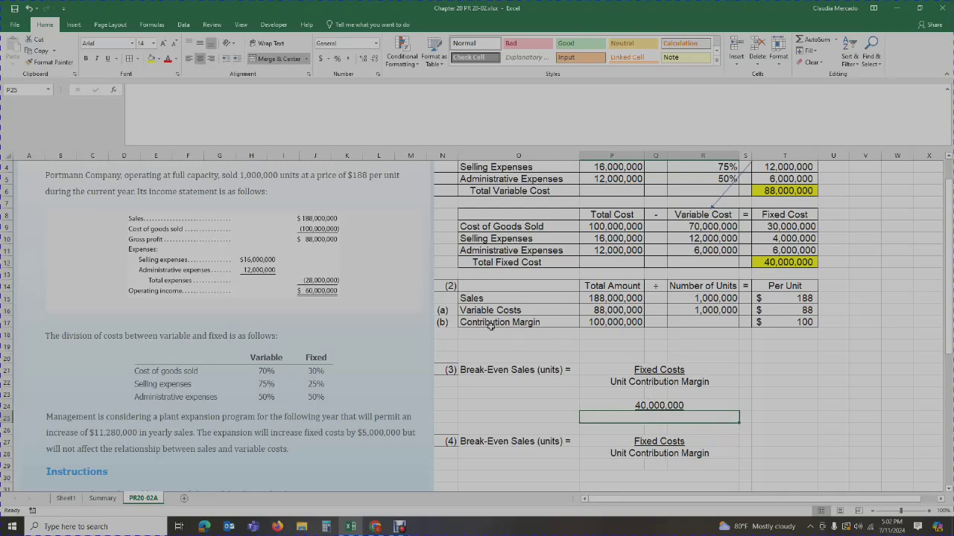
pyautogui.click(781, 324)
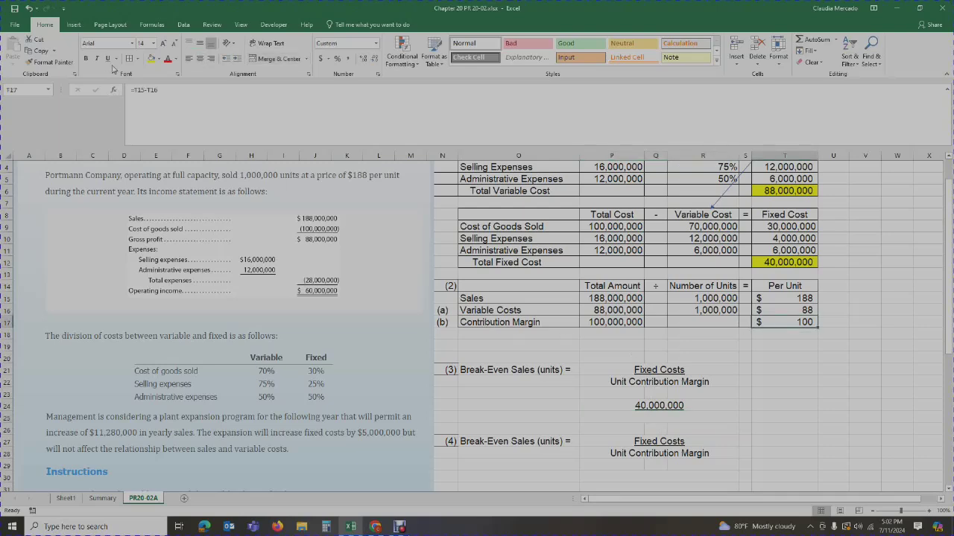
pyautogui.click(151, 58)
pyautogui.click(771, 349)
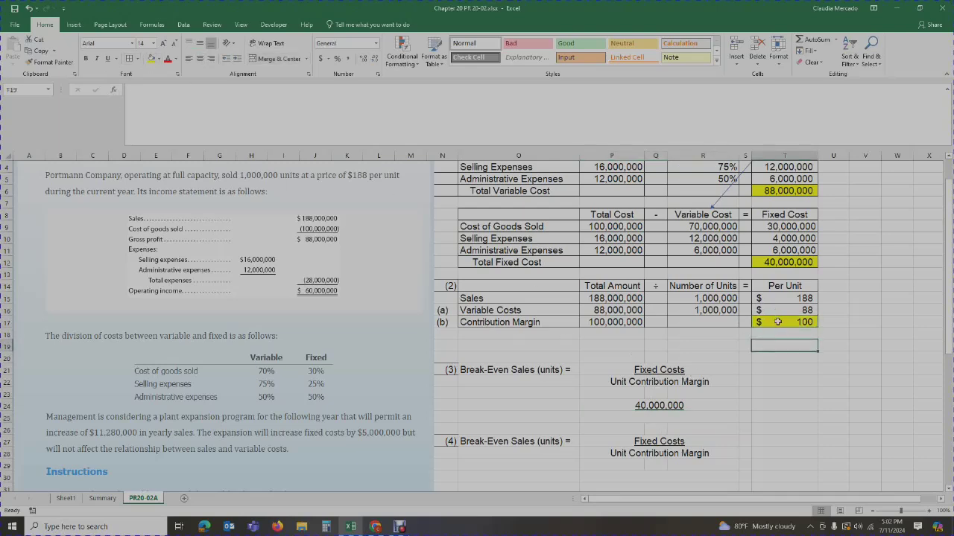
# Step: Enter the unit contribution margin of $100 as the denominator in P25, beneath the fixed costs
pyautogui.click(661, 420)
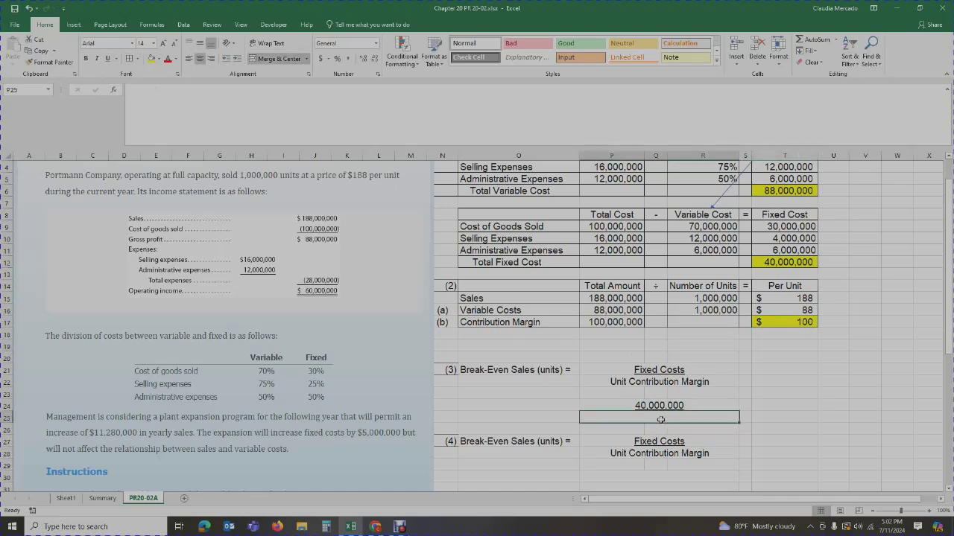
pyautogui.write('$100')
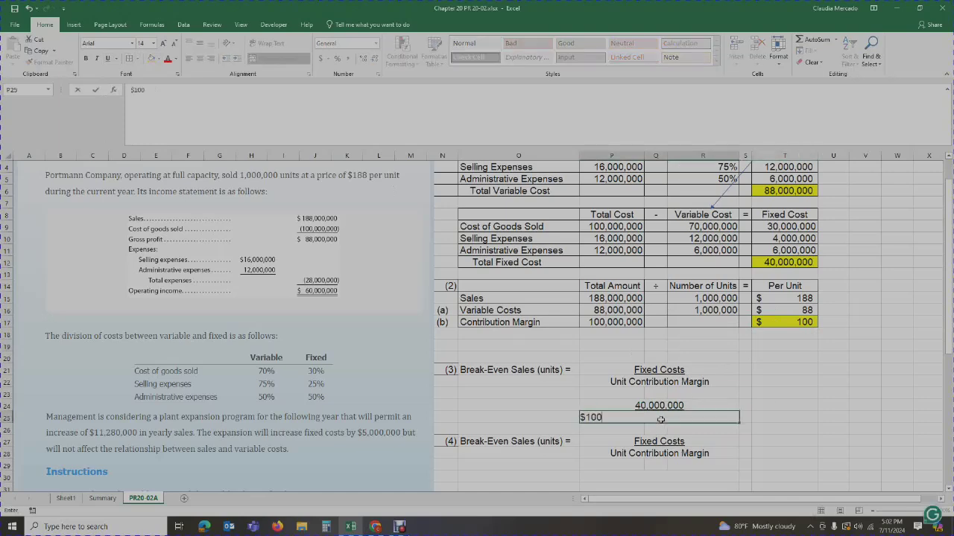
pyautogui.press('Return')
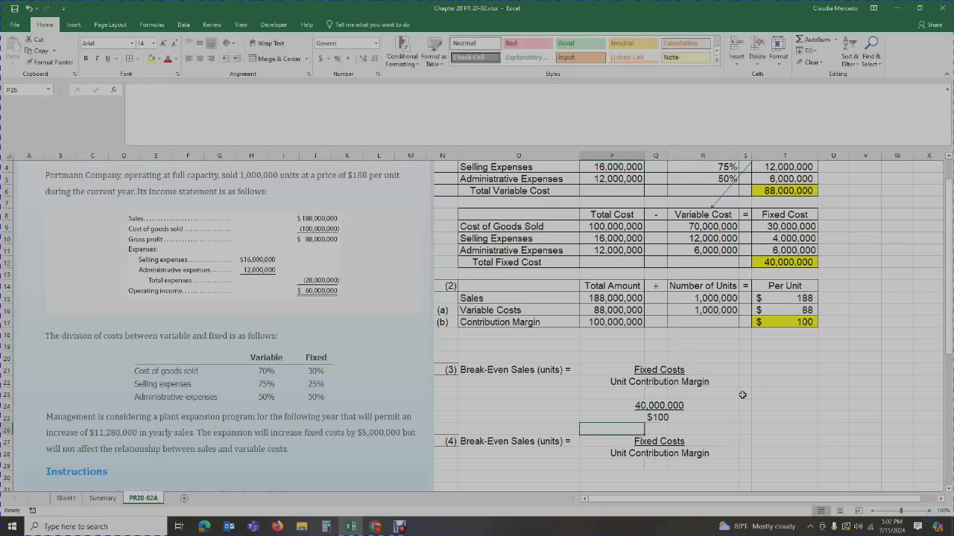
# Step: Insert two blank rows at row 26, between the part (3) fraction and part (4)
pyautogui.rightClick(6, 430)
pyautogui.click(33, 353)
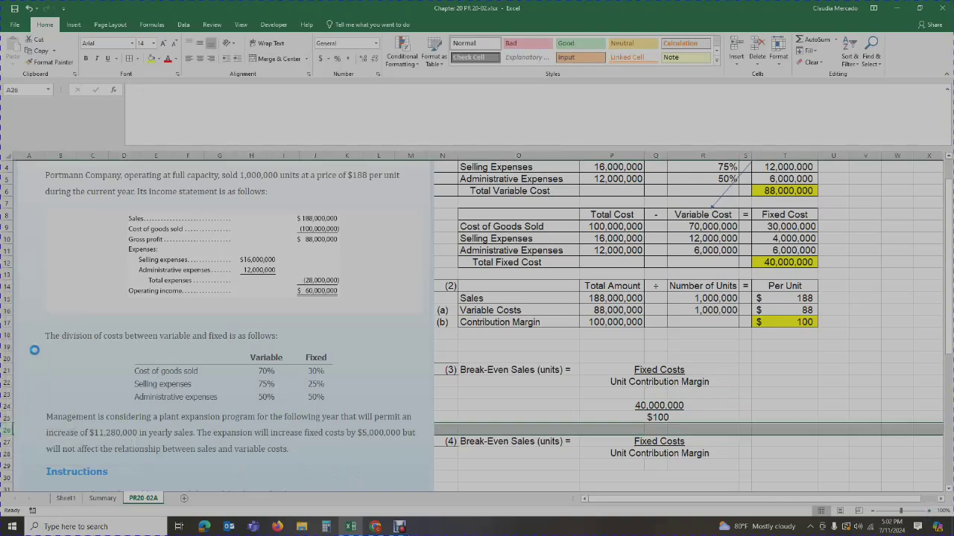
pyautogui.click(634, 432)
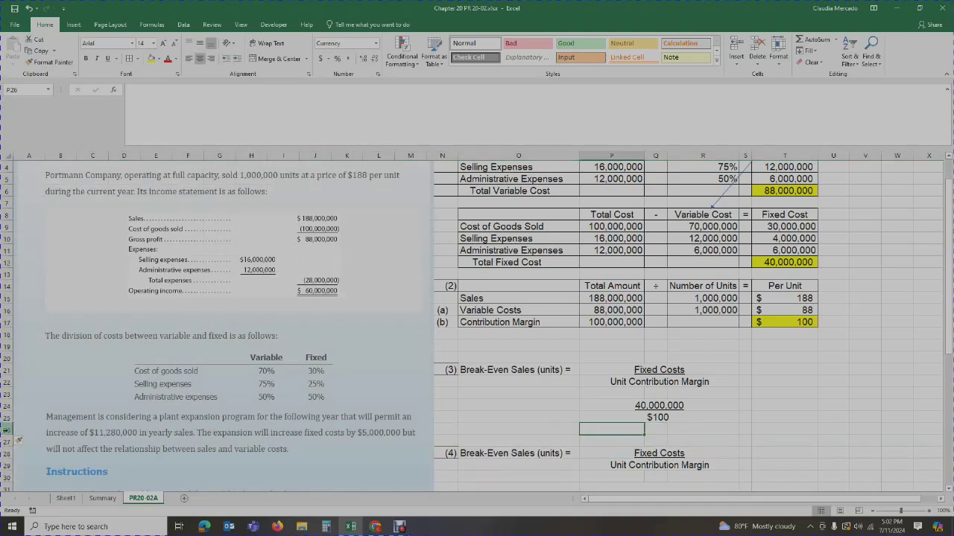
pyautogui.rightClick(16, 432)
pyautogui.click(33, 353)
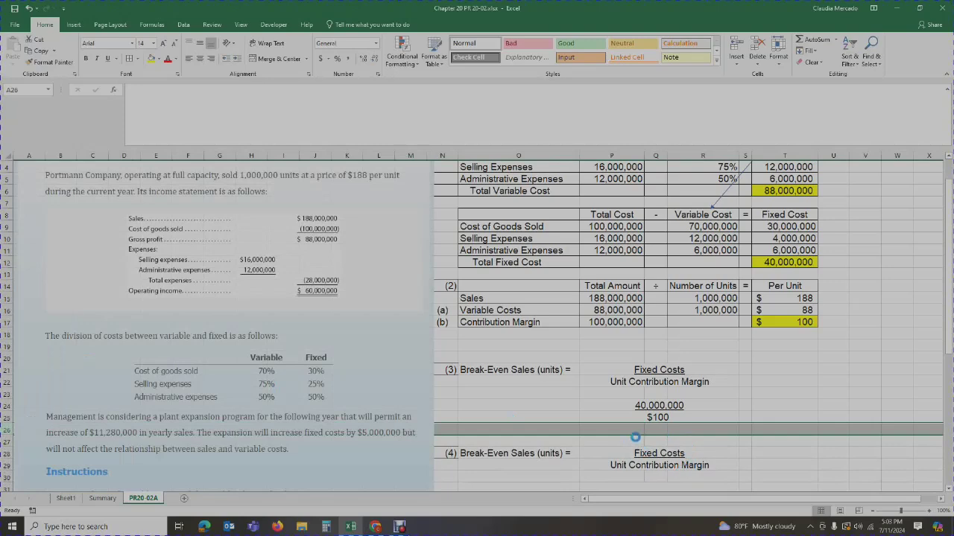
# Step: Merge and center cells P27:R27 for the part (3) answer
pyautogui.click(611, 441)
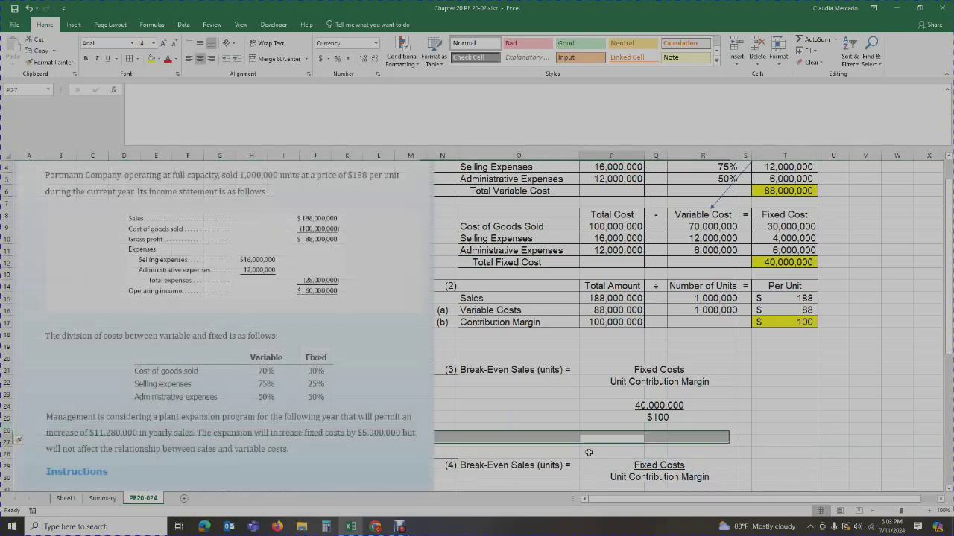
pyautogui.moveTo(614, 442); pyautogui.dragTo(704, 442)
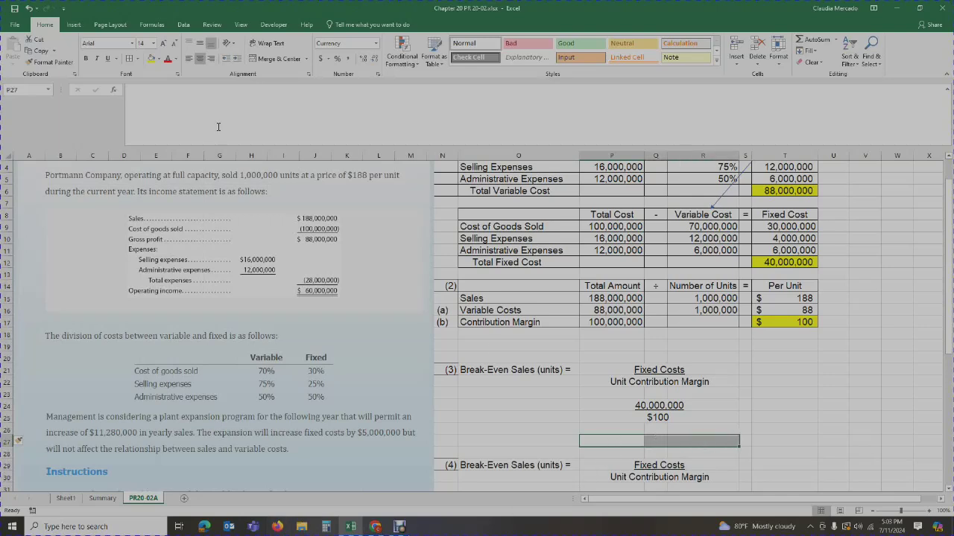
pyautogui.click(275, 58)
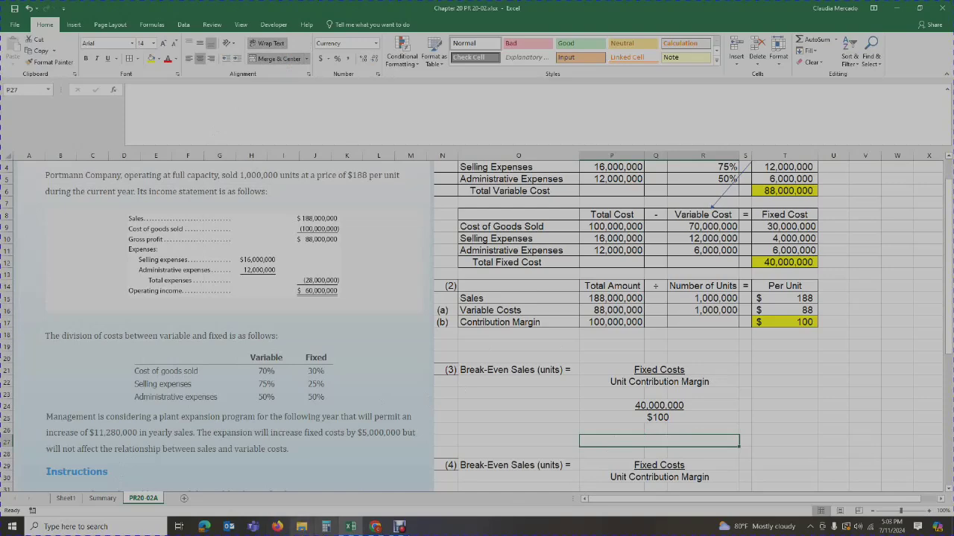
# Step: Switch to Calculator and divide 40,000,000 by 100 to get the break-even sales in units
pyautogui.click(400, 527)
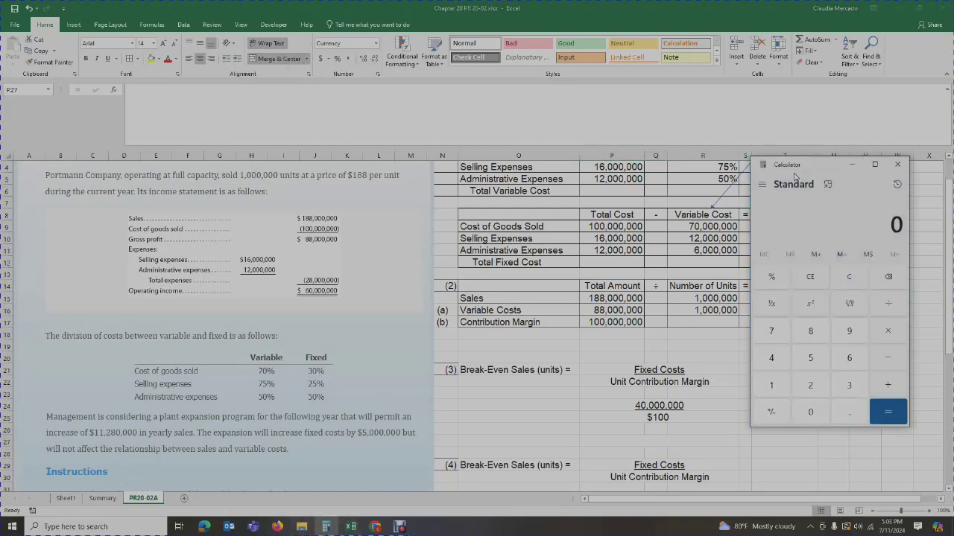
pyautogui.moveTo(809, 170); pyautogui.dragTo(429, 195)
pyautogui.write('4000')
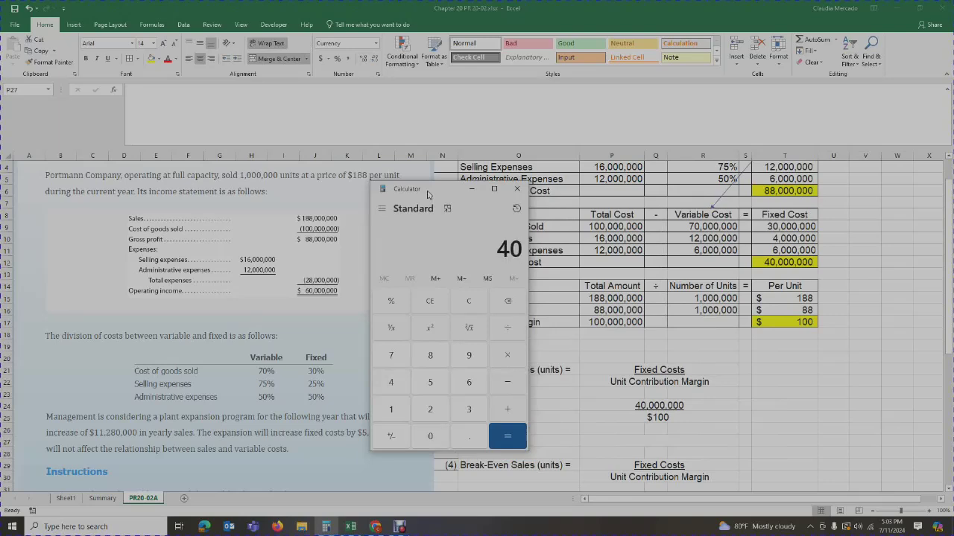
pyautogui.write('000')
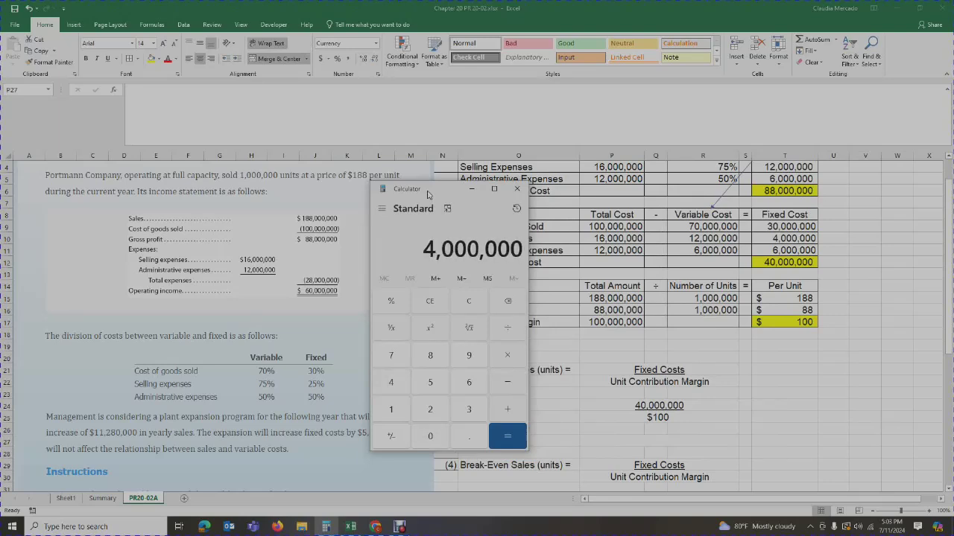
pyautogui.write('0')
pyautogui.write('/100')
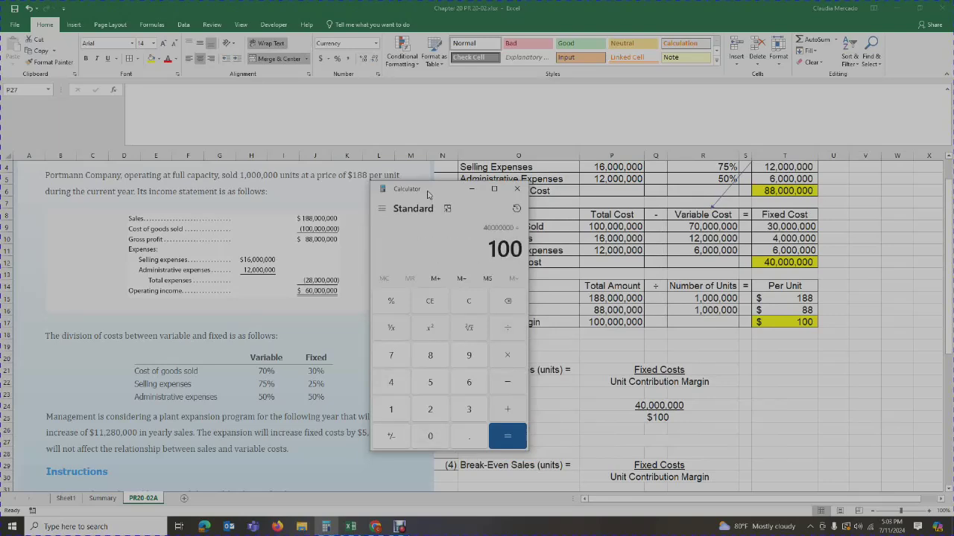
pyautogui.press('Return')
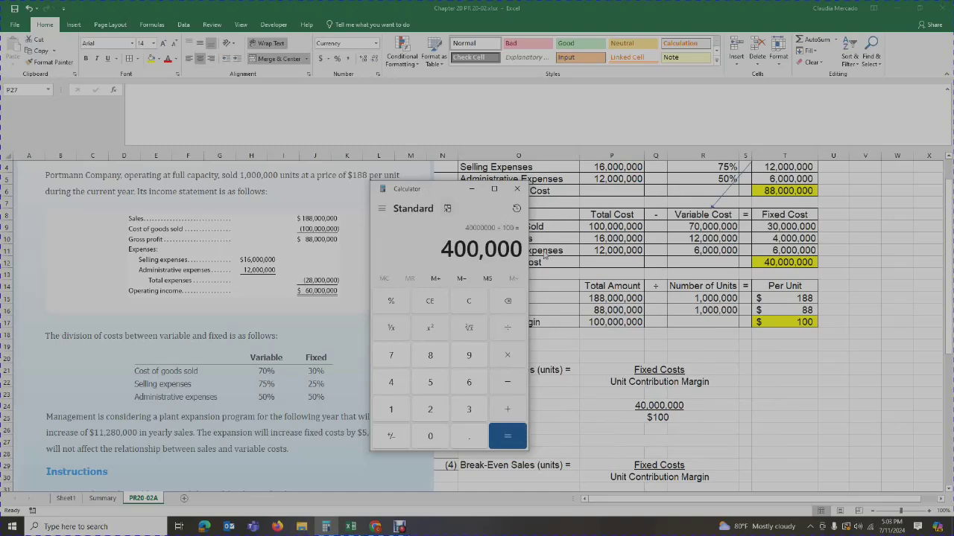
# Step: Return to the Excel worksheet, enter "400,000 units" in the merged cell P27, and highlight it yellow
pyautogui.click(630, 449)
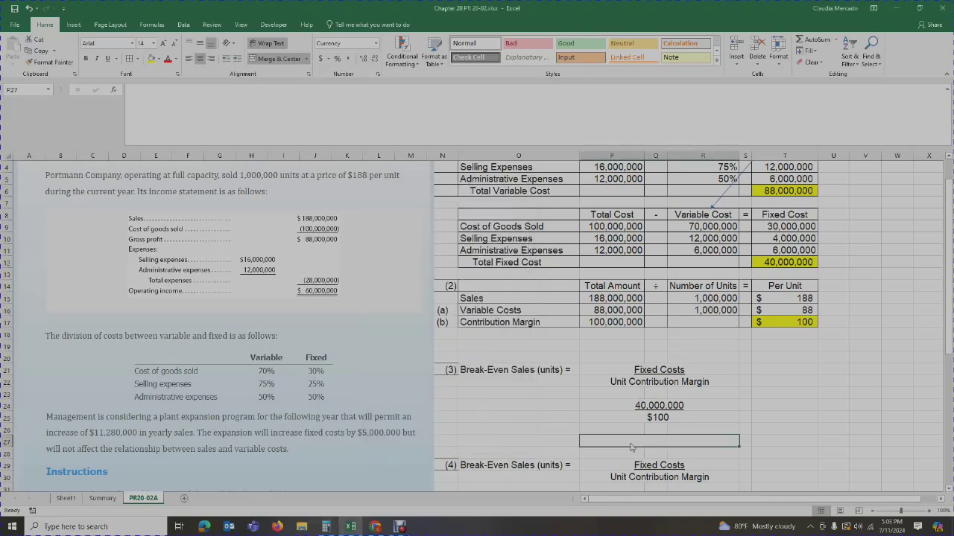
pyautogui.write('400,000')
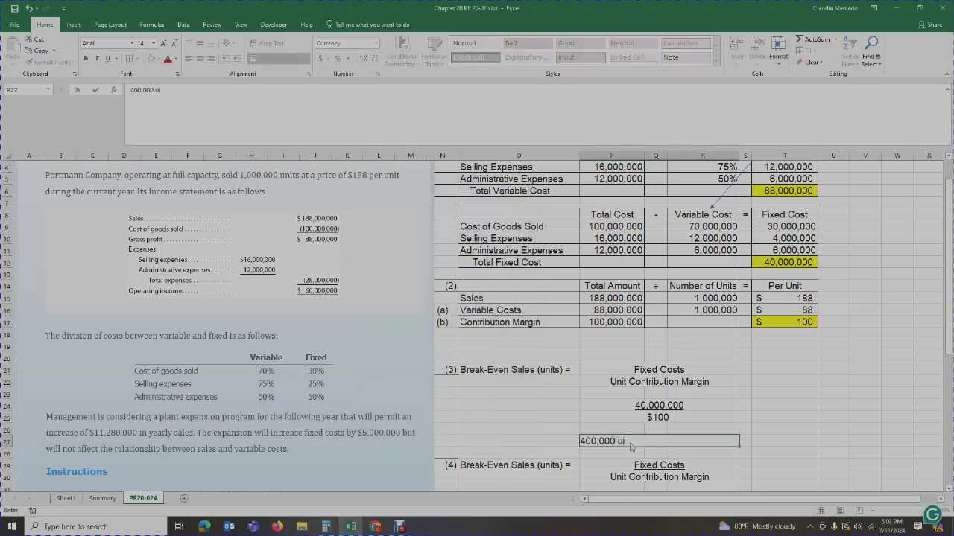
pyautogui.write(' units')
pyautogui.press('Tab')
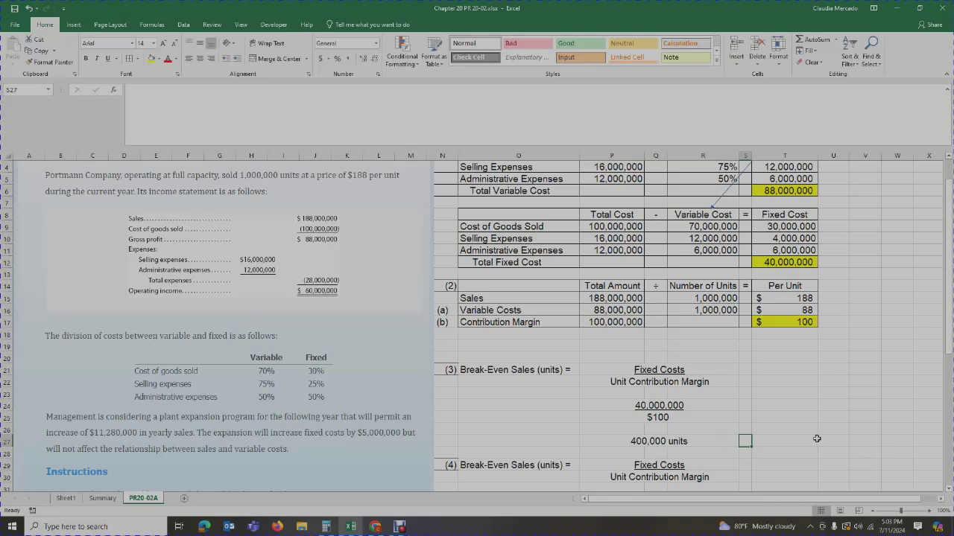
pyautogui.click(706, 439)
pyautogui.click(153, 60)
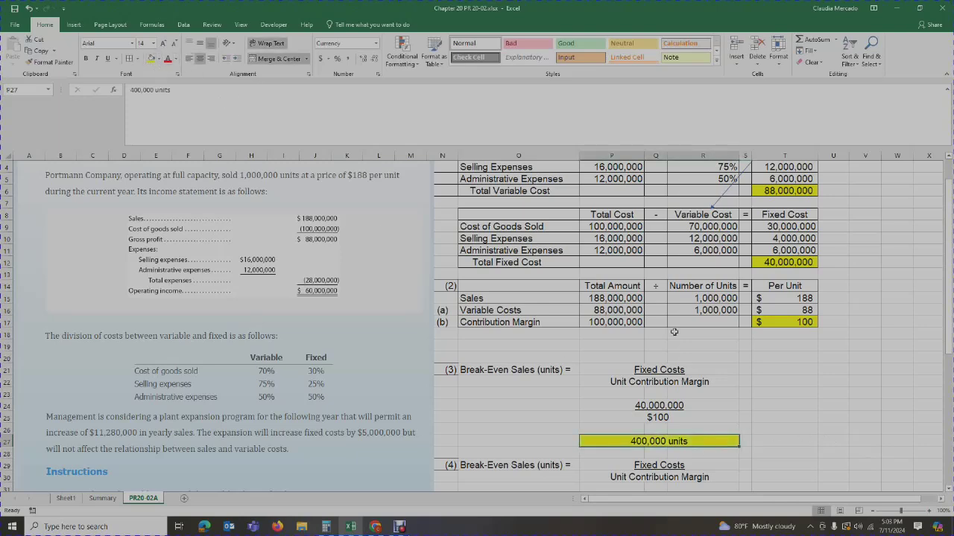
pyautogui.click(783, 396)
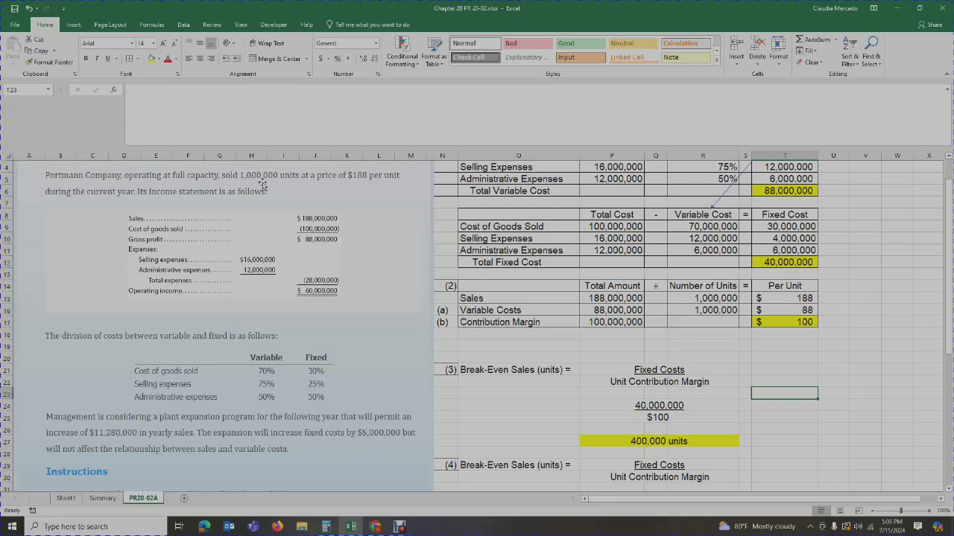
# Step: Read instruction 4 on break-even sales under the proposed program, along with the plant expansion details
pyautogui.click(658, 441)
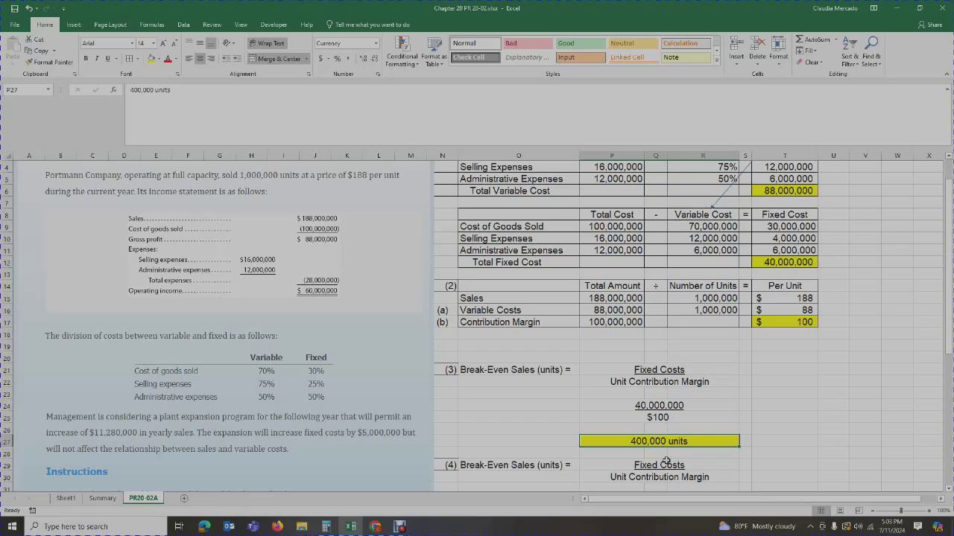
pyautogui.scroll(-2, 666, 462)
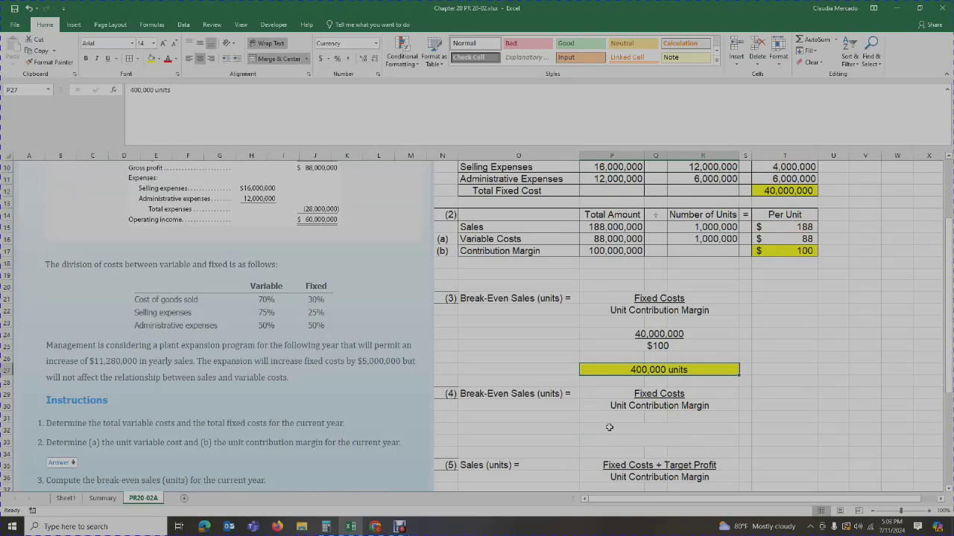
pyautogui.scroll(-3, 276, 444)
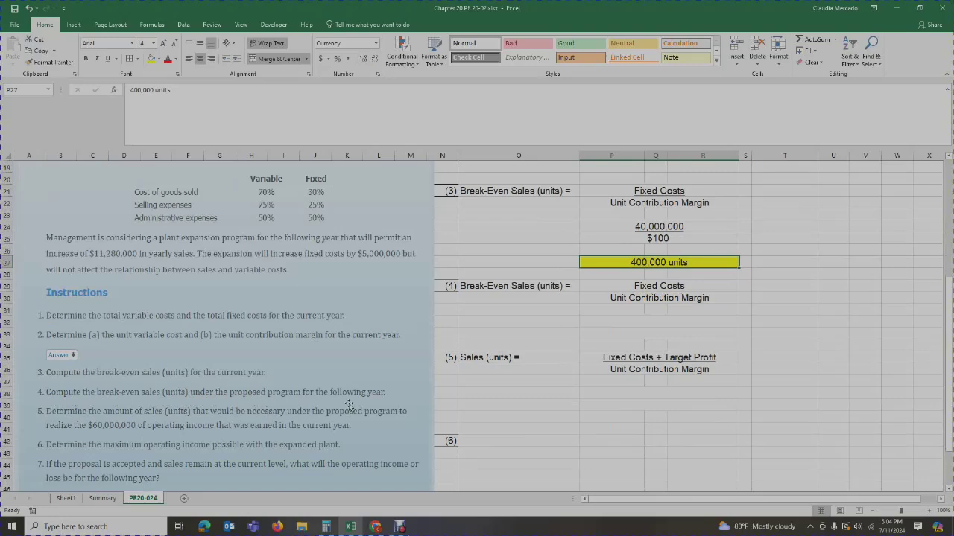
pyautogui.scroll(2, 544, 421)
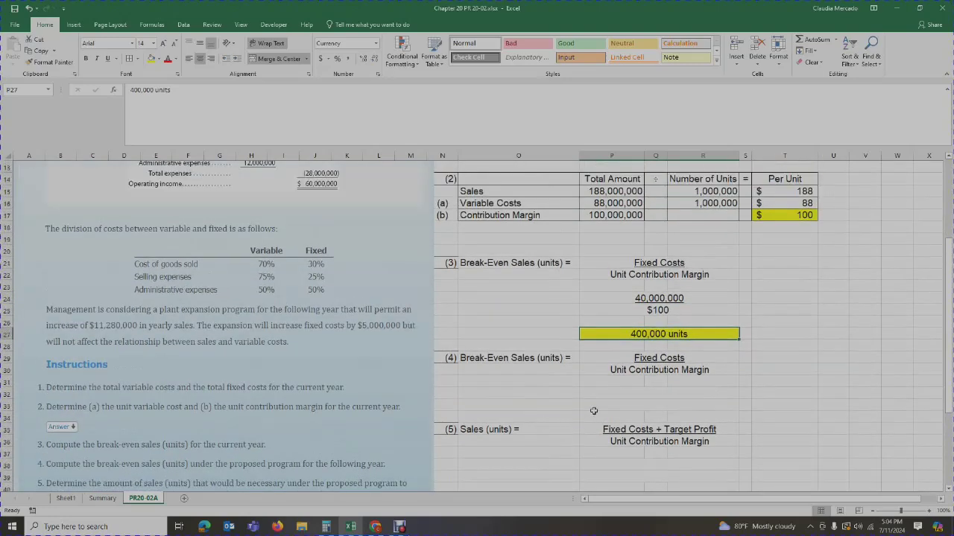
# Step: Insert two blank rows at rows 34 and 35, above the part (5) formula
pyautogui.click(618, 393)
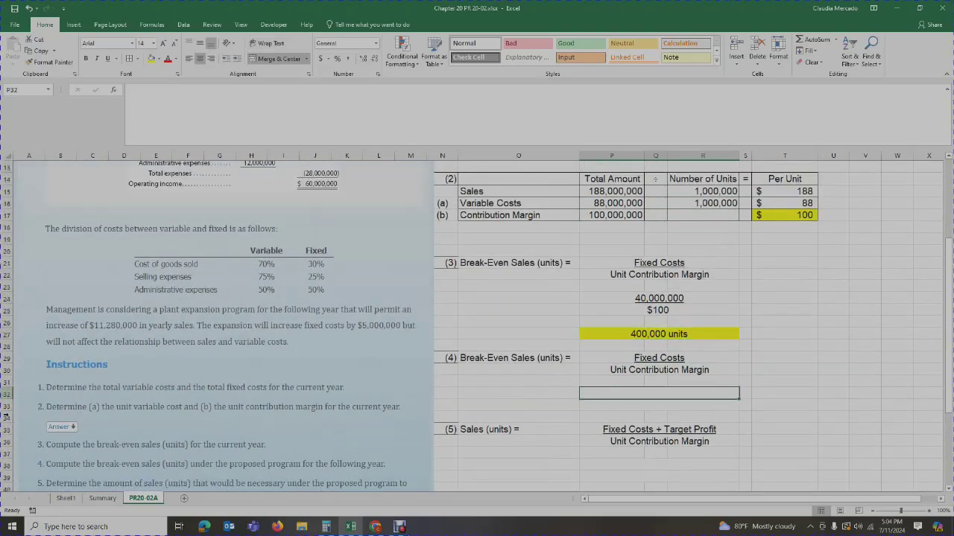
pyautogui.moveTo(9, 417)
pyautogui.mouseDown()
pyautogui.moveTo(10, 454)
pyautogui.moveTo(9, 425)
pyautogui.mouseUp()
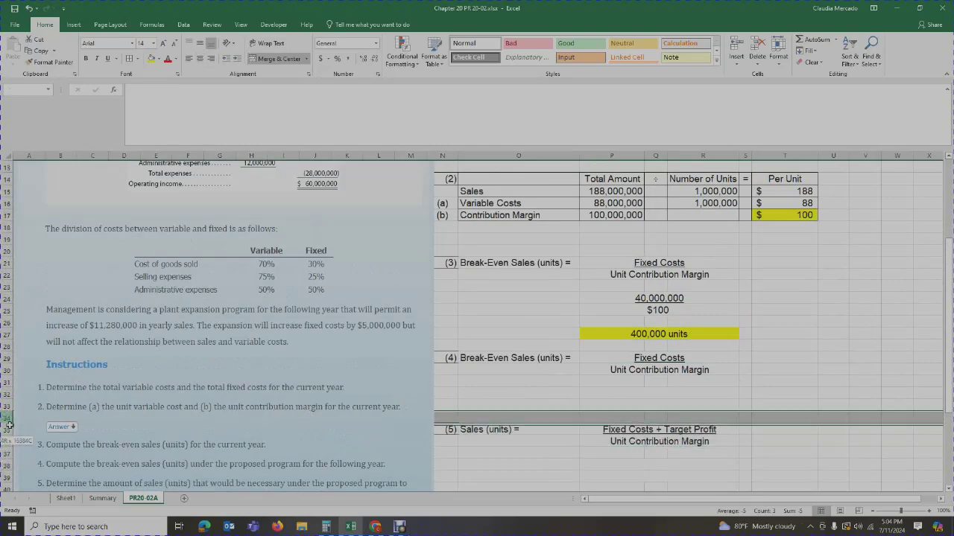
pyautogui.rightClick(469, 414)
pyautogui.click(508, 346)
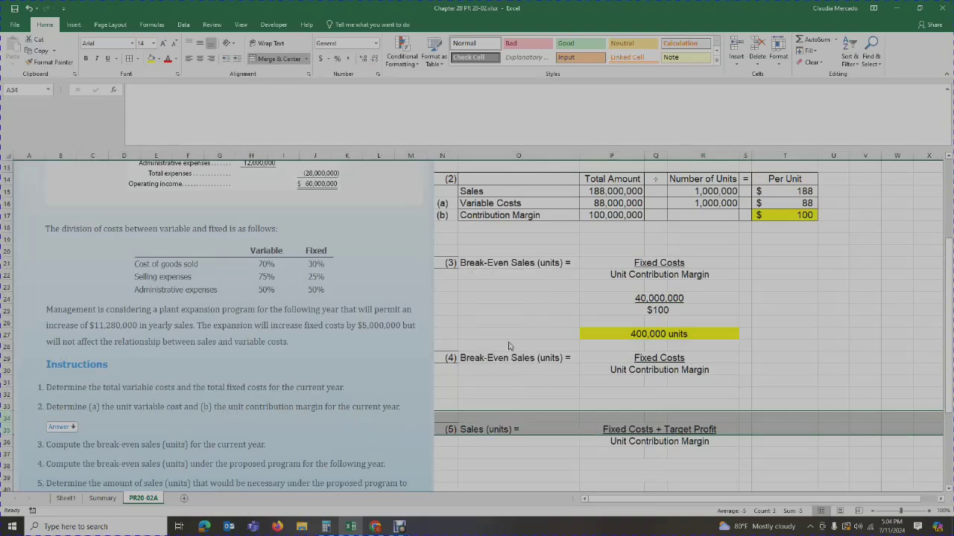
# Step: Check the total fixed cost in the upper table and start the part (4) numerator in P33 with "$40,000,000+"
pyautogui.click(678, 396)
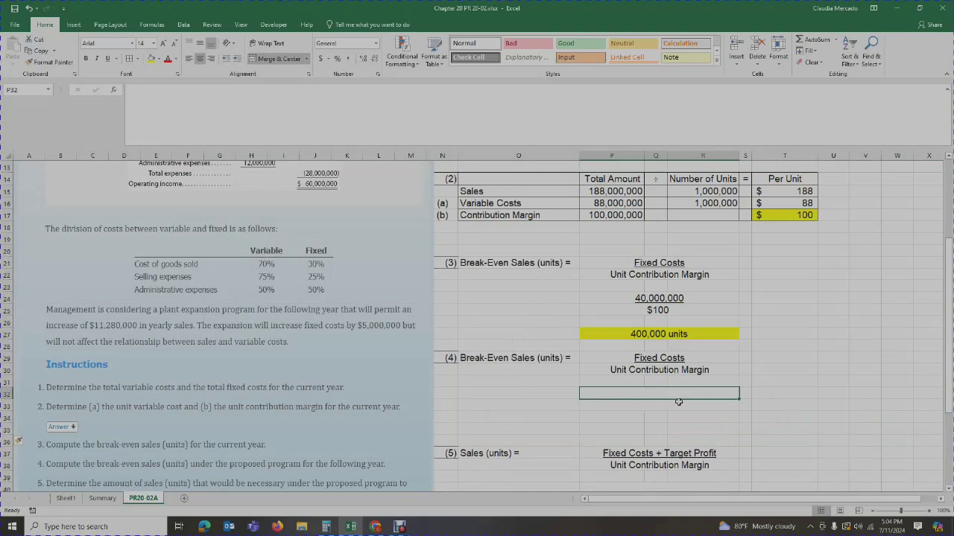
pyautogui.scroll(4, 712, 355)
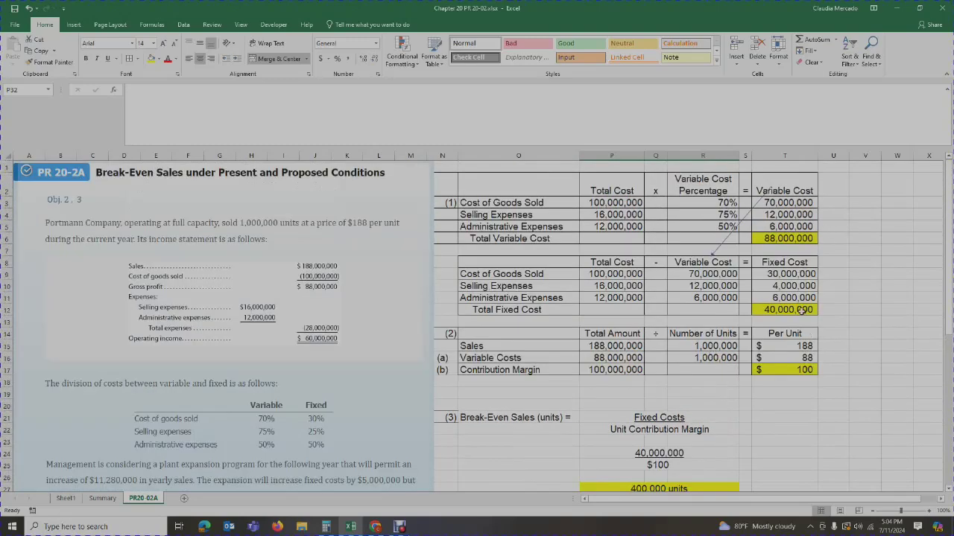
pyautogui.click(801, 311)
pyautogui.scroll(-4, 801, 312)
pyautogui.click(611, 405)
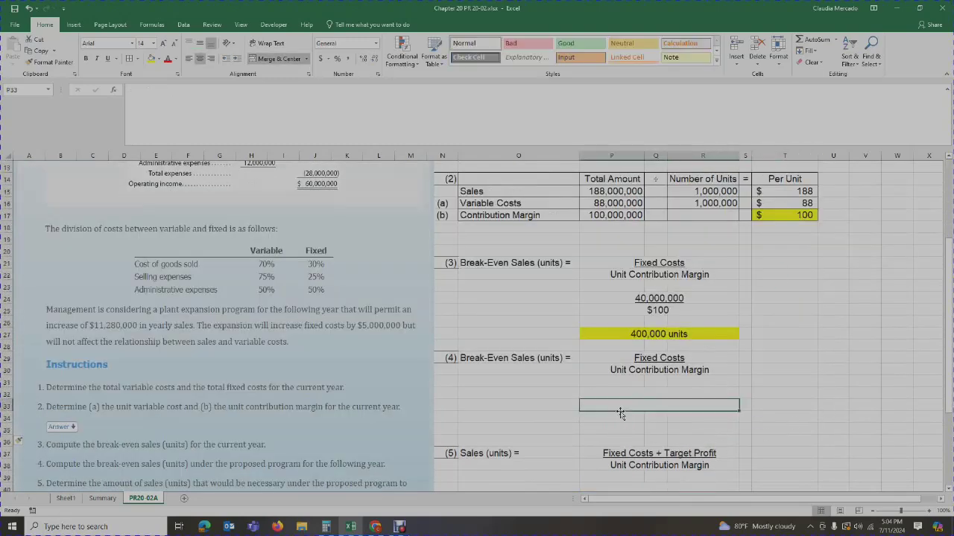
pyautogui.write('$40,000')
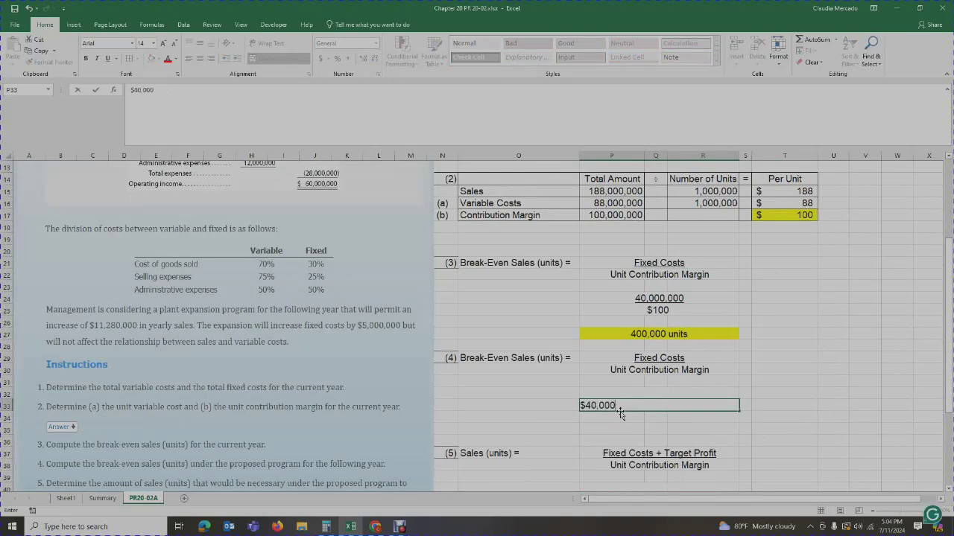
pyautogui.write(',000+')
# Step: Outline "fixed costs by $5,000,000" in the problem text with an unfilled red rectangle about 2.05" wide and 0.35" high
pyautogui.click(73, 25)
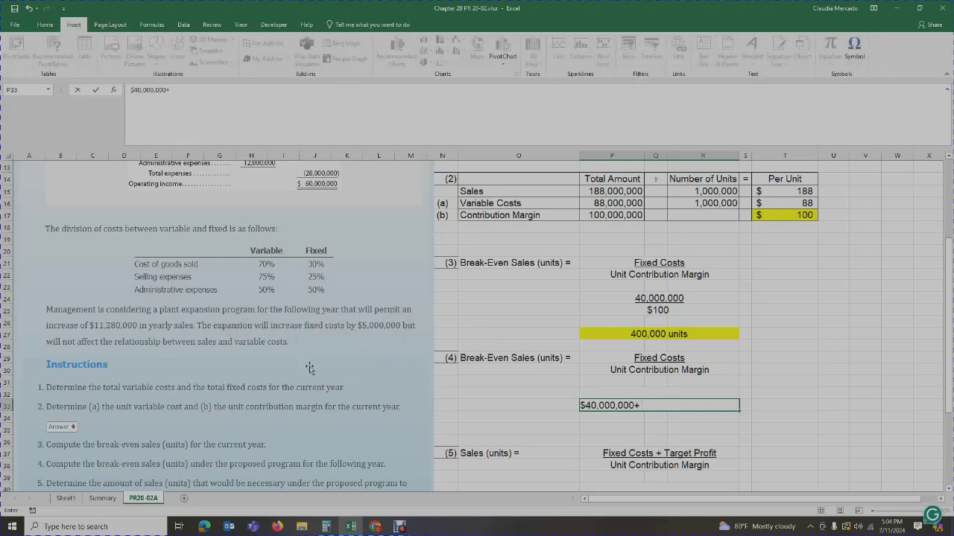
pyautogui.click(350, 363)
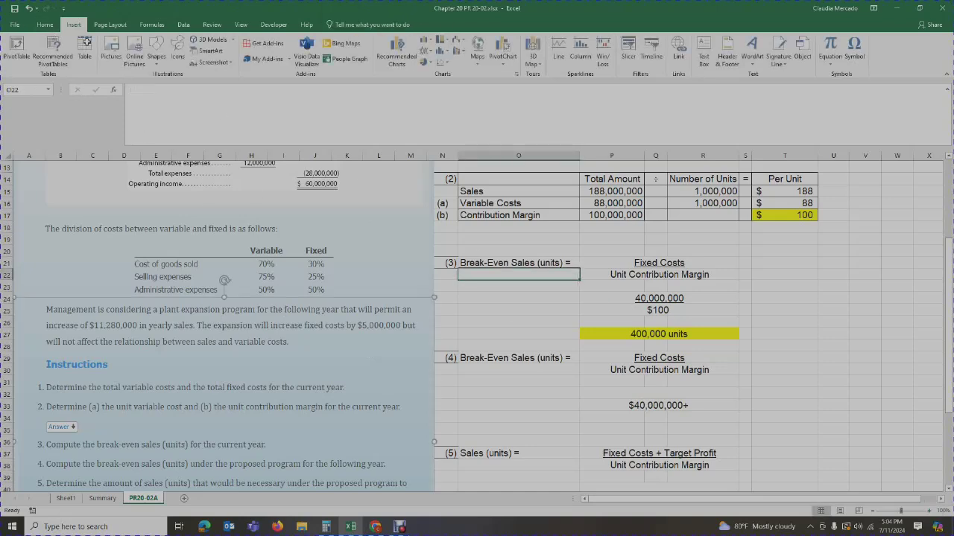
pyautogui.click(210, 62)
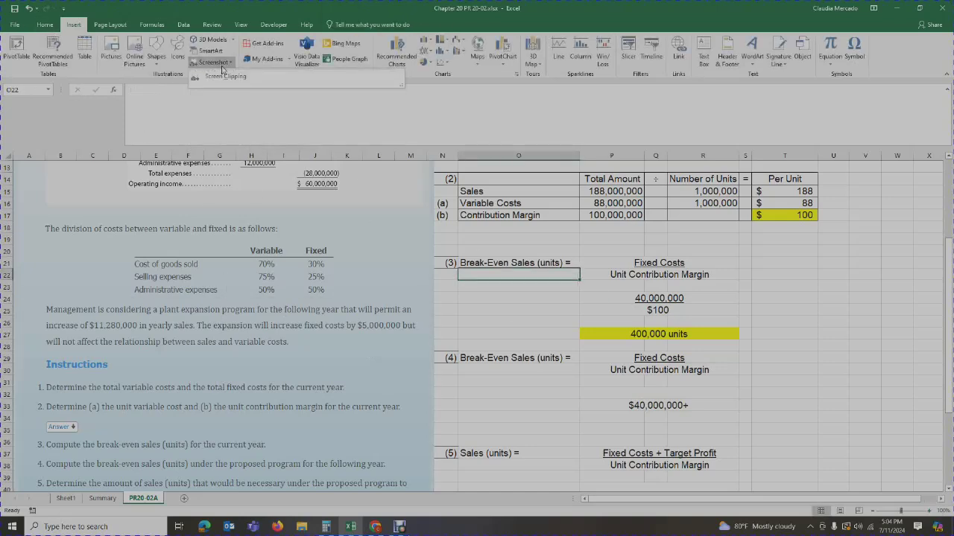
pyautogui.click(157, 56)
pyautogui.click(170, 87)
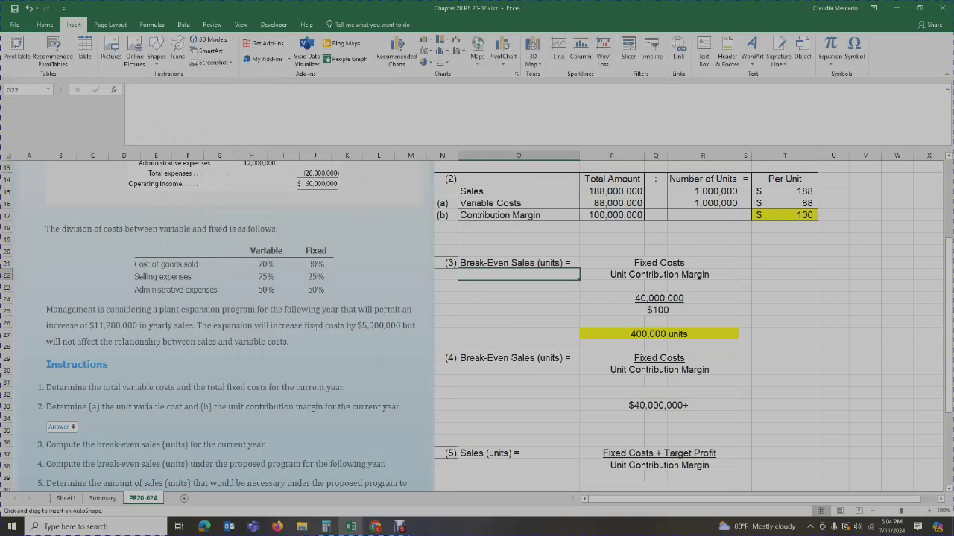
pyautogui.moveTo(303, 317); pyautogui.dragTo(401, 333)
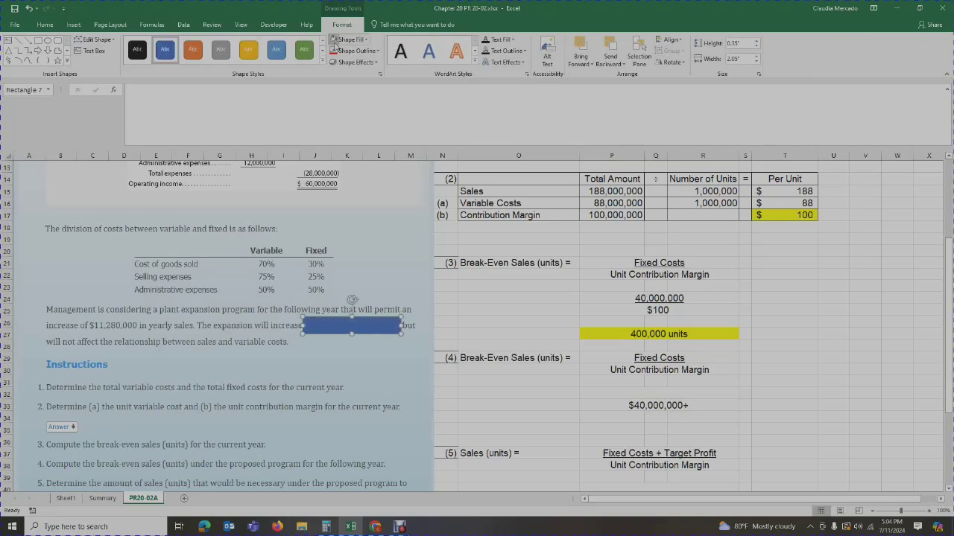
pyautogui.click(385, 281)
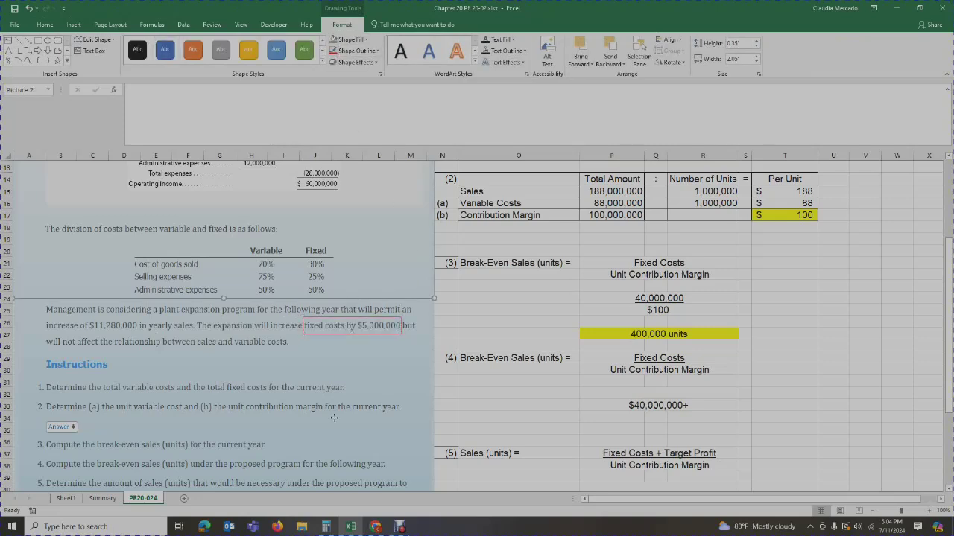
# Step: Complete the numerator in P33 as "$40,000,000+ $5,000,000" and underline it
pyautogui.click(665, 408)
pyautogui.click(198, 96)
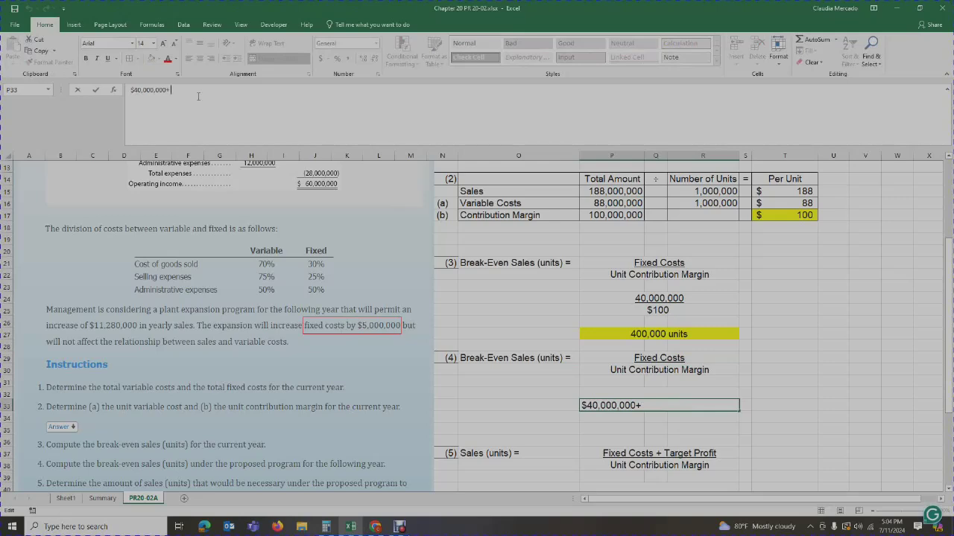
pyautogui.write('$5,000,000')
pyautogui.press('Return')
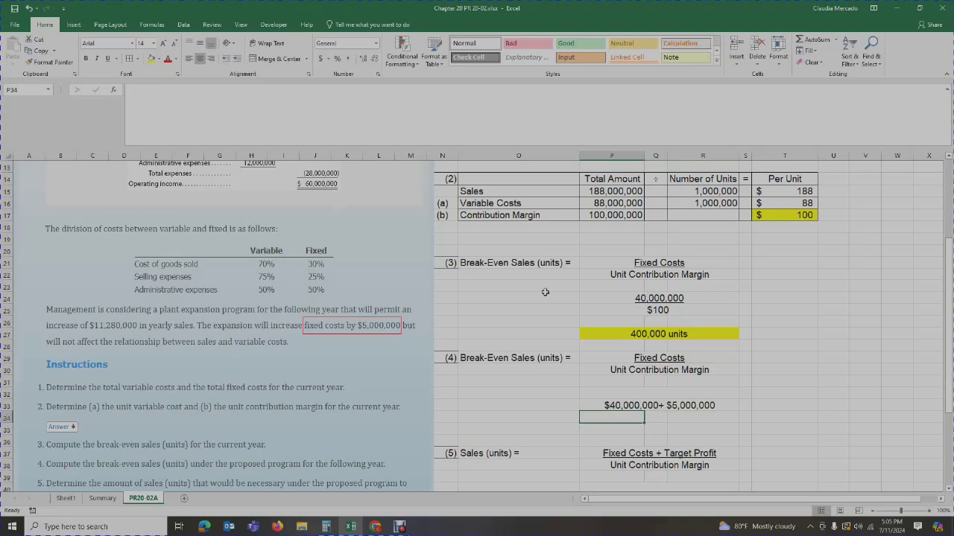
pyautogui.moveTo(660, 407); pyautogui.dragTo(708, 407)
pyautogui.click(279, 58)
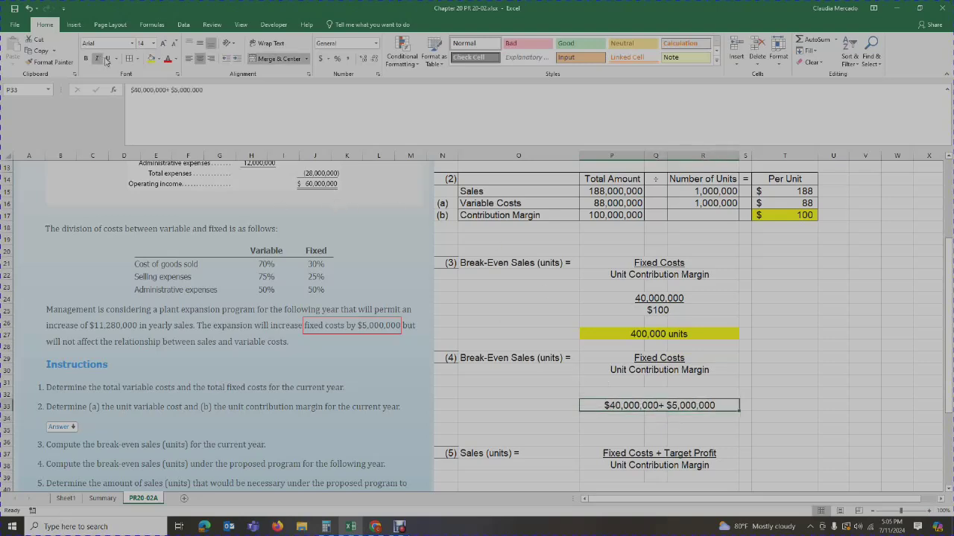
# Step: Merge and center P34:R34 and enter the unit contribution margin of $100 as the part (4) denominator
pyautogui.click(645, 418)
pyautogui.moveTo(647, 419); pyautogui.dragTo(711, 419)
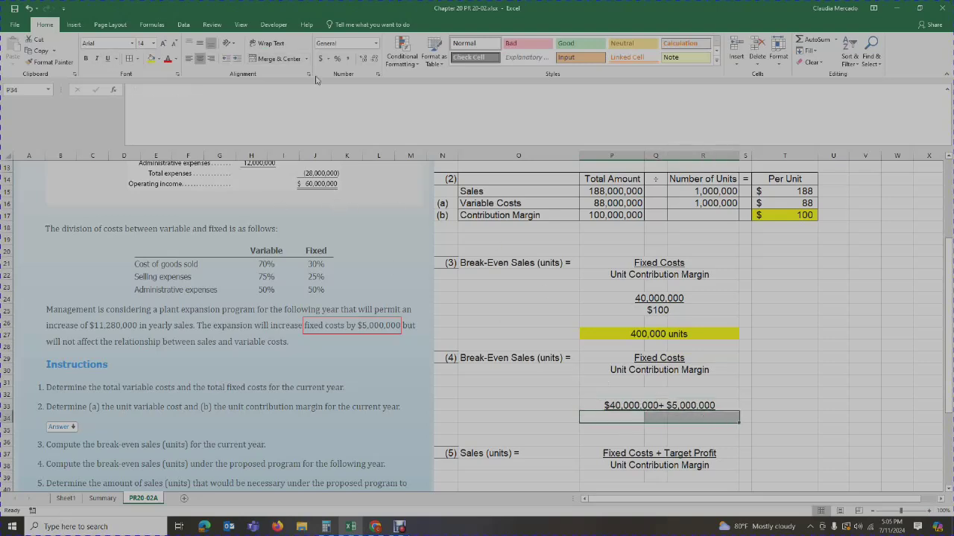
pyautogui.click(279, 58)
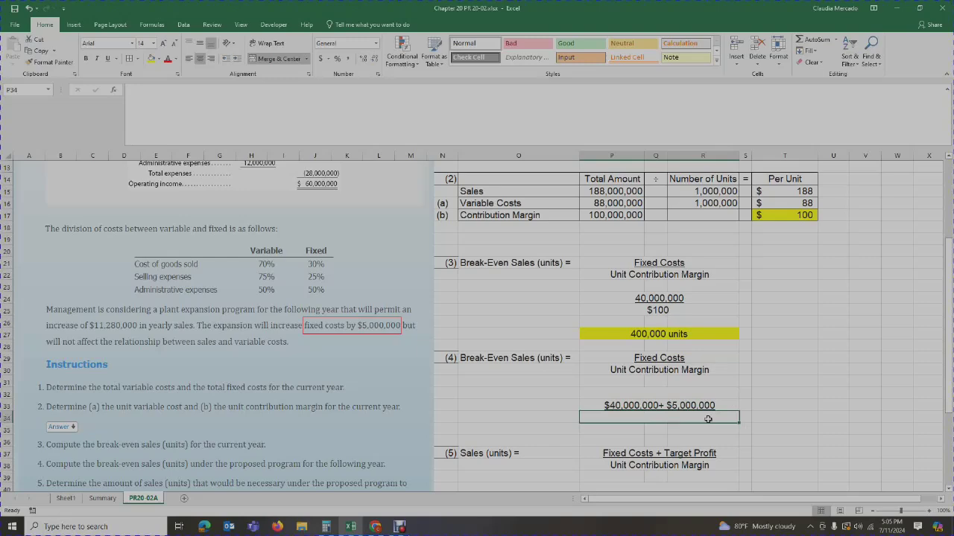
pyautogui.scroll(2, 708, 419)
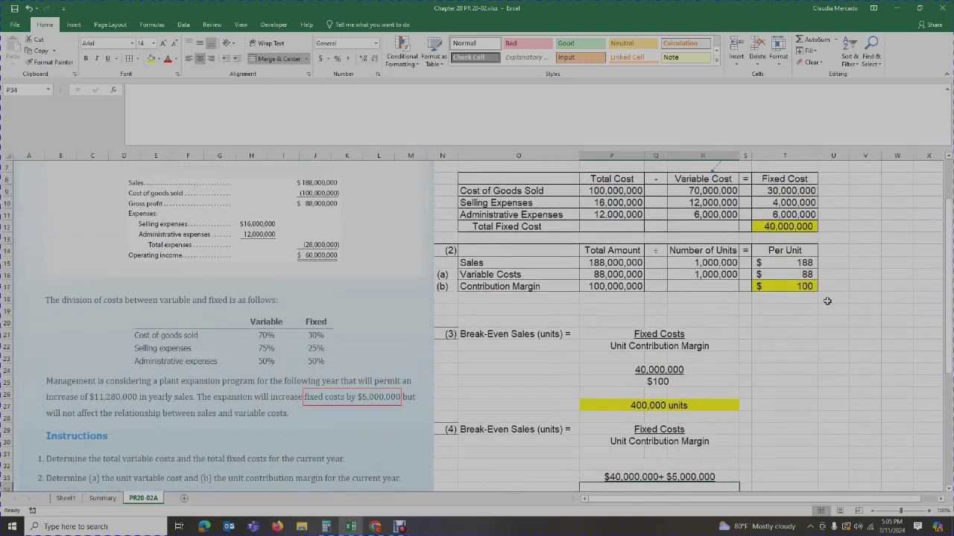
pyautogui.click(812, 287)
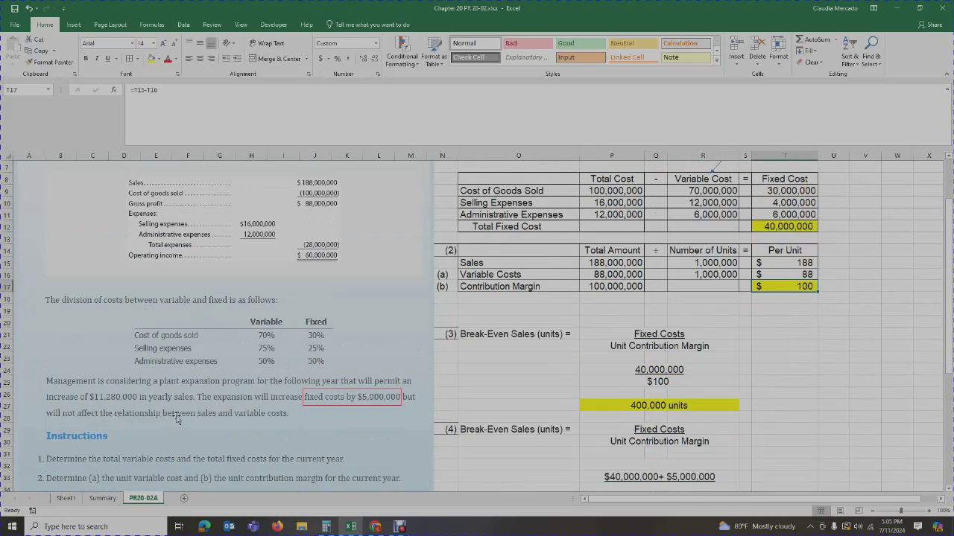
pyautogui.scroll(-1, 763, 344)
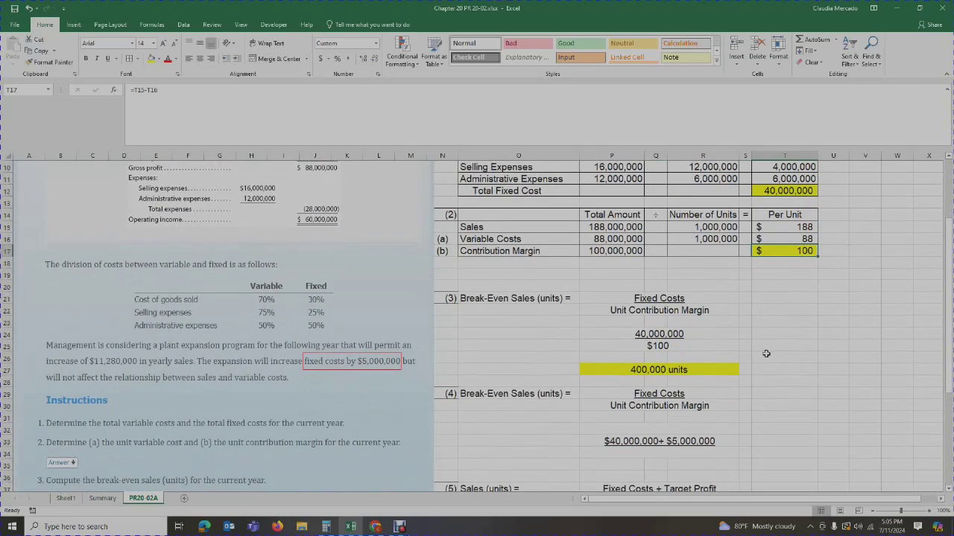
pyautogui.click(659, 453)
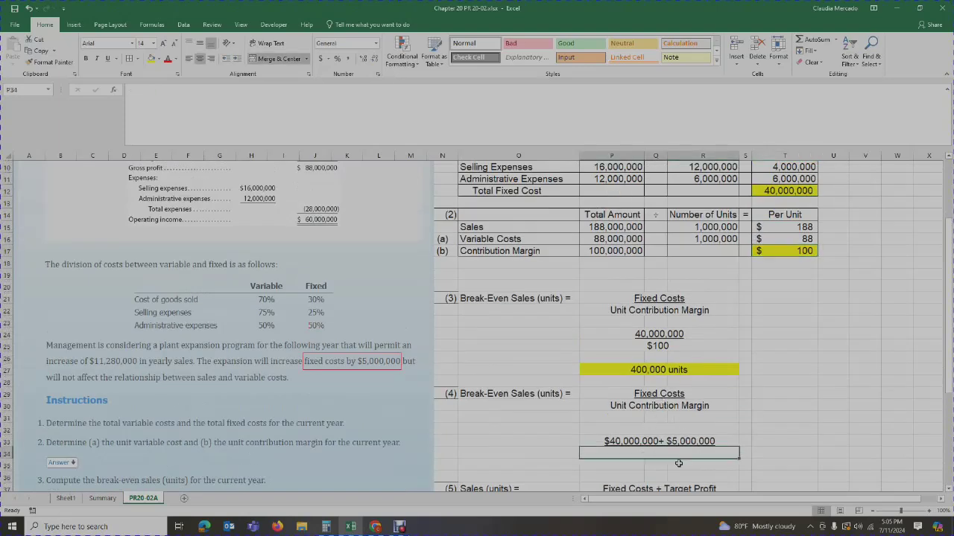
pyautogui.write('%')
pyautogui.press('BackSpace')
pyautogui.write('$')
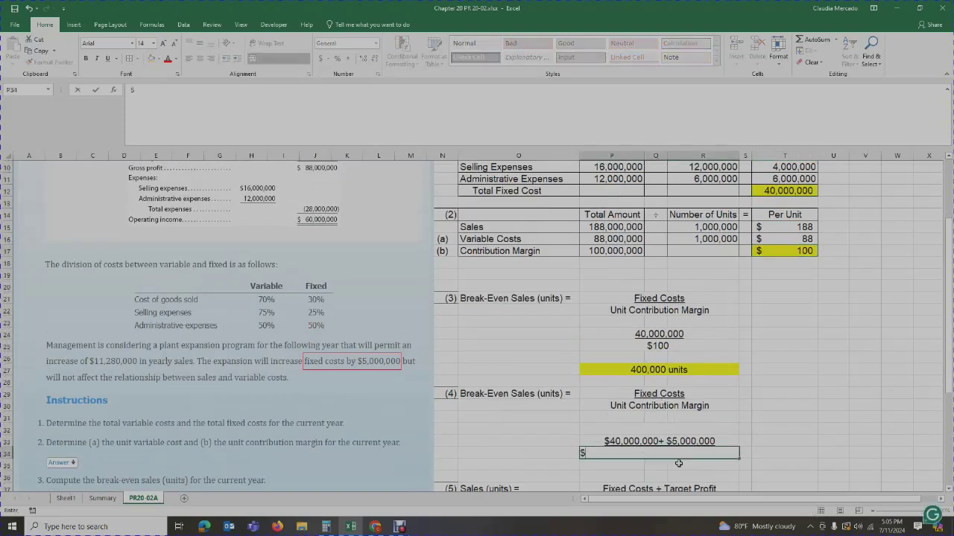
pyautogui.write('100')
pyautogui.press('Return')
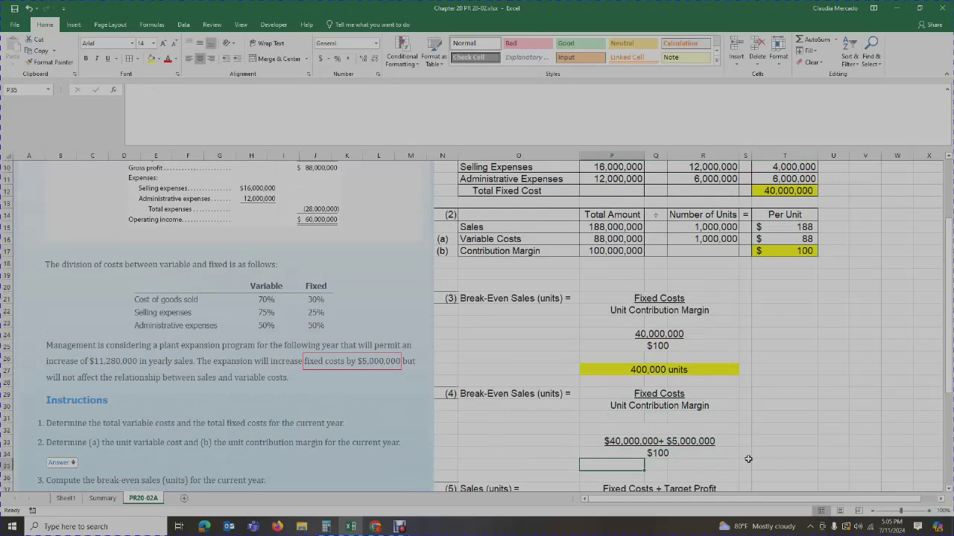
# Step: Insert a blank row at row 35, then merge and center P36:R36 for the part (4) answer
pyautogui.scroll(-2, 748, 459)
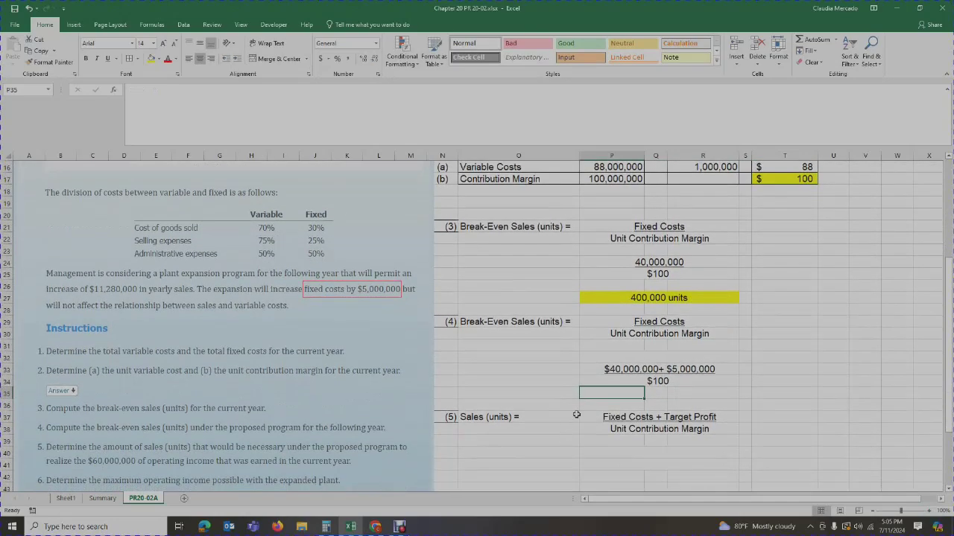
pyautogui.rightClick(6, 393)
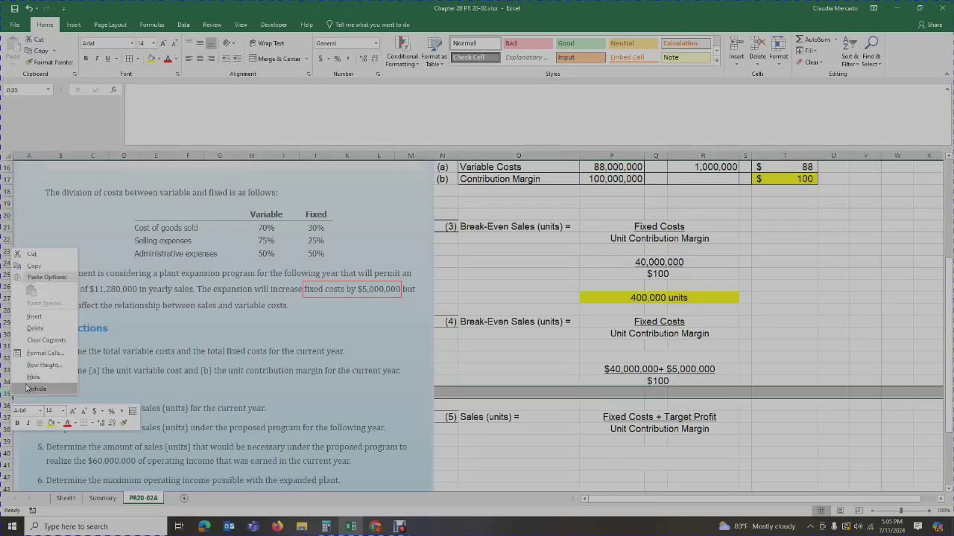
pyautogui.click(36, 317)
pyautogui.click(637, 407)
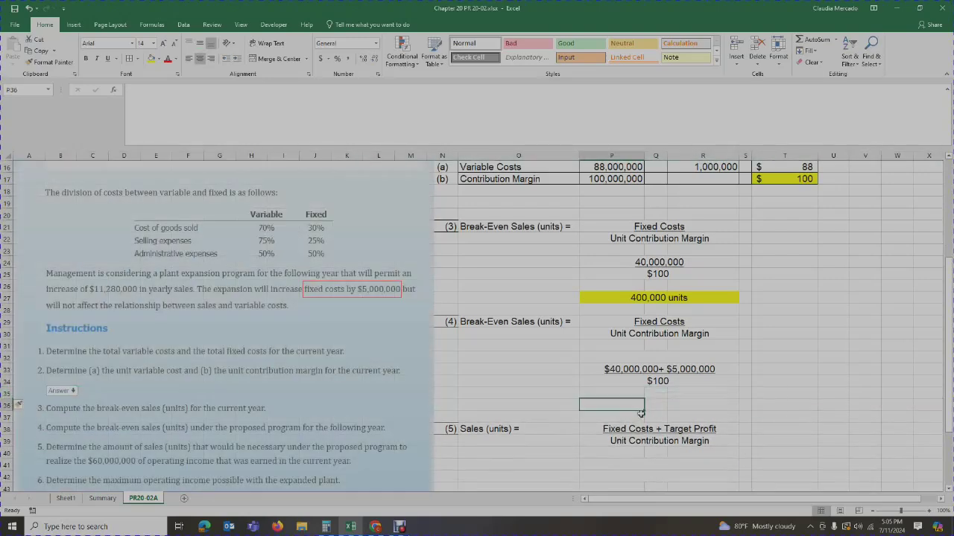
pyautogui.moveTo(635, 406); pyautogui.dragTo(734, 407)
pyautogui.click(279, 58)
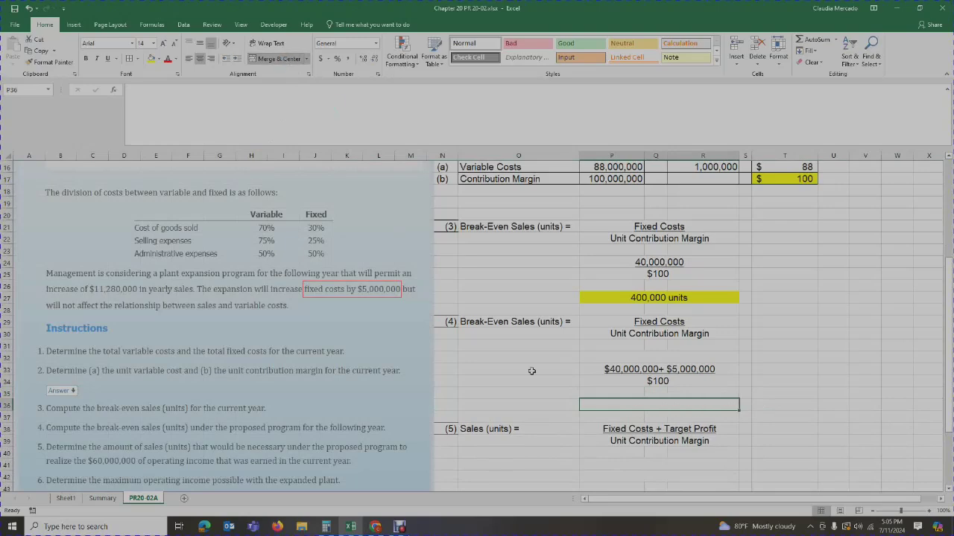
# Step: Switch to Calculator, add 5,000,000 to 40,000,000, and divide the sum by 100 to get the proposed program's break-even units
pyautogui.click(350, 525)
pyautogui.click(478, 303)
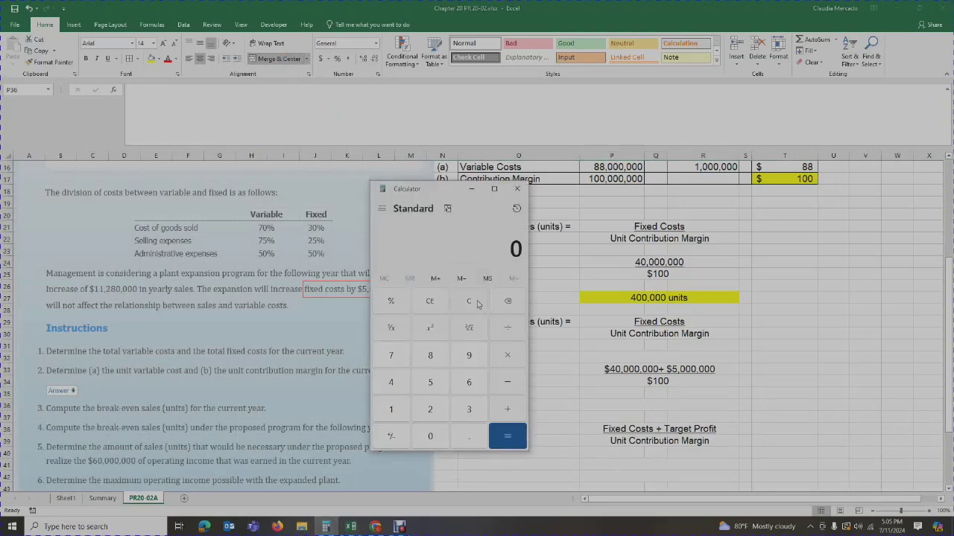
pyautogui.write('40000000 ')
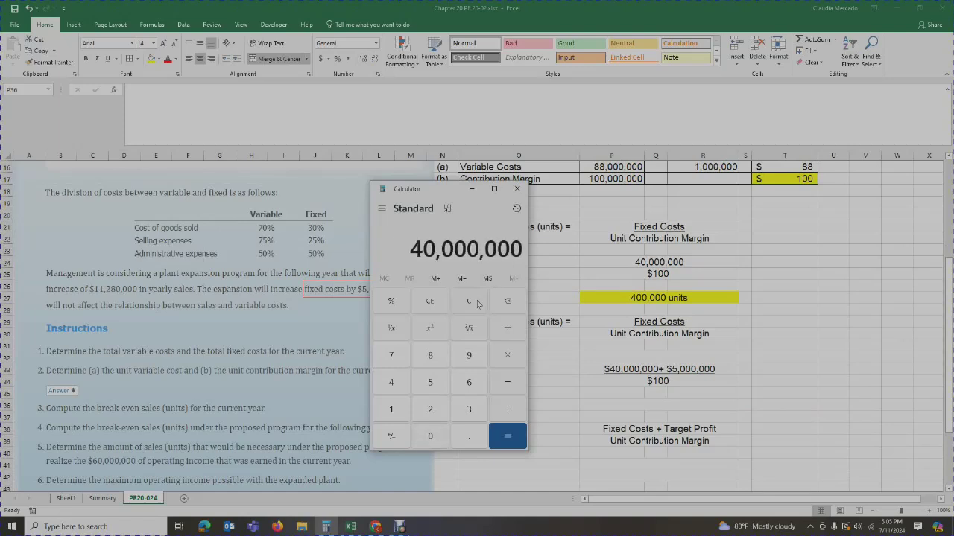
pyautogui.write('+ 5,000,000')
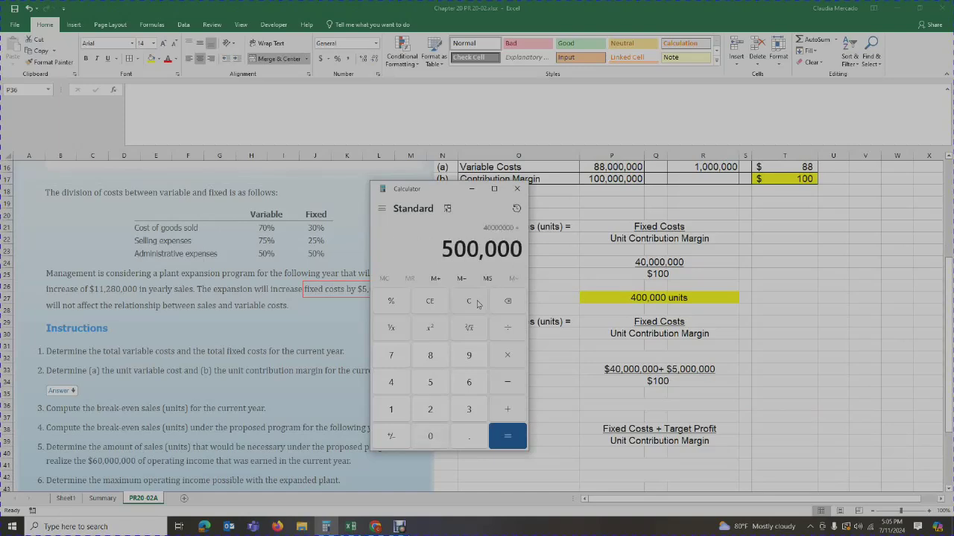
pyautogui.press('Return')
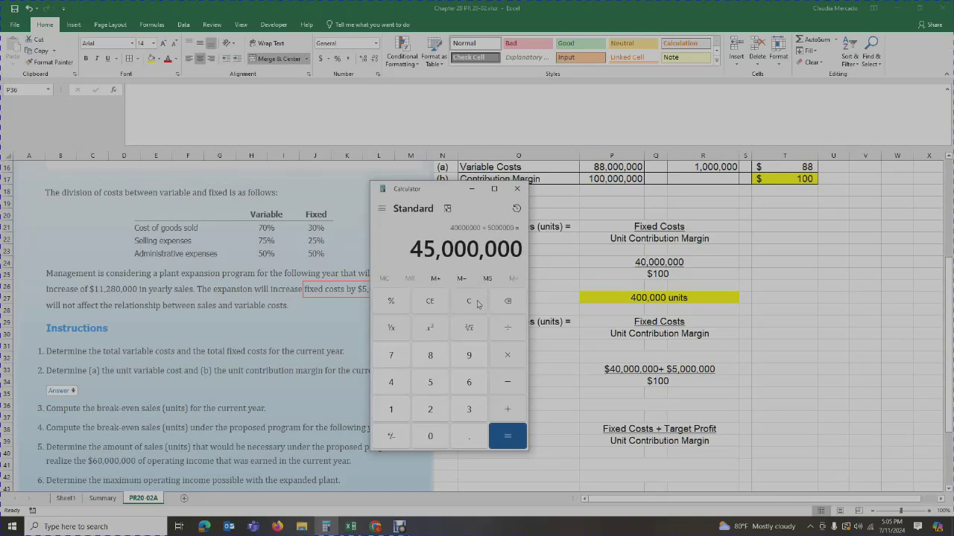
pyautogui.write('/100')
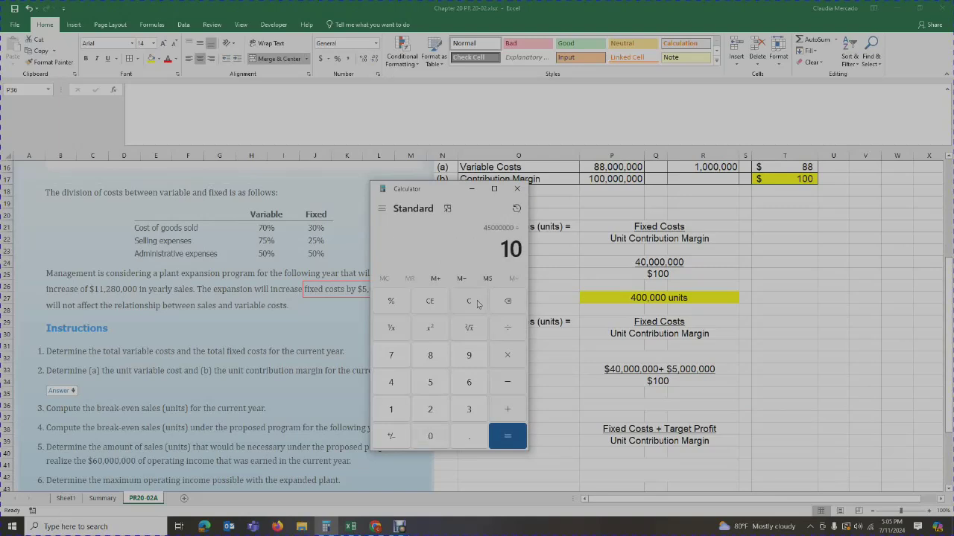
pyautogui.press('Return')
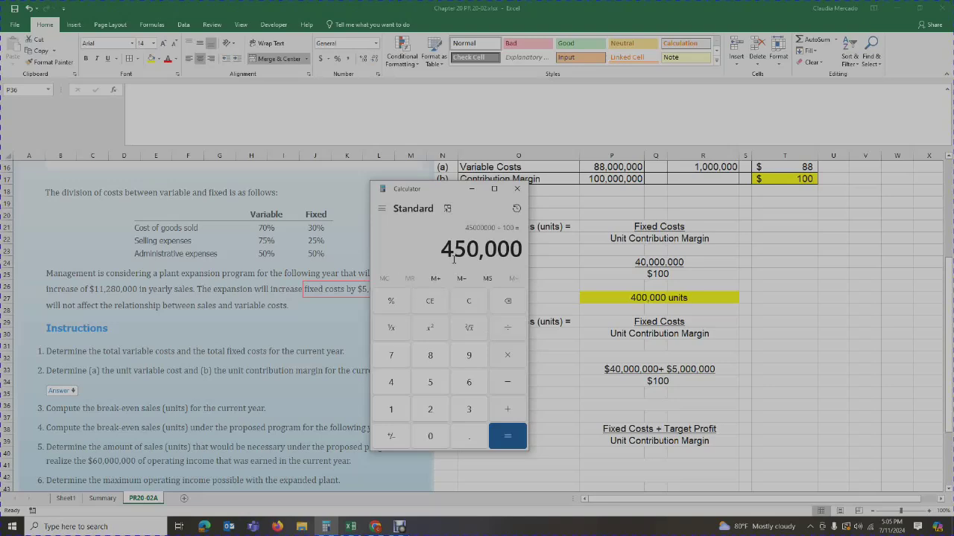
# Step: Switch back to Excel, enter "450,000 units" as the part (4) answer in P36, and copy the yellow highlight formatting from P27 onto it
pyautogui.click(649, 403)
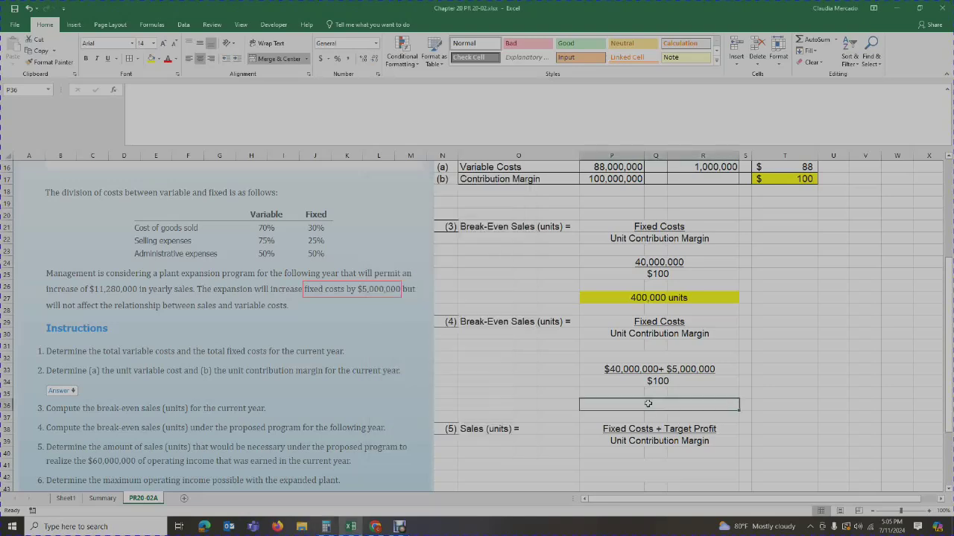
pyautogui.write('450,000')
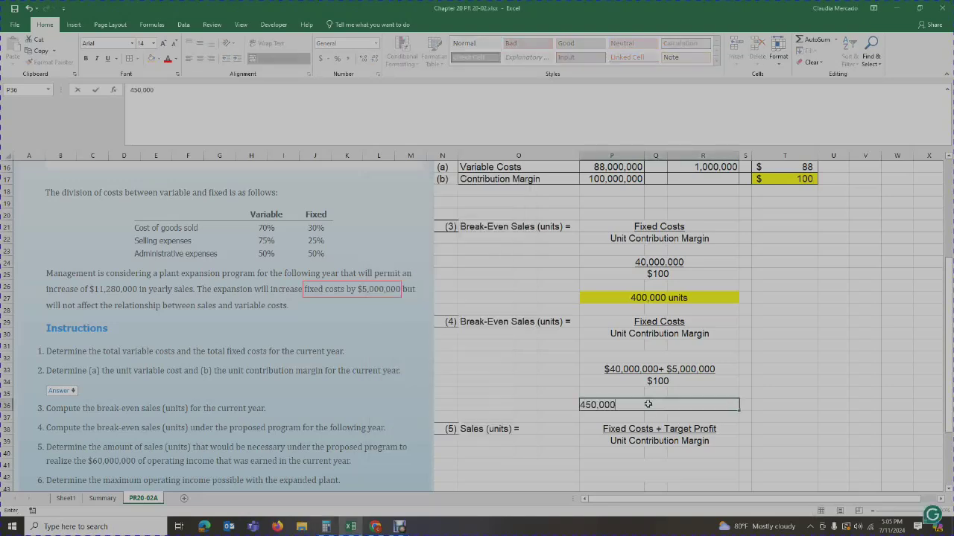
pyautogui.write(' units')
pyautogui.click(690, 301)
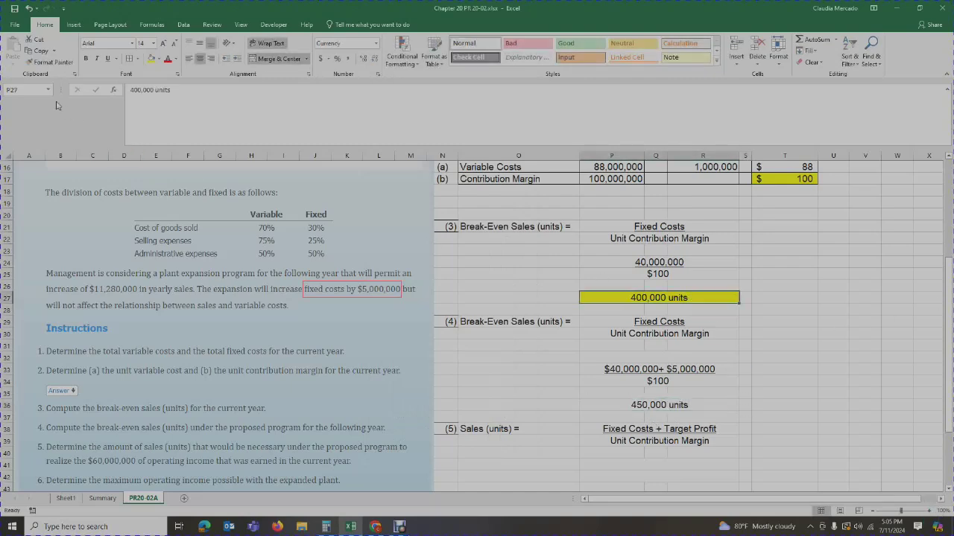
pyautogui.click(44, 66)
pyautogui.click(628, 407)
pyautogui.click(812, 391)
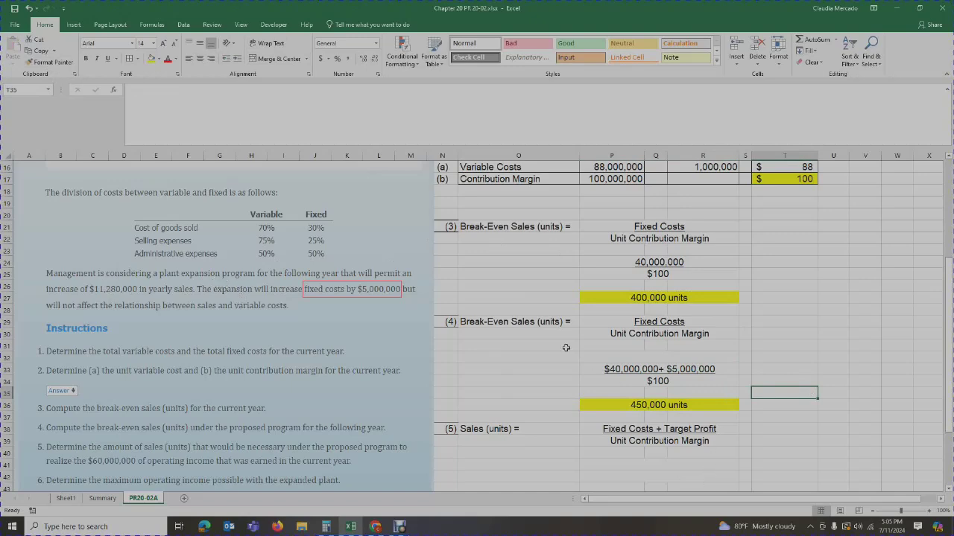
pyautogui.click(669, 409)
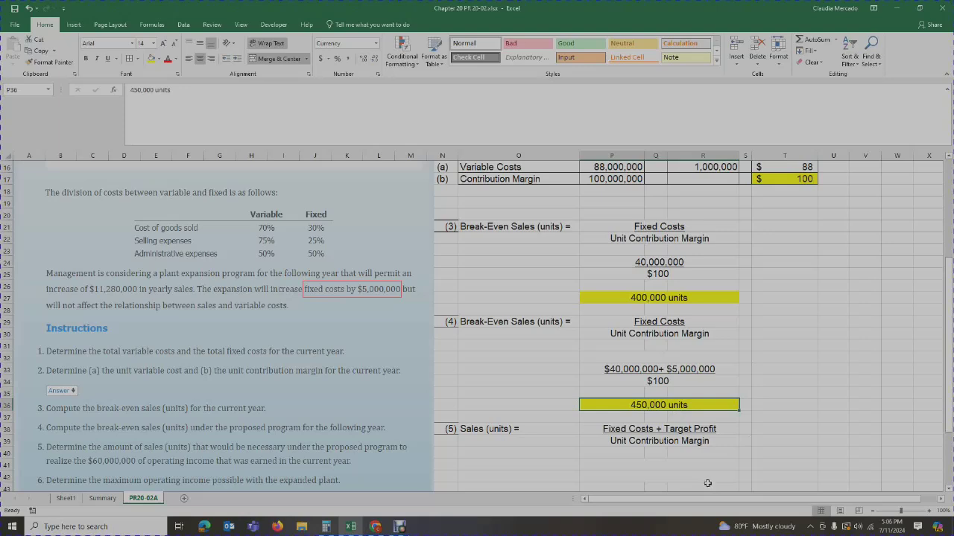
# Step: Enter the part (5) numerator "45,000,000 + 60,000,000" in merged cell P41 and underline it
pyautogui.scroll(-2, 784, 398)
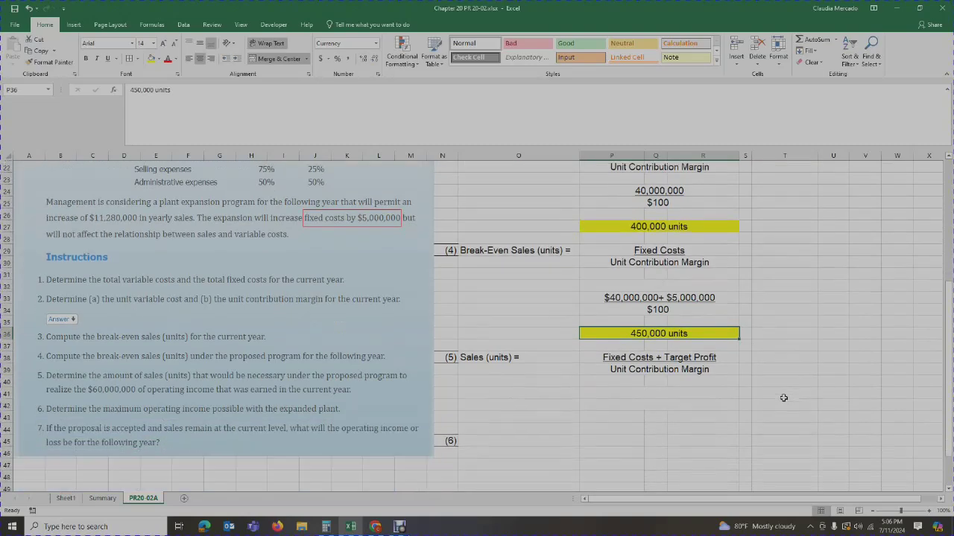
pyautogui.scroll(1, 783, 398)
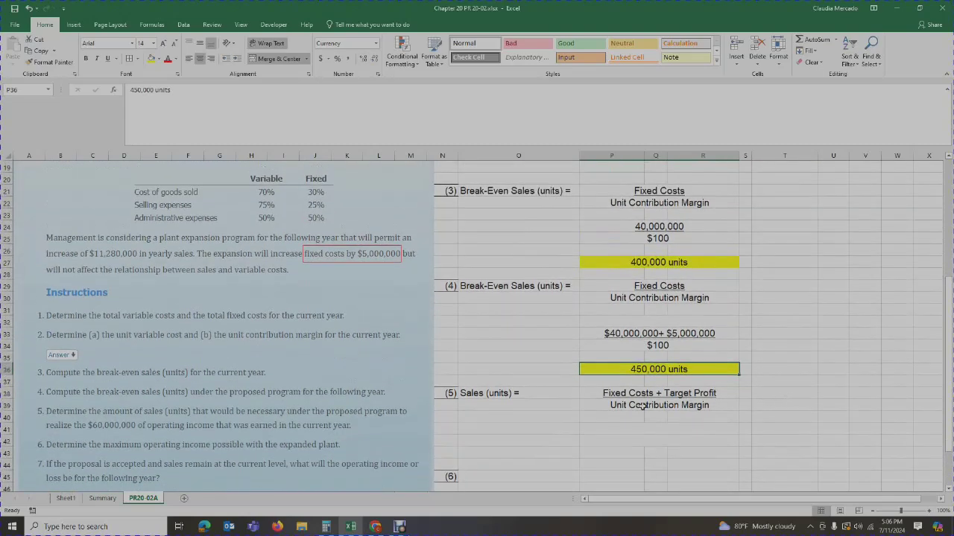
pyautogui.scroll(-1, 250, 385)
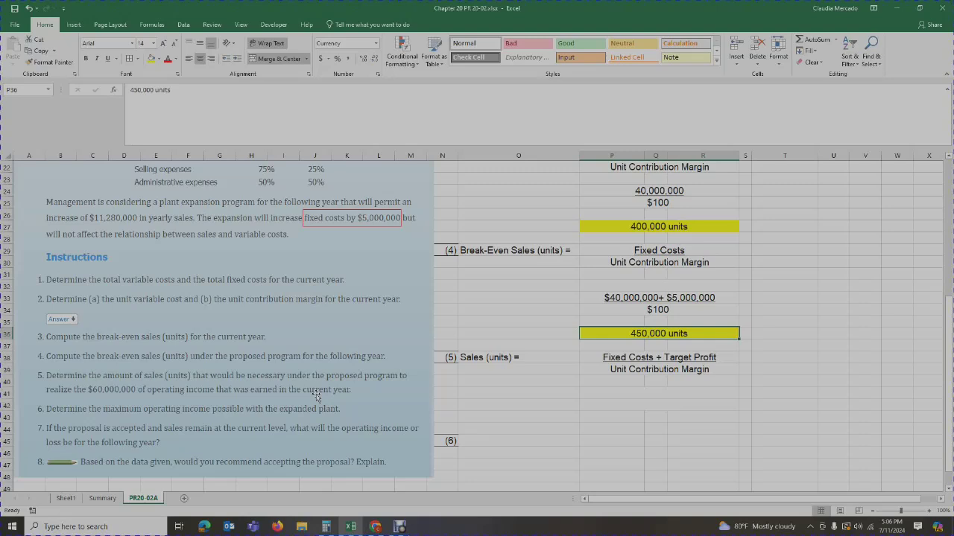
pyautogui.click(614, 395)
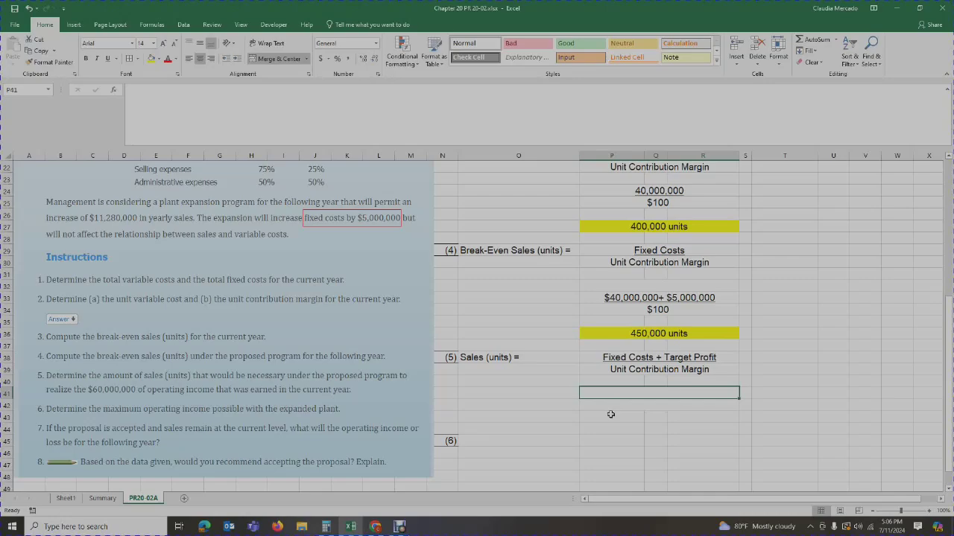
pyautogui.scroll(6, 610, 415)
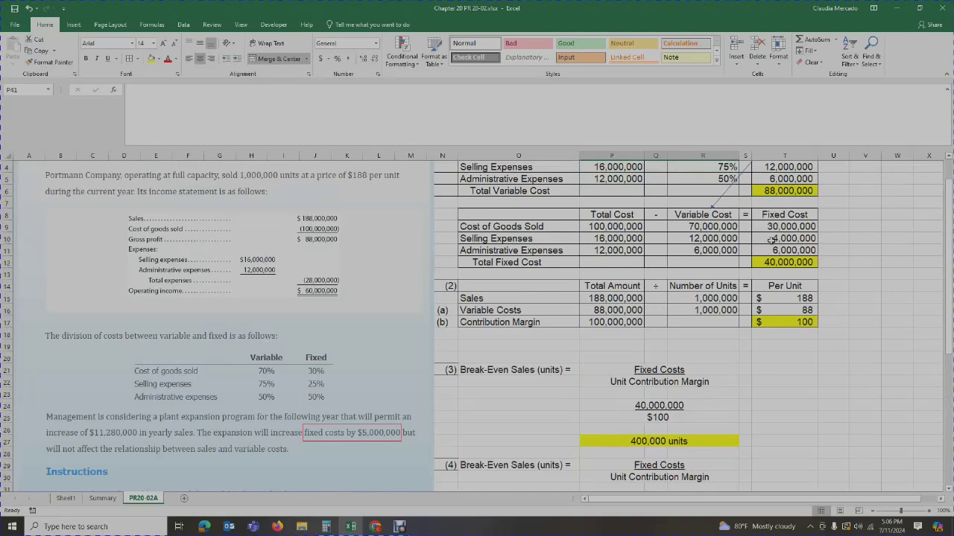
pyautogui.scroll(-3, 771, 240)
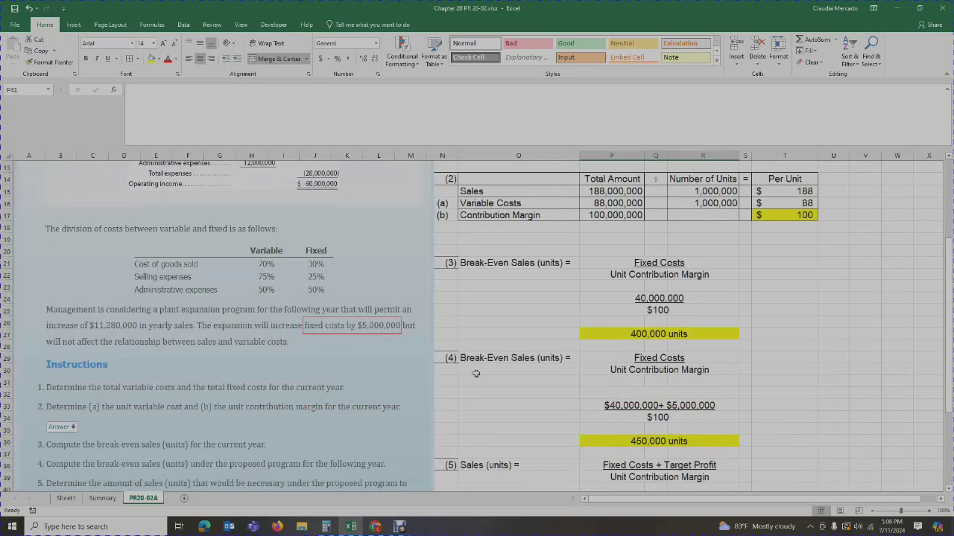
pyautogui.scroll(-3, 586, 432)
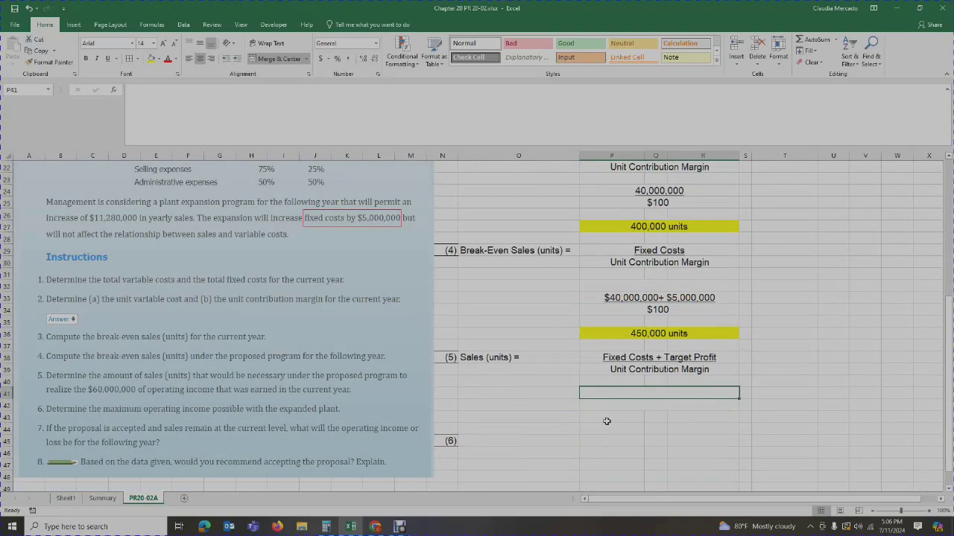
pyautogui.write('45,00')
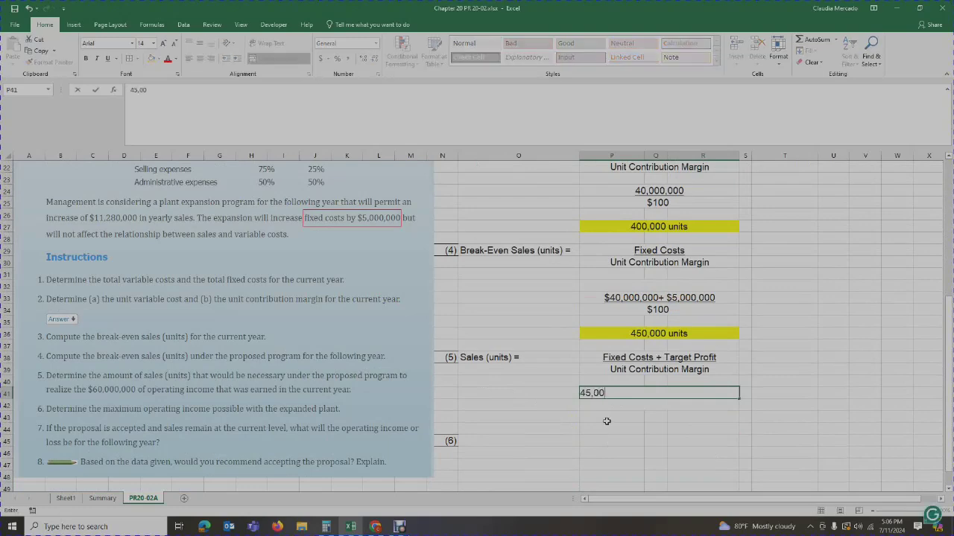
pyautogui.write('0,000 + 6')
pyautogui.write('0,000,000')
pyautogui.hotkey('ctrl', 'Return')
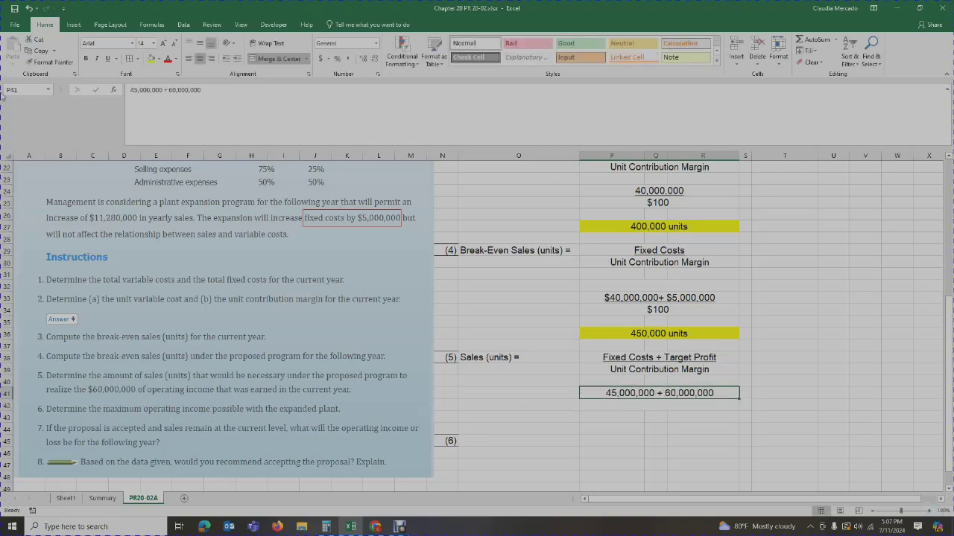
pyautogui.click(108, 58)
# Step: Check the unit contribution margin in T17 and enter $100 as the part (5) denominator in P42
pyautogui.click(649, 407)
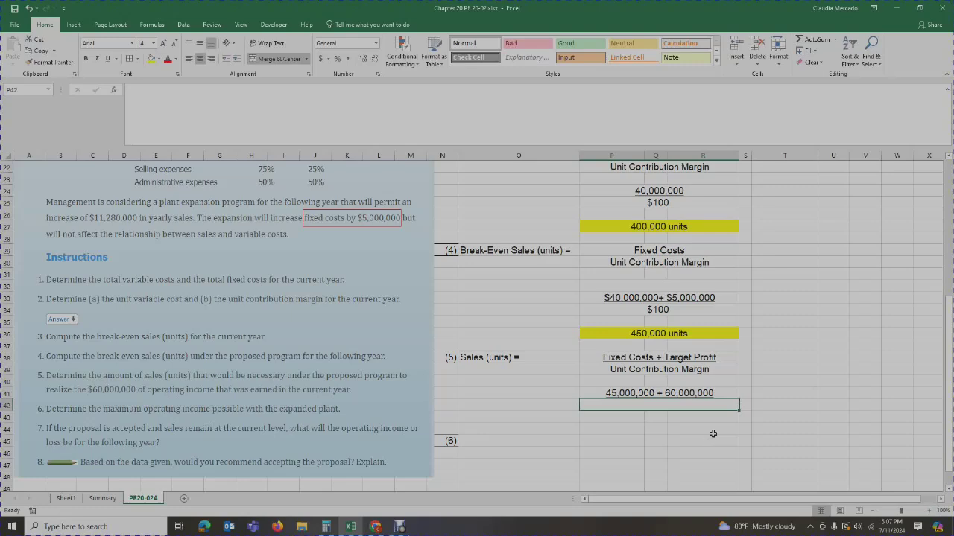
pyautogui.scroll(3, 705, 441)
pyautogui.click(784, 216)
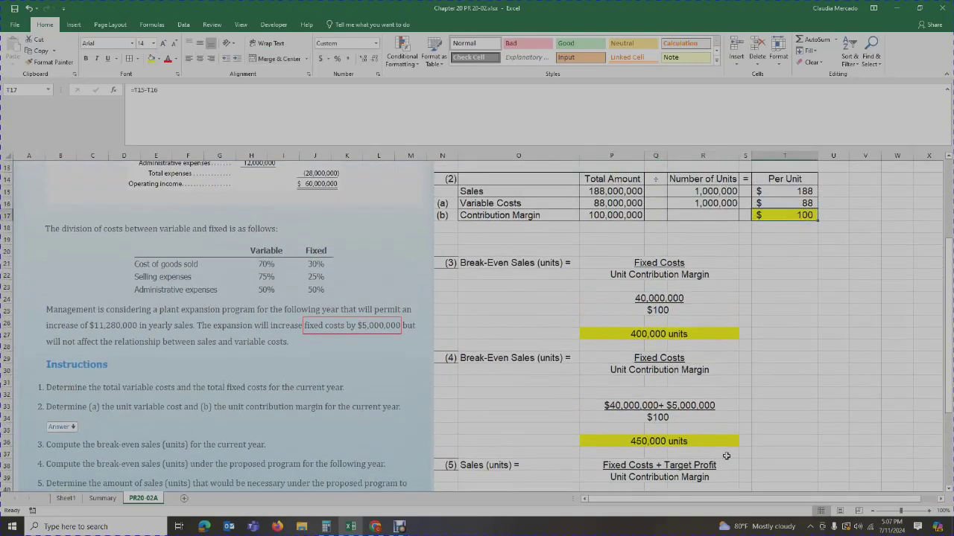
pyautogui.scroll(-4, 726, 455)
pyautogui.click(667, 374)
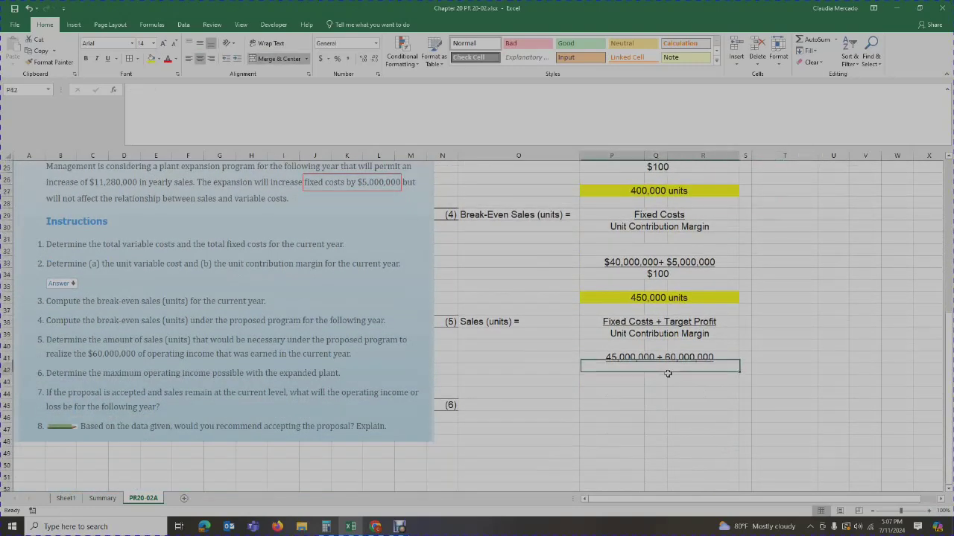
pyautogui.write('$100')
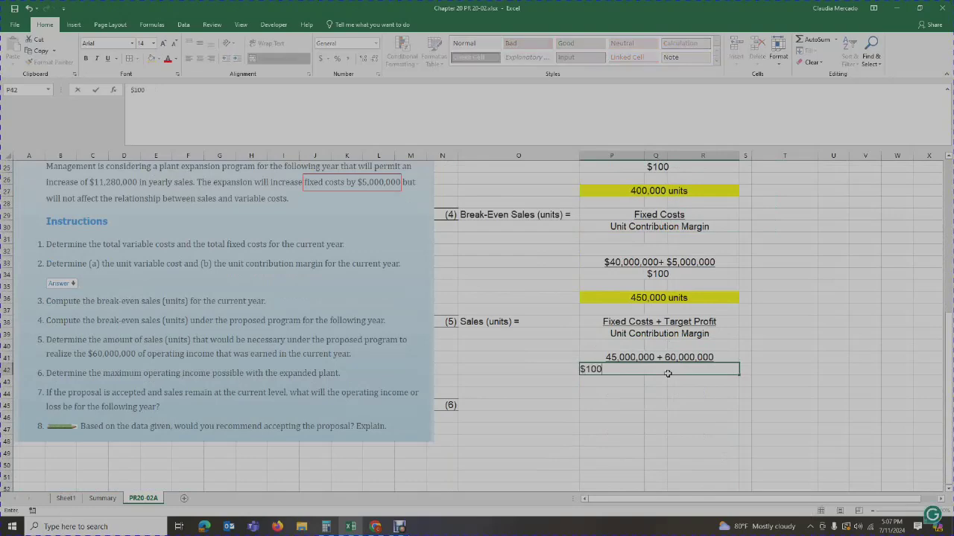
pyautogui.press('Return')
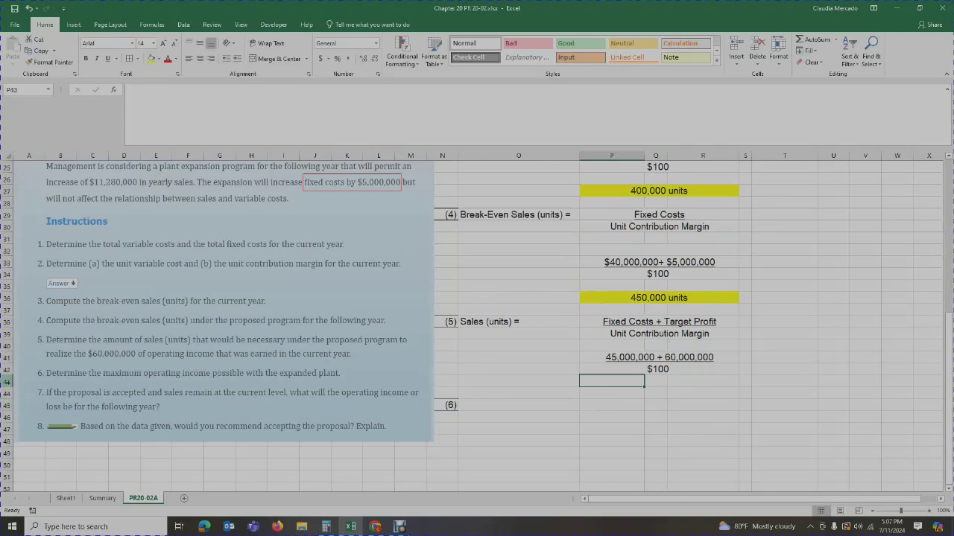
# Step: Insert a blank row at row 43, then merge and center P44:R44 for the part (5) answer
pyautogui.rightClick(7, 383)
pyautogui.click(35, 304)
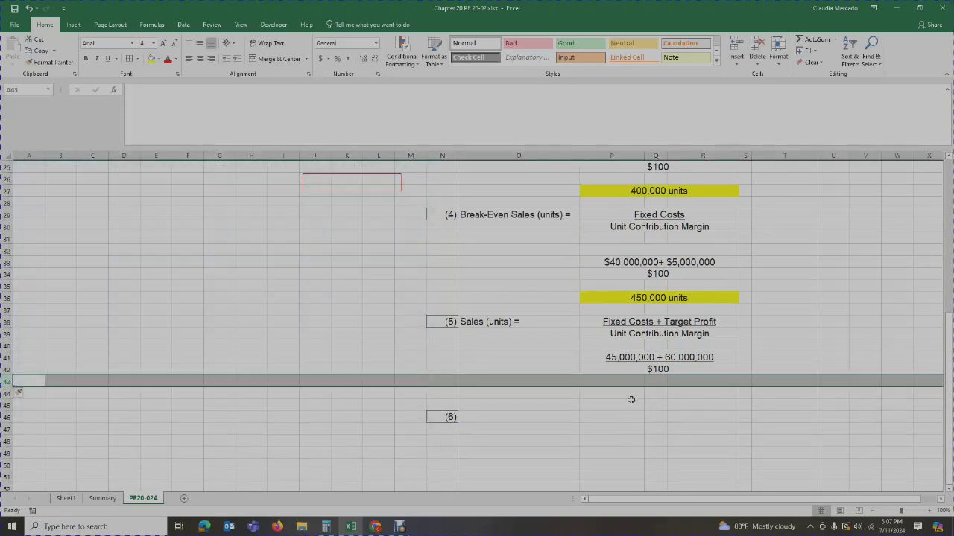
pyautogui.moveTo(630, 395); pyautogui.dragTo(726, 395)
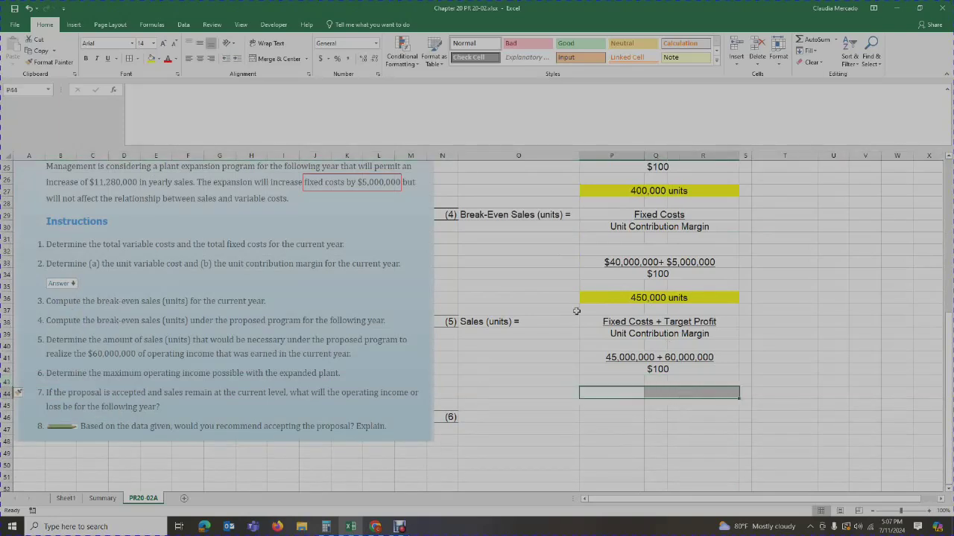
pyautogui.click(277, 58)
# Step: Switch to Calculator, add 60,000,000 to 45,000,000, and divide the sum by 100 to get the part (5) sales units
pyautogui.click(326, 527)
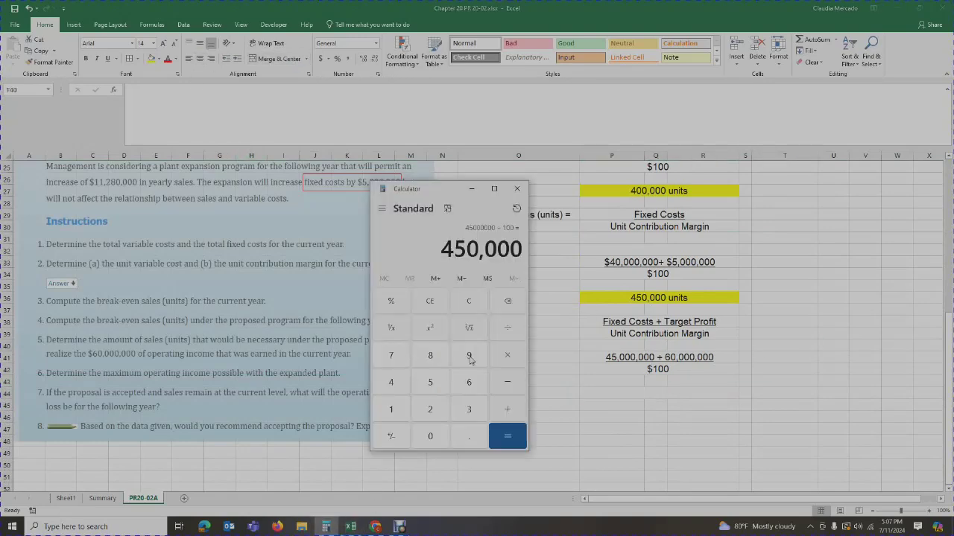
pyautogui.click(470, 301)
pyautogui.write('4500000')
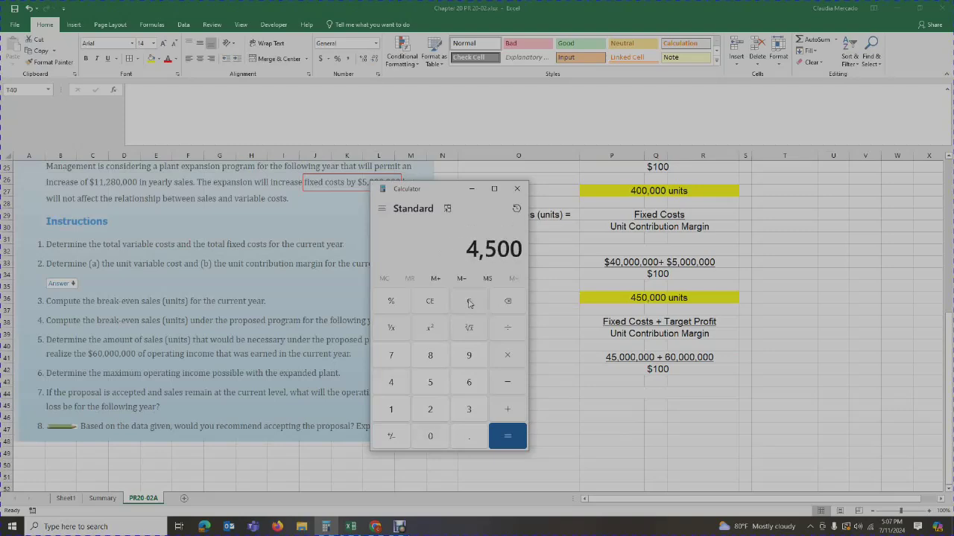
pyautogui.write('0 + 60,00')
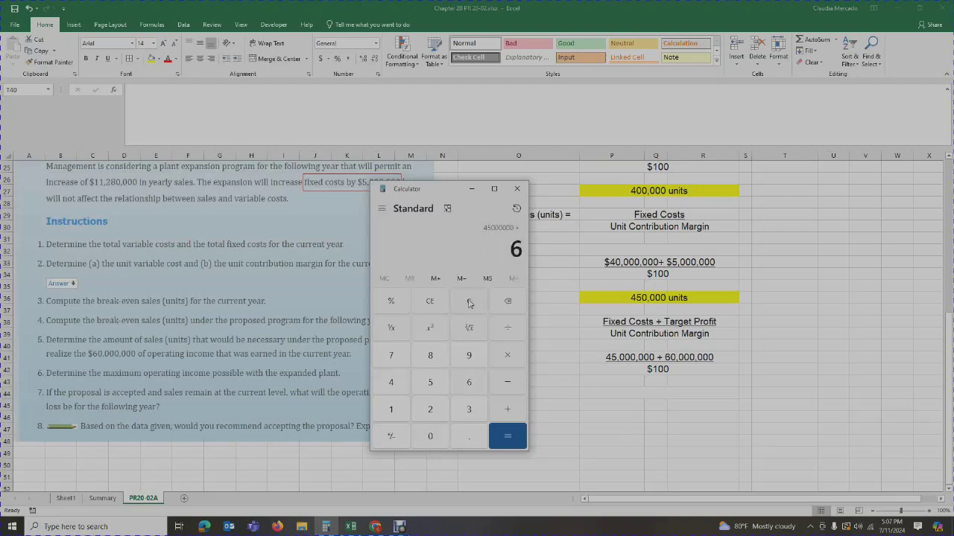
pyautogui.write('0,000')
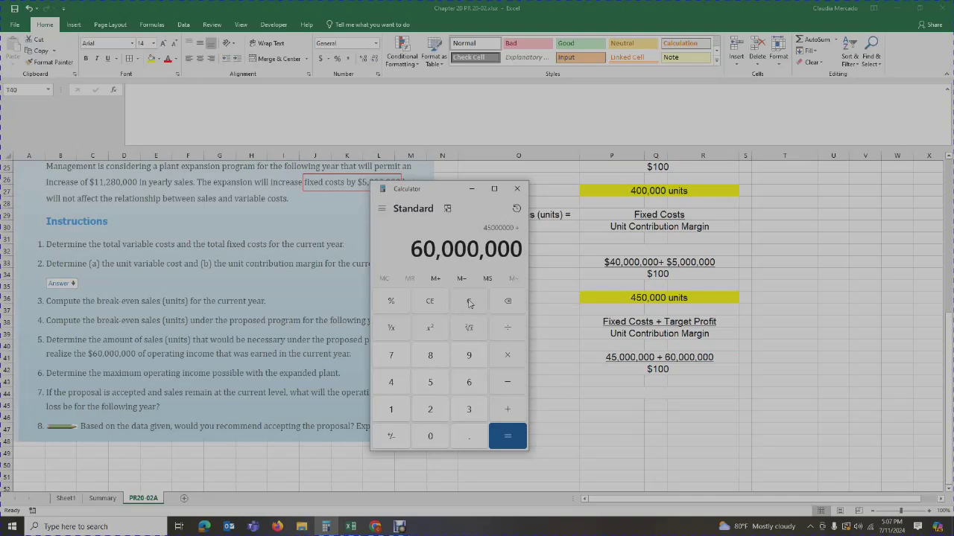
pyautogui.press('Return')
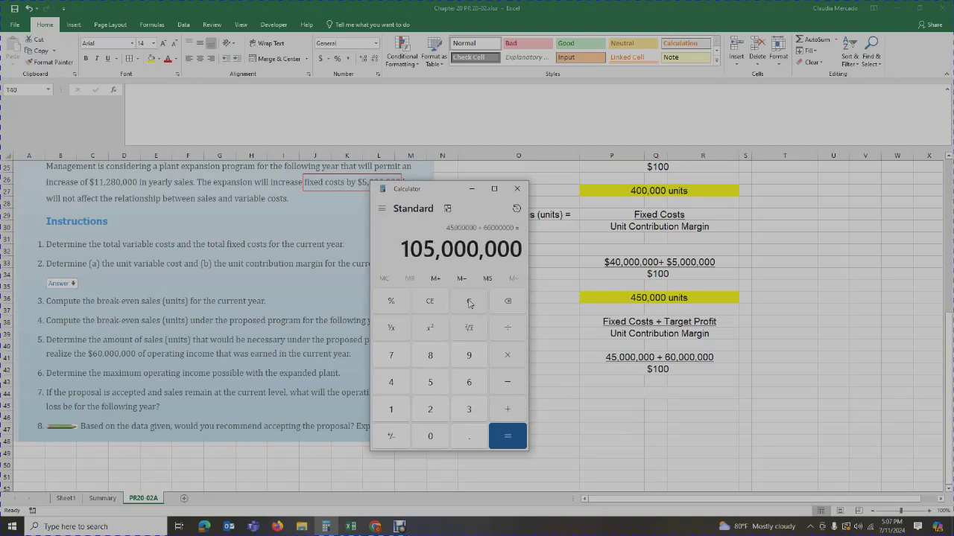
pyautogui.write('/100')
pyautogui.press('Return')
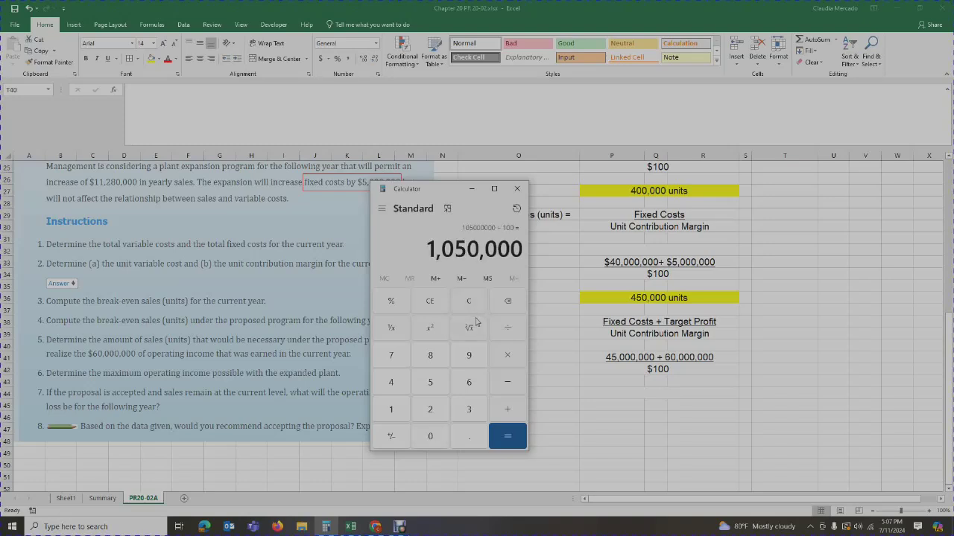
# Step: Switch back to Excel, enter "$1,050,000 units" in P44, and copy the yellow highlight formatting from P36 onto it
pyautogui.click(645, 396)
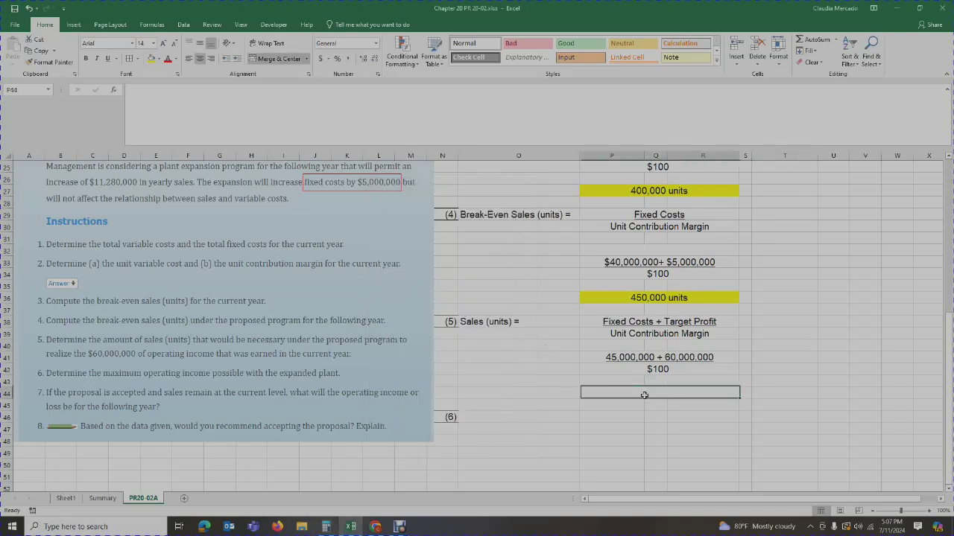
pyautogui.write('$1,')
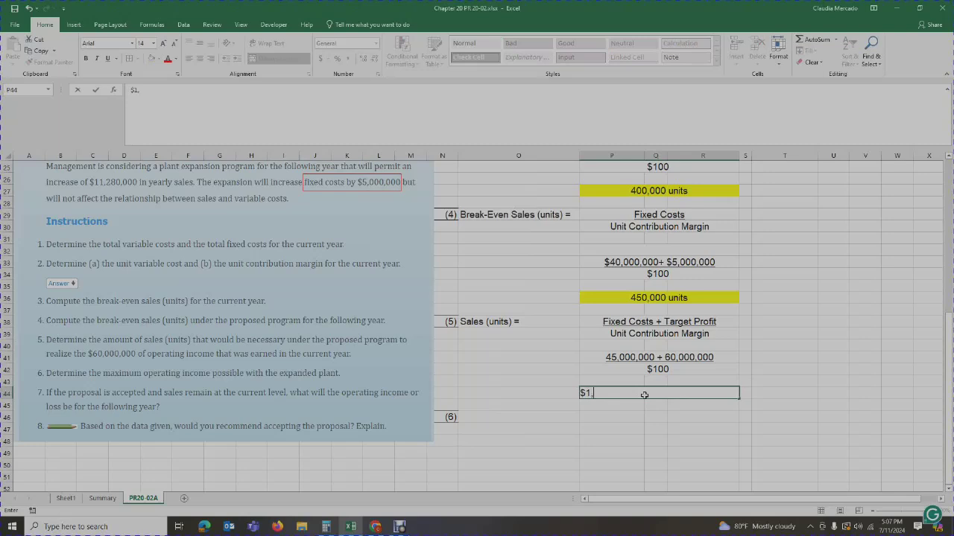
pyautogui.write('050.00')
pyautogui.write(' units')
pyautogui.press('Tab')
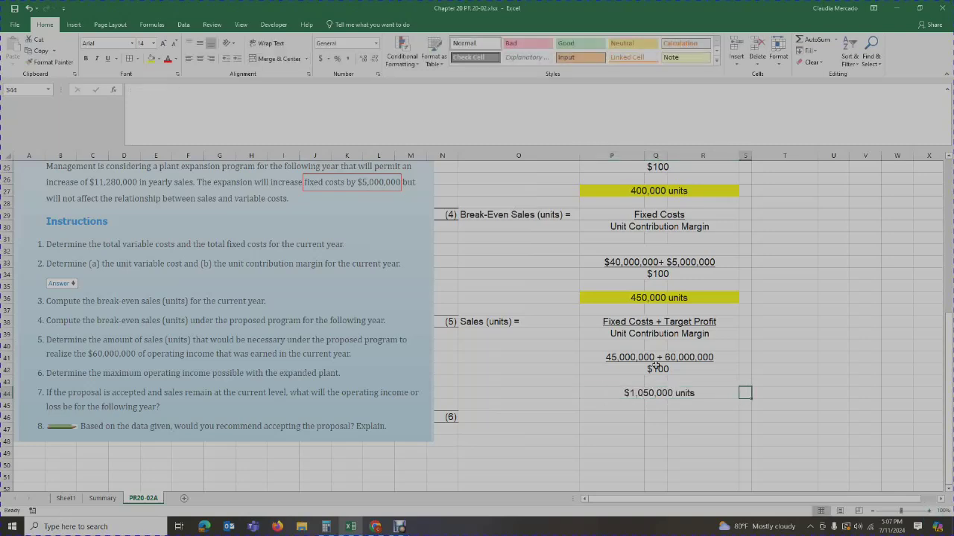
pyautogui.click(660, 297)
pyautogui.click(51, 62)
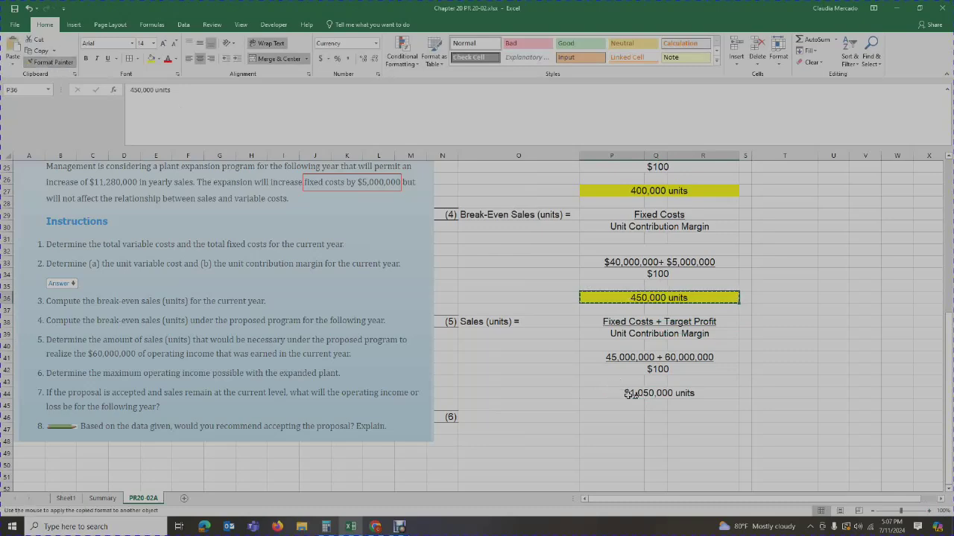
pyautogui.click(670, 393)
pyautogui.click(681, 416)
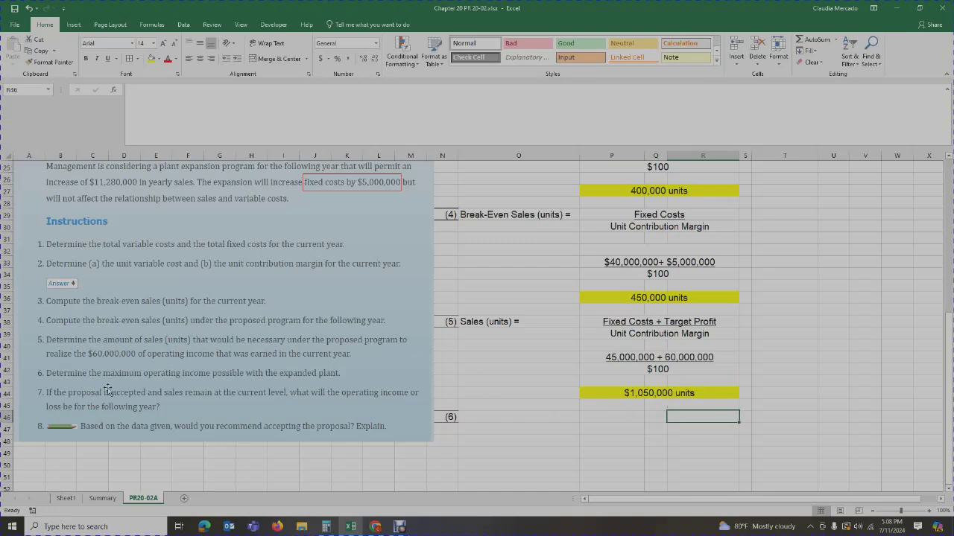
# Step: Review the problem's income statement, expansion details and the worked answers for parts (1) to (5) before starting part (6)
pyautogui.scroll(6, 119, 364)
pyautogui.scroll(2, 343, 325)
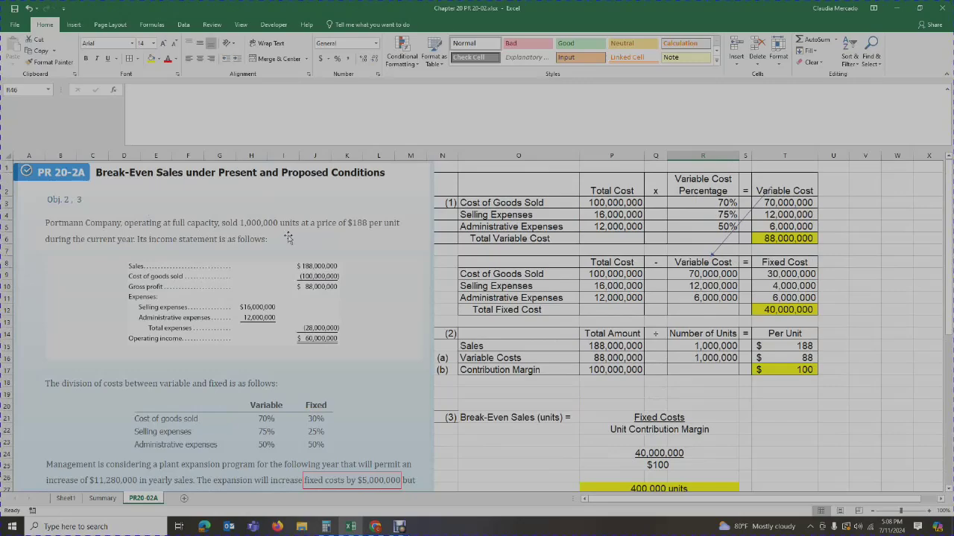
pyautogui.scroll(-4, 287, 238)
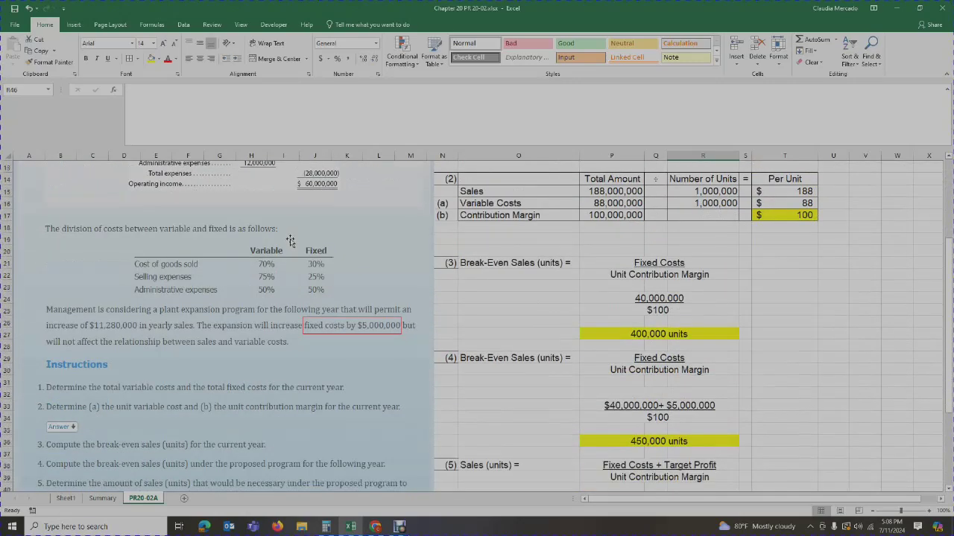
pyautogui.scroll(3, 330, 306)
pyautogui.scroll(1, 329, 306)
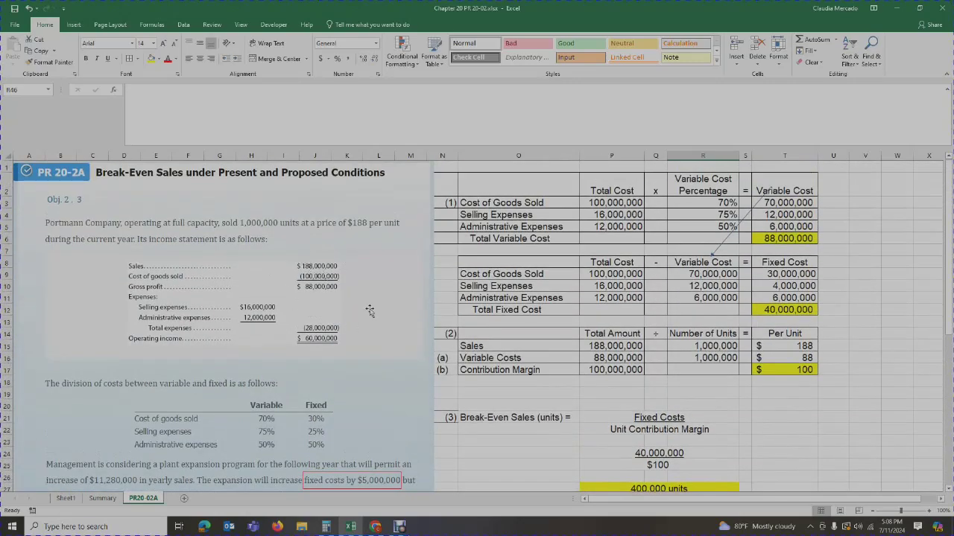
pyautogui.scroll(-9, 358, 386)
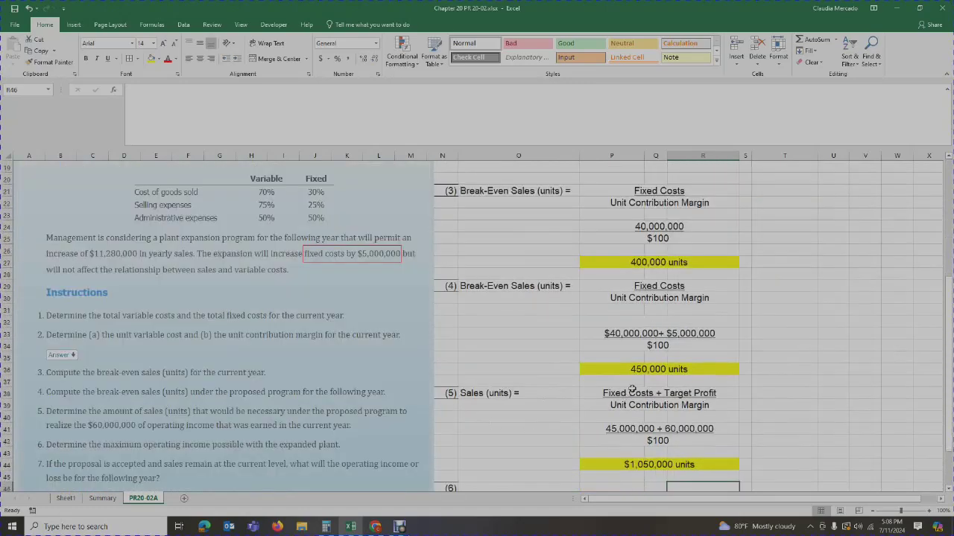
pyautogui.click(651, 356)
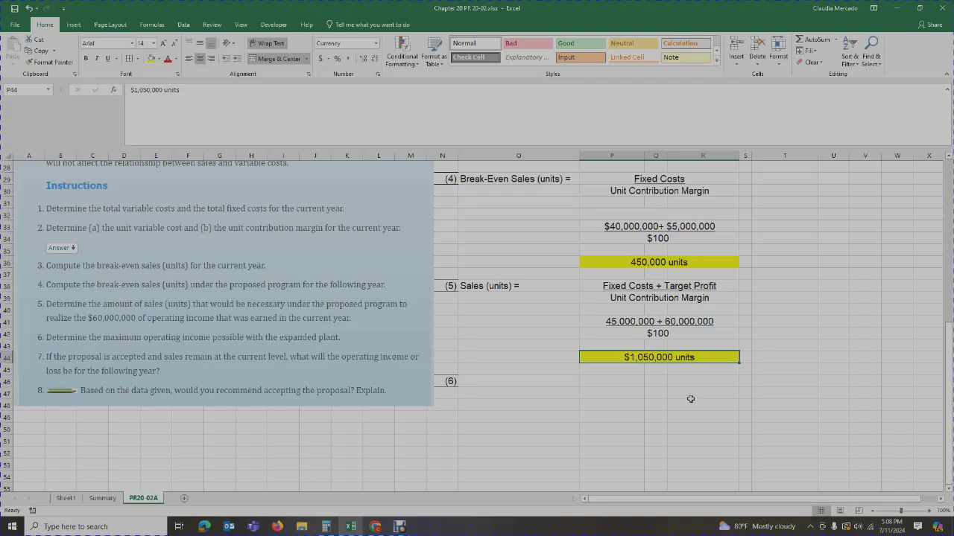
# Step: Enter the part (6) label "Sales ($188,000,000 + $11,280,000)" in O46, taking the amounts from the problem text
pyautogui.click(494, 383)
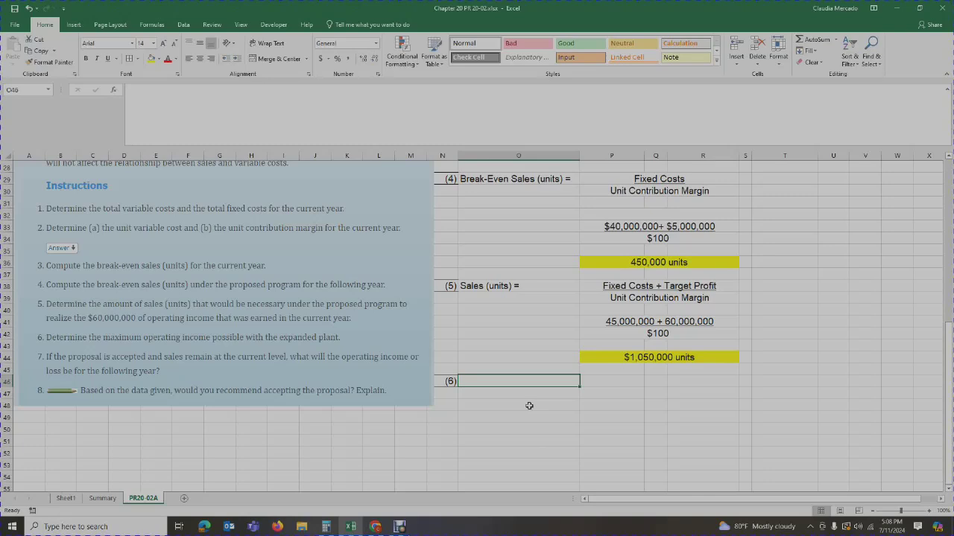
pyautogui.write('Sales (')
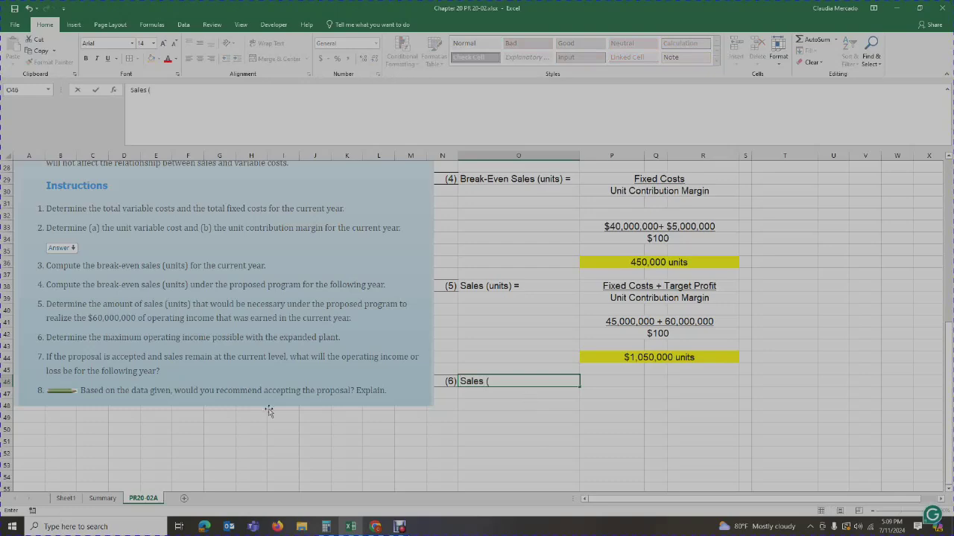
pyautogui.scroll(9, 269, 408)
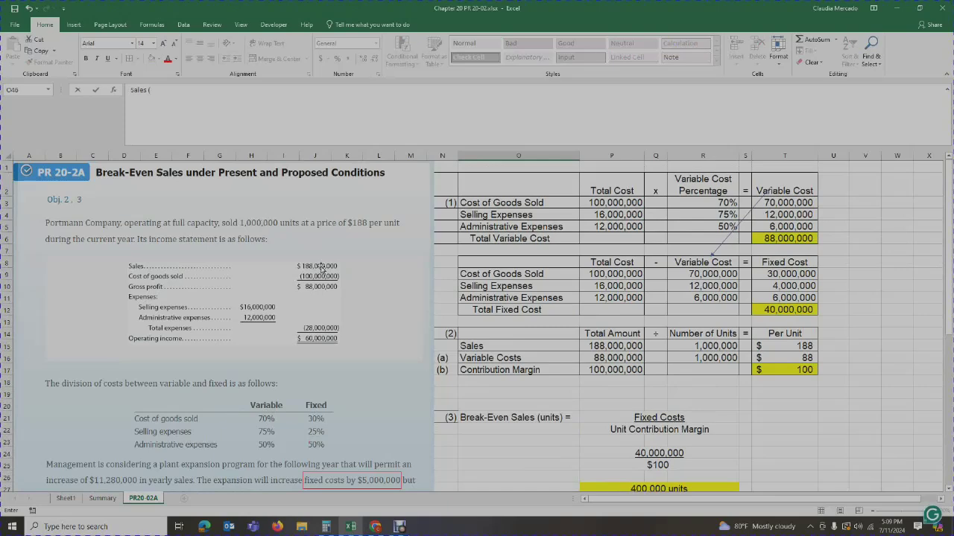
pyautogui.scroll(-10, 374, 285)
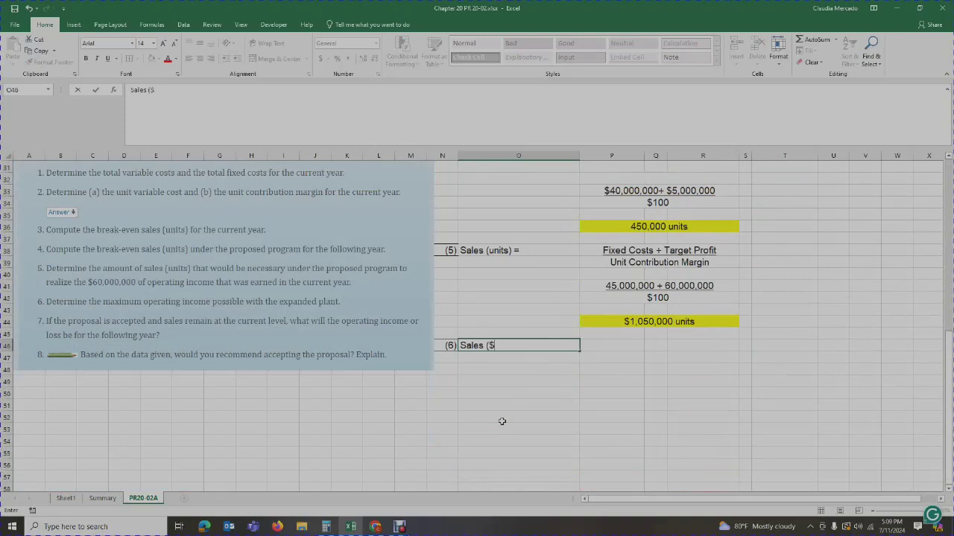
pyautogui.write('188,000,000 +')
pyautogui.scroll(7, 502, 421)
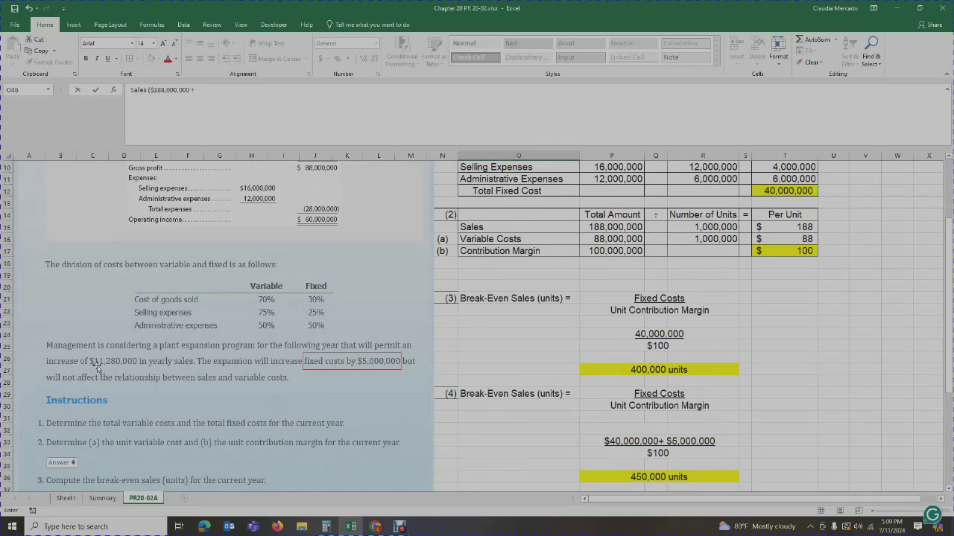
pyautogui.scroll(-8, 383, 383)
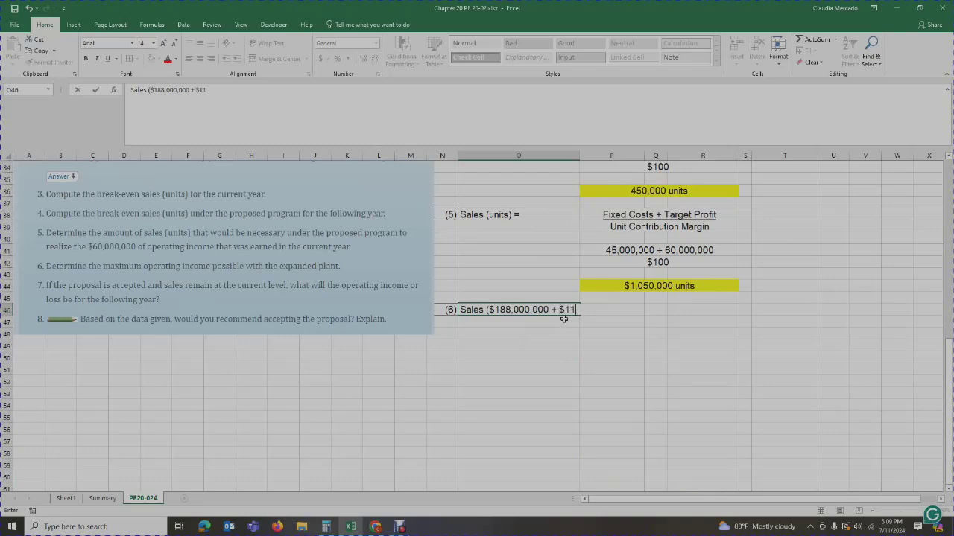
pyautogui.write(',280.00')
pyautogui.press('Tab')
pyautogui.press('Tab')
pyautogui.press('Tab')
# Step: Switch to Calculator, add 11,280,000 to 188,000,000 to get the maximum sales, and close it
pyautogui.click(327, 527)
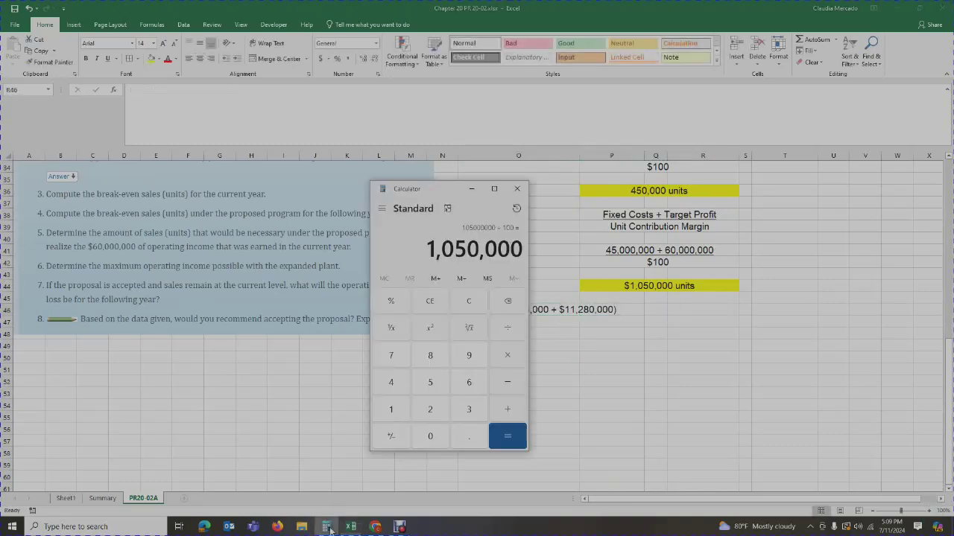
pyautogui.moveTo(442, 195); pyautogui.dragTo(348, 201)
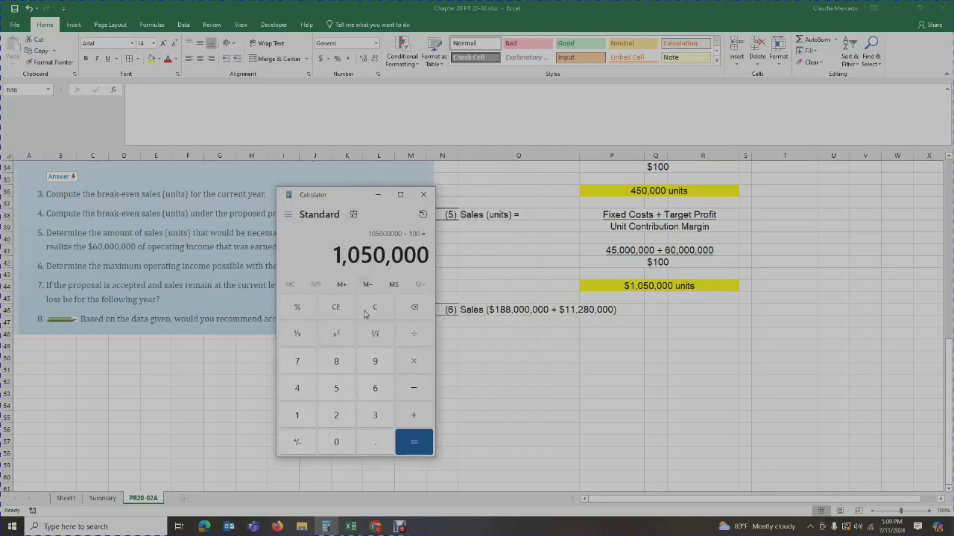
pyautogui.click(365, 314)
pyautogui.write('188000000 + 11')
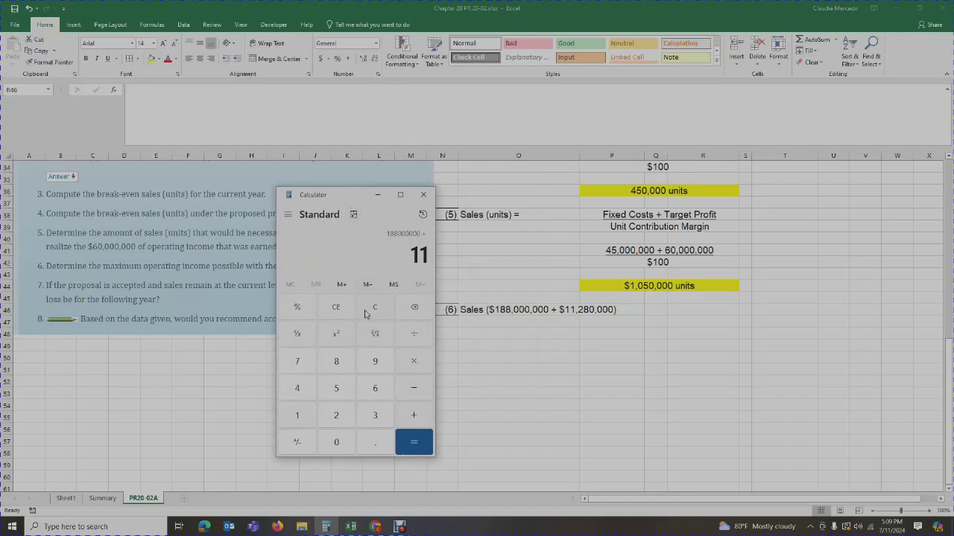
pyautogui.write('280000 =')
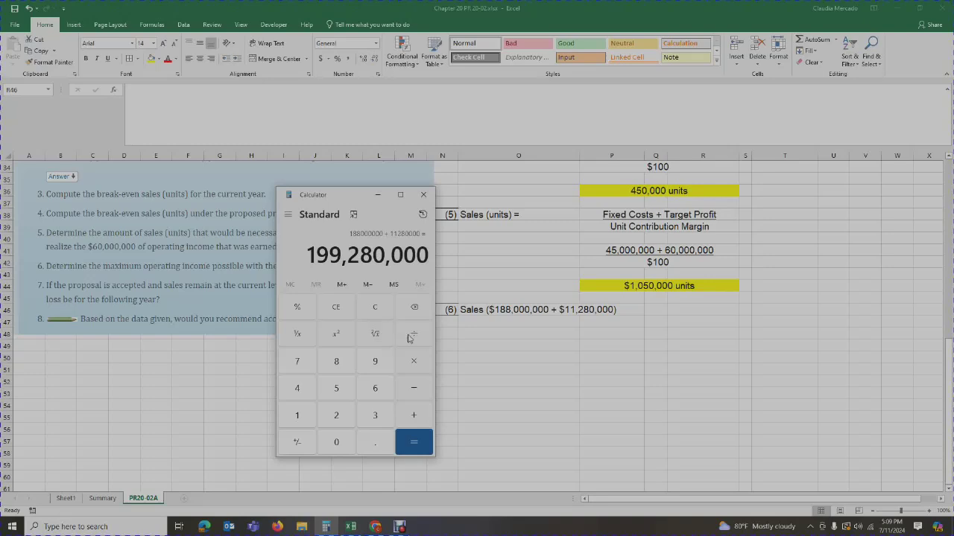
pyautogui.click(422, 196)
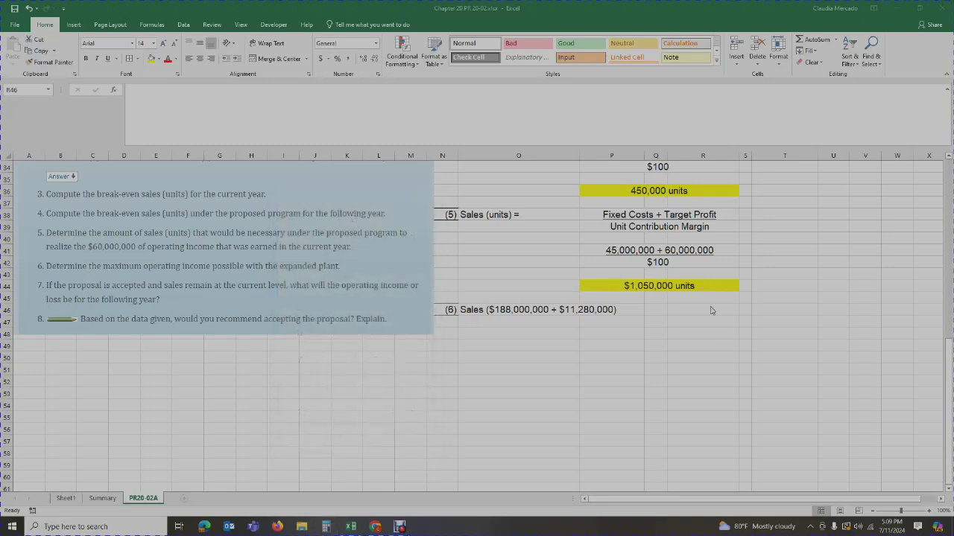
# Step: Enter $199,280,000 in T46 as the part (6) sales amount
pyautogui.click(783, 310)
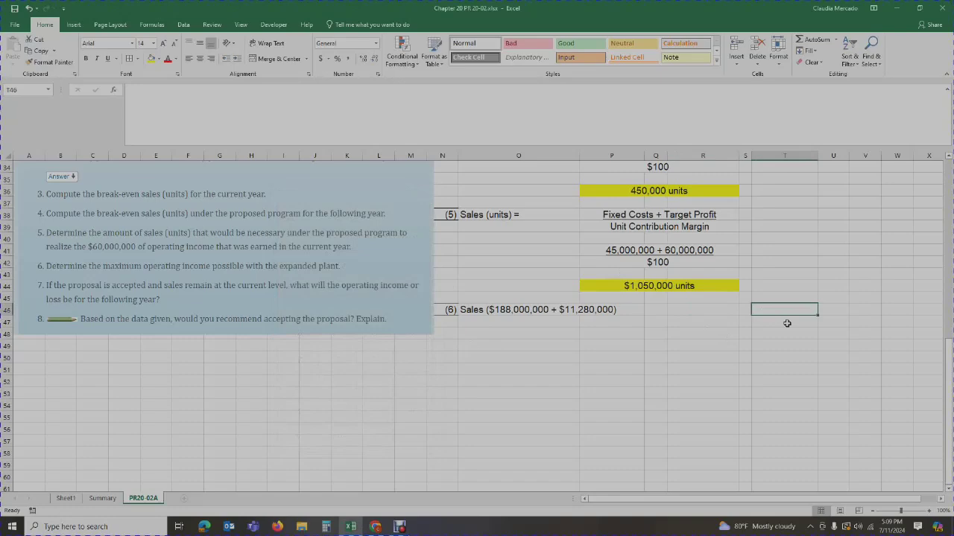
pyautogui.write('$')
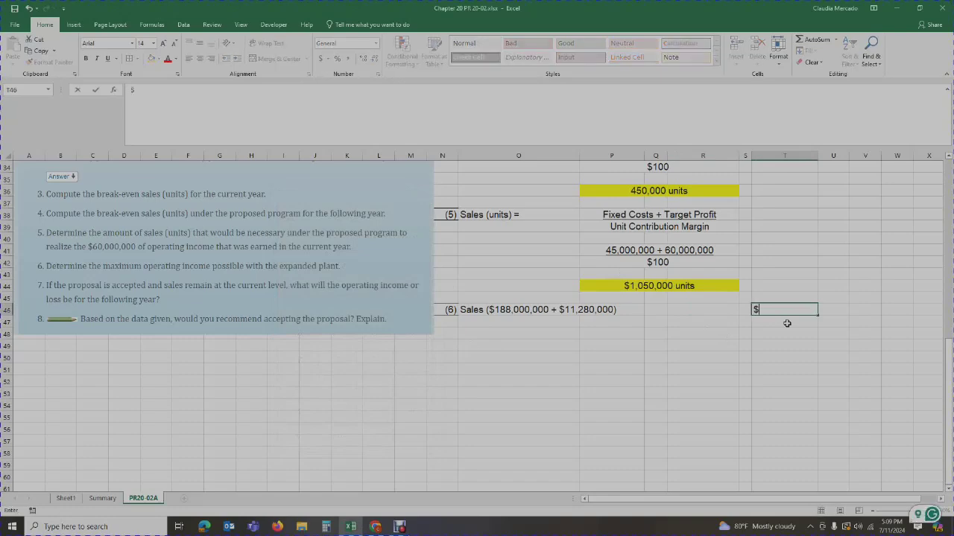
pyautogui.write('199,2')
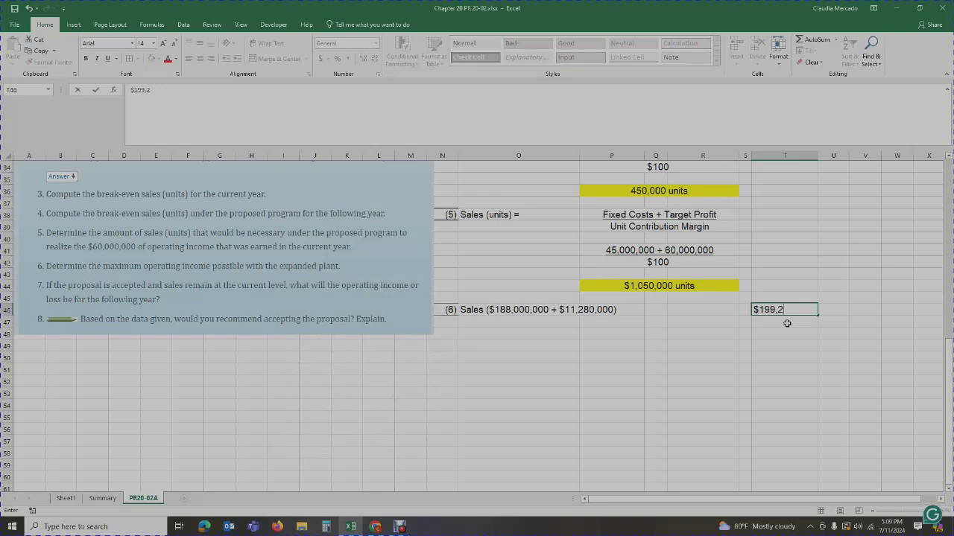
pyautogui.write('80,000')
pyautogui.press('Return')
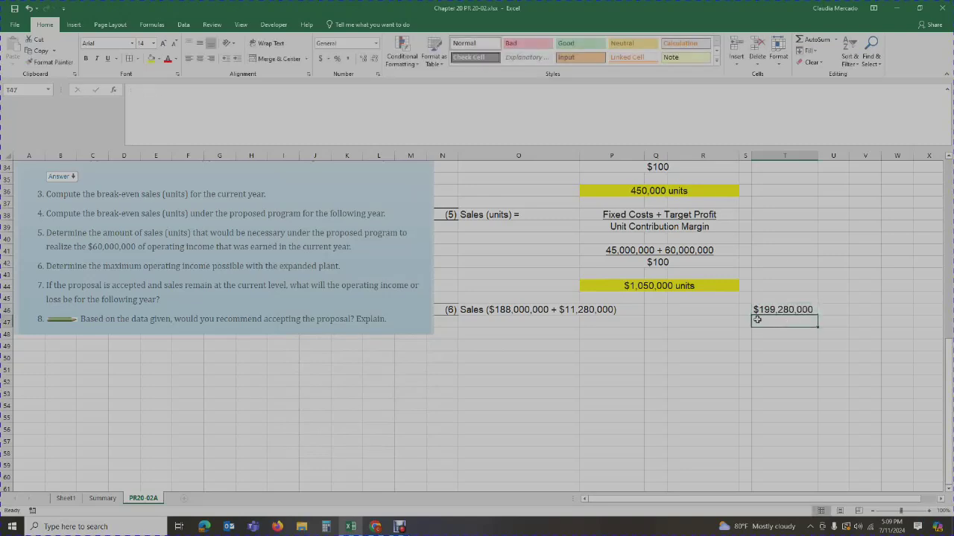
# Step: Enter the label "Fixed Costs" in O47, beneath the part (6) sales line
pyautogui.click(490, 332)
pyautogui.click(488, 323)
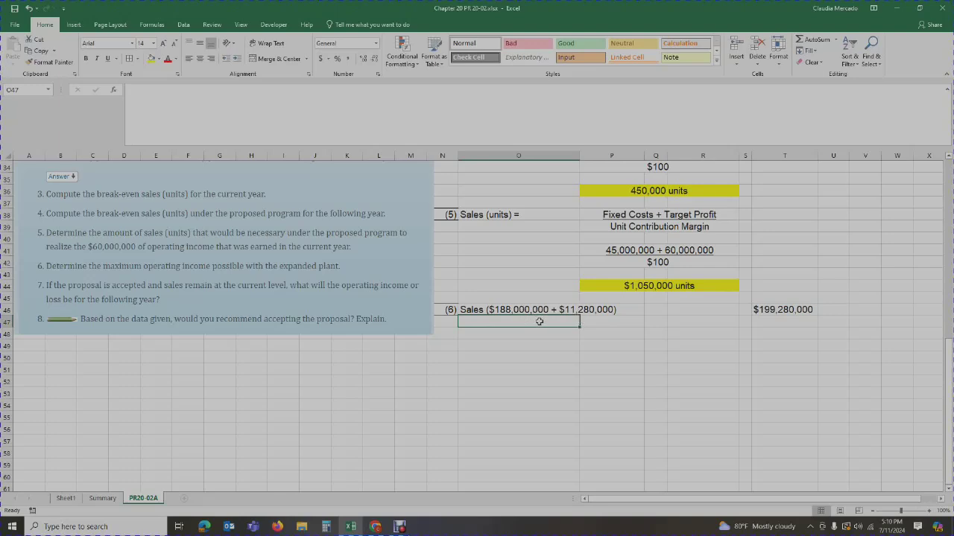
pyautogui.write('Fixed Costs')
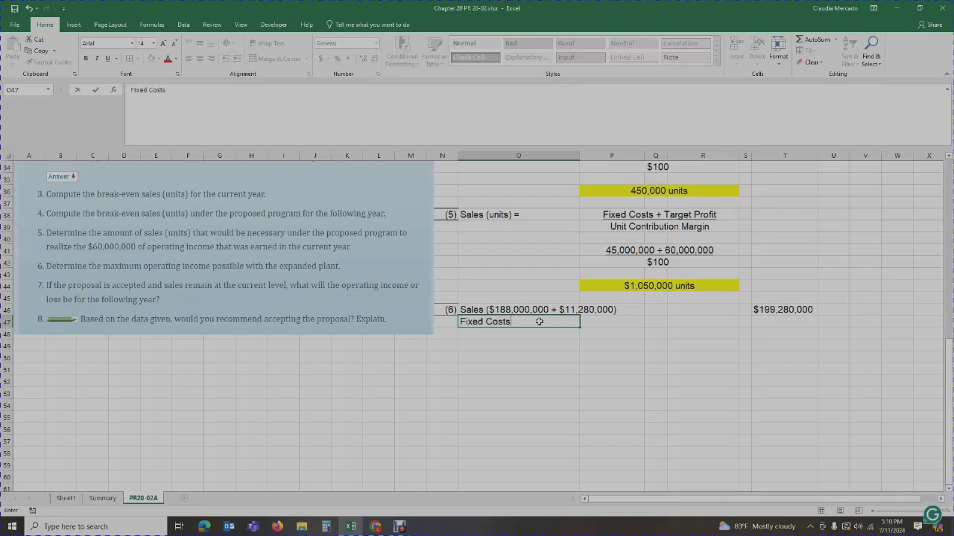
pyautogui.press('Tab')
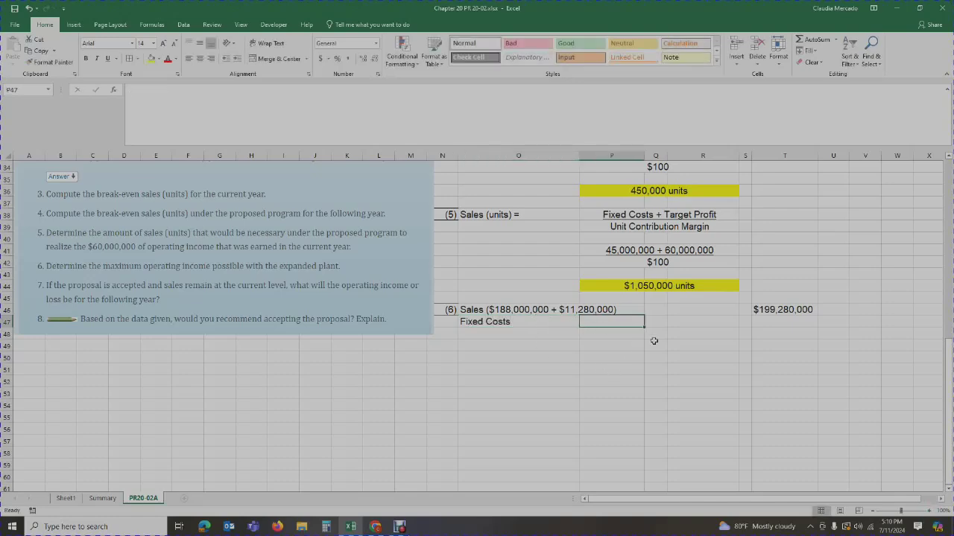
pyautogui.press('Tab')
pyautogui.press('Tab')
# Step: Check the total fixed cost in T12 and the planned increase, and enter 45,000,000 in R47 as the fixed costs
pyautogui.scroll(8, 383, 278)
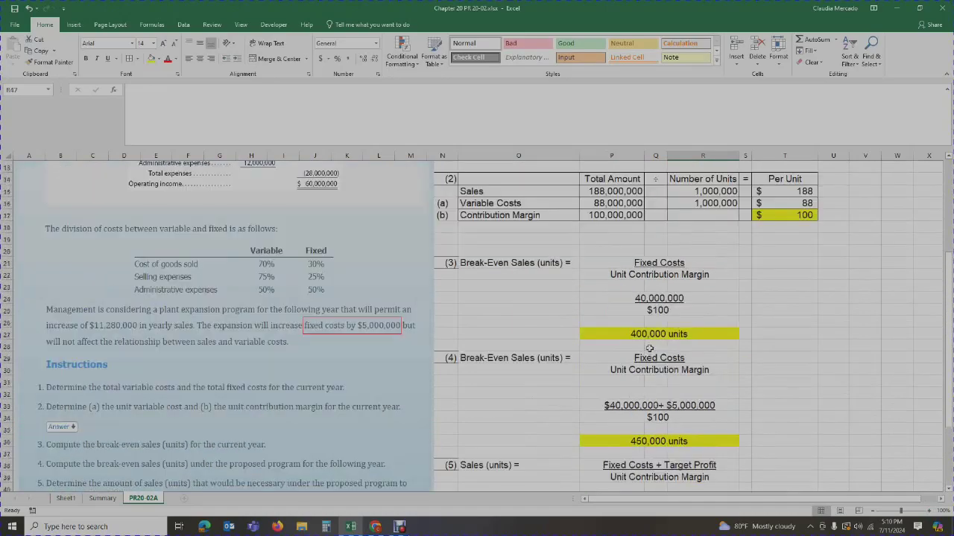
pyautogui.scroll(2, 383, 277)
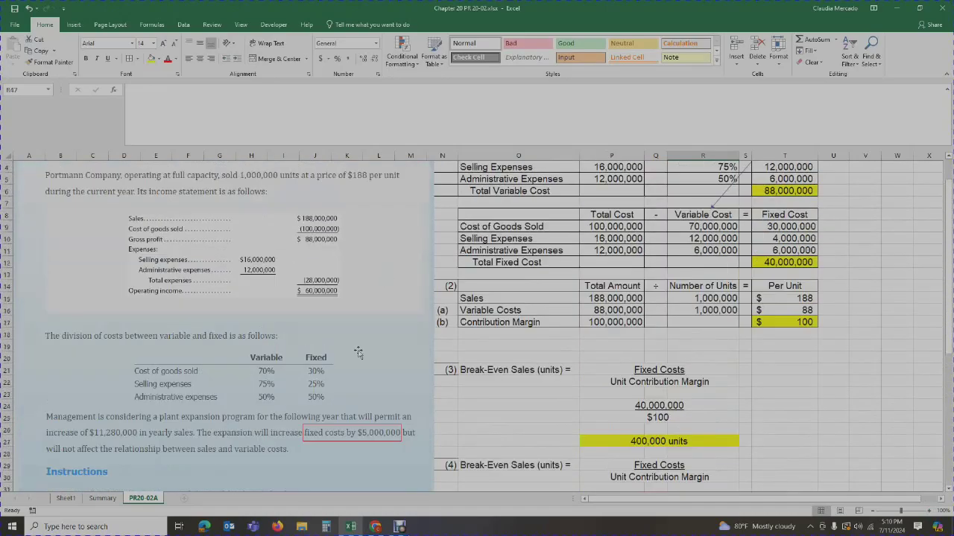
pyautogui.click(789, 263)
pyautogui.scroll(-3, 600, 380)
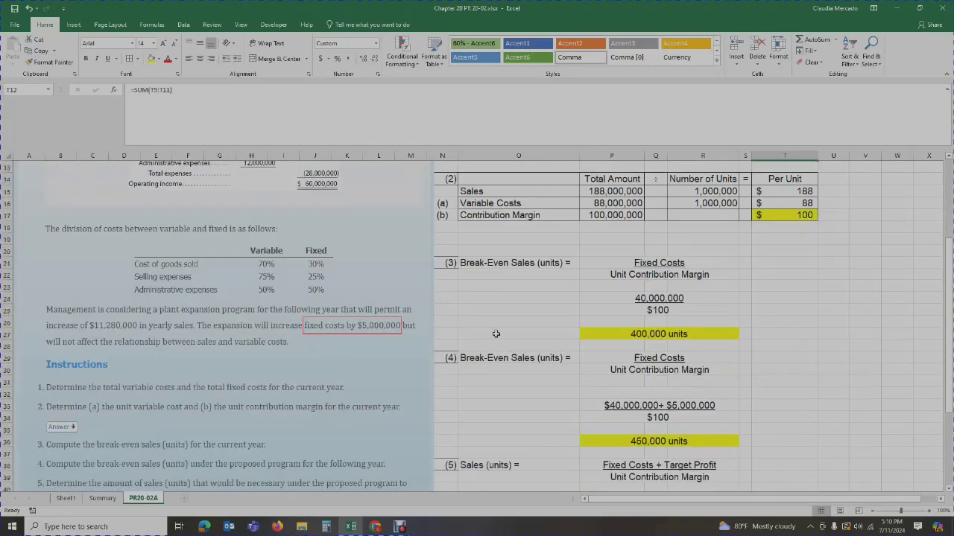
pyautogui.scroll(-4, 497, 337)
pyautogui.scroll(-3, 498, 337)
pyautogui.click(693, 326)
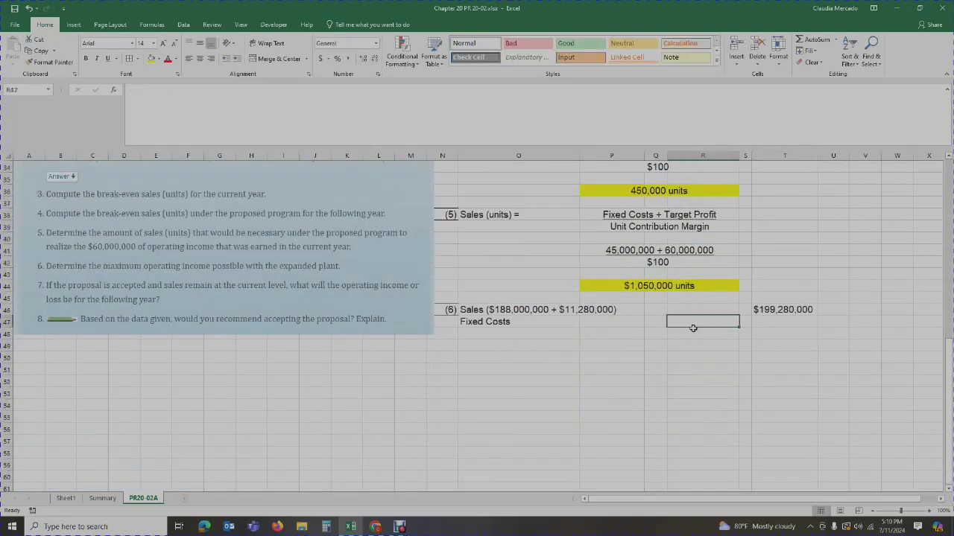
pyautogui.write('45,000')
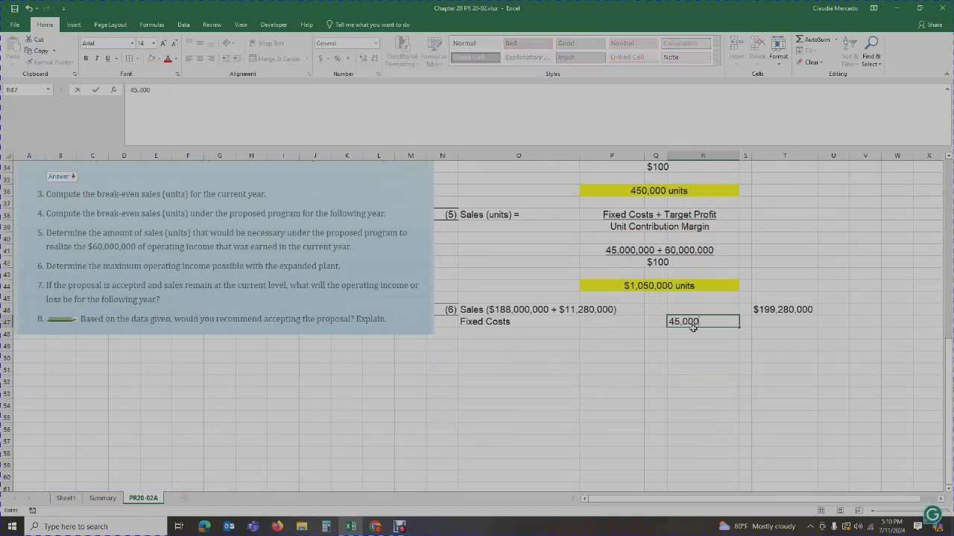
pyautogui.write(',000')
pyautogui.press('Return')
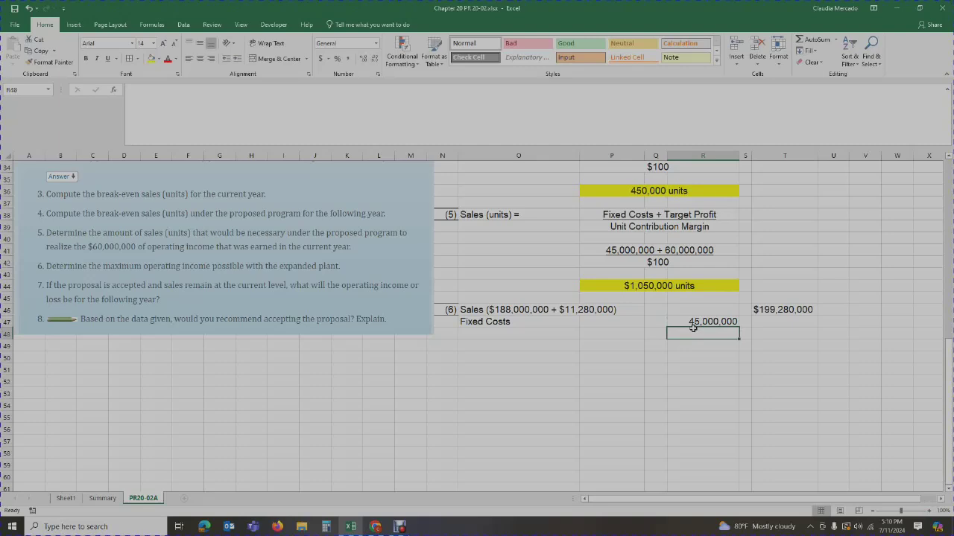
# Step: Enter the partial label "Variable Costs (" in O48, beneath the part (6) fixed costs line
pyautogui.click(488, 335)
pyautogui.write('Variable Costs (')
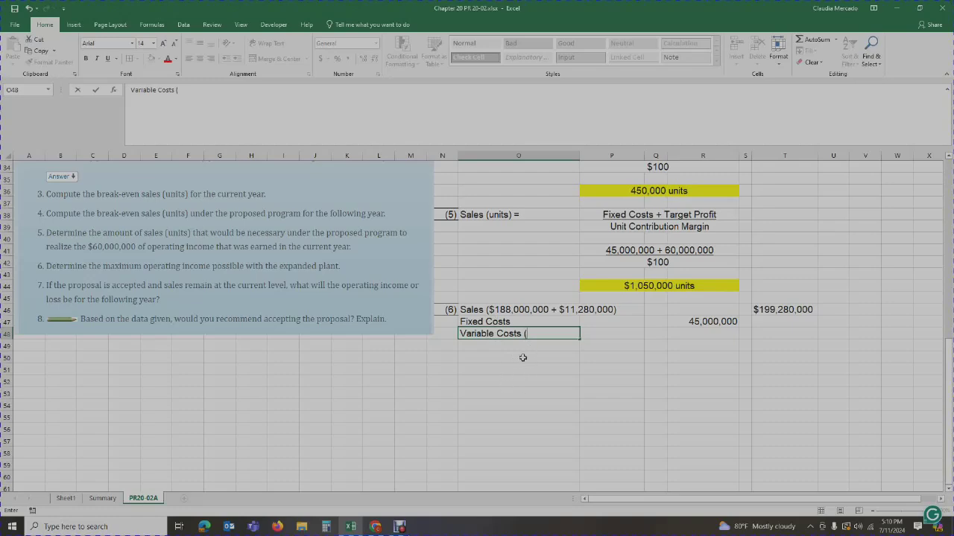
# Step: Check the planned yearly sales increase in the problem text and begin a footnote in O53 with "*$11,280,000"
pyautogui.click(502, 390)
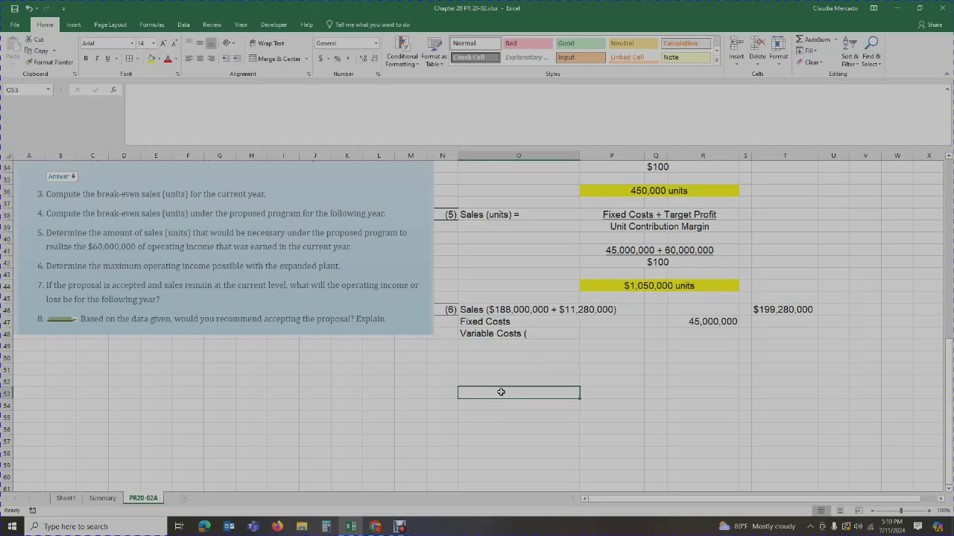
pyautogui.write('*')
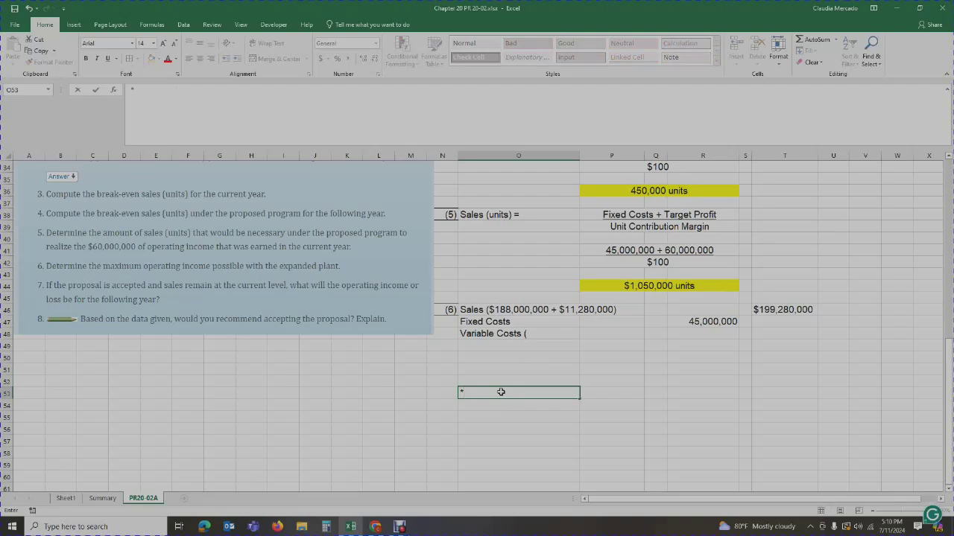
pyautogui.scroll(11, 501, 391)
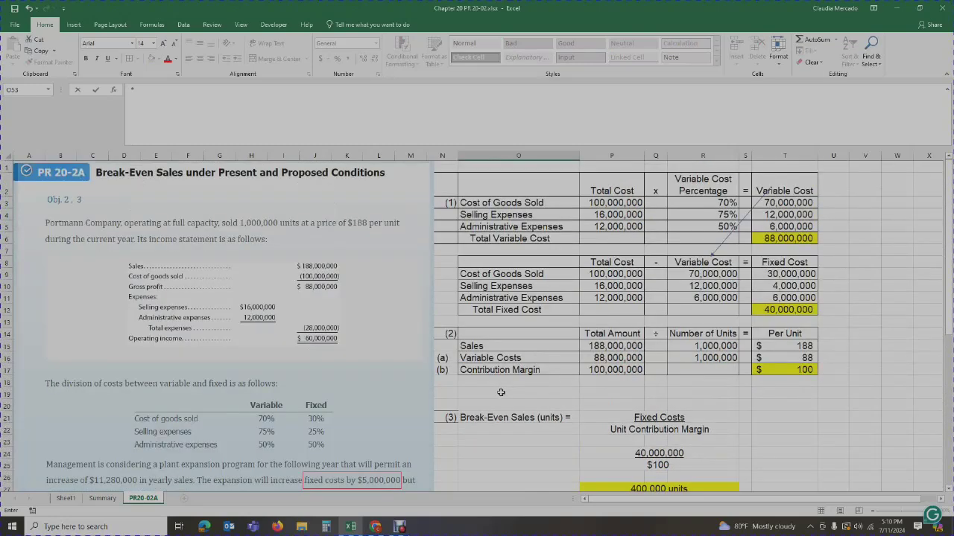
pyautogui.scroll(-1, 501, 392)
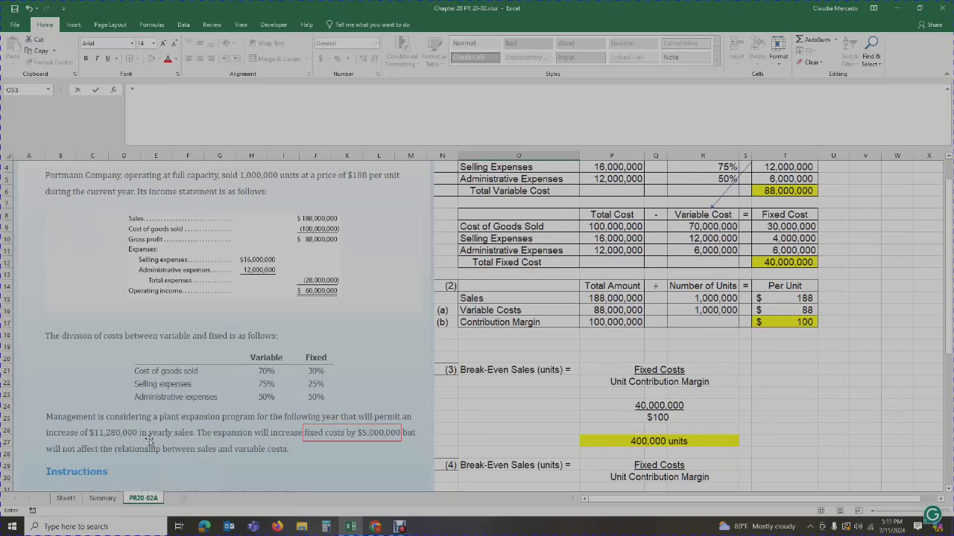
pyautogui.scroll(-1, 397, 418)
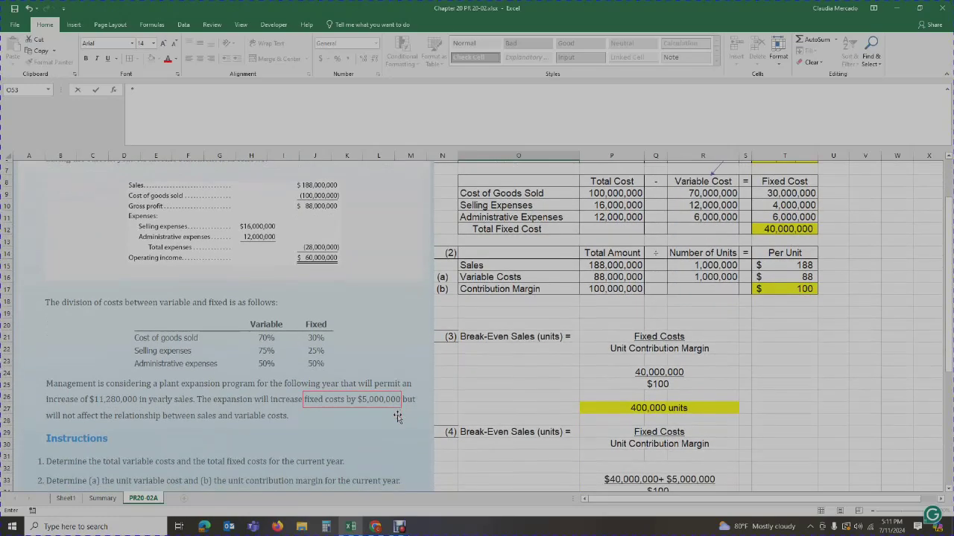
pyautogui.scroll(-4, 153, 411)
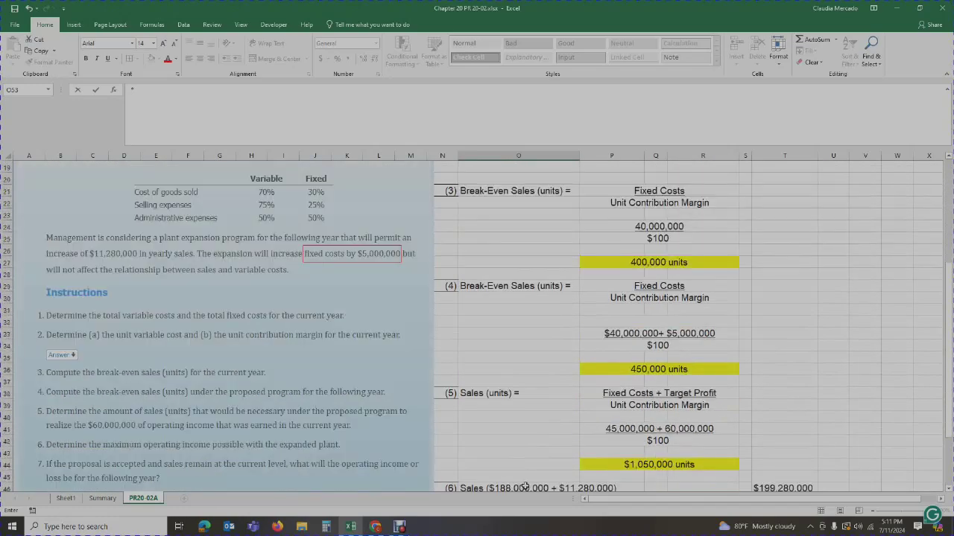
pyautogui.scroll(-3, 525, 487)
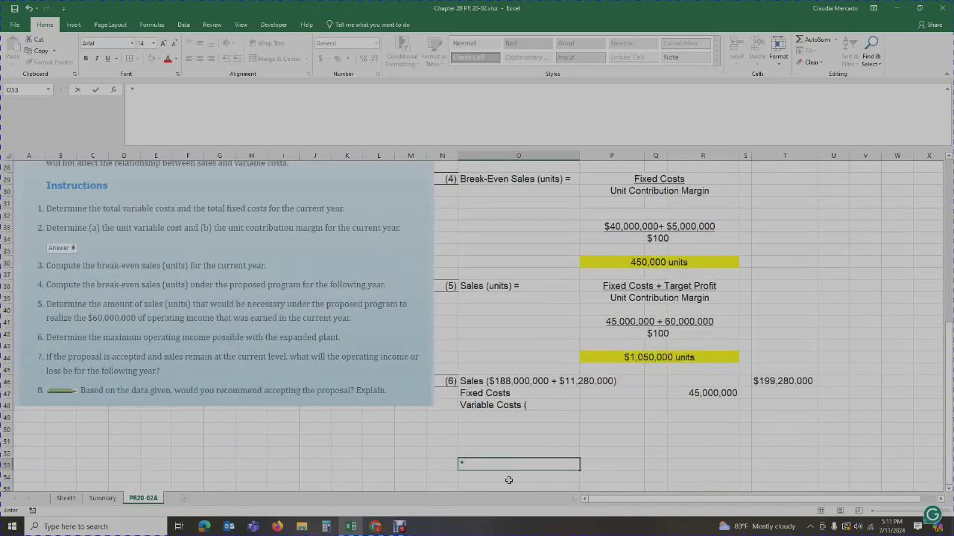
pyautogui.write('$11,280,000')
# Step: Insert a division sign symbol after the amount in the O53 footnote
pyautogui.click(73, 24)
pyautogui.click(850, 50)
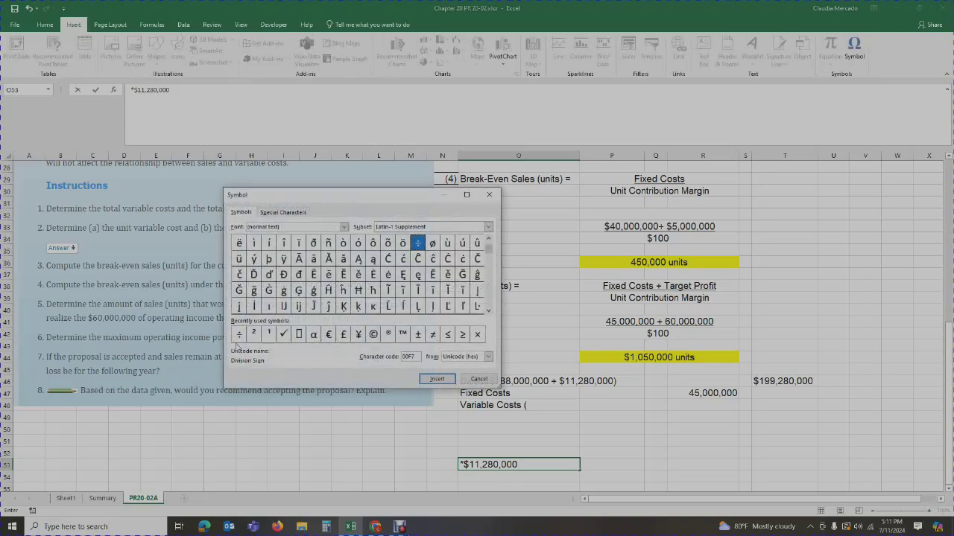
pyautogui.click(239, 334)
pyautogui.click(437, 379)
pyautogui.click(478, 378)
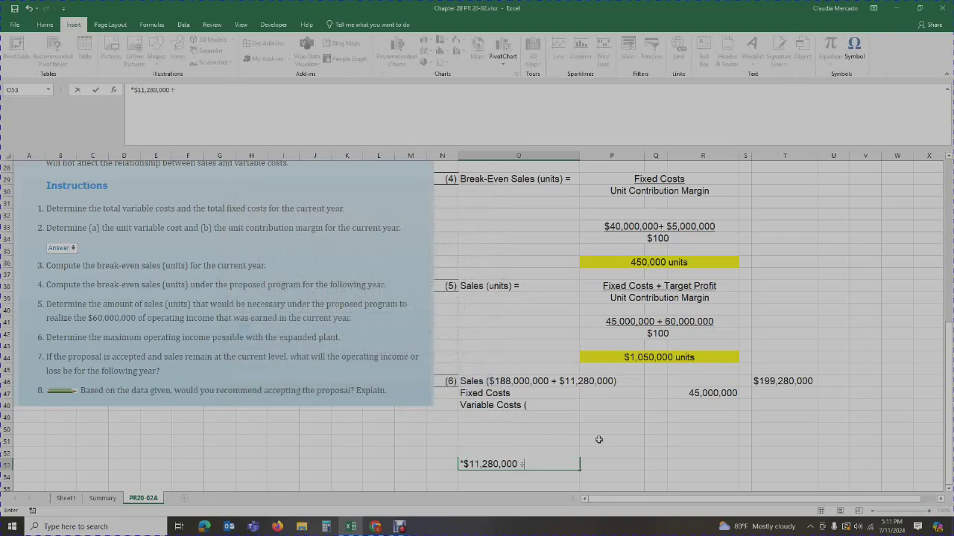
pyautogui.click(605, 442)
pyautogui.click(560, 464)
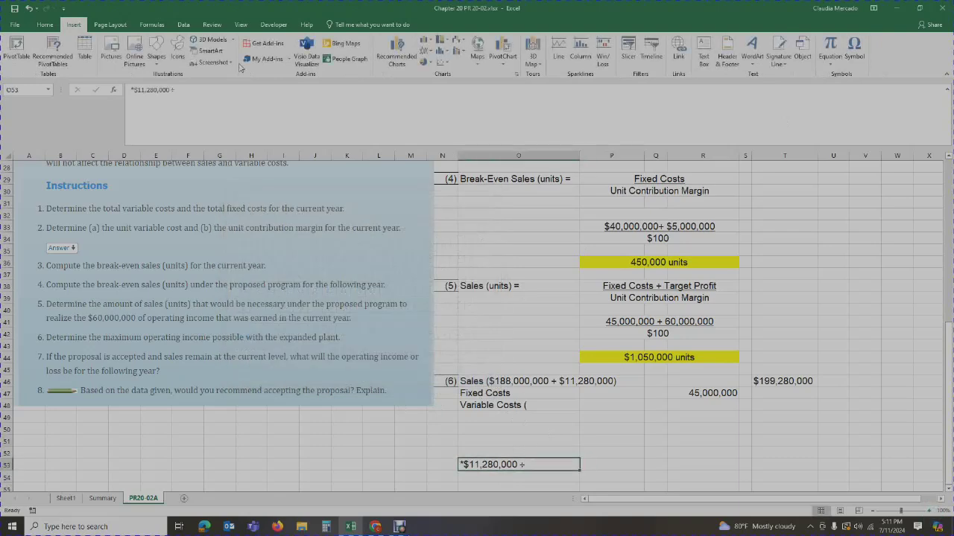
# Step: Check the unit selling price in part (2) and append "$188" to the O53 footnote as the divisor
pyautogui.click(194, 92)
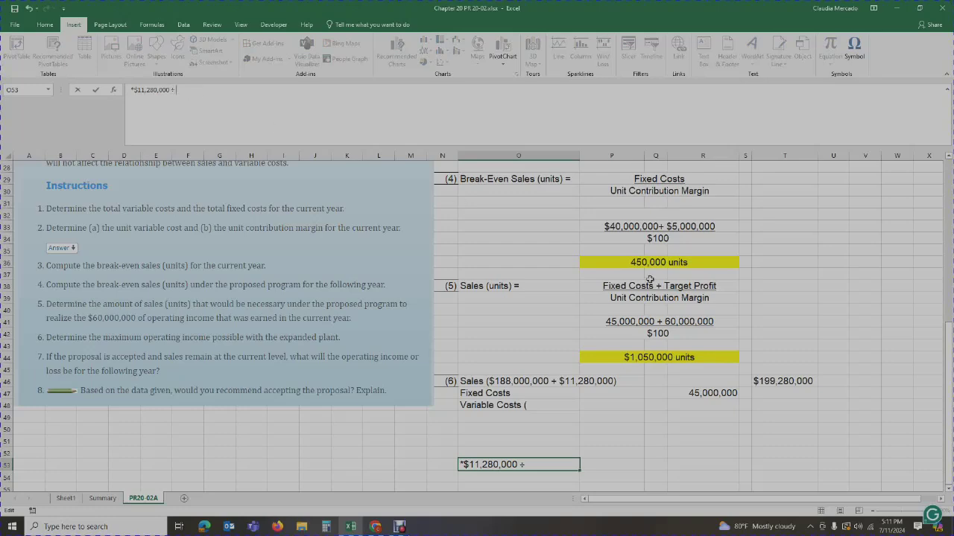
pyautogui.scroll(9, 652, 282)
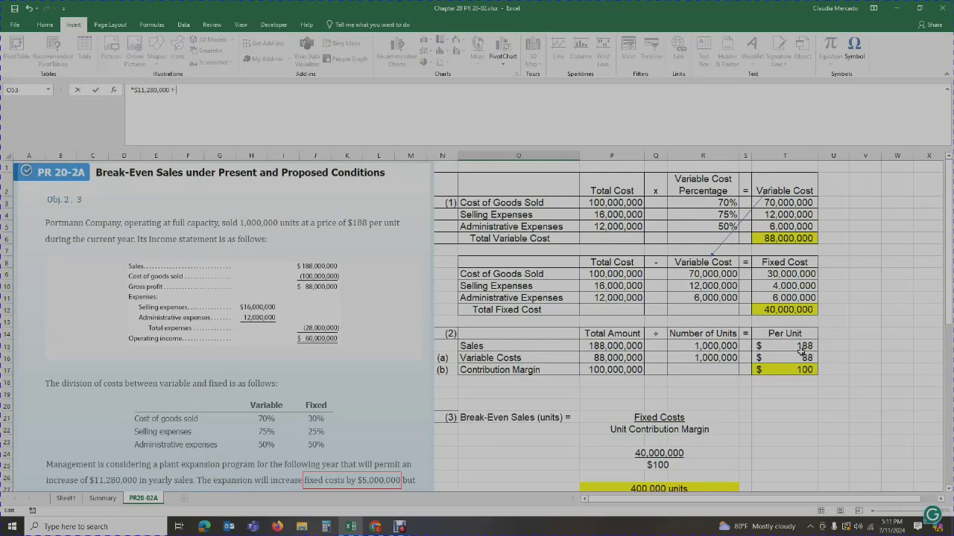
pyautogui.scroll(-8, 801, 352)
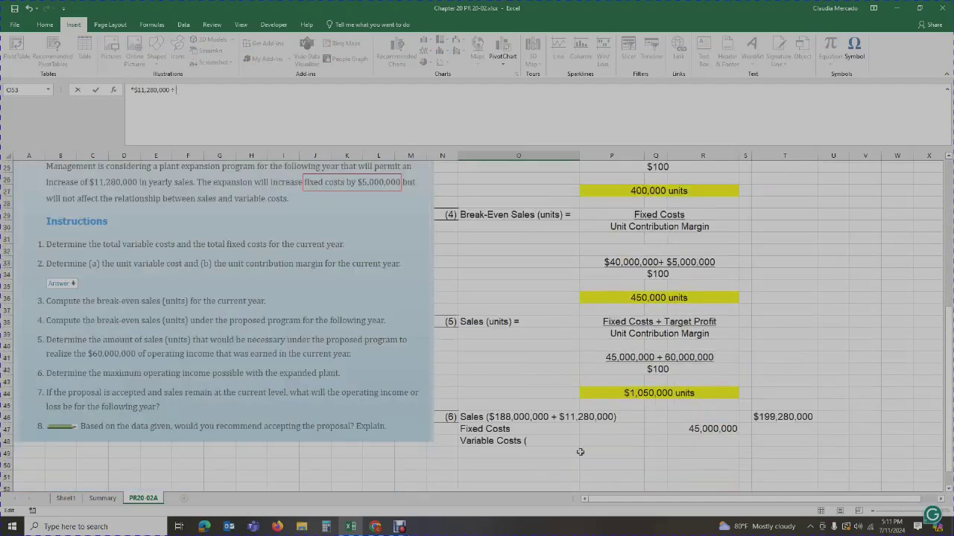
pyautogui.scroll(-3, 567, 475)
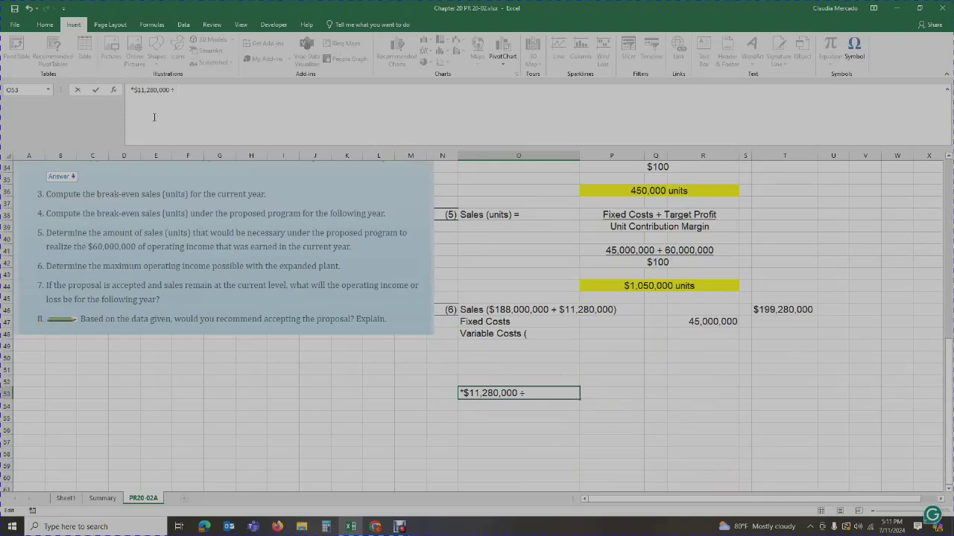
pyautogui.write('$188')
pyautogui.scroll(8, 728, 248)
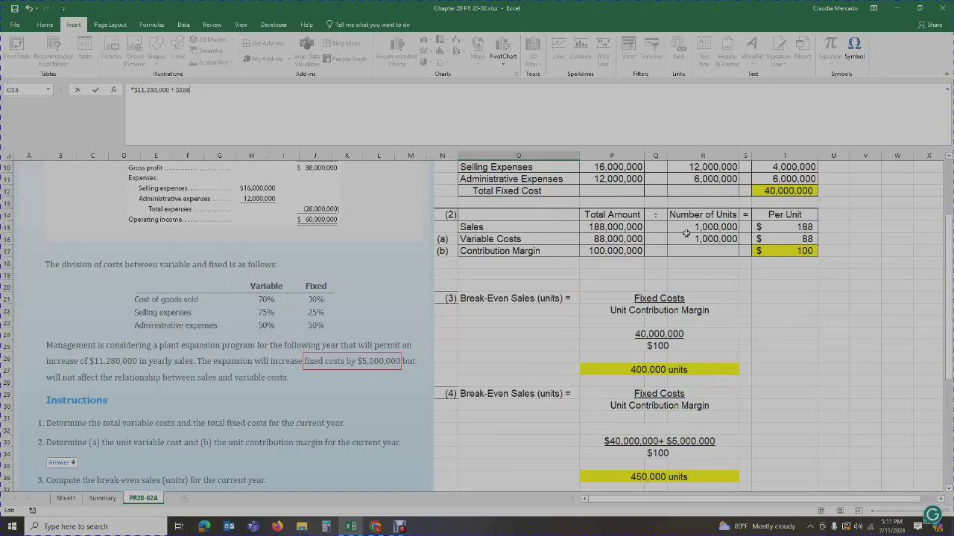
pyautogui.scroll(-7, 535, 398)
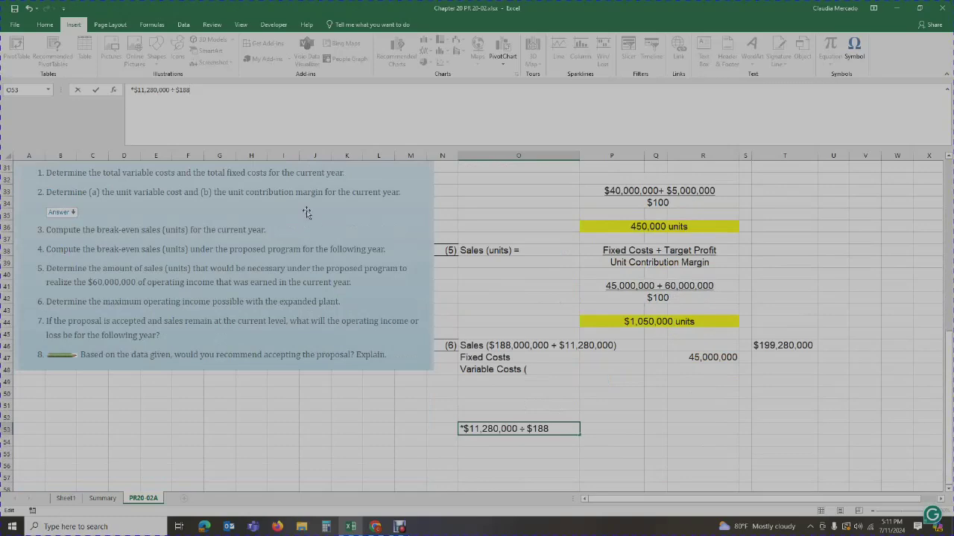
# Step: Enclose the division in the O53 footnote in parentheses and append a plus sign
pyautogui.click(134, 91)
pyautogui.write('(')
pyautogui.click(207, 90)
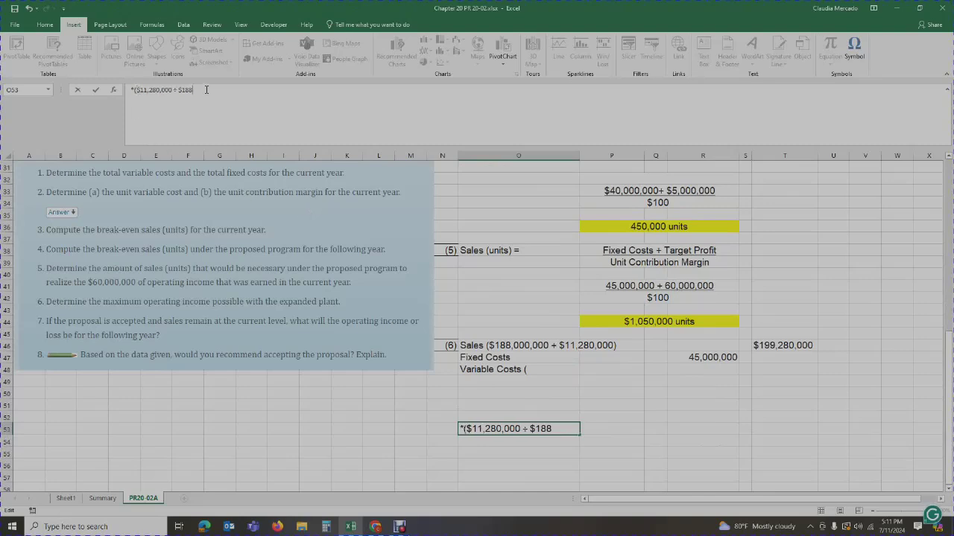
pyautogui.write(') +')
# Step: Check the current year's units sold in the problem text and append "1,000,000 =" to the O53 footnote
pyautogui.scroll(10, 526, 441)
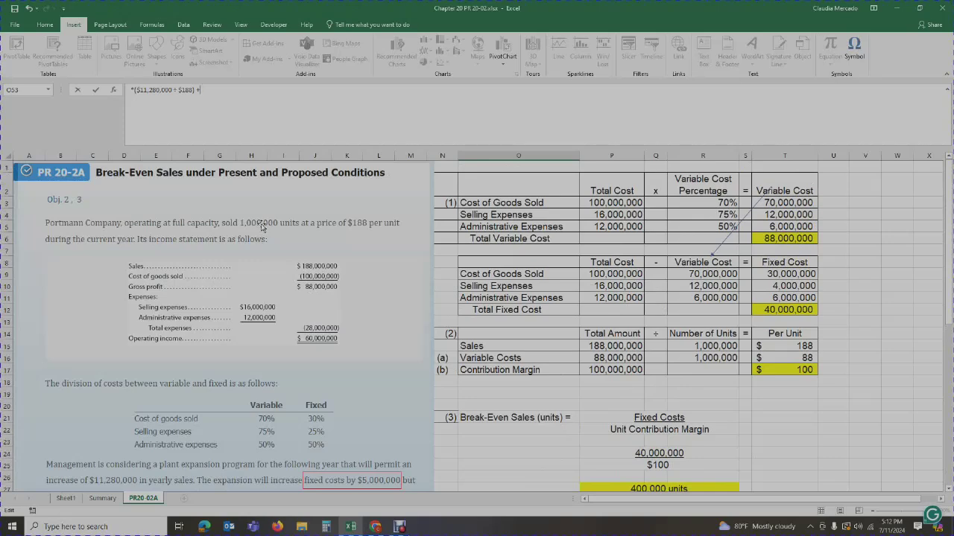
pyautogui.scroll(-10, 555, 469)
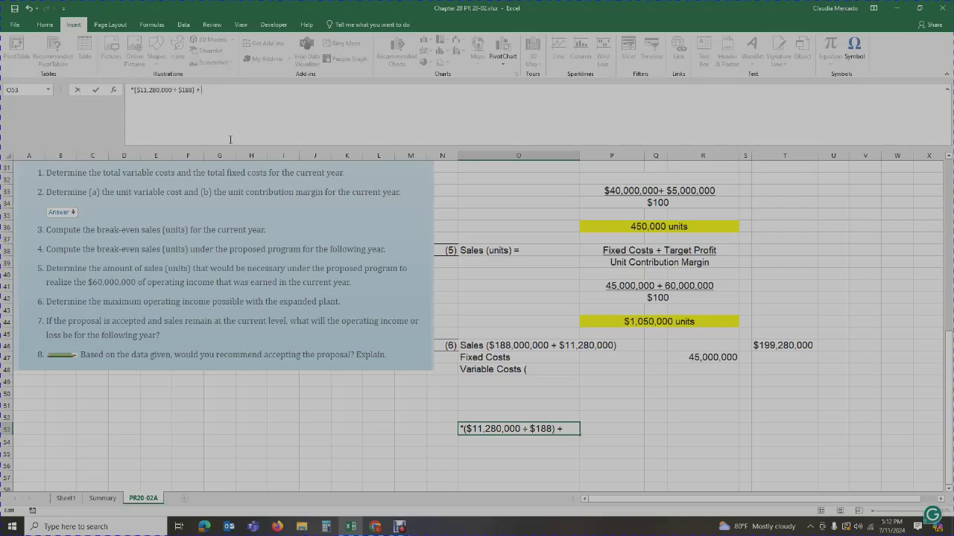
pyautogui.write('1,000,000')
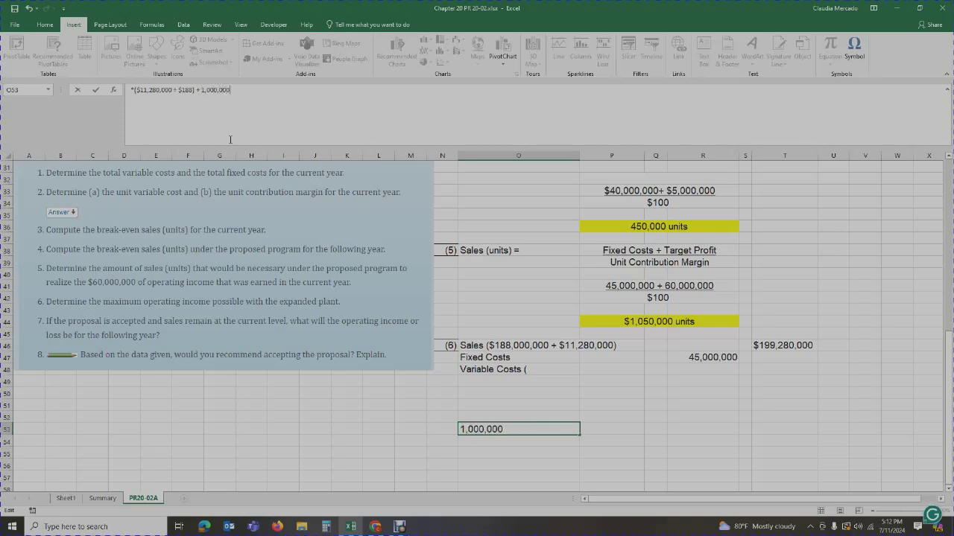
pyautogui.press('Return')
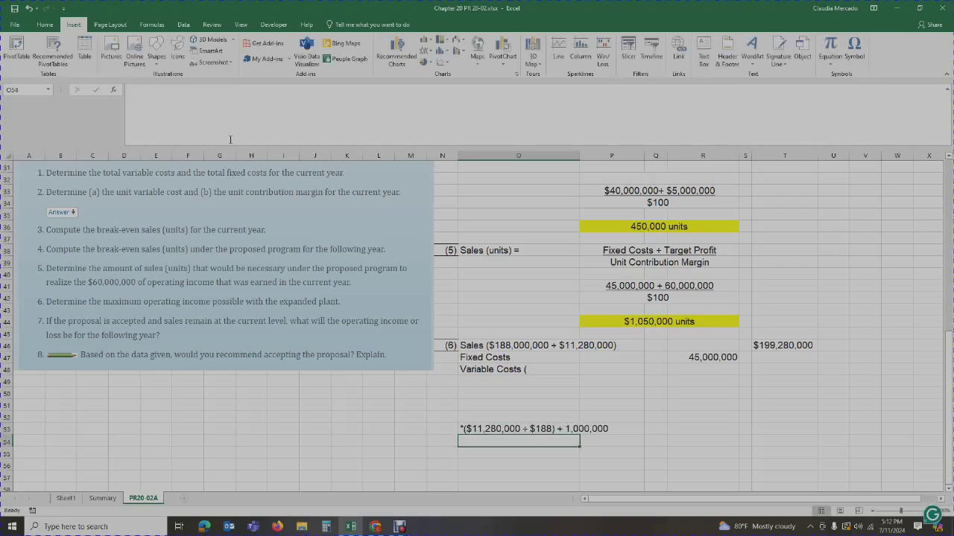
pyautogui.click(486, 431)
pyautogui.click(275, 90)
pyautogui.write('=')
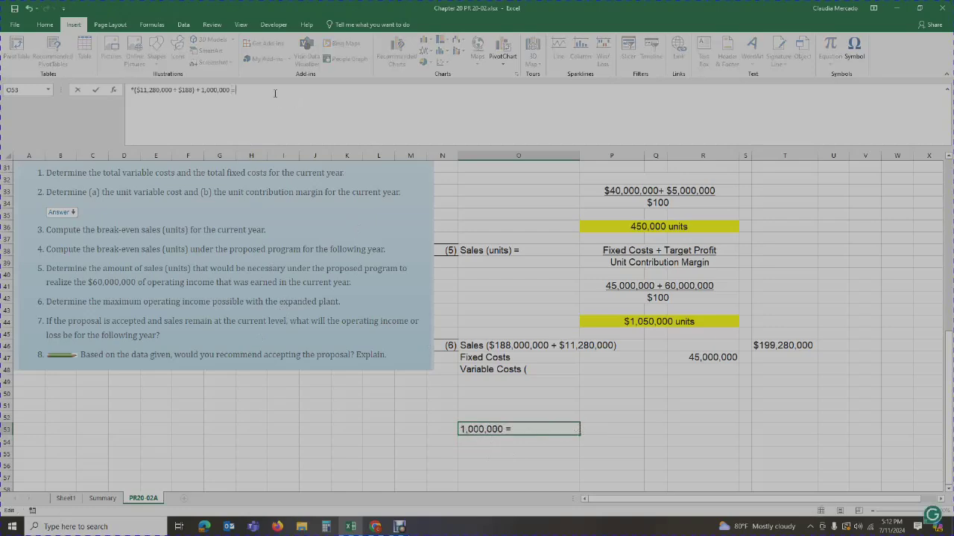
pyautogui.click(679, 455)
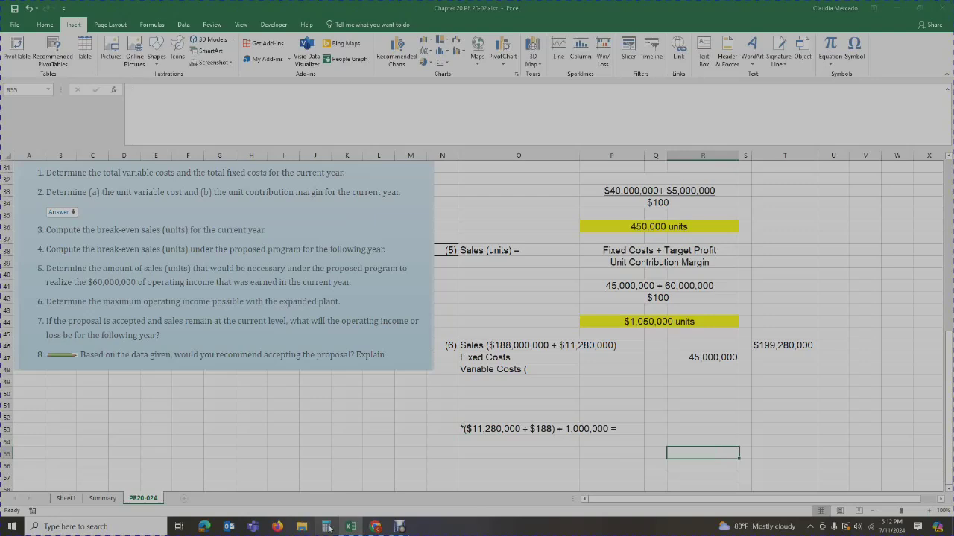
# Step: Switch to Calculator, divide 11,280,000 by 188, and add 1,000,000 to the quotient
pyautogui.click(326, 527)
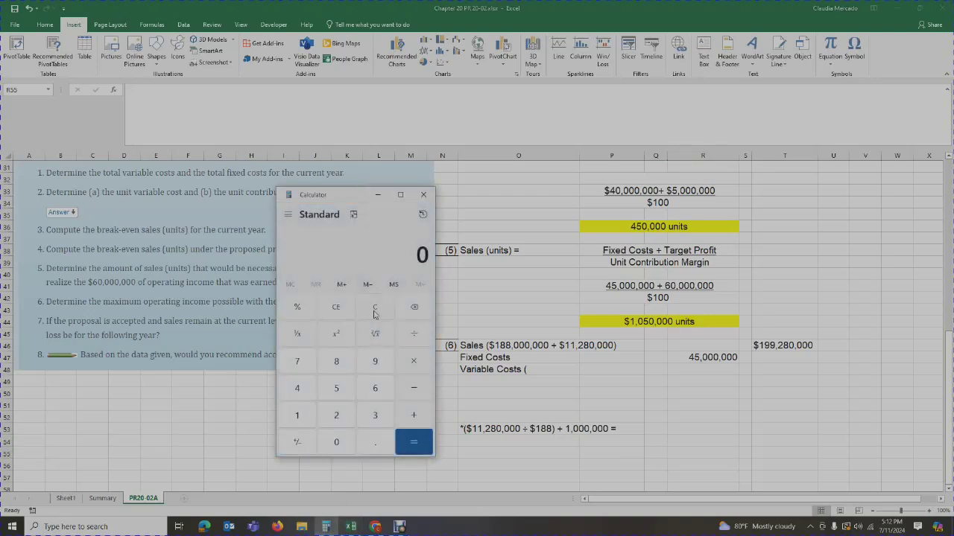
pyautogui.write('11,2800000')
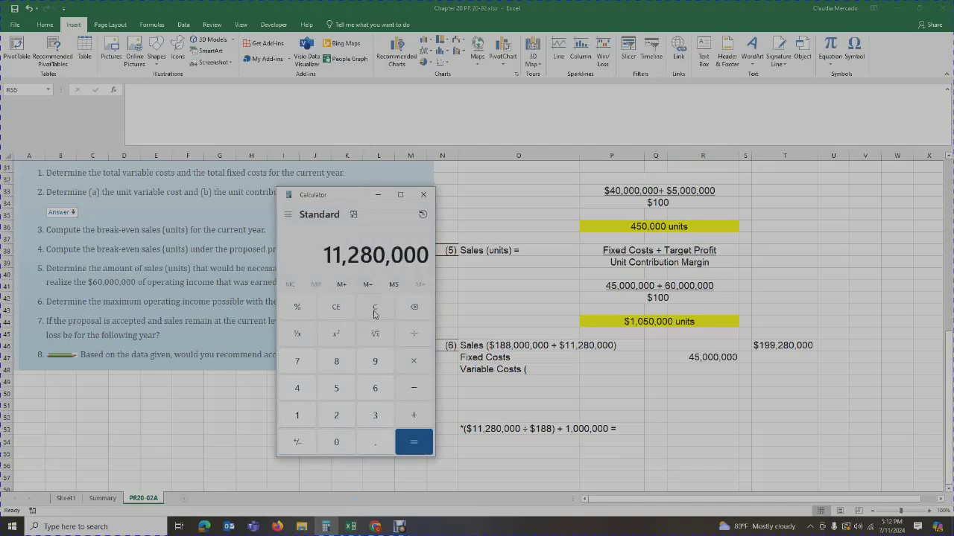
pyautogui.write('/188')
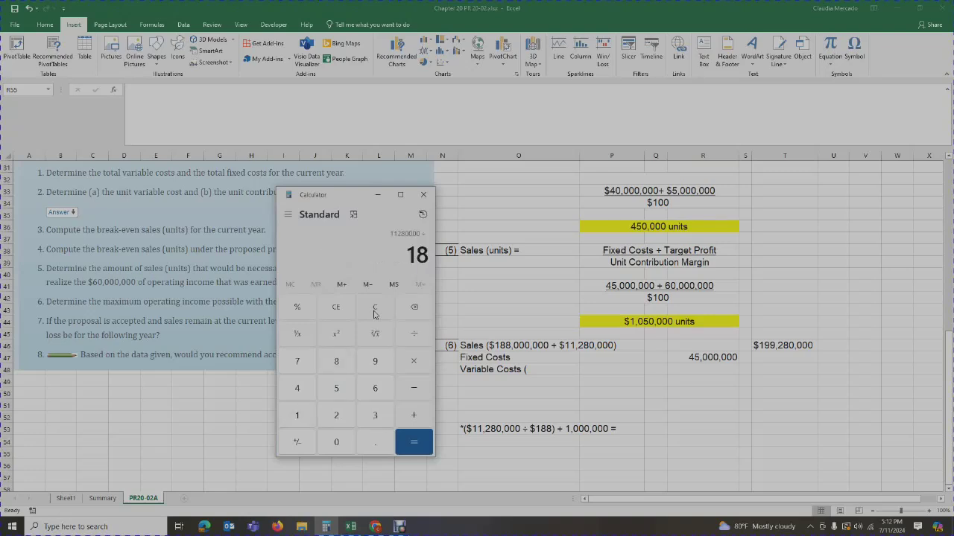
pyautogui.press('Return')
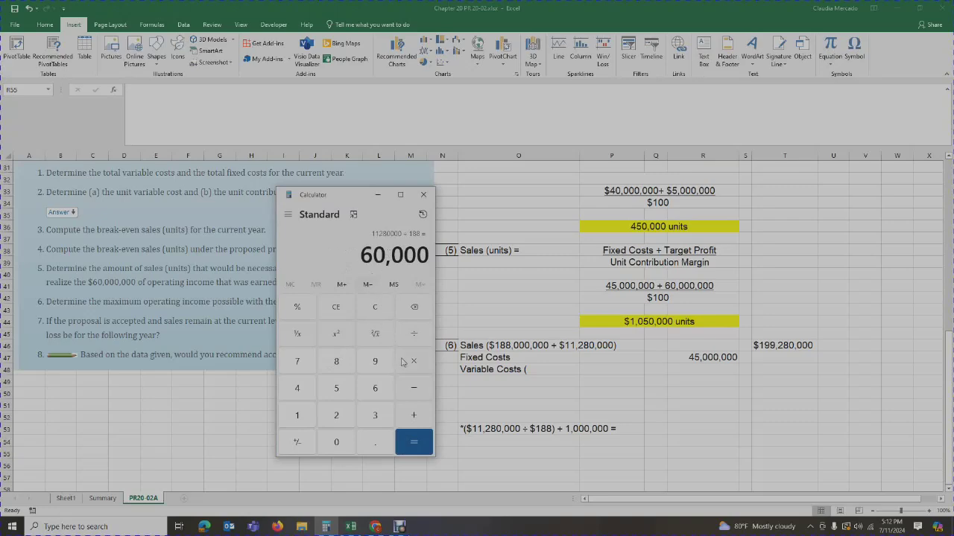
pyautogui.write('+100000')
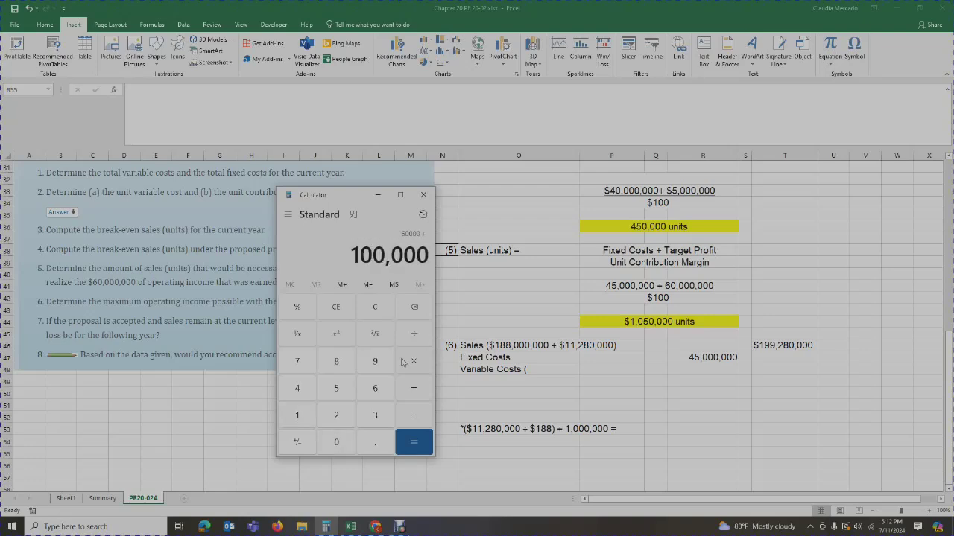
pyautogui.write('0')
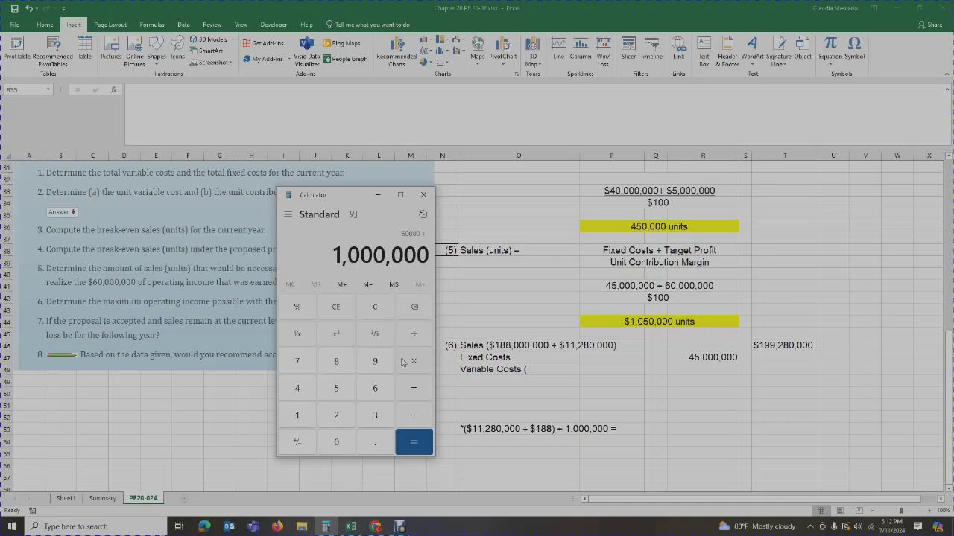
pyautogui.press('Return')
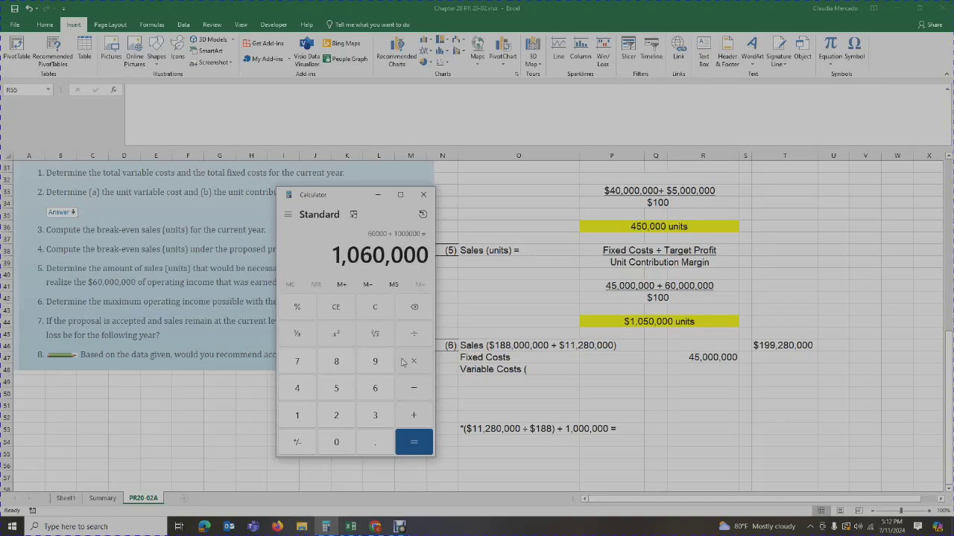
# Step: Switch back to Excel and complete the O53 footnote with "$1,060,000 units" after the equals sign
pyautogui.hotkey('alt', 'Tab')
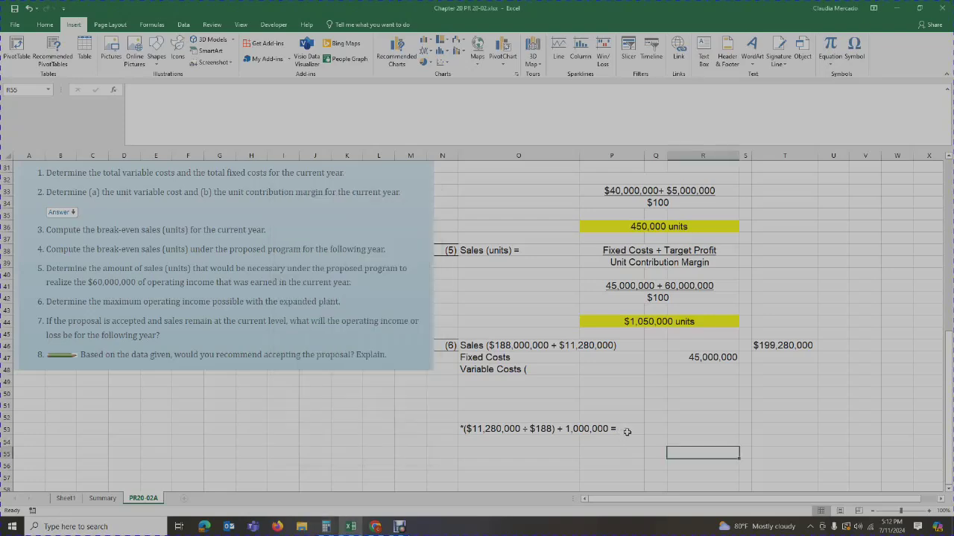
pyautogui.click(463, 430)
pyautogui.click(270, 93)
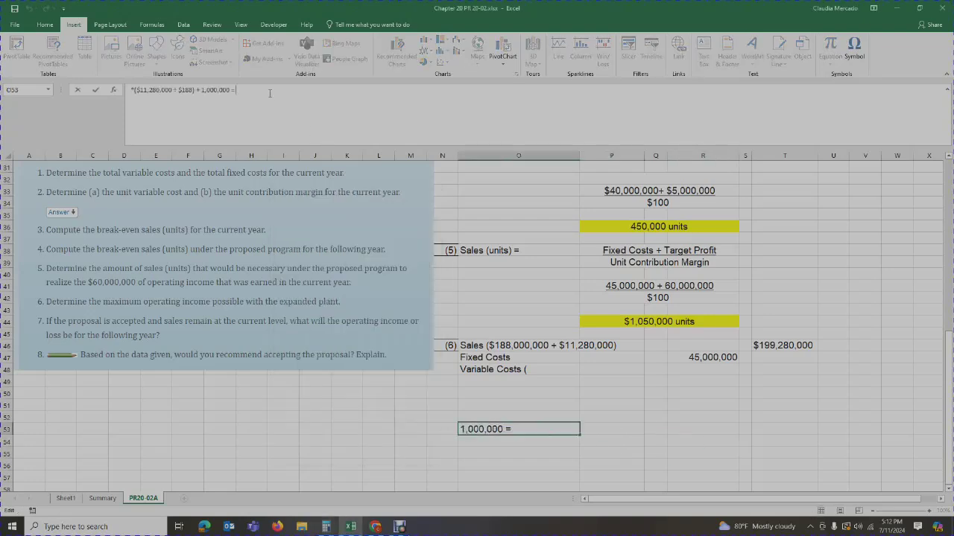
pyautogui.write('$1,060,000')
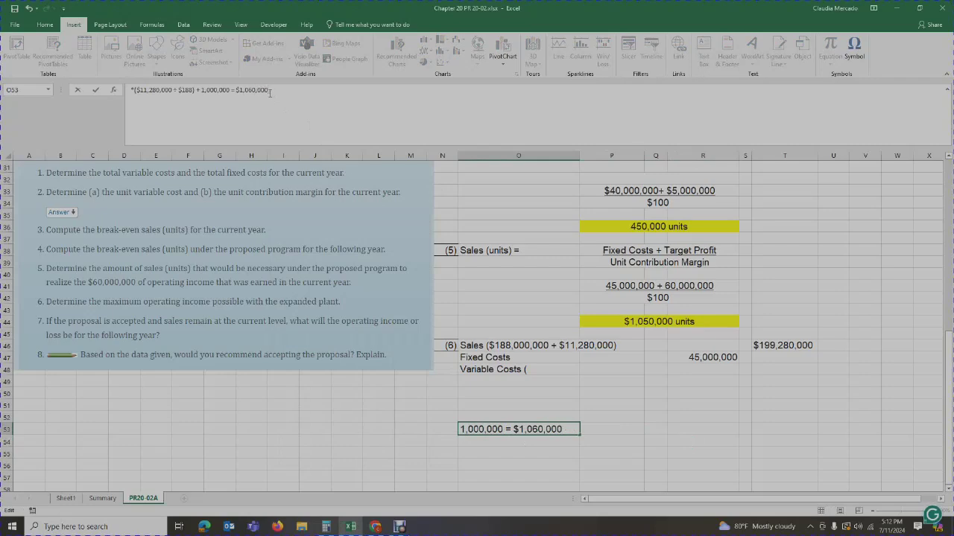
pyautogui.write(' umnits')
pyautogui.press('BackSpace')
pyautogui.press('BackSpace')
pyautogui.press('BackSpace')
pyautogui.press('BackSpace')
pyautogui.press('BackSpace')
pyautogui.write('nits')
pyautogui.press('Tab')
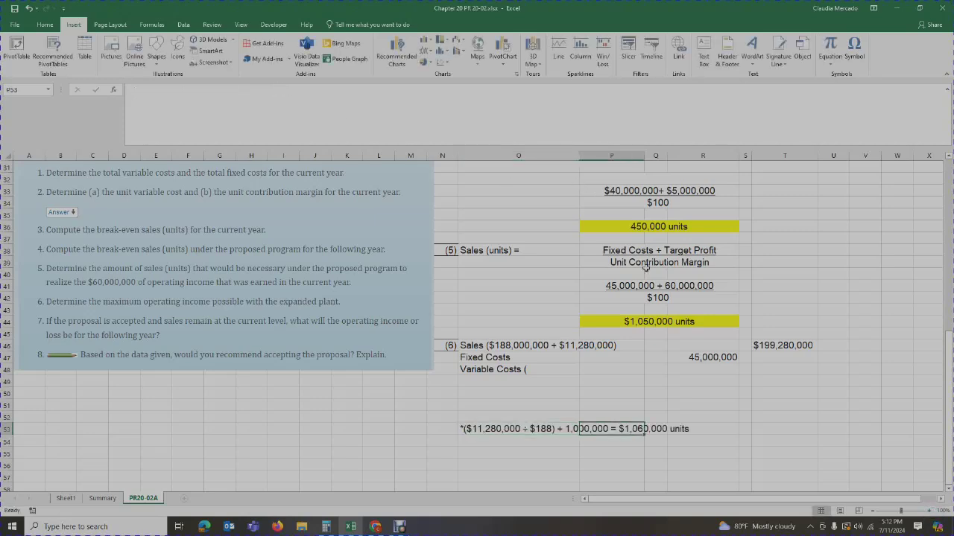
# Step: Append "*1" after the open parenthesis of the Variable Costs label in O48
pyautogui.click(694, 477)
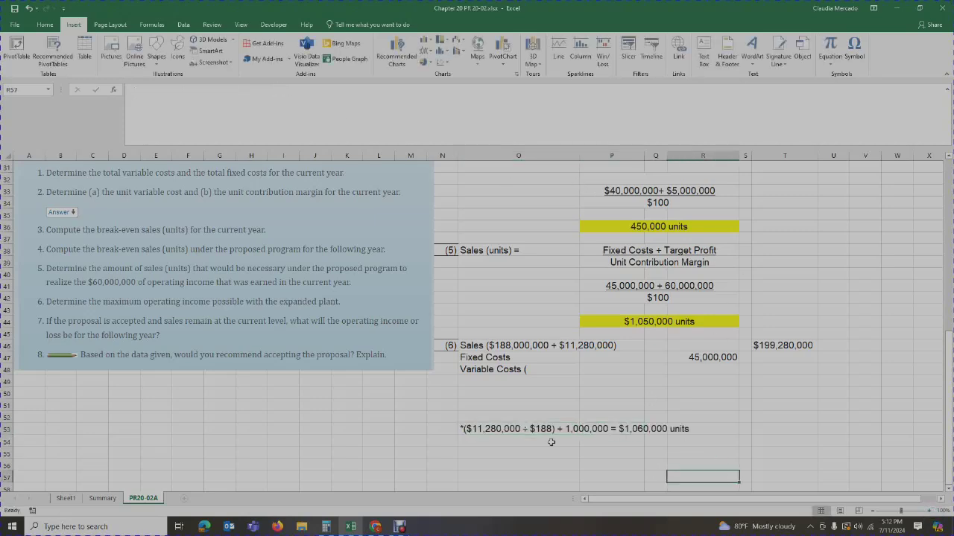
pyautogui.click(516, 369)
pyautogui.click(228, 90)
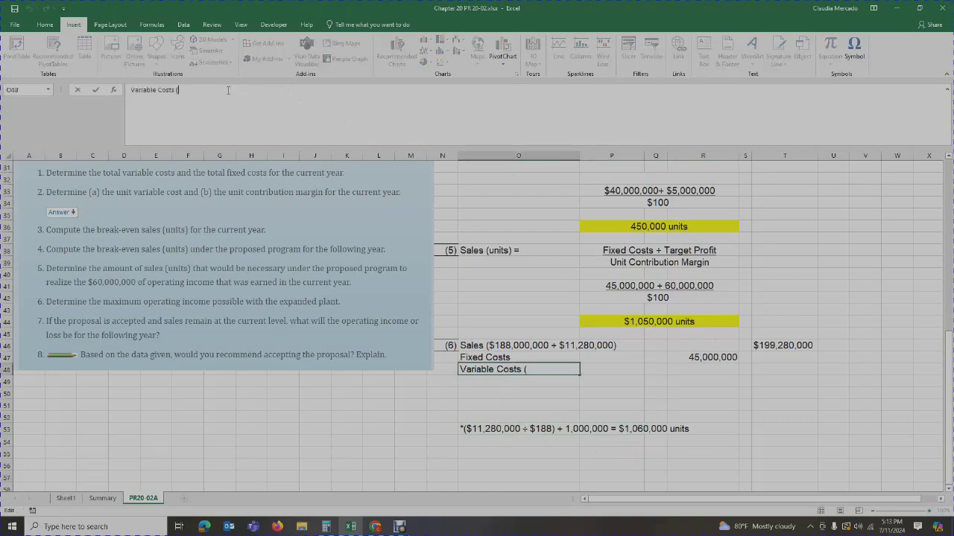
pyautogui.write('*')
pyautogui.click(639, 431)
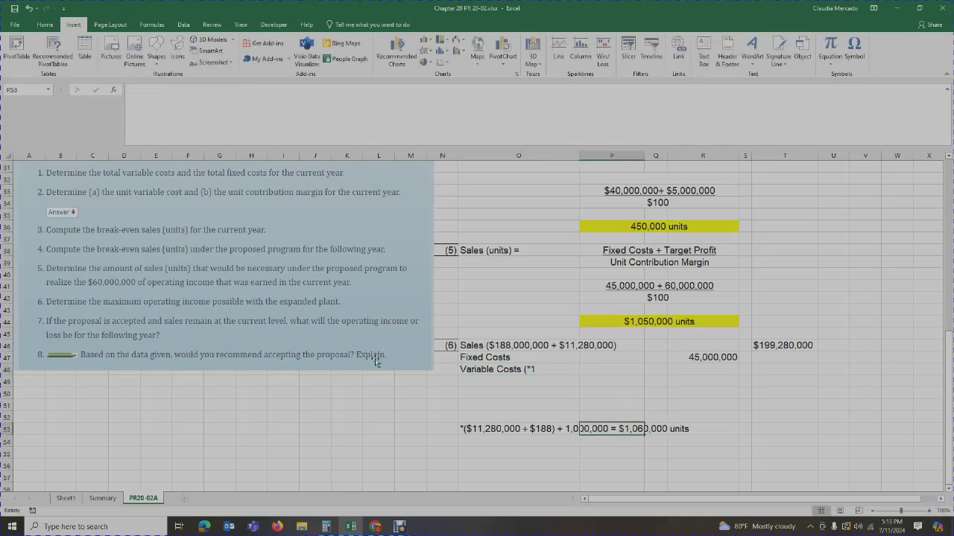
# Step: Remove the dollar sign before 1,060,000 in the O53 footnote so it ends with "=1,060,000 units"
pyautogui.click(475, 431)
pyautogui.click(240, 91)
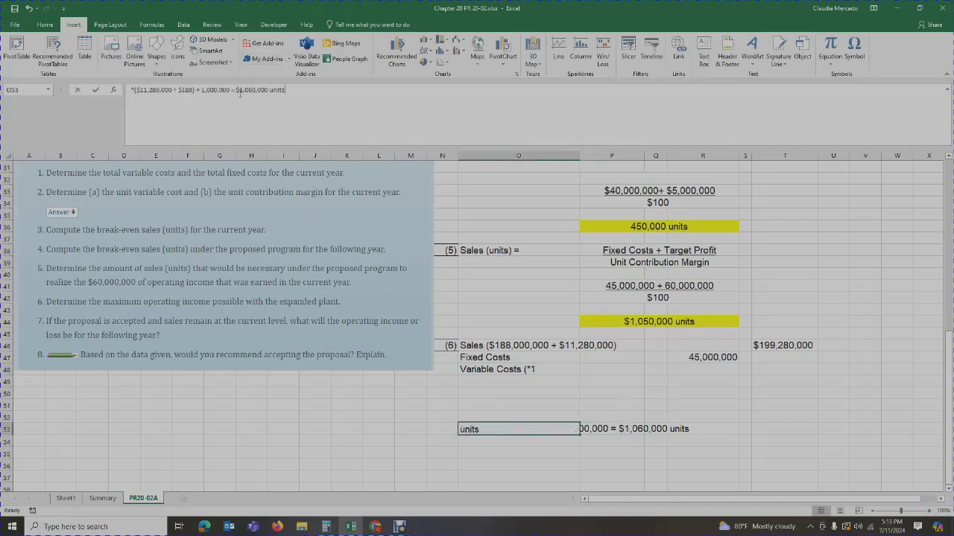
pyautogui.press('BackSpace')
pyautogui.press('Delete')
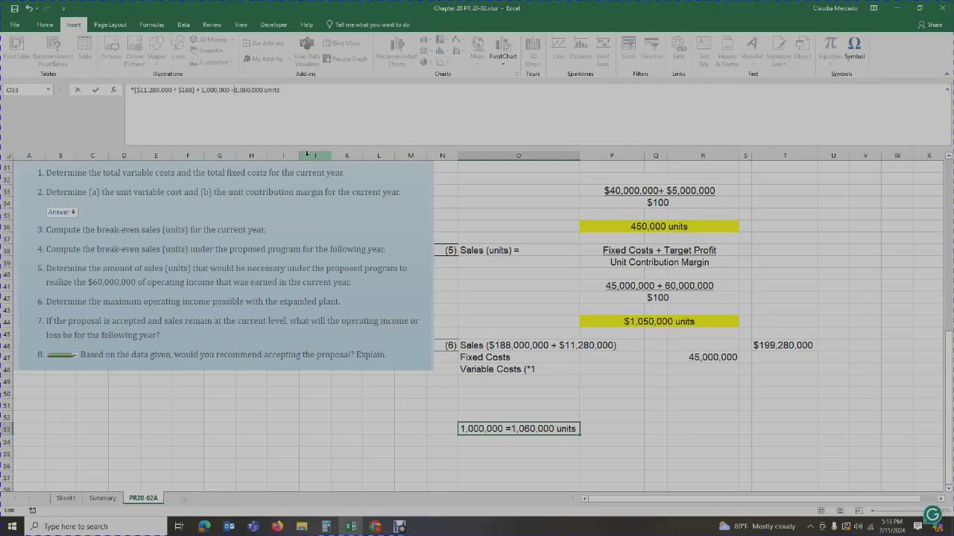
pyautogui.click(639, 487)
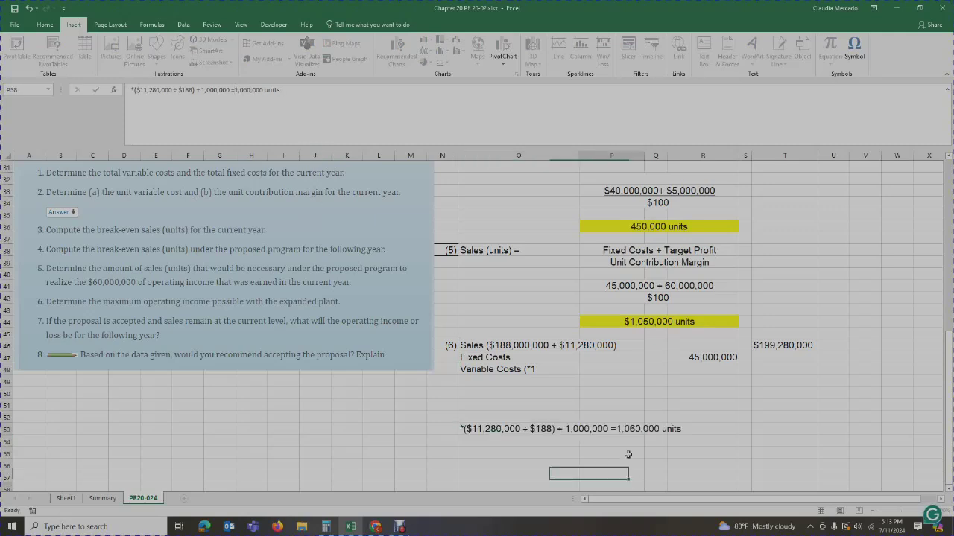
# Step: Check the unit variable cost in part (2) and complete the O48 label as "Variable Costs (*1,060,000 units X $88)"
pyautogui.click(506, 370)
pyautogui.click(193, 90)
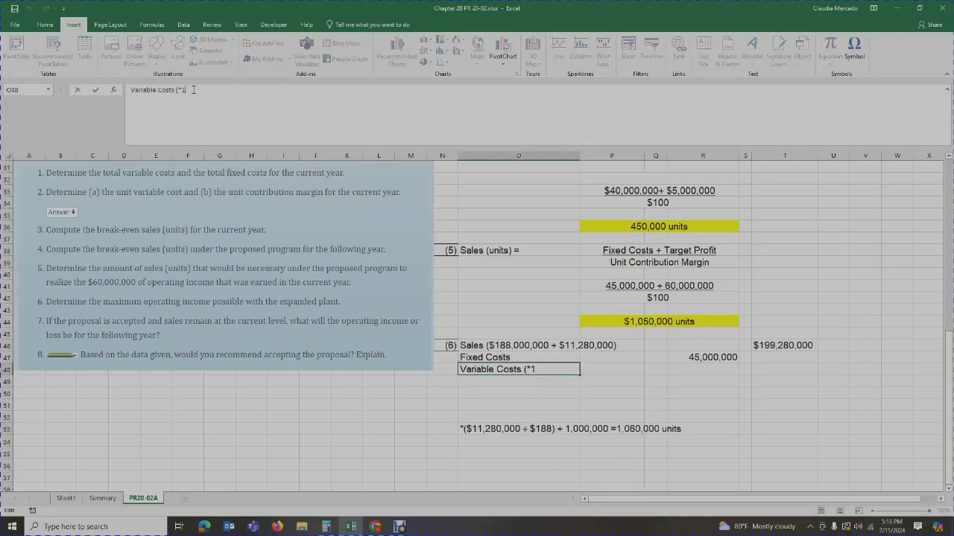
pyautogui.write(',060,0')
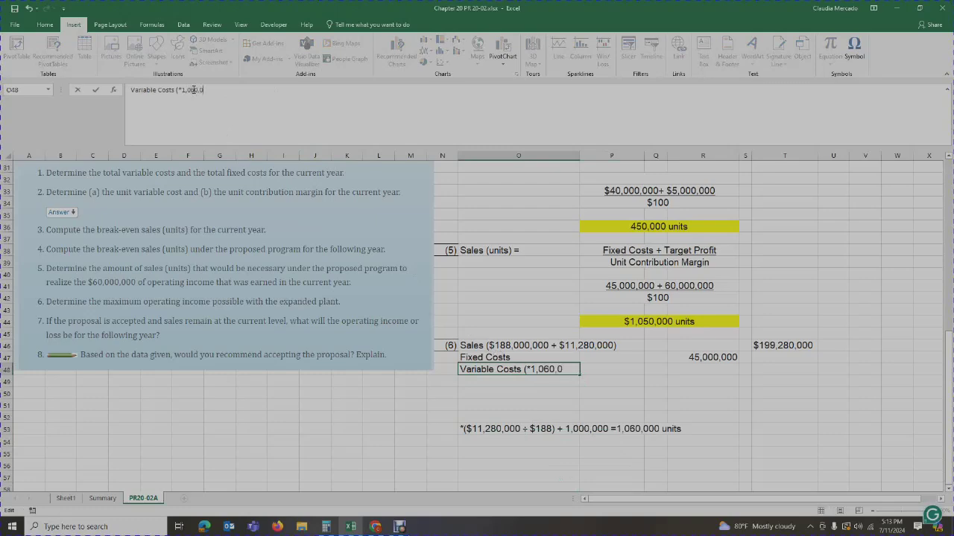
pyautogui.write('00')
pyautogui.write(' units X')
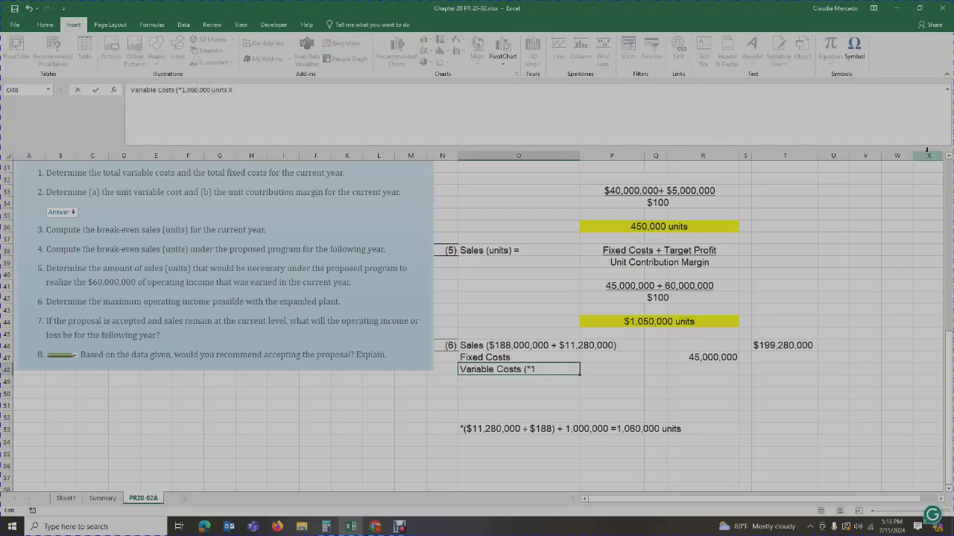
pyautogui.scroll(8, 820, 235)
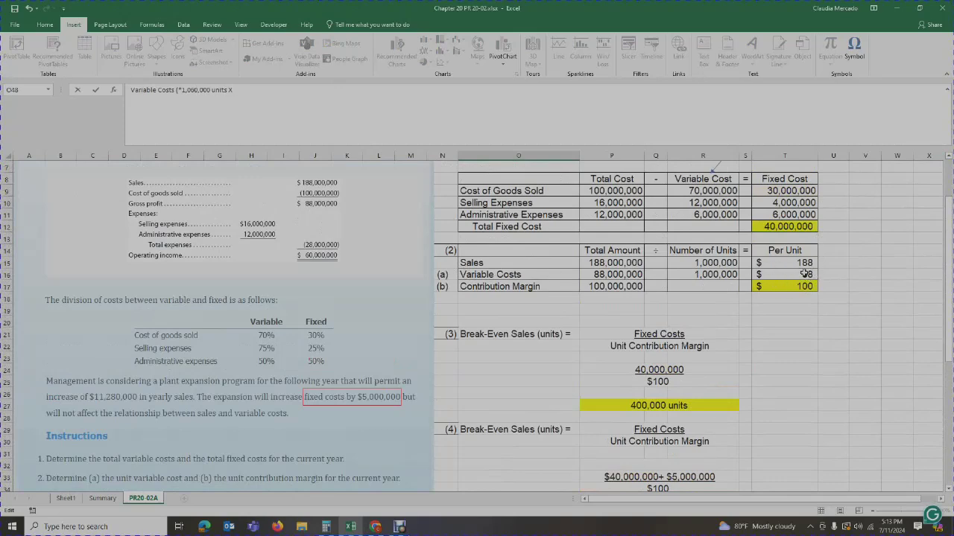
pyautogui.scroll(-5, 812, 285)
pyautogui.scroll(-3, 812, 285)
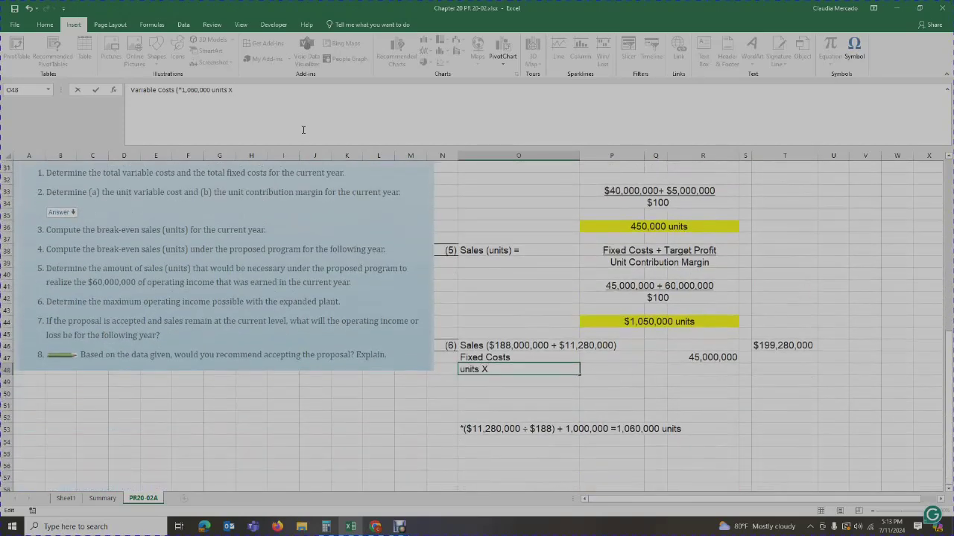
pyautogui.write('$88)')
pyautogui.press('Tab')
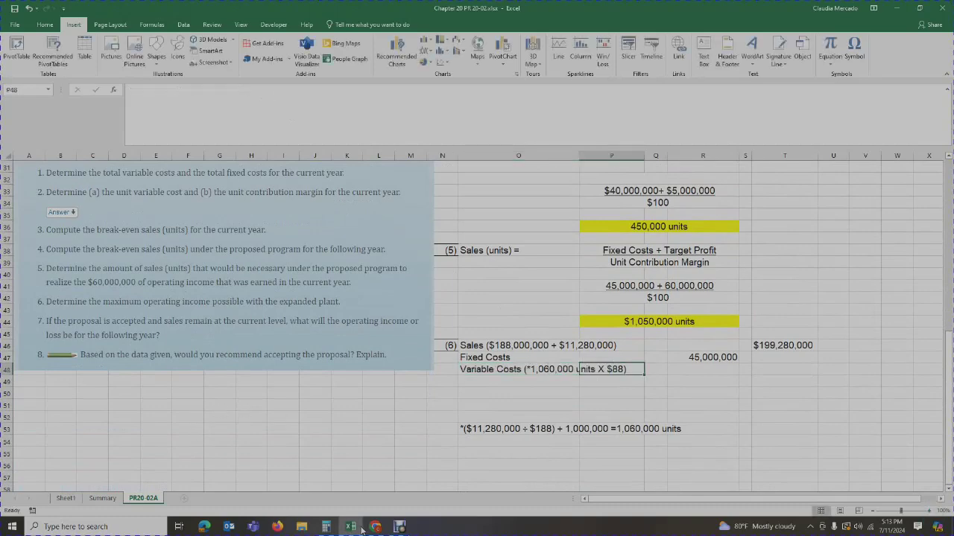
# Step: Switch to Calculator, clear it, and multiply 1,060,000 by 88
pyautogui.click(325, 526)
pyautogui.click(373, 314)
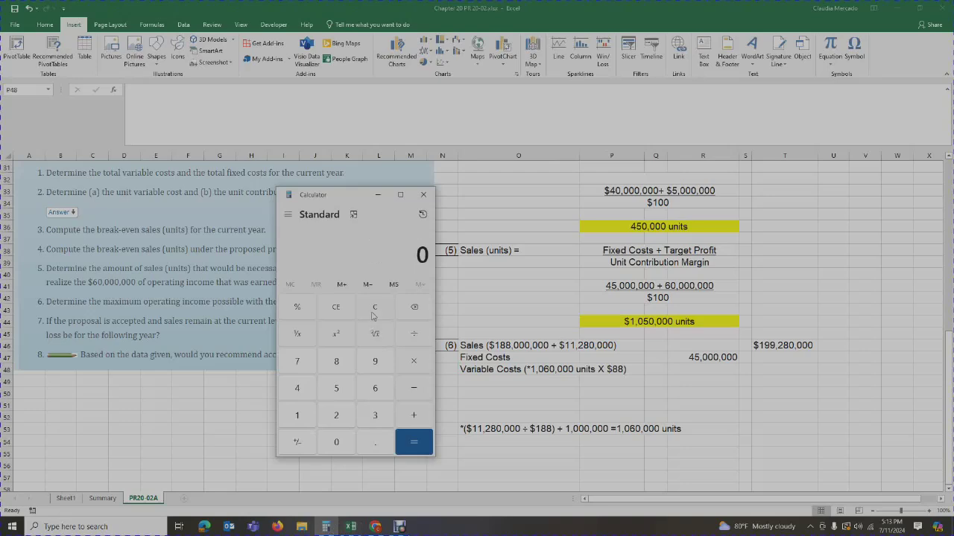
pyautogui.write('1060000')
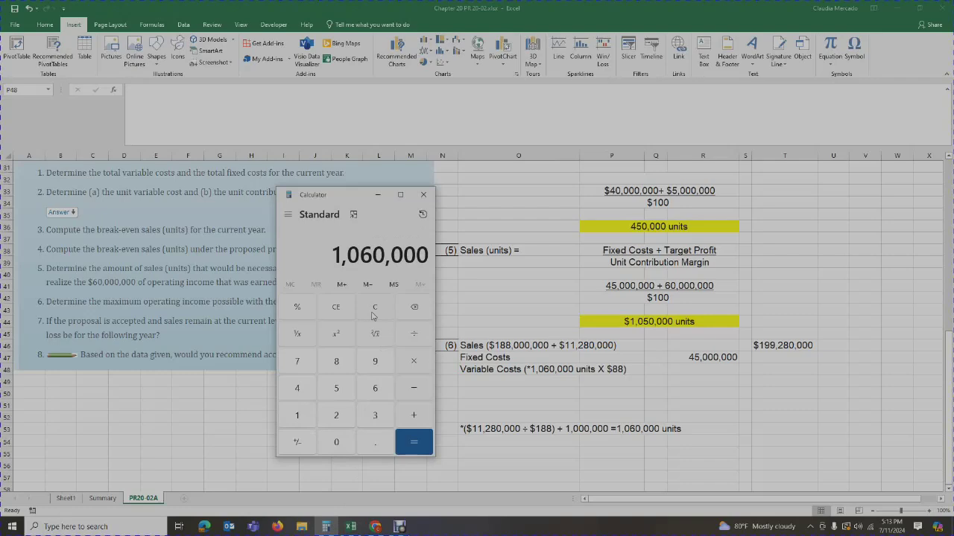
pyautogui.press('*')
pyautogui.write('88')
pyautogui.press('Return')
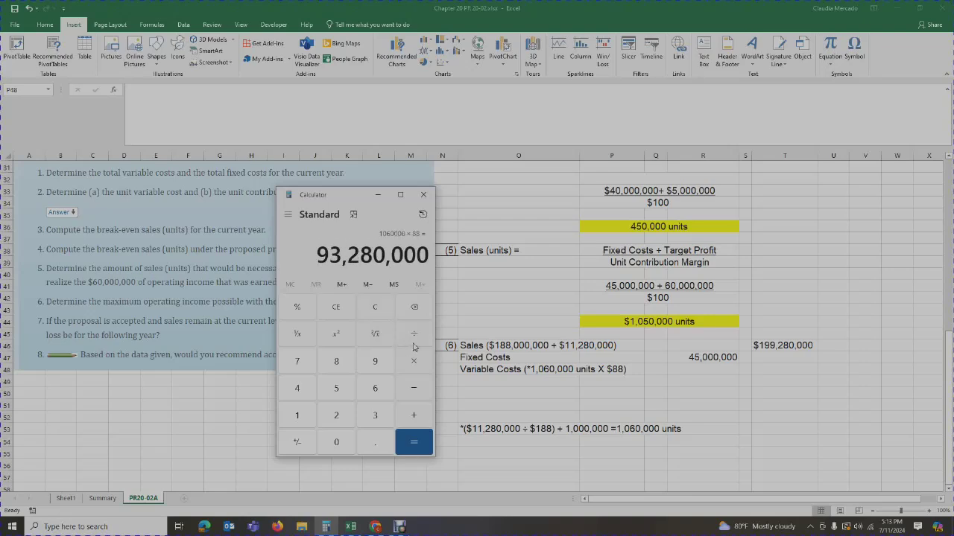
# Step: Switch back to Excel, enter 93,280,000 as the variable costs in R48, and underline the two cost amounts in R47:R48
pyautogui.click(698, 368)
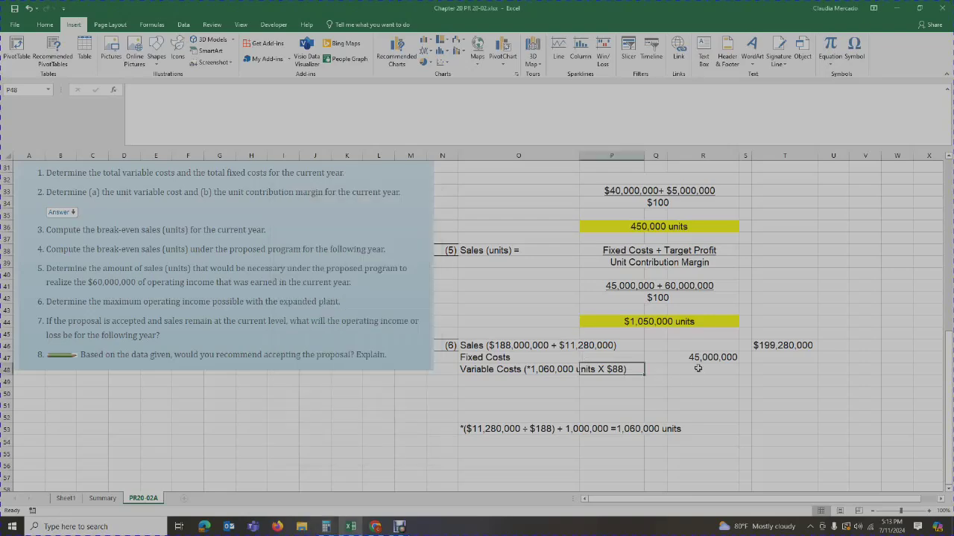
pyautogui.click(701, 368)
pyautogui.write('93')
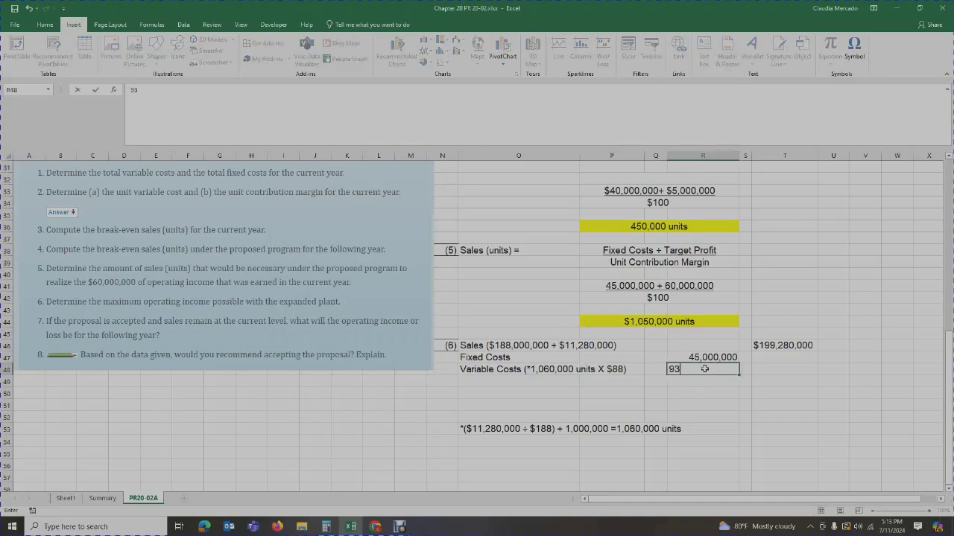
pyautogui.write(',280,000')
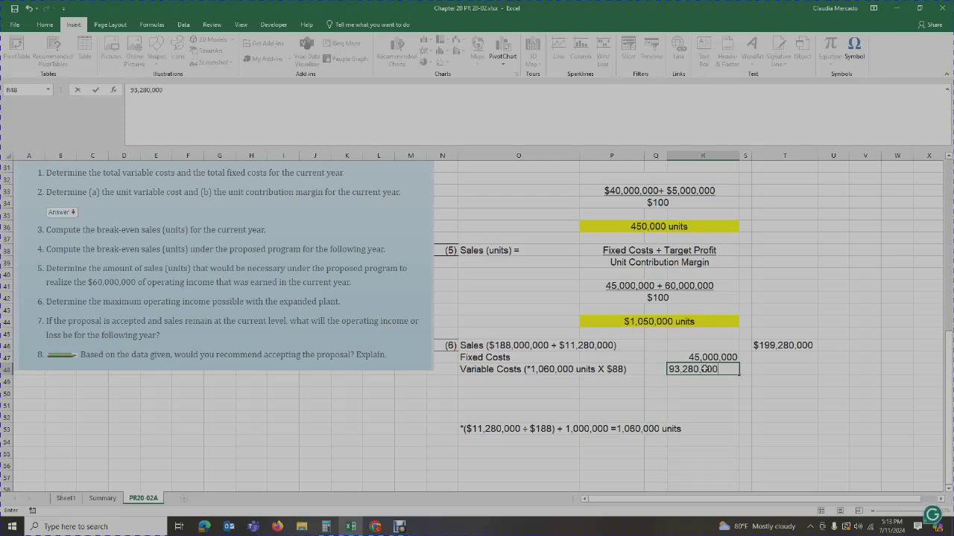
pyautogui.press('Return')
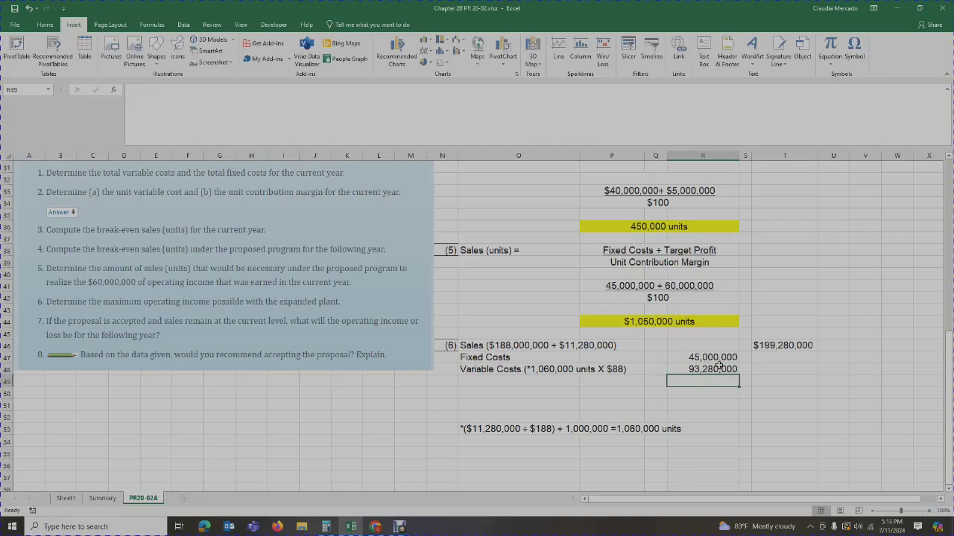
pyautogui.moveTo(717, 357); pyautogui.dragTo(717, 369)
pyautogui.click(45, 24)
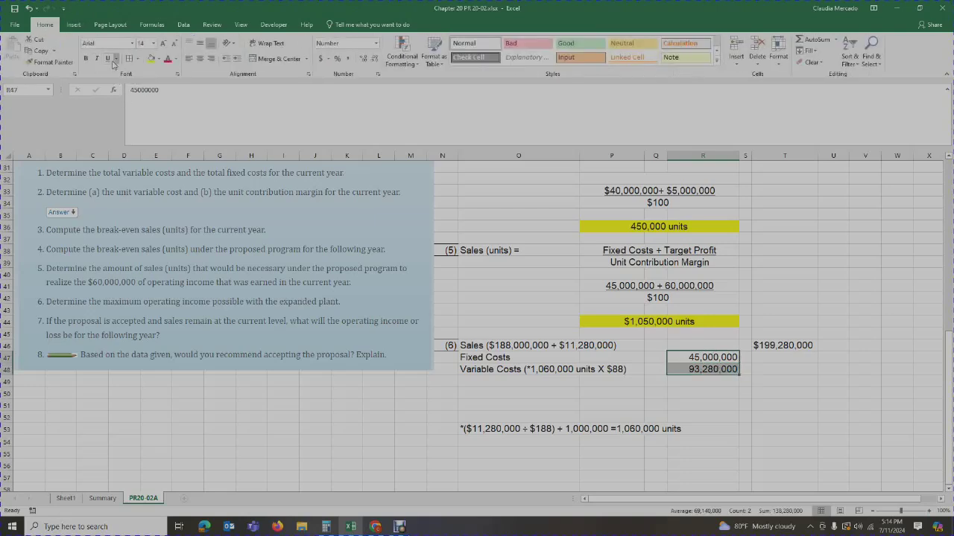
# Step: Total the fixed and variable costs in T48 with the formula =SUM(R47:R48)
pyautogui.click(770, 367)
pyautogui.write('=')
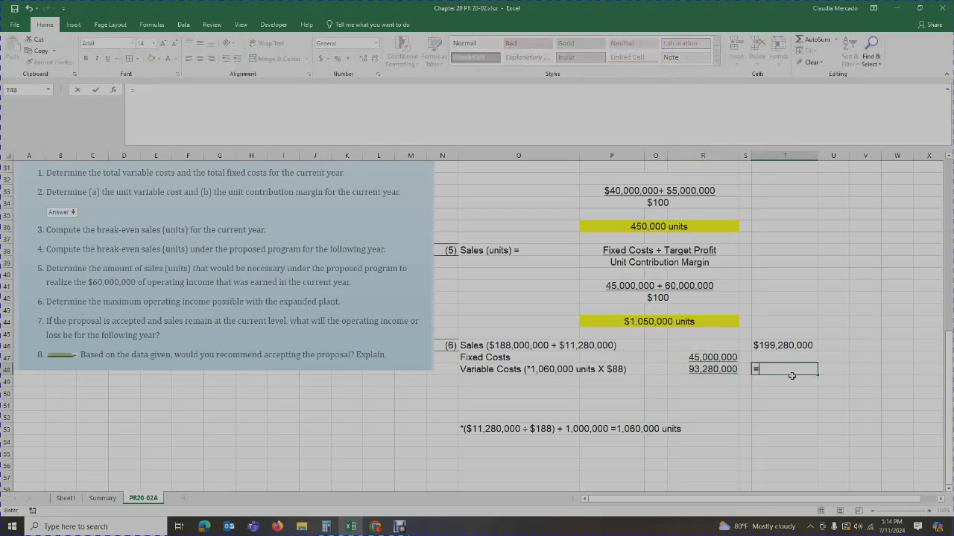
pyautogui.write('sum(')
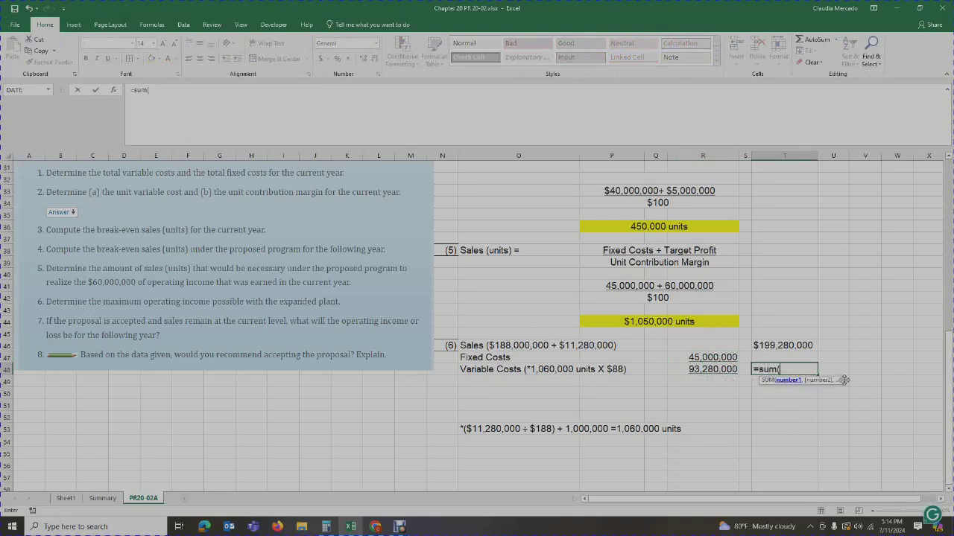
pyautogui.moveTo(712, 359); pyautogui.dragTo(712, 369)
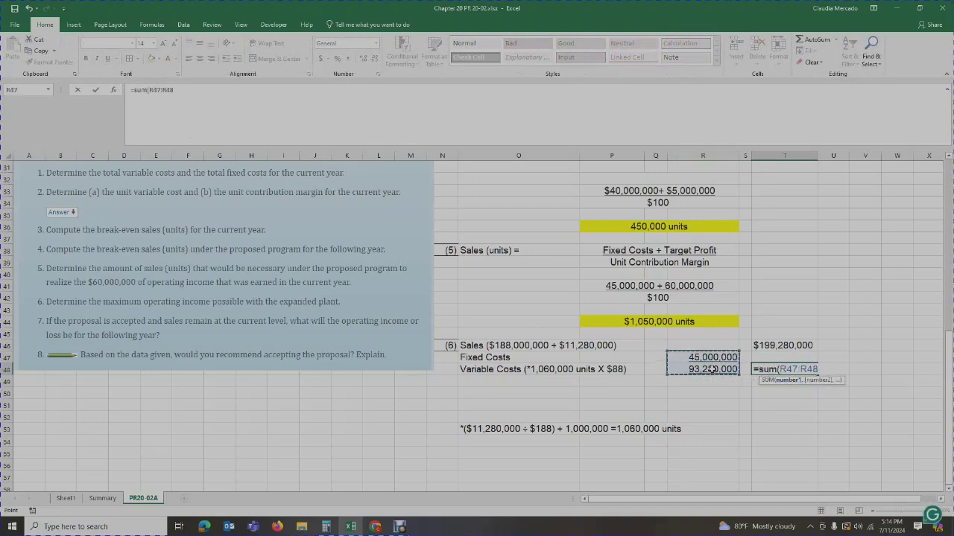
pyautogui.write(')')
pyautogui.press('Return')
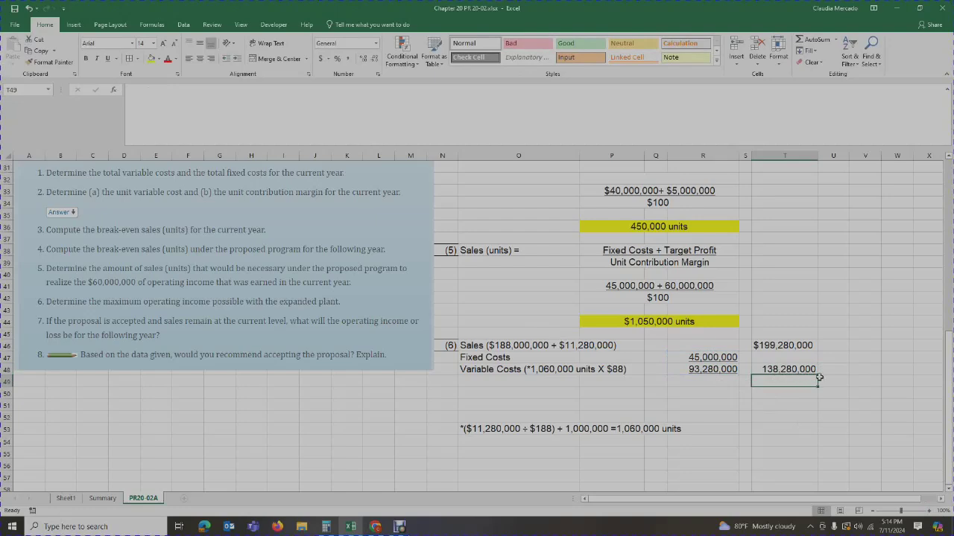
# Step: Enter the label "Operating Income" in O49 and underline the total costs in T48
pyautogui.click(531, 382)
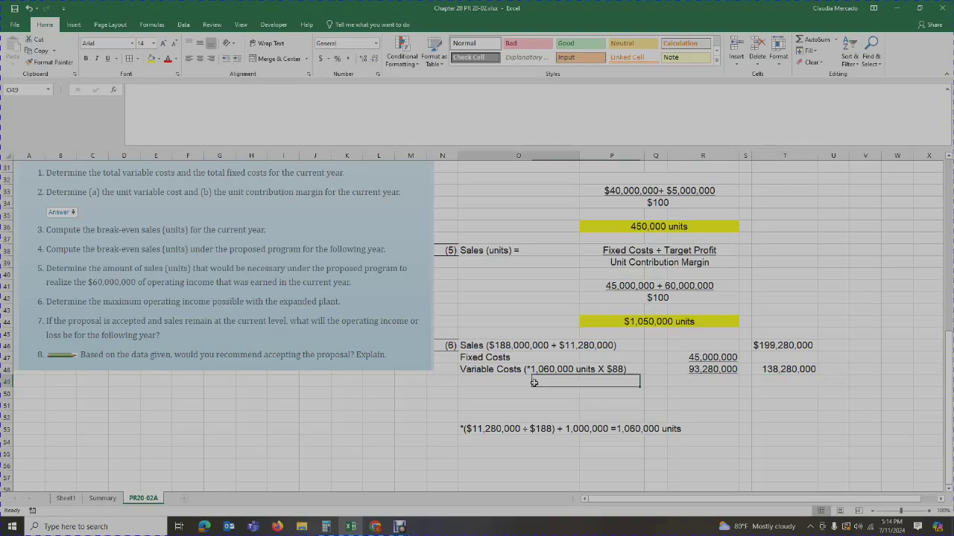
pyautogui.write('Operatin')
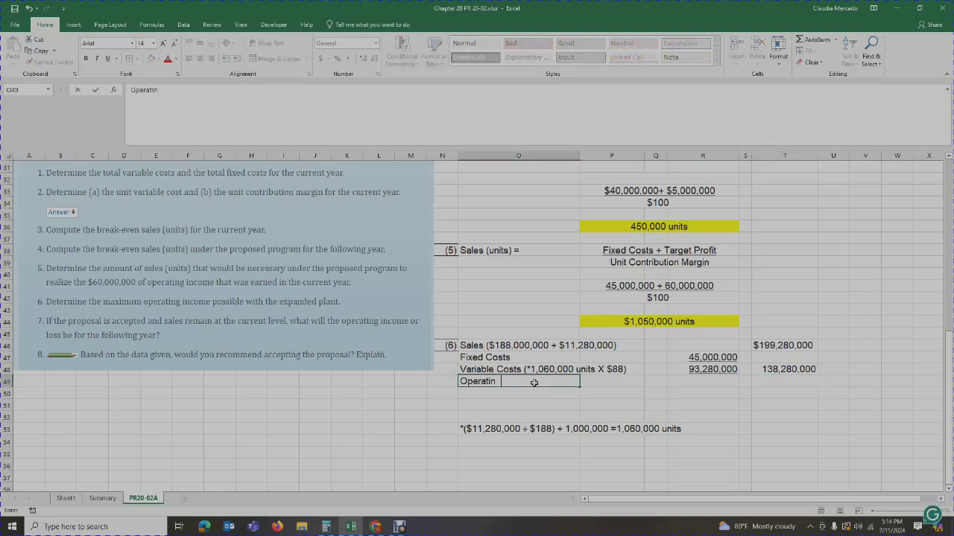
pyautogui.write('g Income')
pyautogui.press('Right')
pyautogui.press('Right')
pyautogui.press('Right')
pyautogui.press('Right')
pyautogui.press('Right')
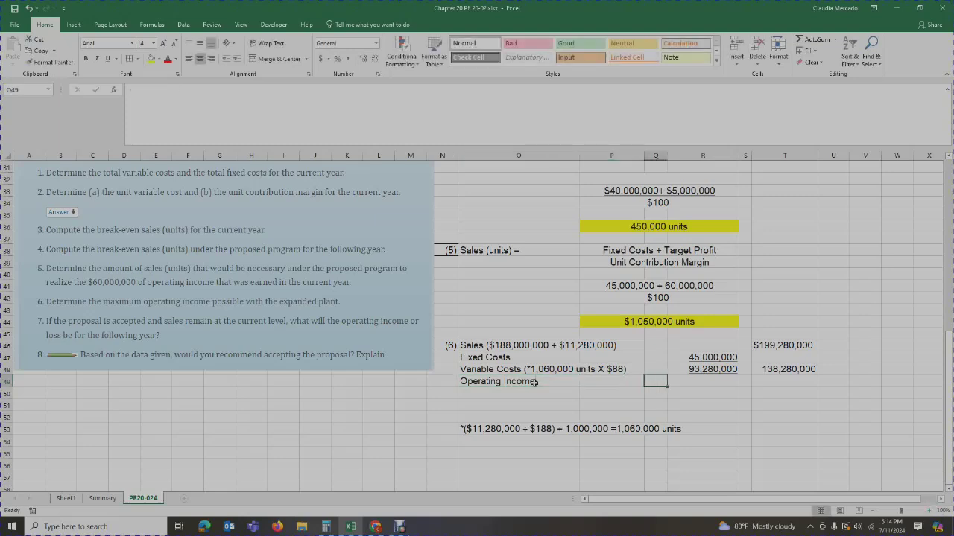
pyautogui.click(783, 371)
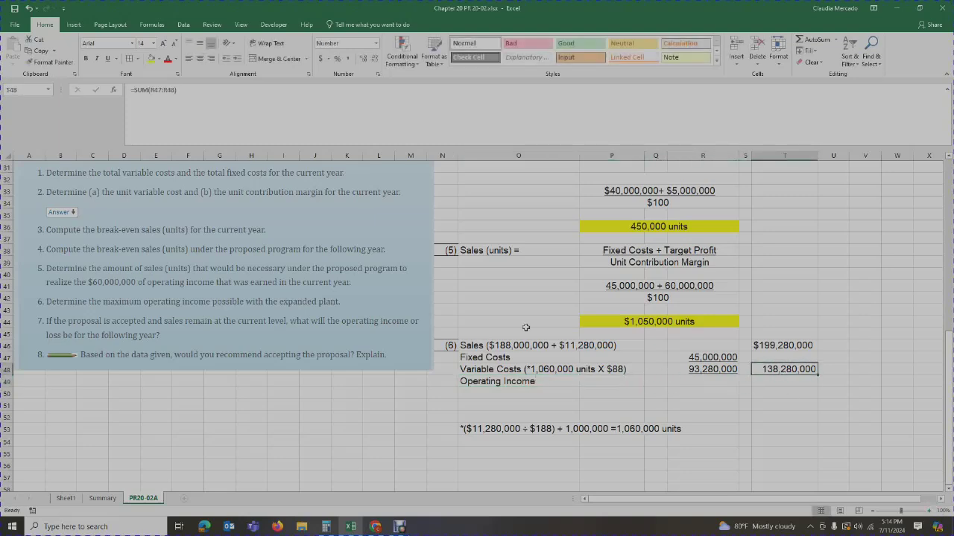
# Step: Calculate the operating income in T49 by subtracting total costs from sales with the formula =T46-T48
pyautogui.click(783, 385)
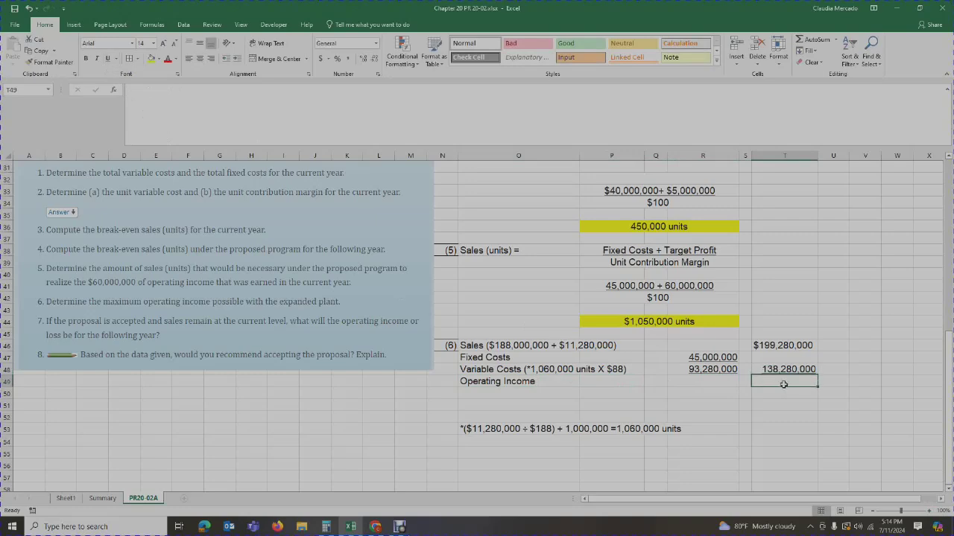
pyautogui.write('=s')
pyautogui.press('BackSpace')
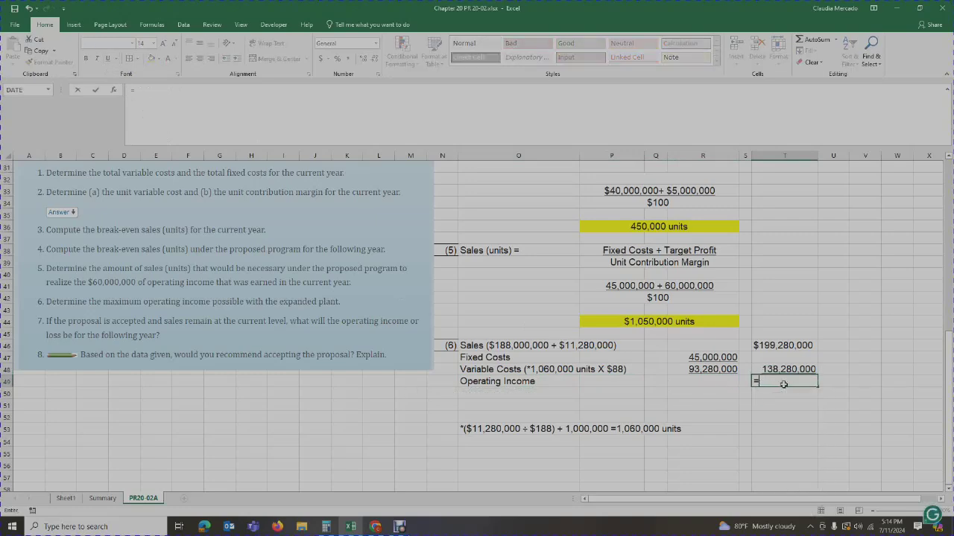
pyautogui.click(792, 350)
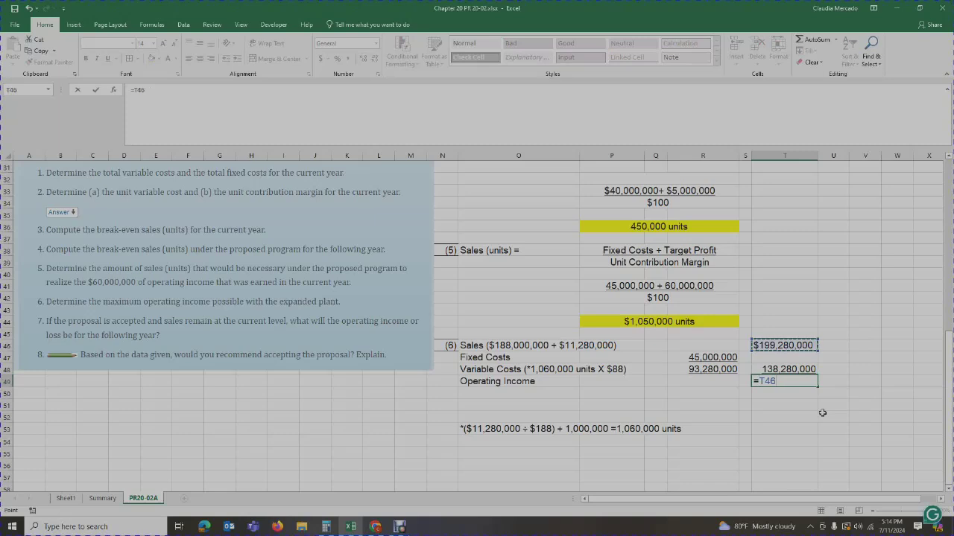
pyautogui.write('-')
pyautogui.click(799, 369)
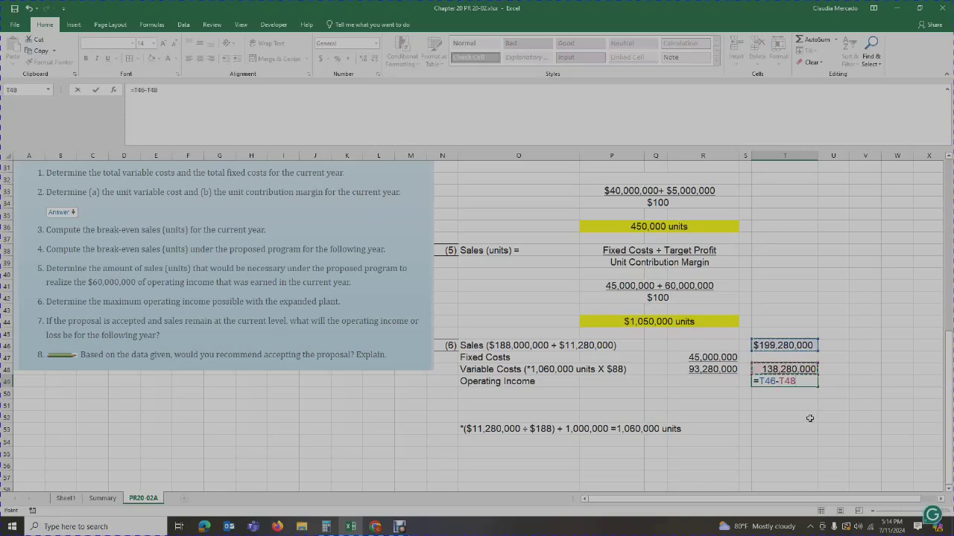
pyautogui.press('Return')
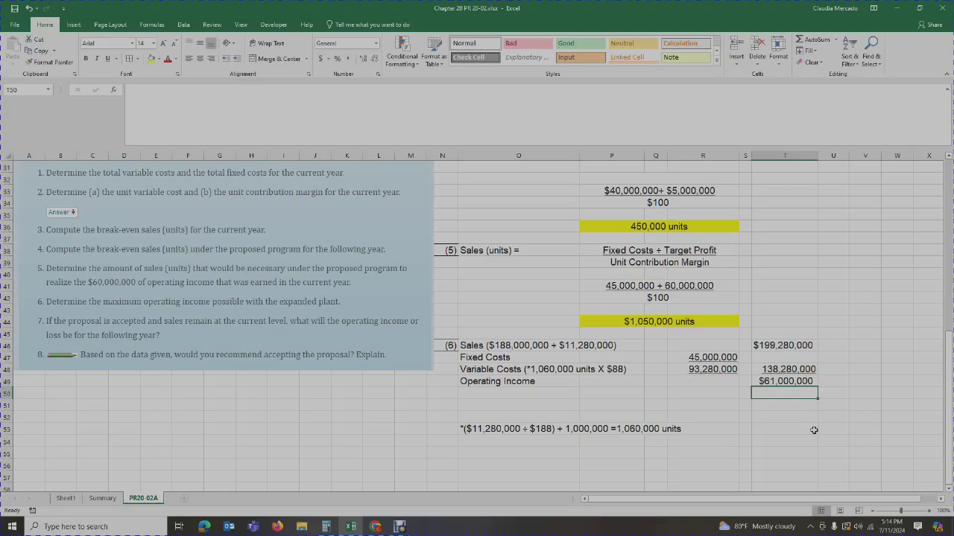
# Step: Make the operating income in T49 bold and highlight the cell in yellow
pyautogui.click(786, 380)
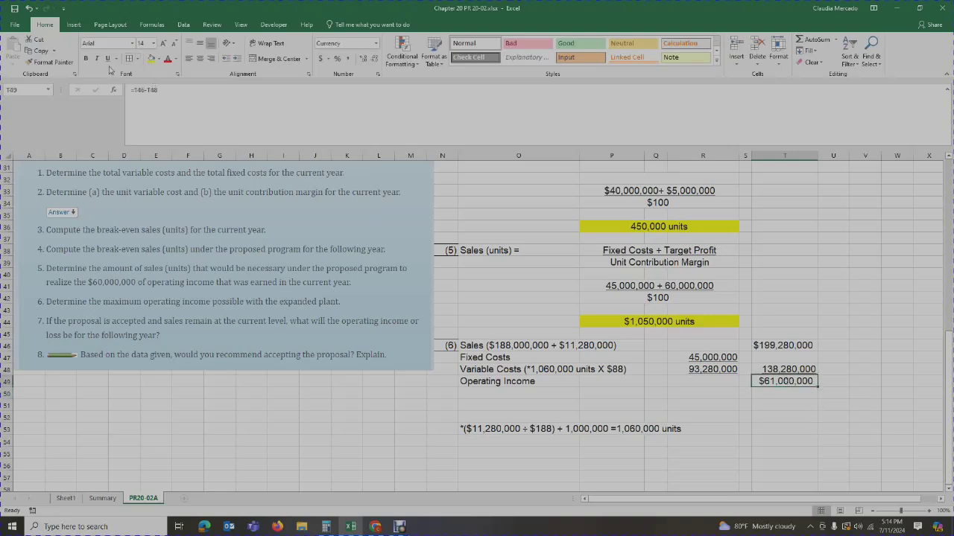
pyautogui.click(86, 58)
pyautogui.click(153, 60)
pyautogui.click(779, 277)
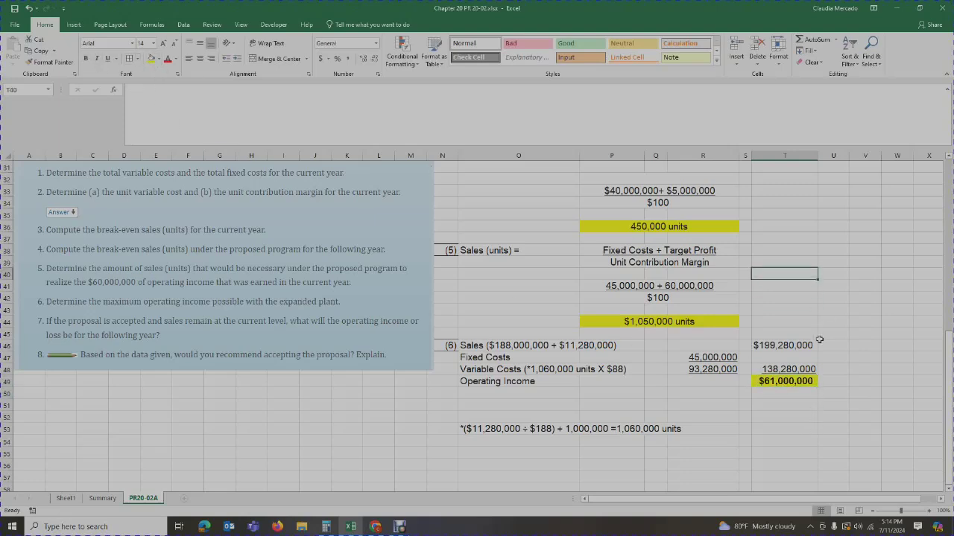
# Step: Delete the two empty rows 51 and 52 above the footnote on the unit calculation
pyautogui.scroll(2, 799, 375)
pyautogui.scroll(8, 799, 375)
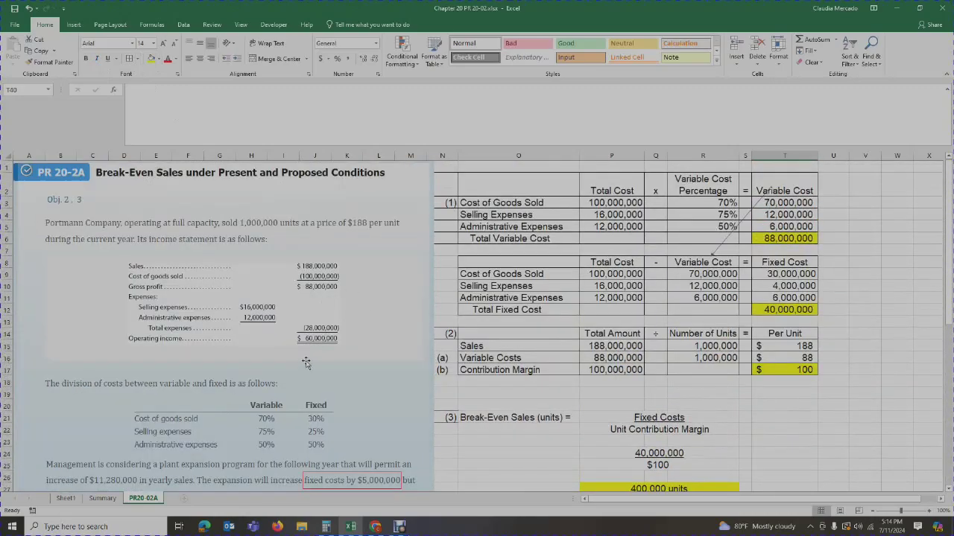
pyautogui.scroll(-10, 790, 388)
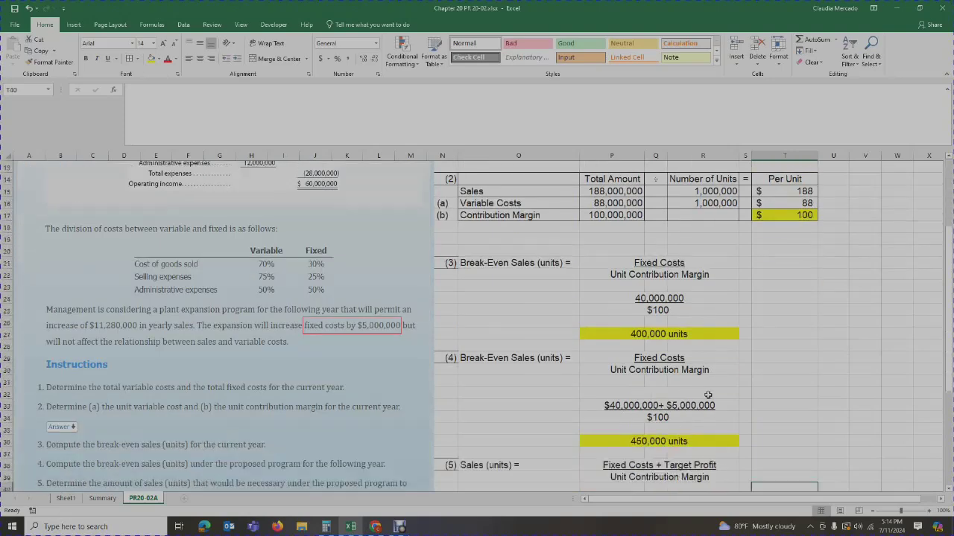
pyautogui.click(800, 383)
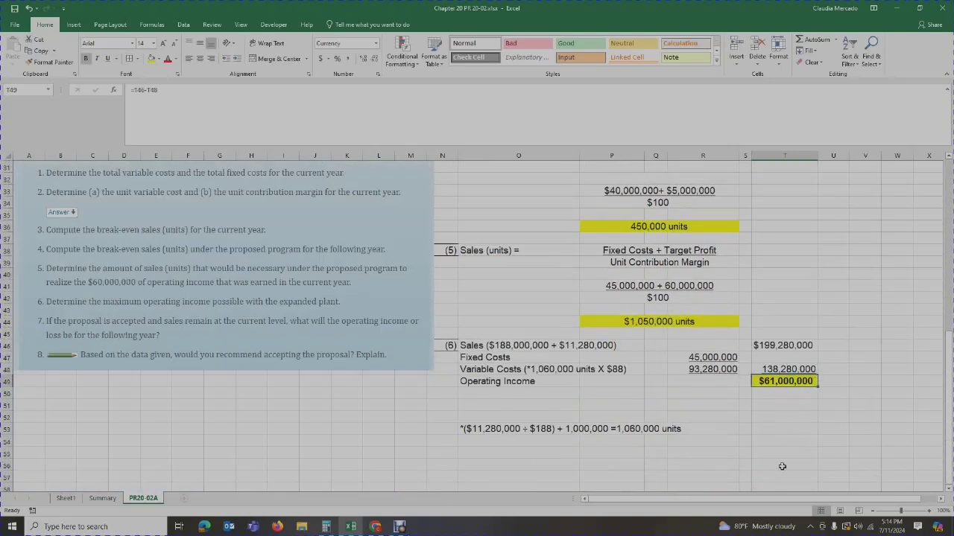
pyautogui.moveTo(6, 404); pyautogui.dragTo(6, 418)
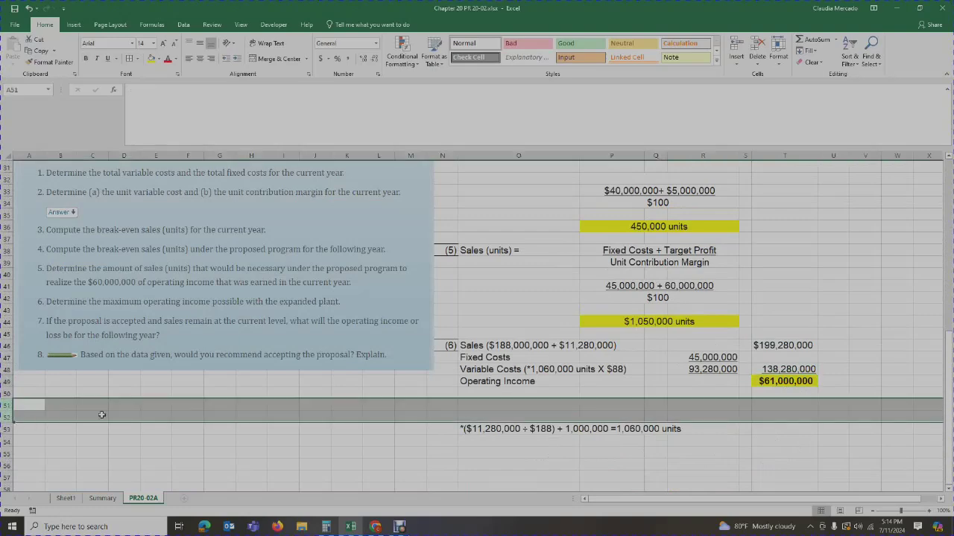
pyautogui.rightClick(104, 415)
pyautogui.click(127, 350)
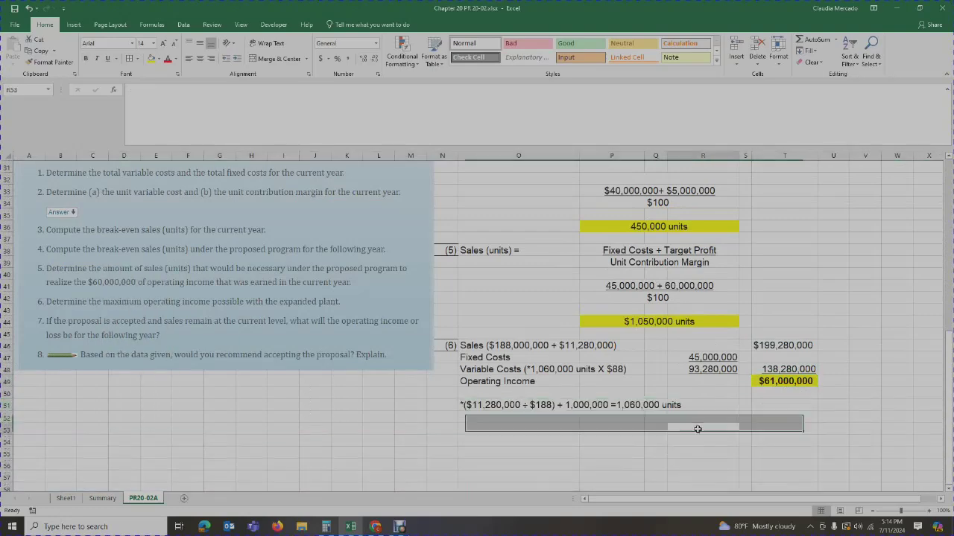
pyautogui.click(697, 431)
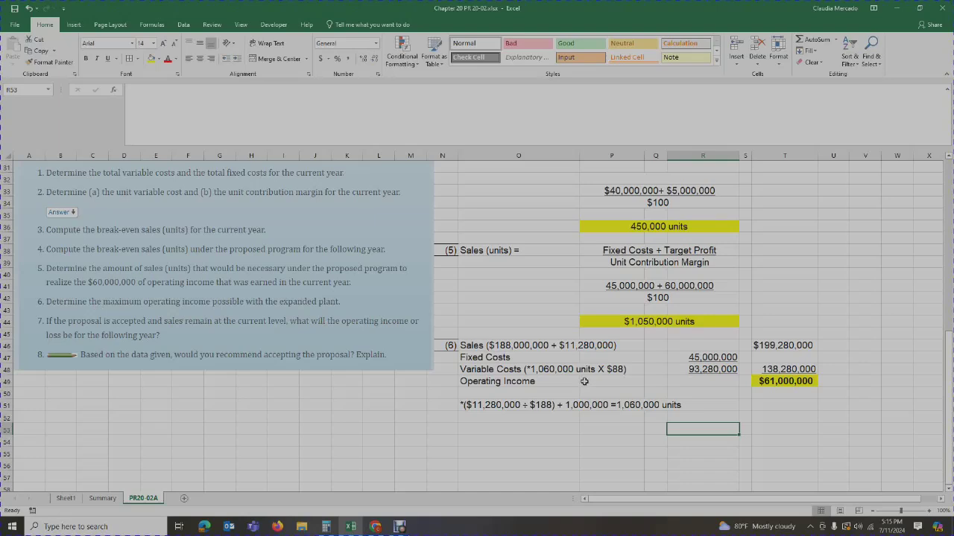
pyautogui.click(806, 381)
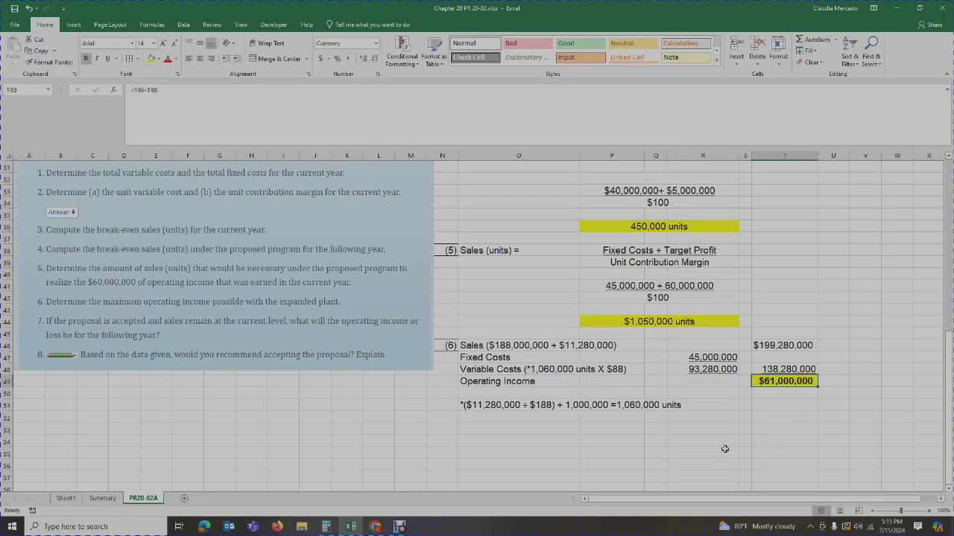
# Step: Enter the part number (7) in N54 and copy the formatting of N46 onto it
pyautogui.click(457, 445)
pyautogui.write('(')
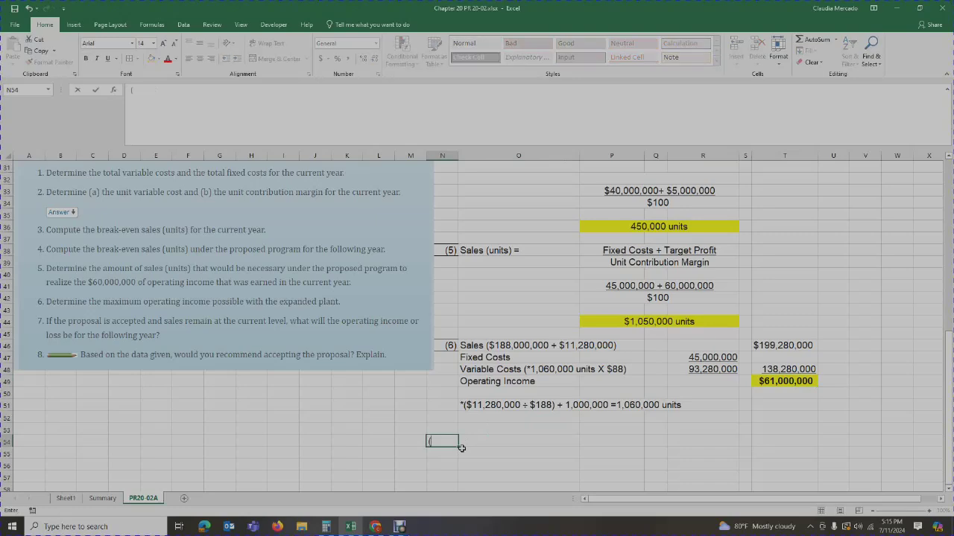
pyautogui.write('7)')
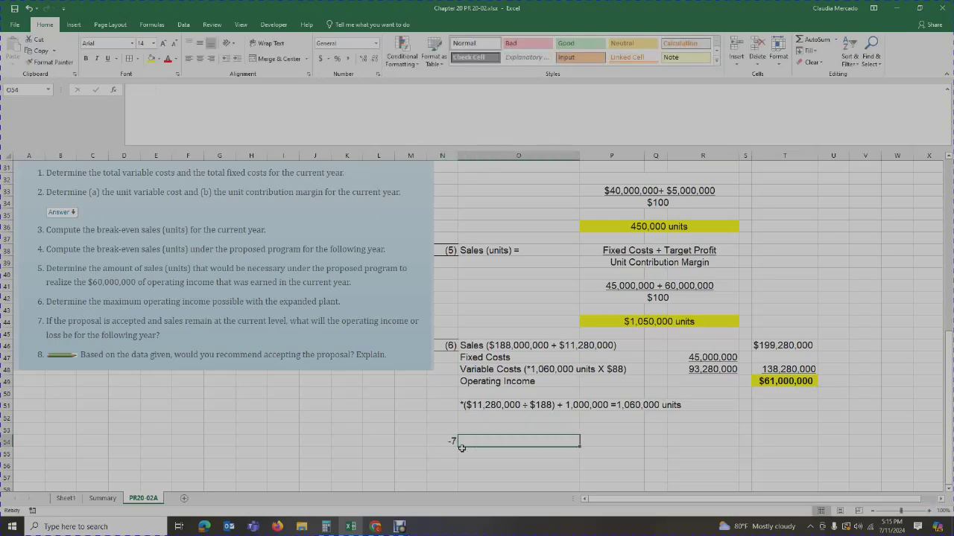
pyautogui.click(447, 357)
pyautogui.click(447, 345)
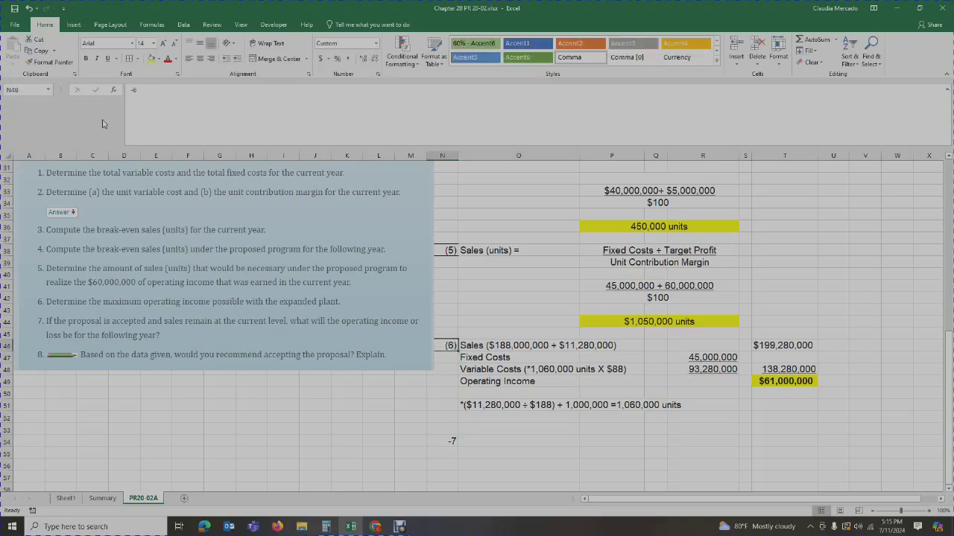
pyautogui.click(49, 62)
pyautogui.click(447, 441)
pyautogui.click(534, 431)
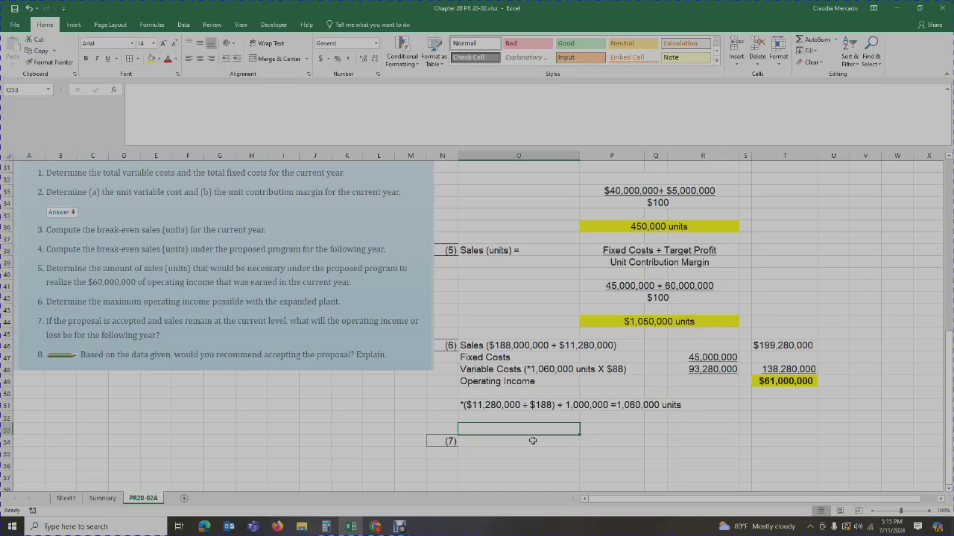
# Step: Enter the label "Present Operating Income" in O54 and its amount of $60,000,000 in P54
pyautogui.click(483, 442)
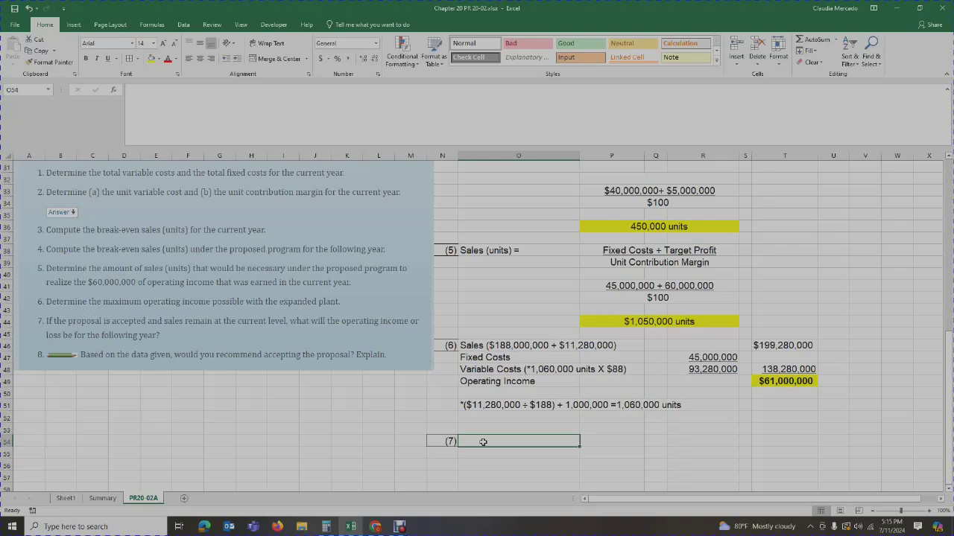
pyautogui.write('Pre')
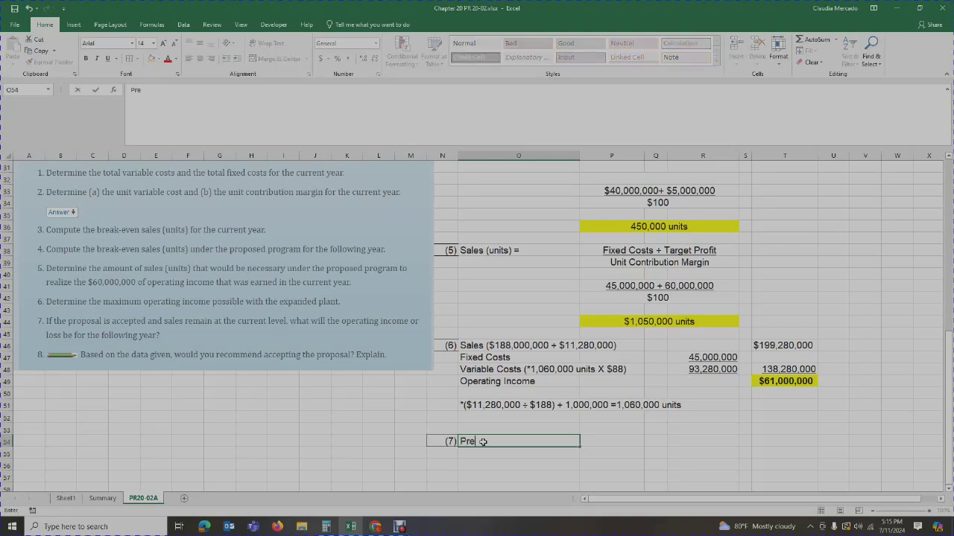
pyautogui.write('sent Op')
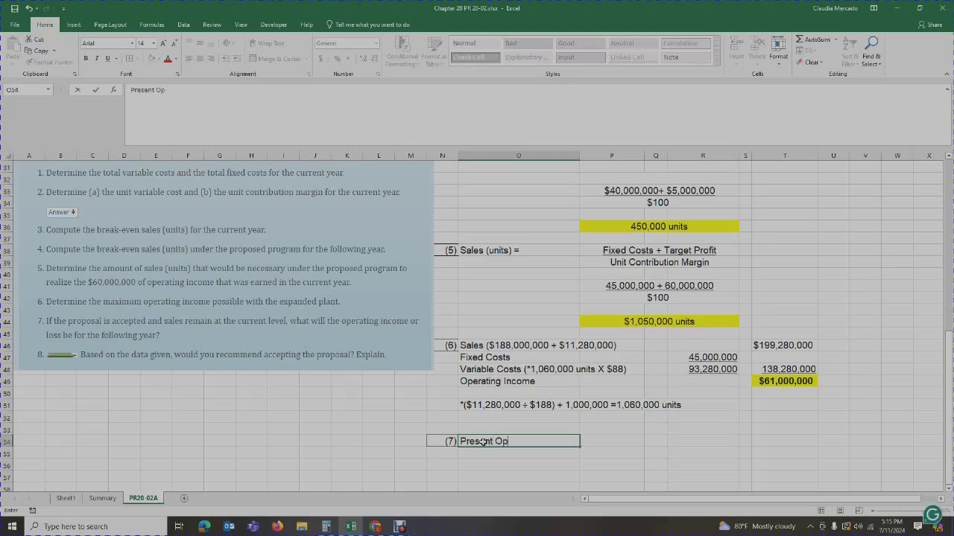
pyautogui.write('erating Income')
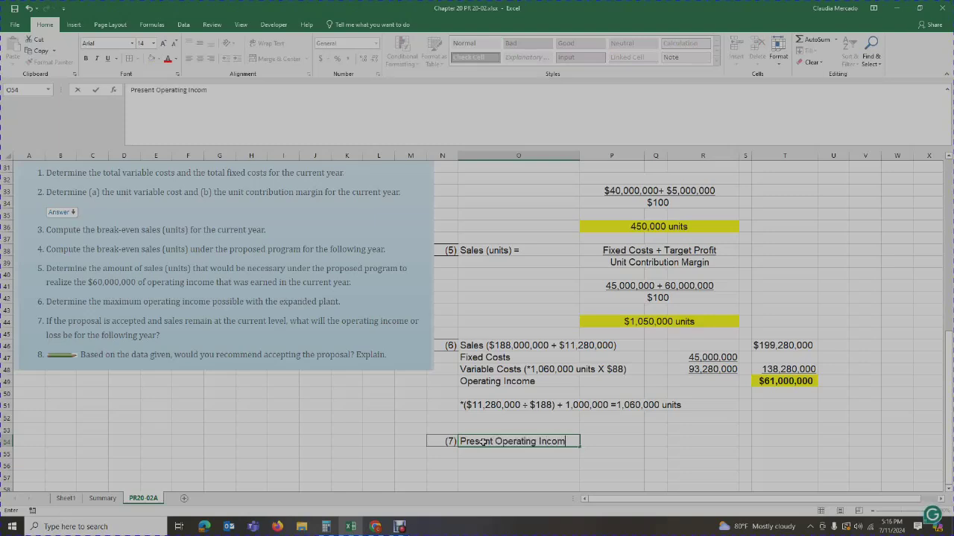
pyautogui.press('Tab')
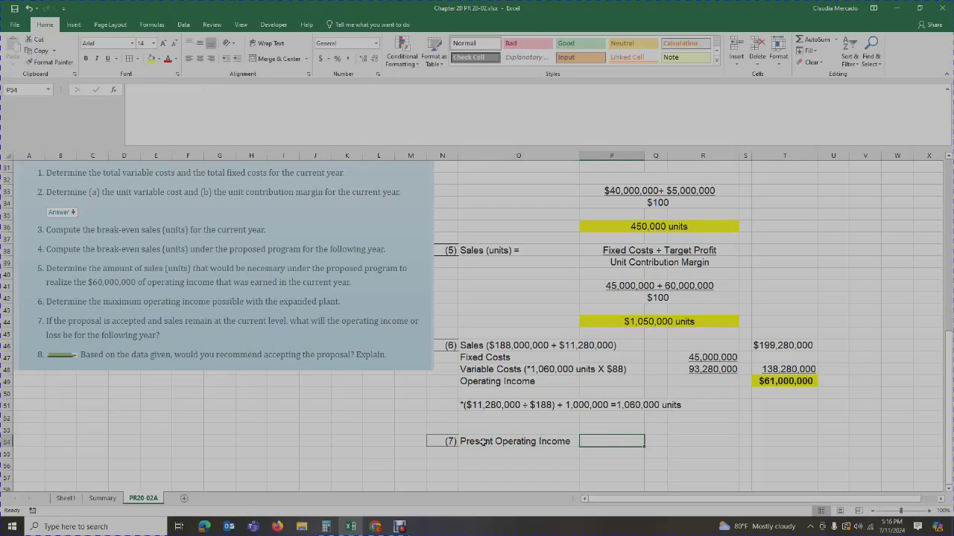
pyautogui.write('$')
pyautogui.scroll(10, 345, 317)
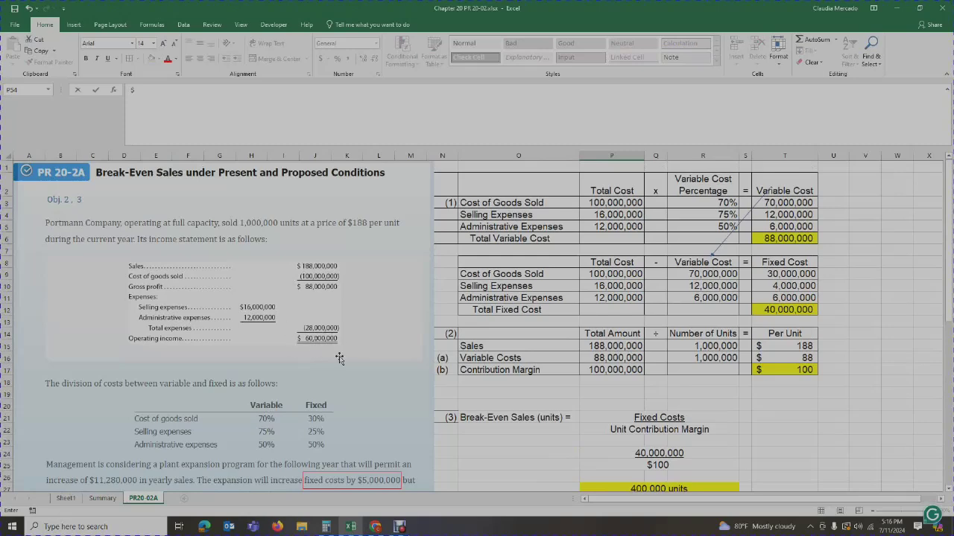
pyautogui.scroll(-4, 337, 357)
pyautogui.scroll(-8, 610, 392)
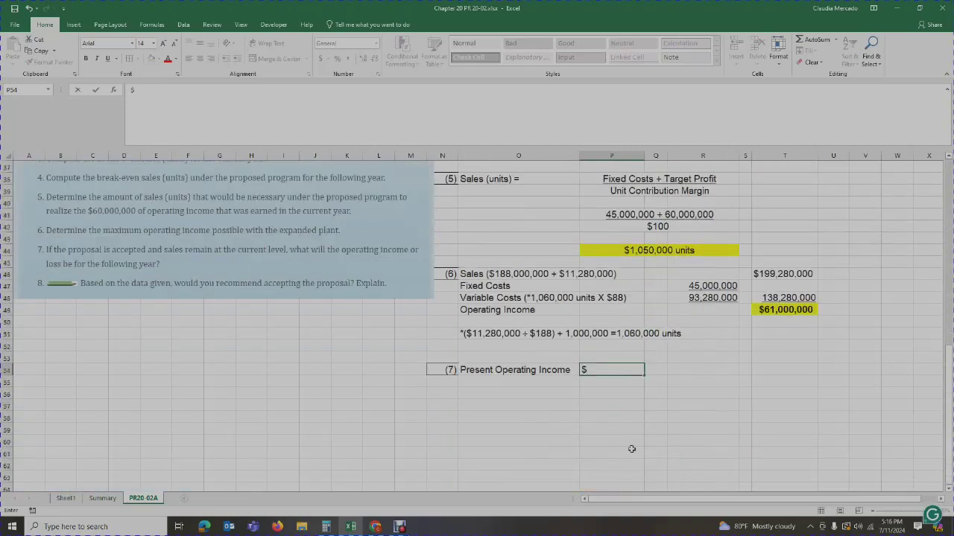
pyautogui.write('60,000,000')
pyautogui.press('Return')
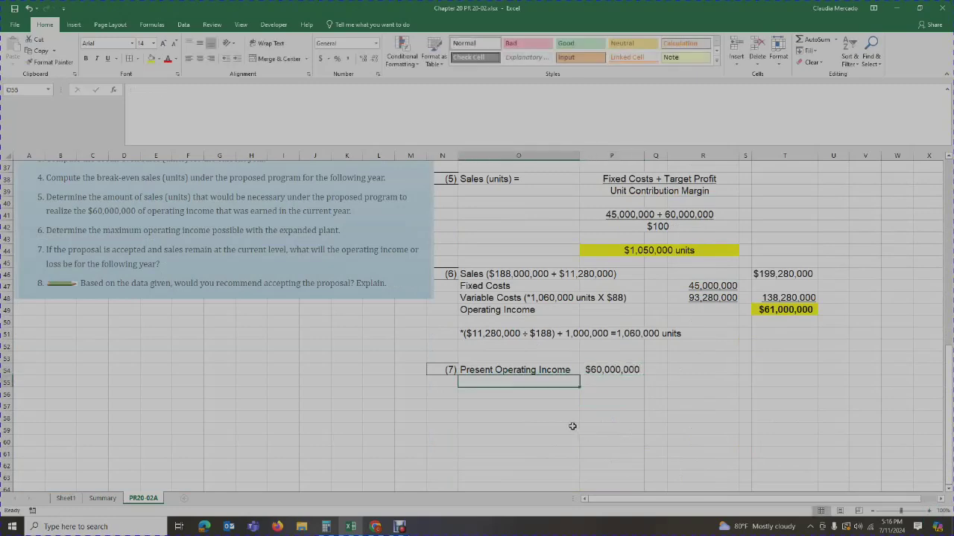
# Step: Enter the label "Less: additional fixed costs" in O55 and the amount -5,000,000 in P55
pyautogui.write('Less')
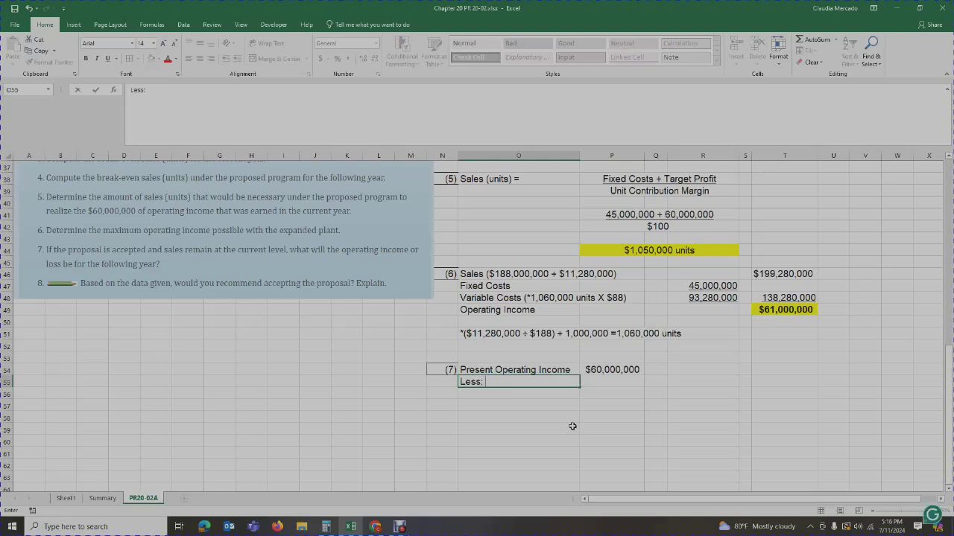
pyautogui.write(': additional fixed costs')
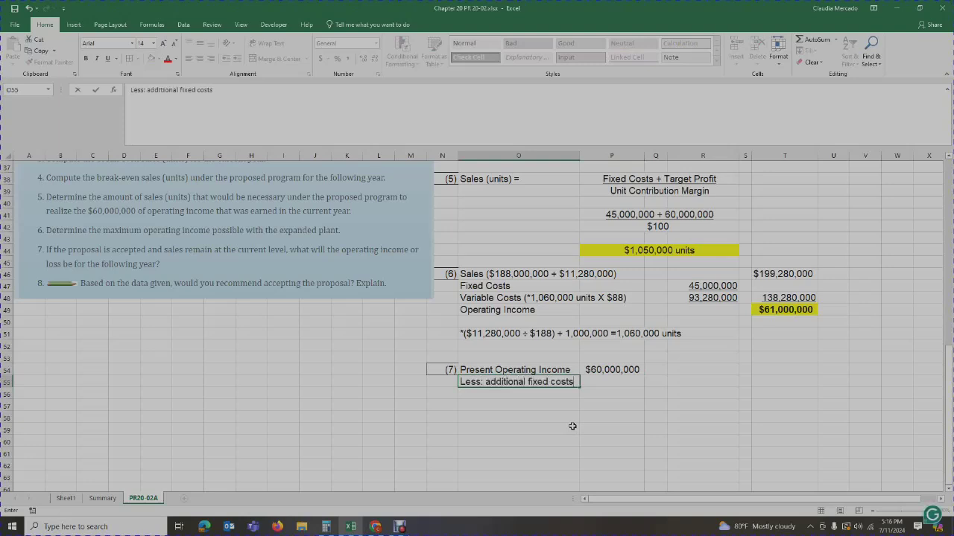
pyautogui.press('Tab')
pyautogui.write('-')
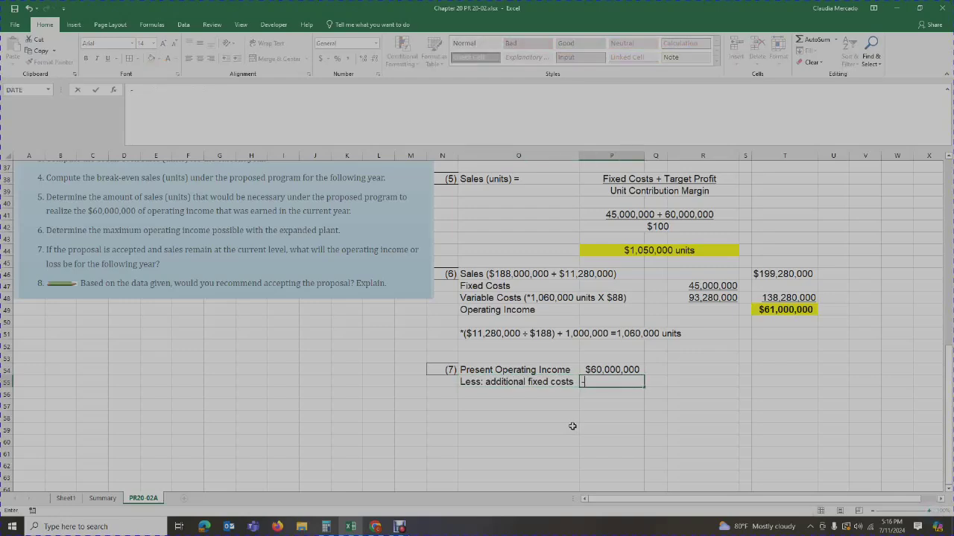
pyautogui.scroll(5, 218, 260)
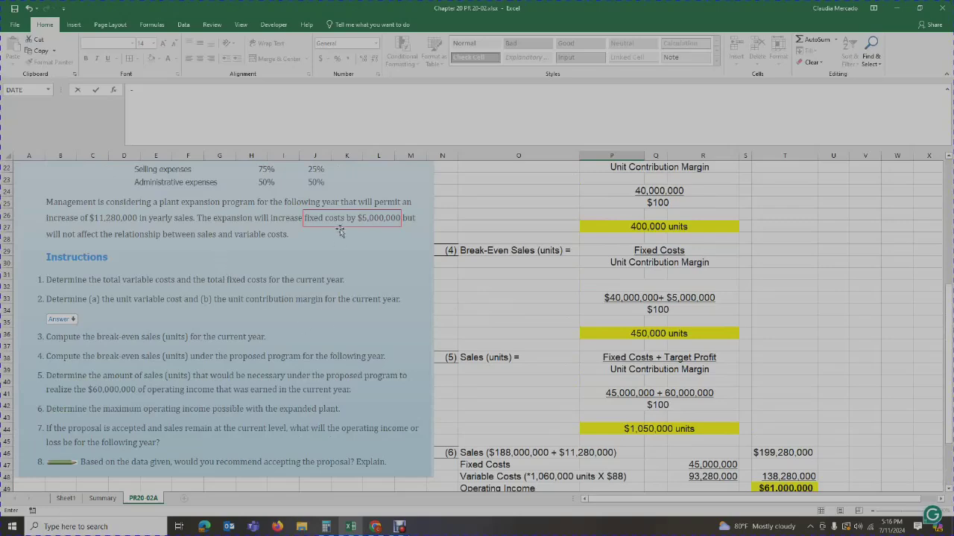
pyautogui.scroll(-2, 452, 337)
pyautogui.scroll(-2, 452, 337)
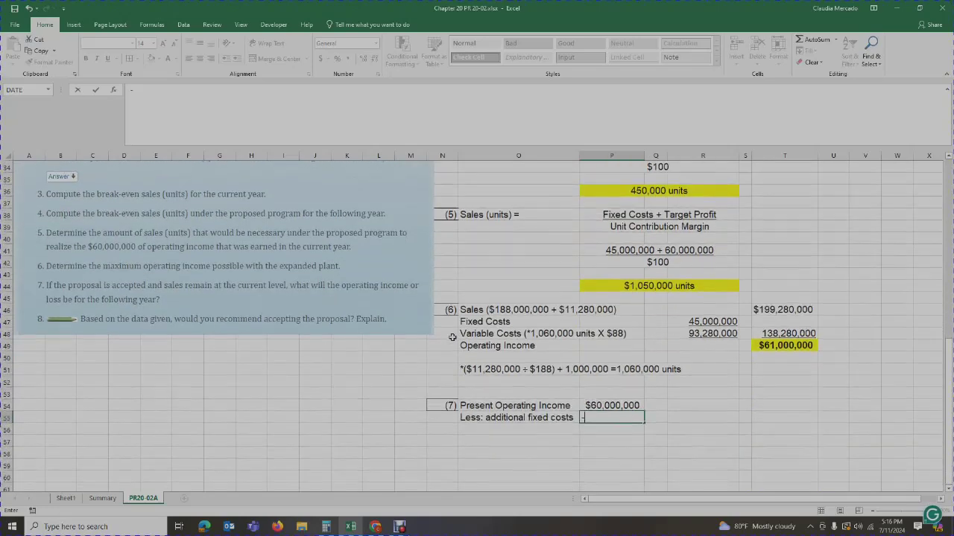
pyautogui.write('5,000,000')
pyautogui.press('Return')
pyautogui.press('Left')
# Step: Format the additional fixed costs in P55 in comma style without decimals
pyautogui.click(598, 419)
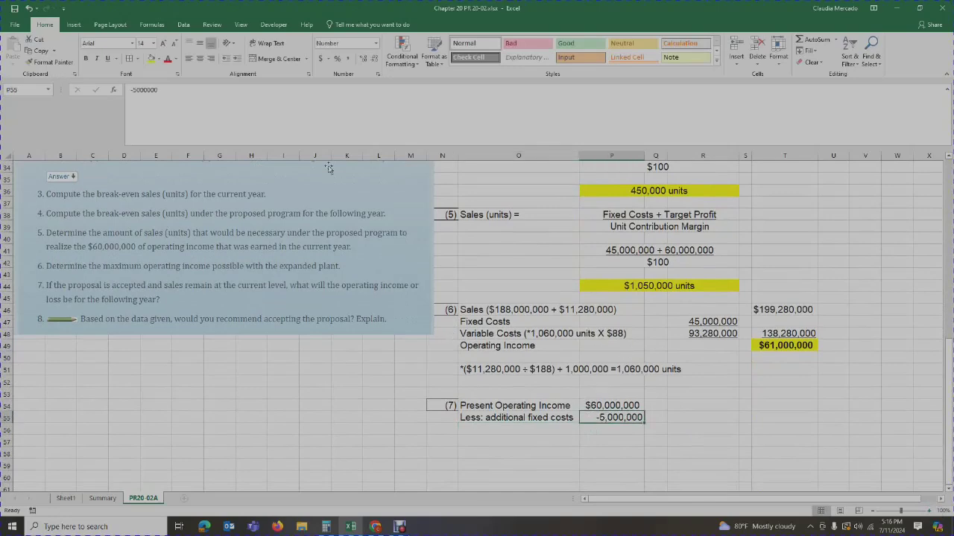
pyautogui.click(347, 59)
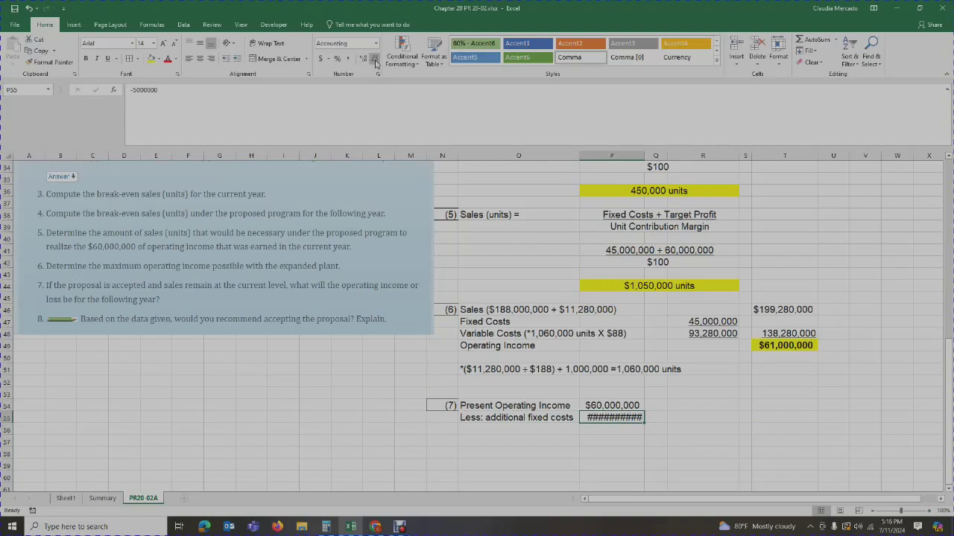
pyautogui.click(374, 59)
pyautogui.click(374, 58)
# Step: Enter the label "Operating Income" in O56 and underline the additional fixed costs in P55
pyautogui.click(525, 435)
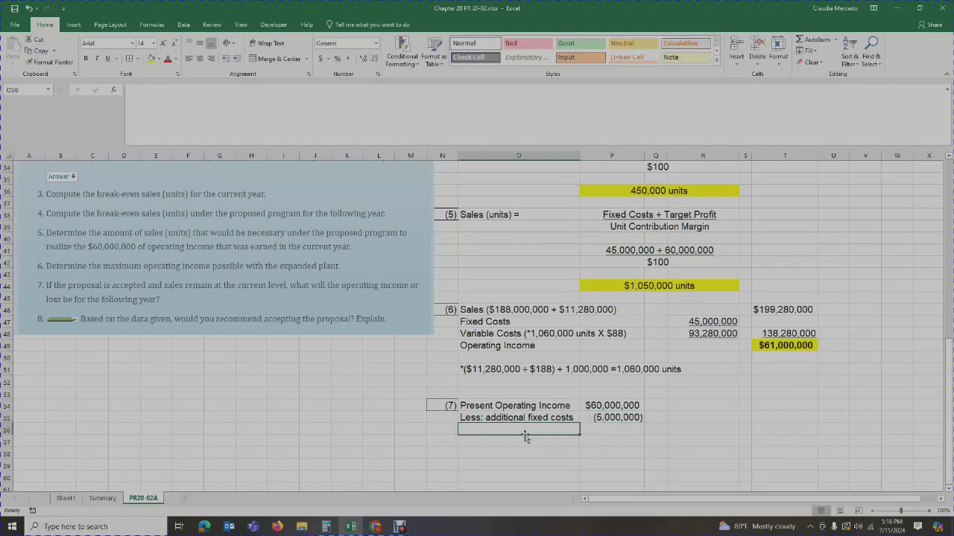
pyautogui.write('Ope')
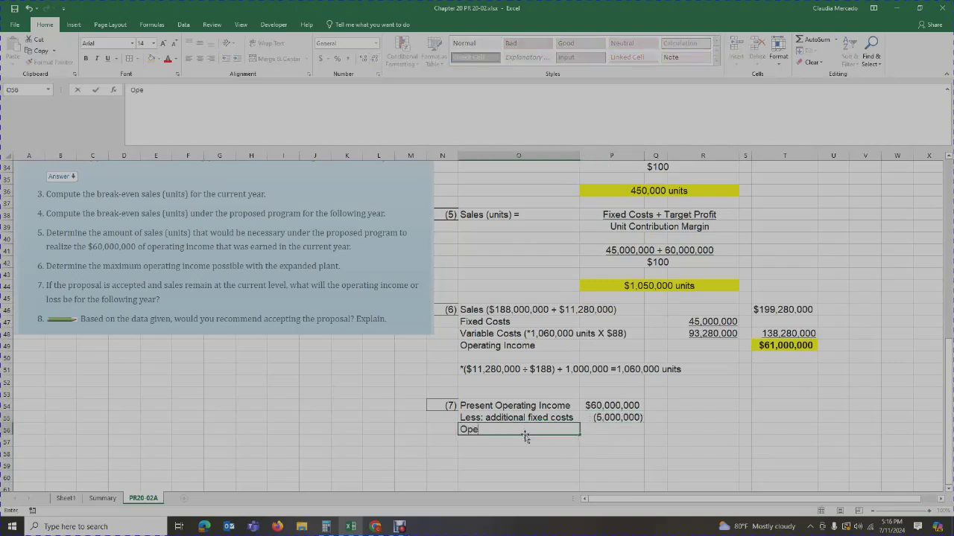
pyautogui.write('rating Incom')
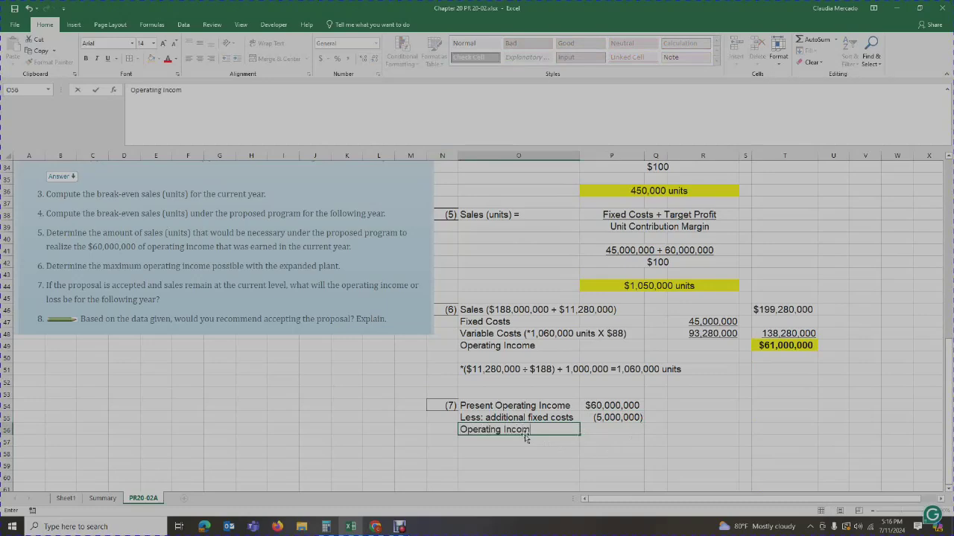
pyautogui.write('e')
pyautogui.click(604, 420)
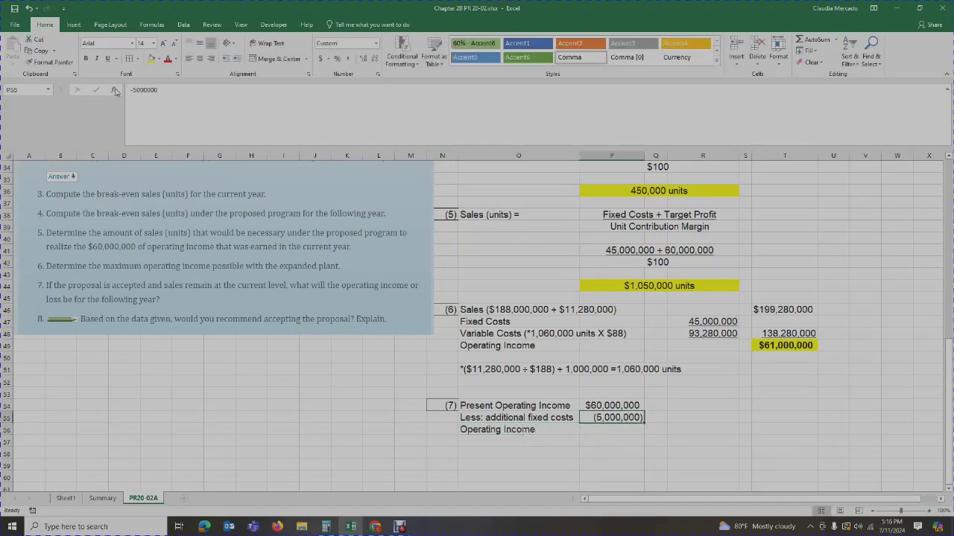
pyautogui.click(604, 431)
pyautogui.write('=')
pyautogui.press('Up')
pyautogui.press('Up')
pyautogui.press('Escape')
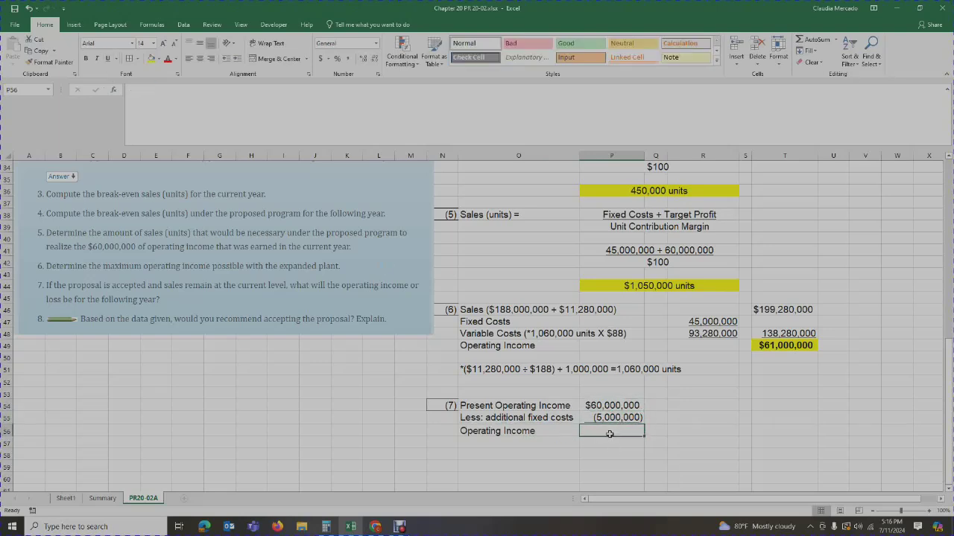
# Step: Calculate the operating income in P56 with the formula =P54+P55 and highlight the cell in yellow
pyautogui.write('=')
pyautogui.press('Up')
pyautogui.press('Up')
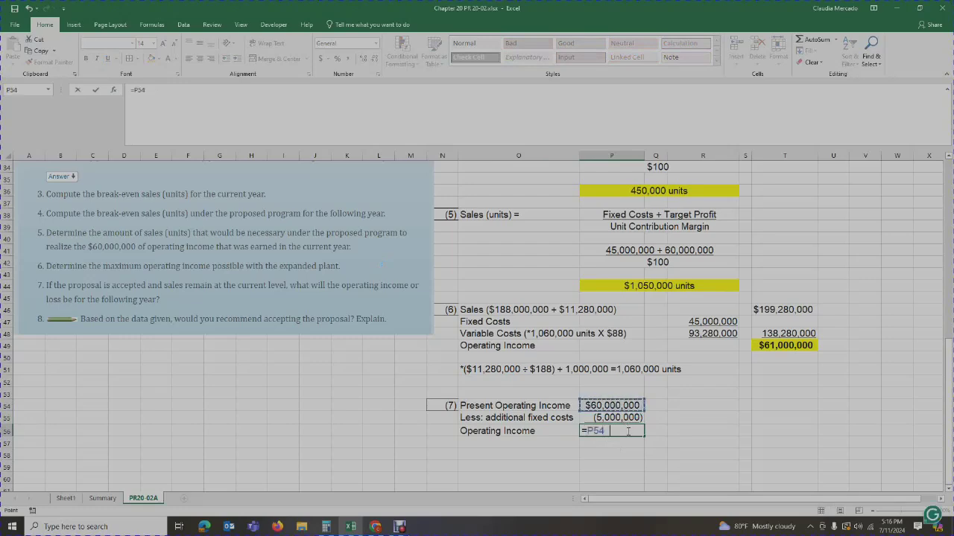
pyautogui.write('+')
pyautogui.click(627, 419)
pyautogui.press('Return')
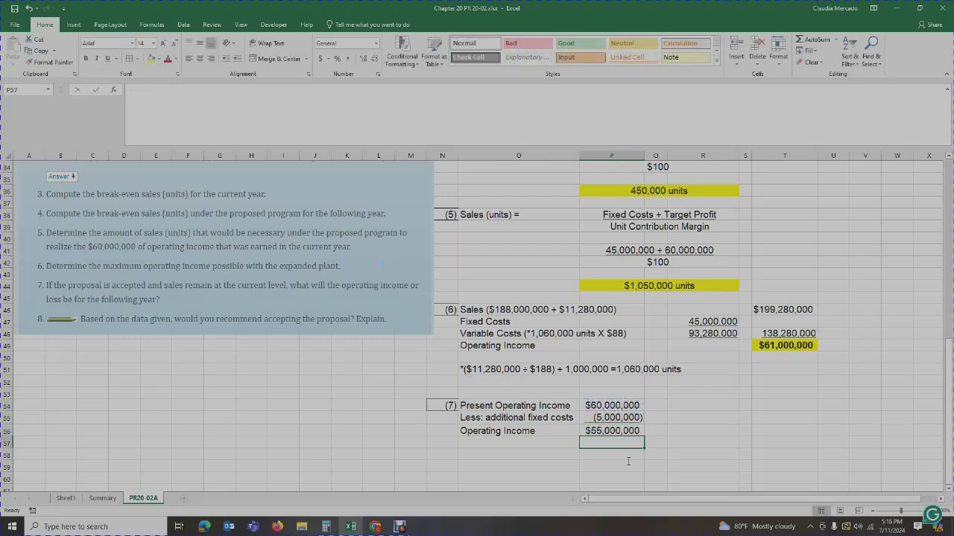
pyautogui.click(627, 460)
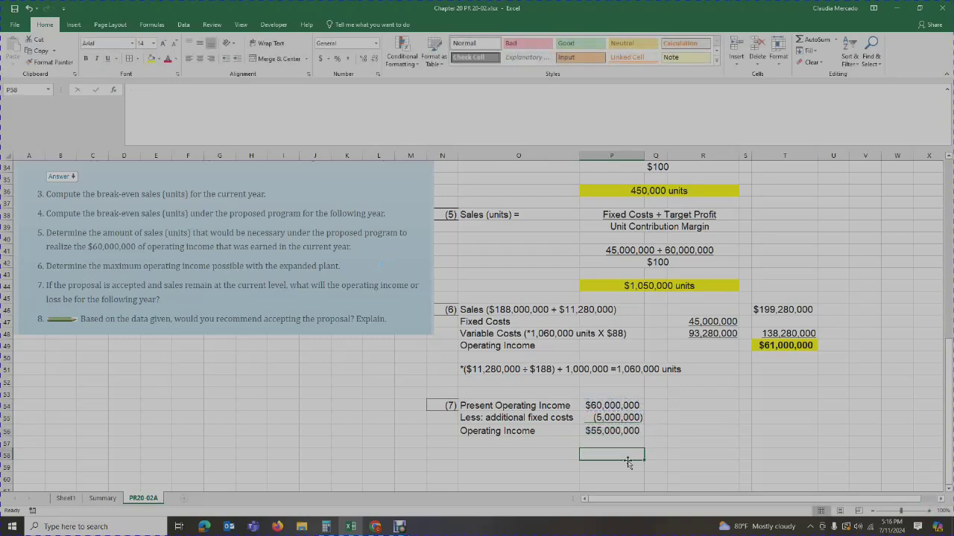
pyautogui.click(604, 432)
pyautogui.click(151, 58)
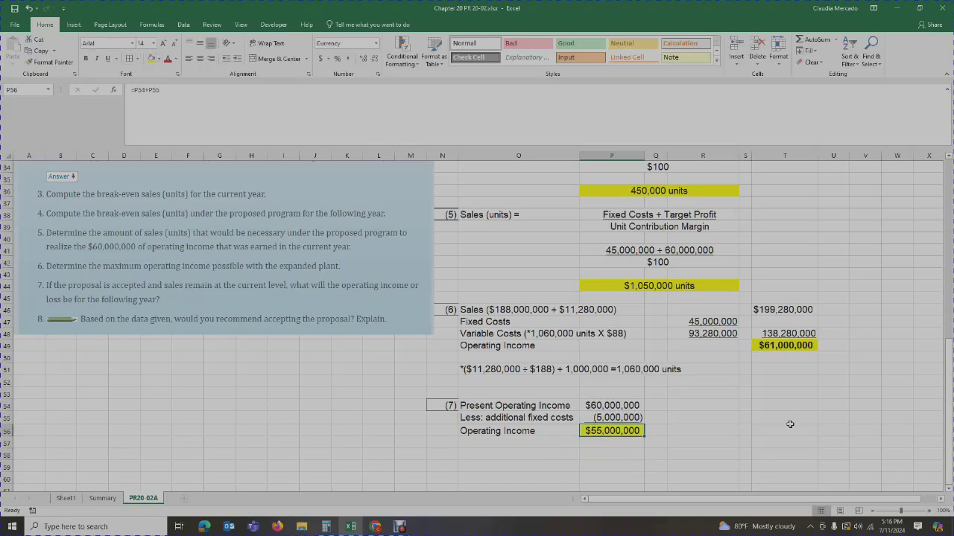
# Step: Make the highlighted part (7) operating income in P56 bold
pyautogui.moveTo(790, 424); pyautogui.dragTo(605, 432)
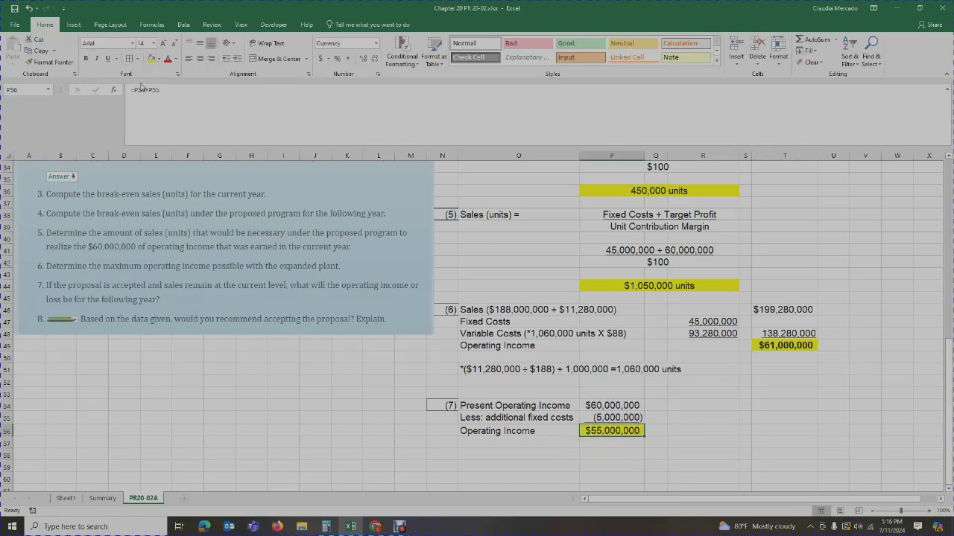
pyautogui.click(86, 58)
pyautogui.click(733, 396)
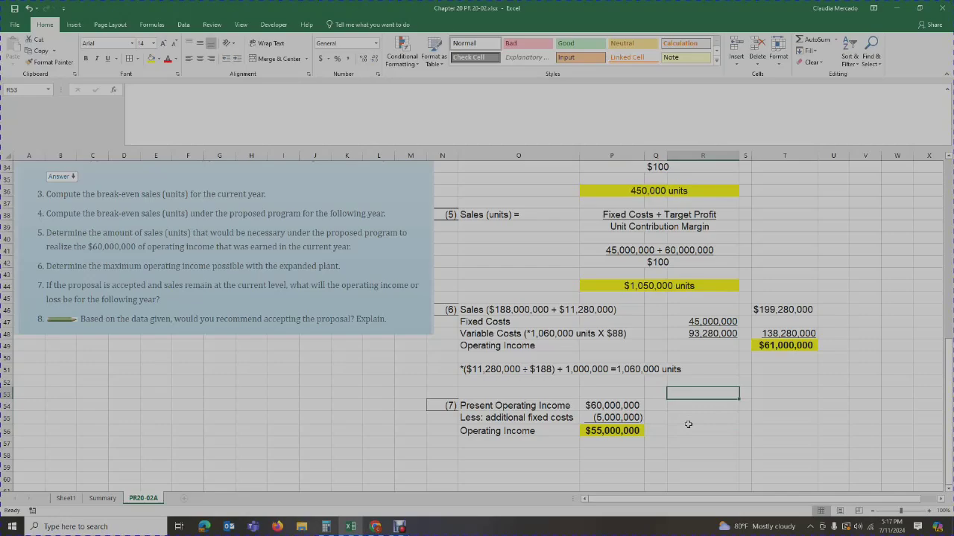
# Step: Check the fixed cost increase in the problem text against the part (7) operating income in P56
pyautogui.scroll(5, 688, 425)
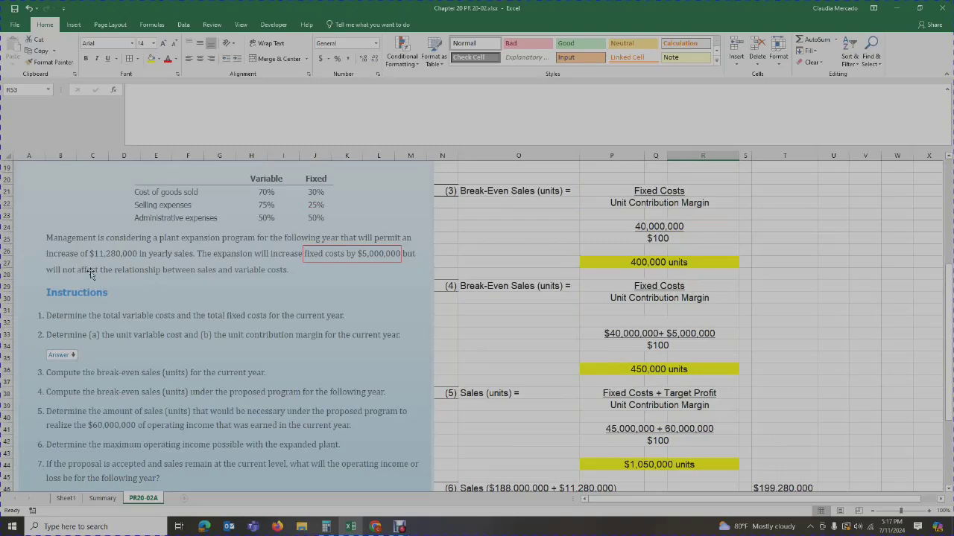
pyautogui.scroll(-8, 623, 466)
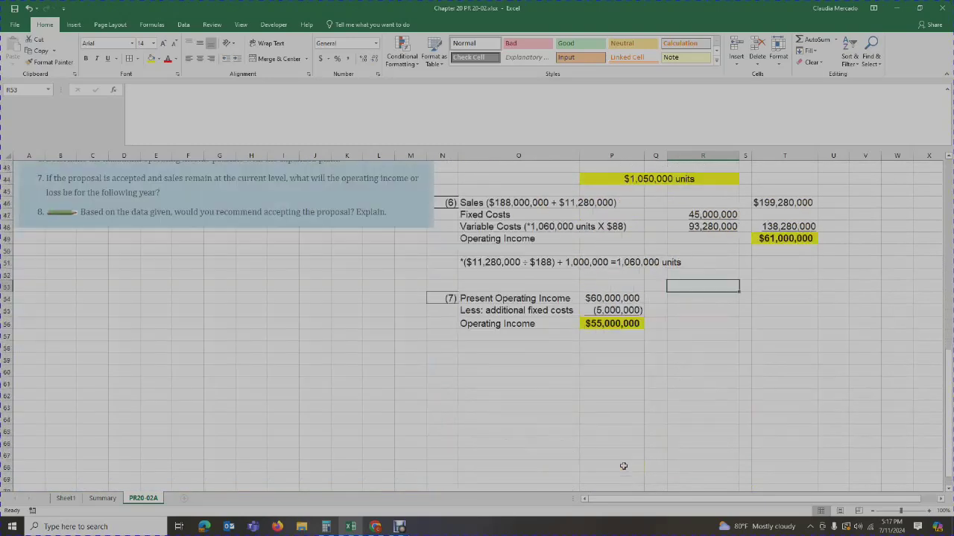
pyautogui.click(618, 325)
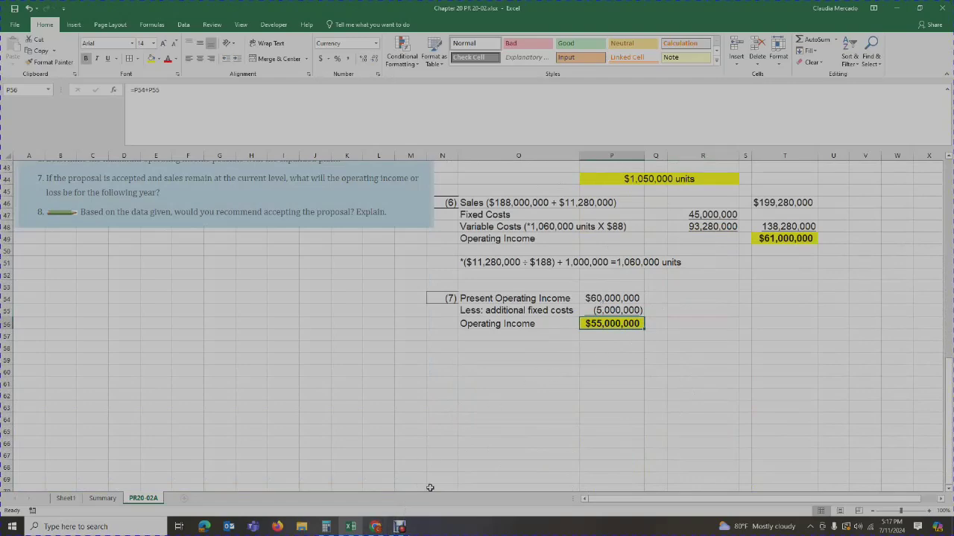
pyautogui.click(325, 527)
pyautogui.click(375, 307)
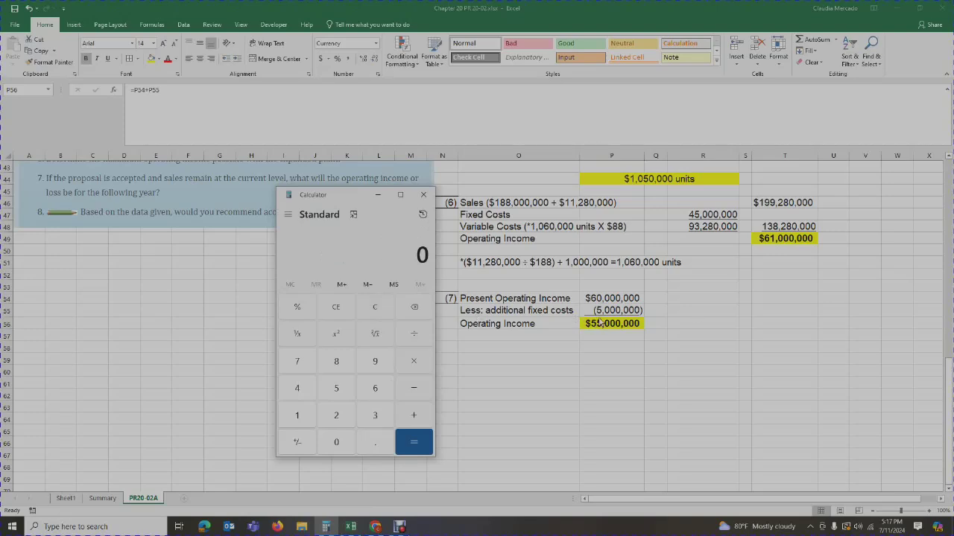
pyautogui.click(378, 194)
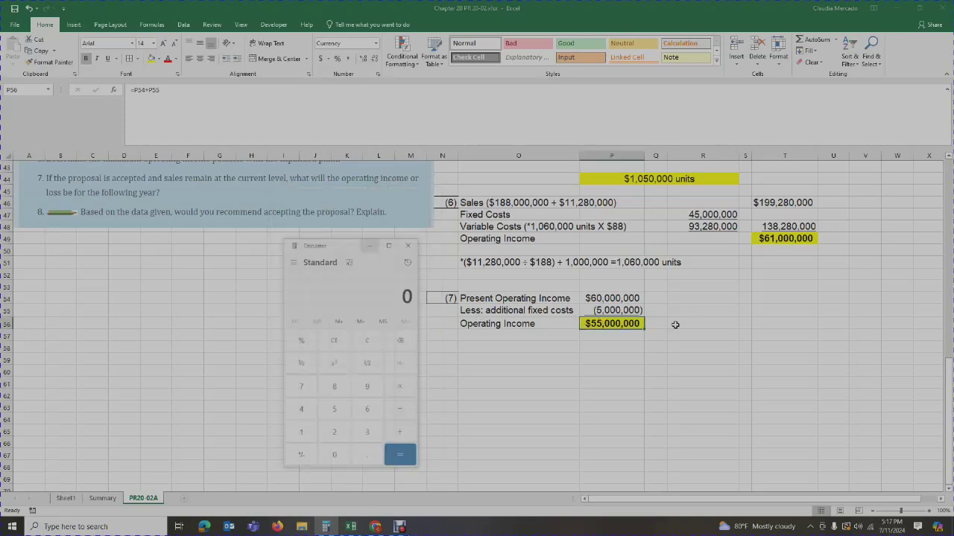
# Step: Review the part (7) and part (6) operating income calculations against the income statement and expansion terms in the problem text
pyautogui.click(634, 310)
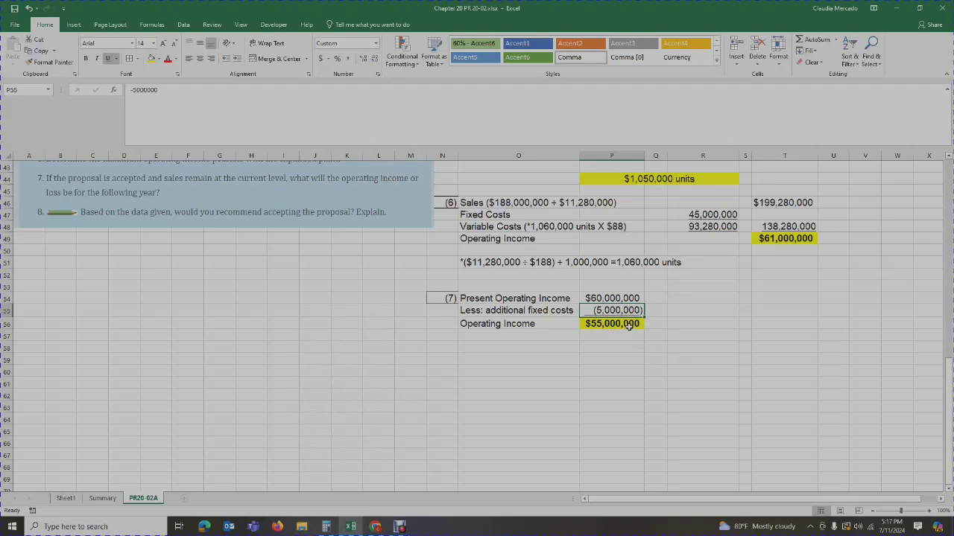
pyautogui.scroll(7, 645, 344)
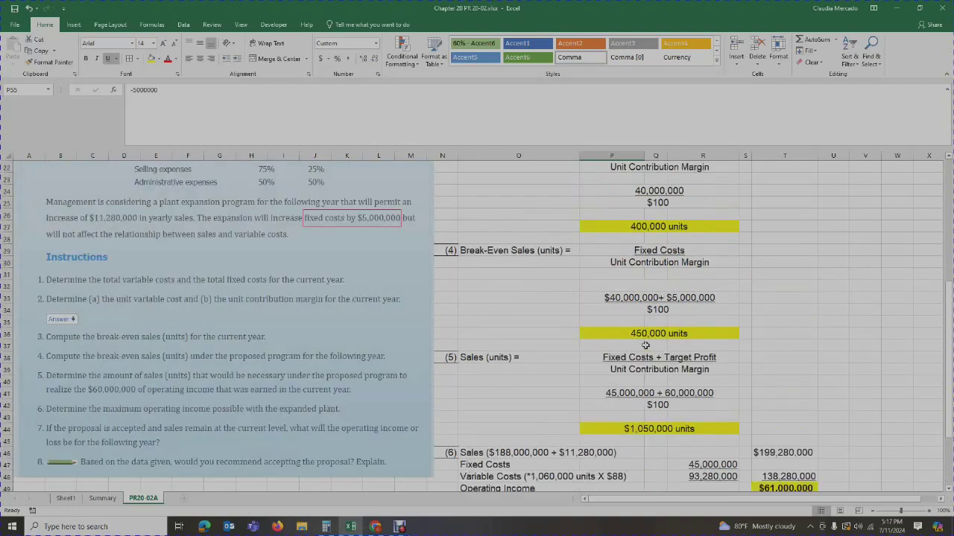
pyautogui.scroll(1, 645, 345)
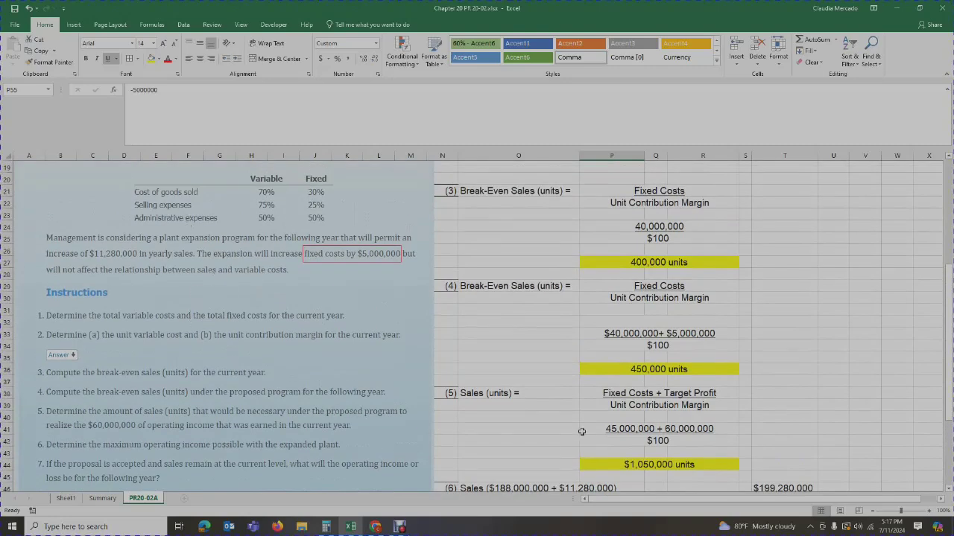
pyautogui.scroll(-5, 582, 431)
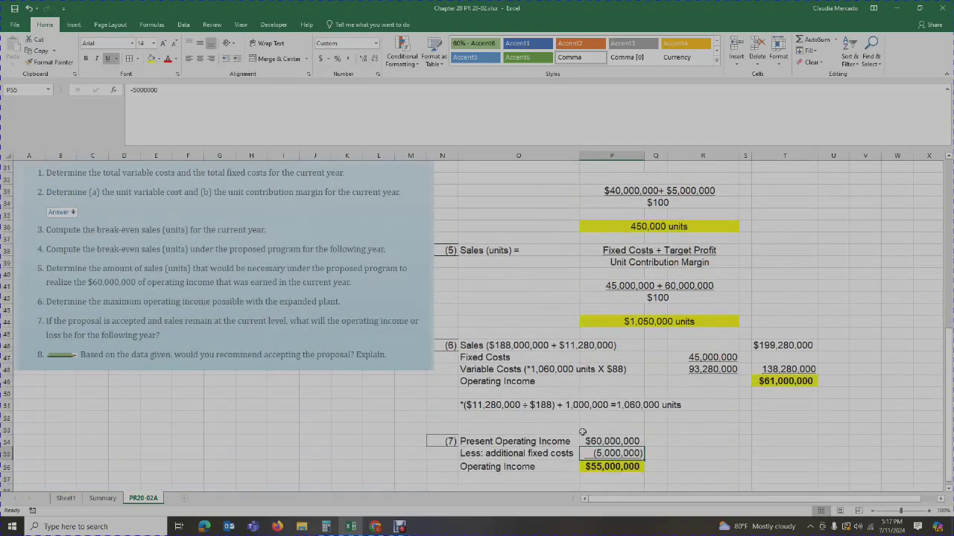
pyautogui.scroll(11, 582, 432)
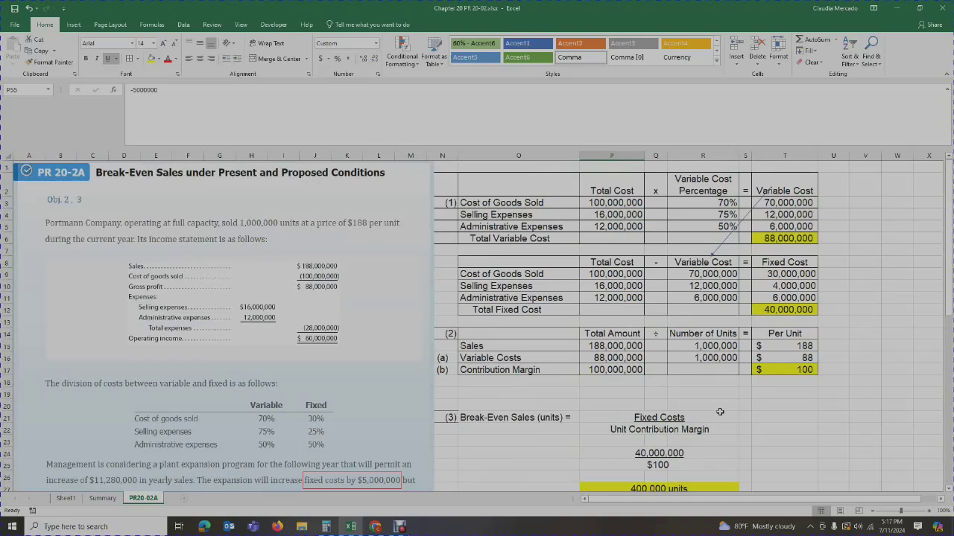
pyautogui.scroll(-11, 720, 412)
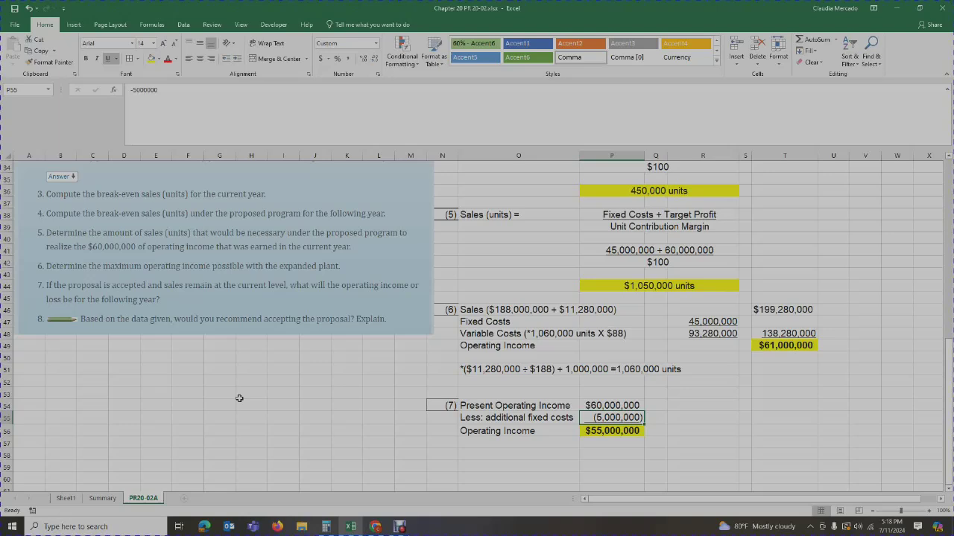
pyautogui.scroll(7, 231, 391)
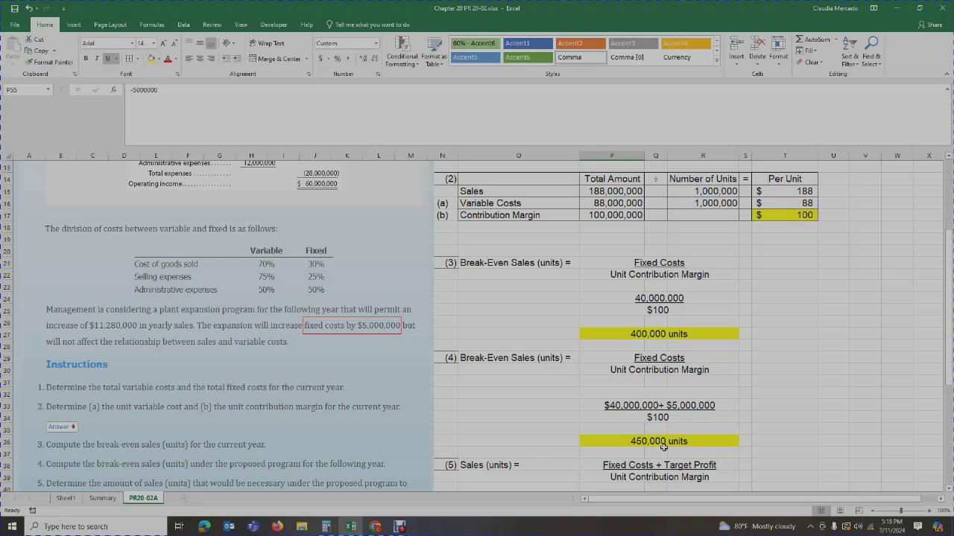
pyautogui.click(307, 188)
pyautogui.scroll(-1, 649, 319)
pyautogui.scroll(-5, 648, 319)
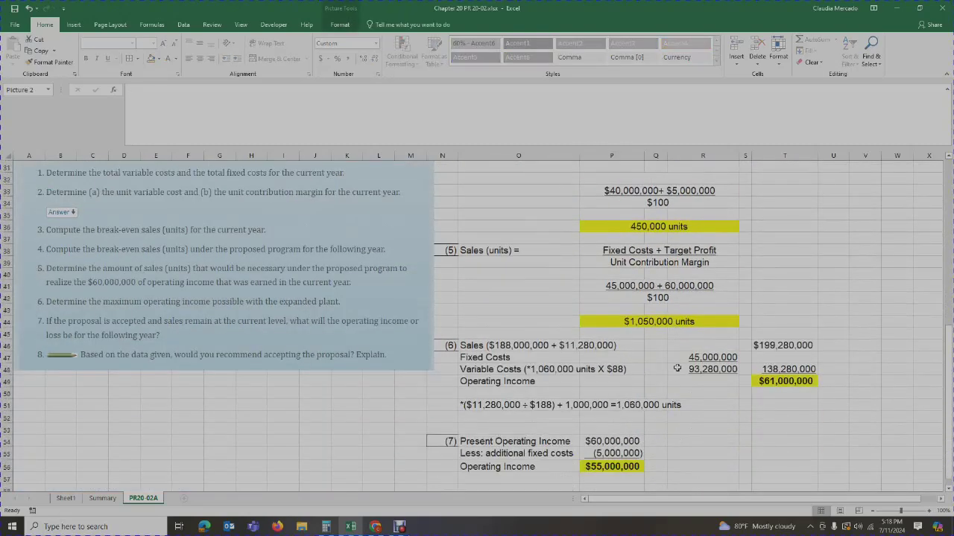
pyautogui.click(791, 382)
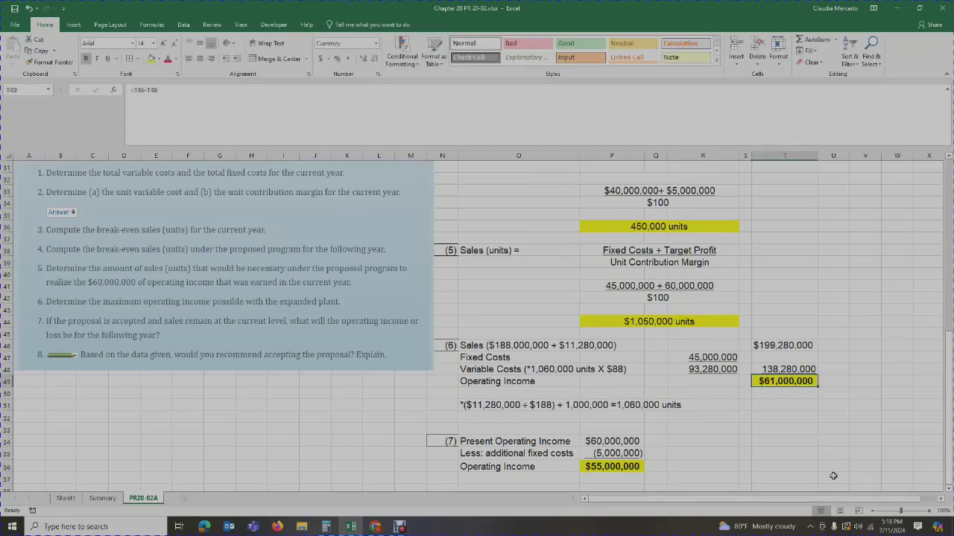
# Step: Compare the current-year break-even units in part (3) with the proposed-program break-even units in part (4)
pyautogui.scroll(10, 833, 476)
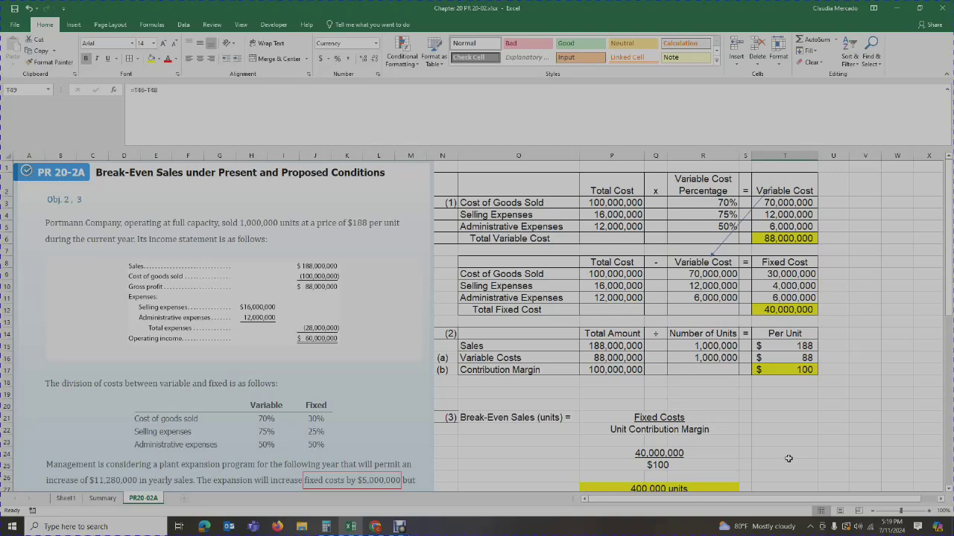
pyautogui.scroll(-5, 513, 380)
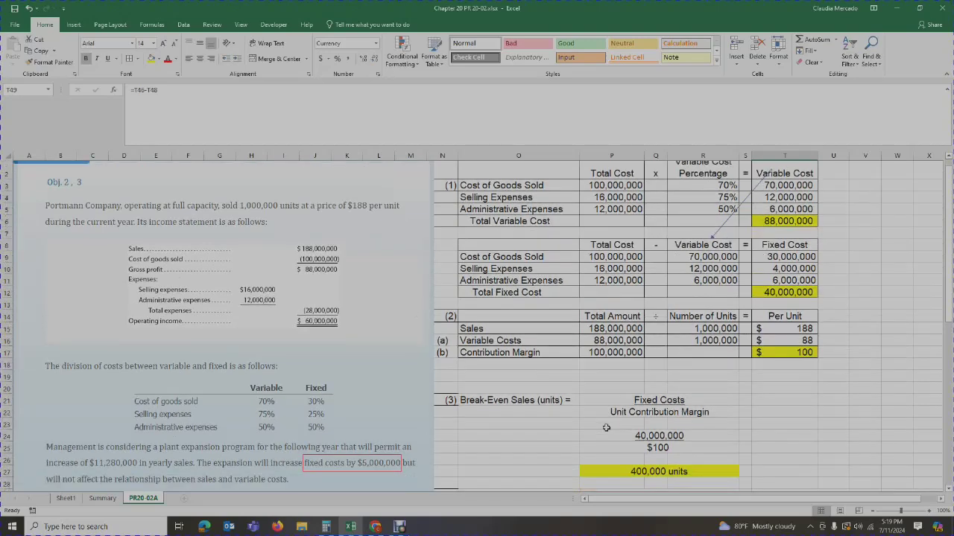
pyautogui.click(649, 293)
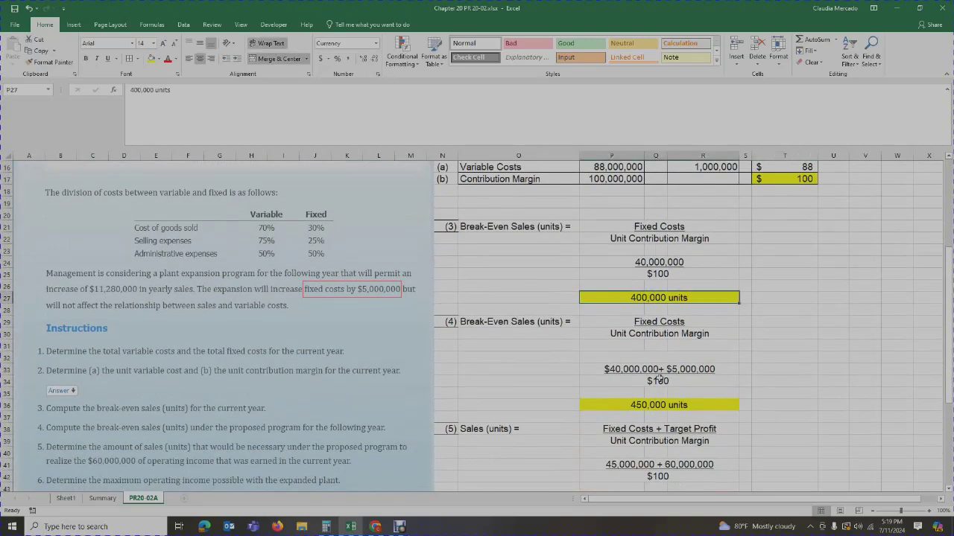
pyautogui.click(660, 401)
pyautogui.click(654, 297)
pyautogui.click(672, 371)
pyautogui.click(675, 406)
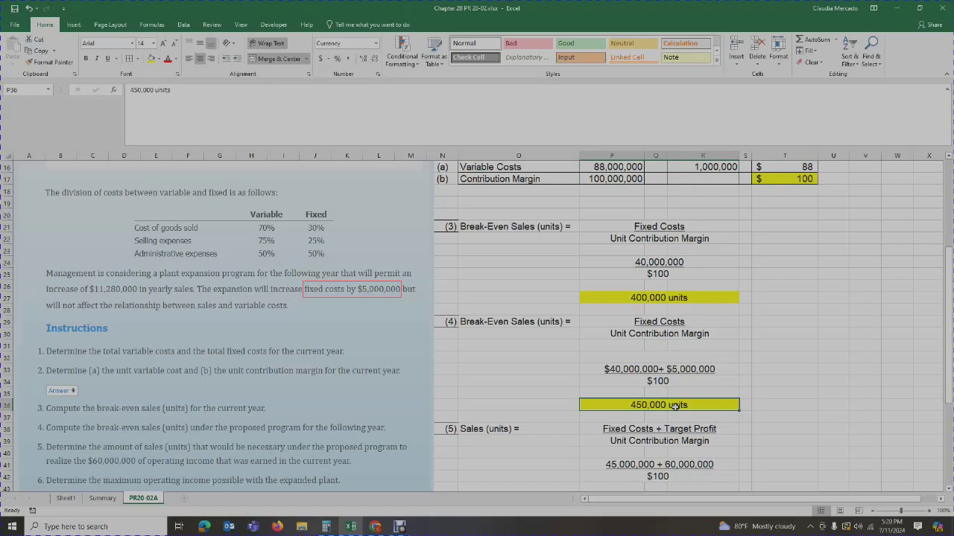
# Step: Review the worksheet's solutions from part (1) through part (7) alongside the question on recommending the proposal
pyautogui.scroll(5, 675, 406)
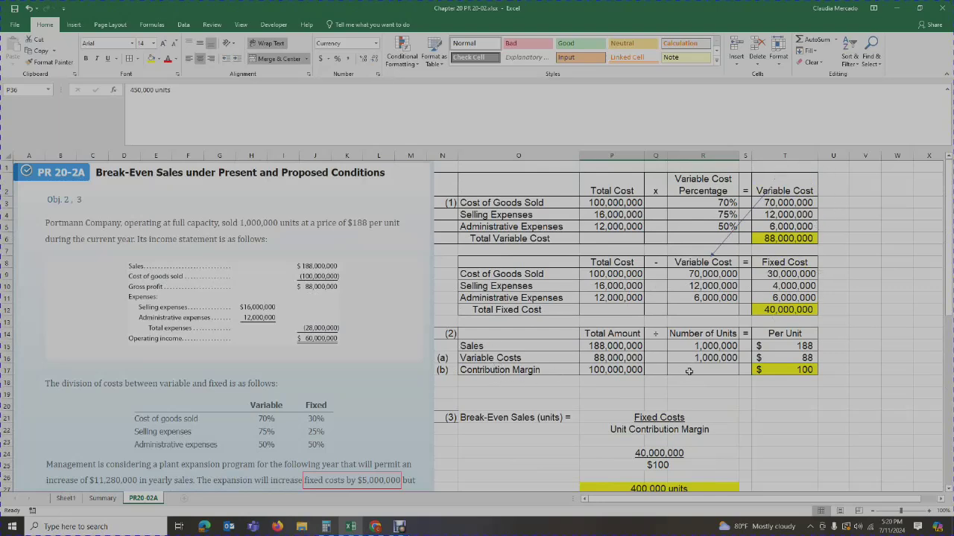
pyautogui.scroll(-3, 789, 369)
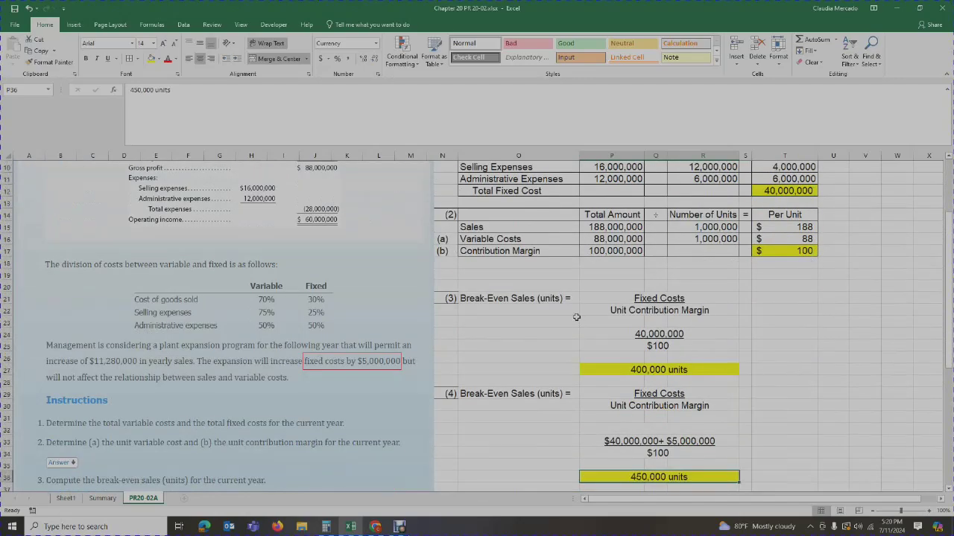
pyautogui.scroll(-1, 576, 327)
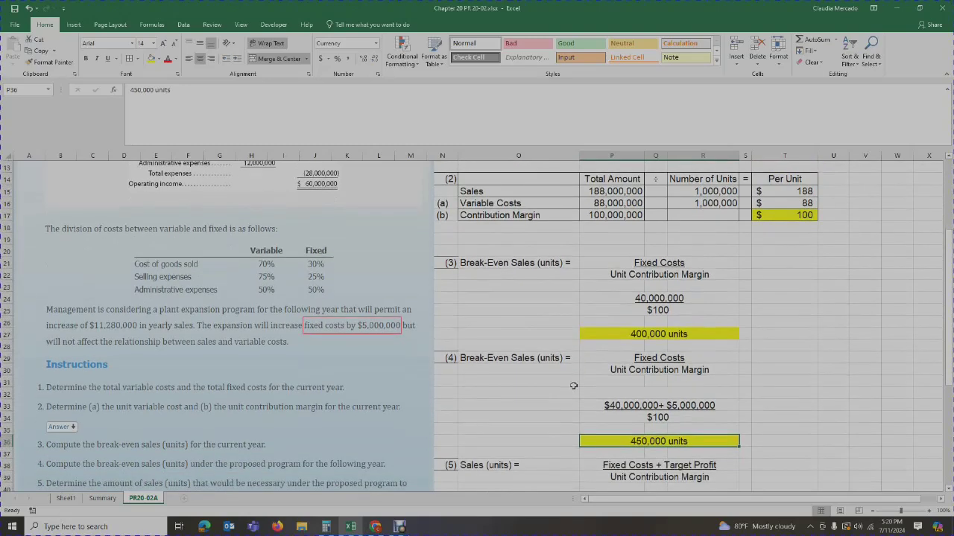
pyautogui.scroll(-6, 573, 385)
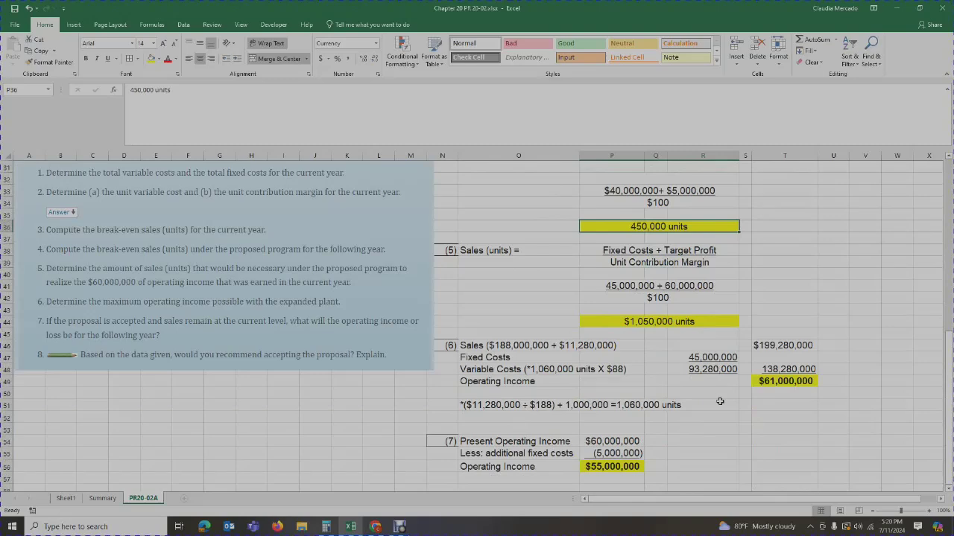
pyautogui.scroll(10, 720, 402)
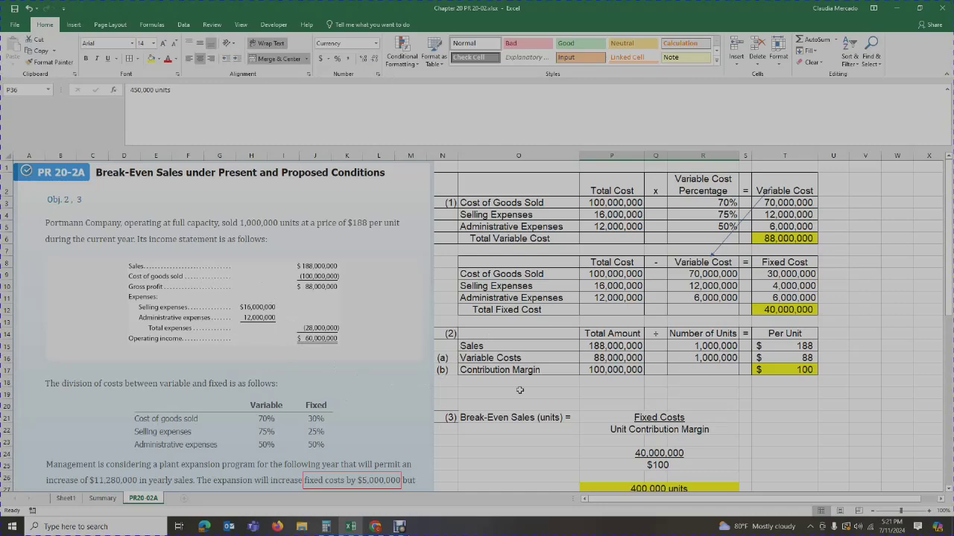
pyautogui.scroll(-3, 529, 399)
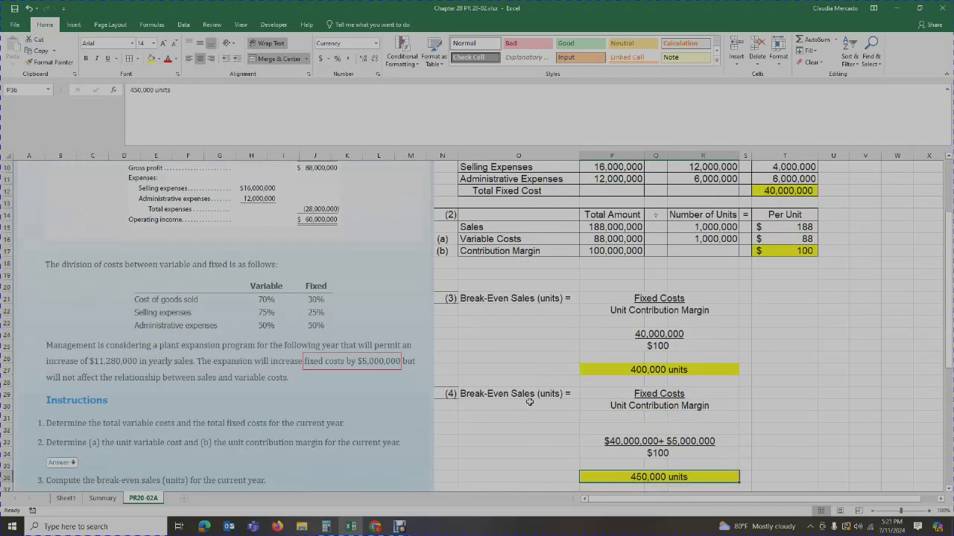
pyautogui.scroll(3, 529, 403)
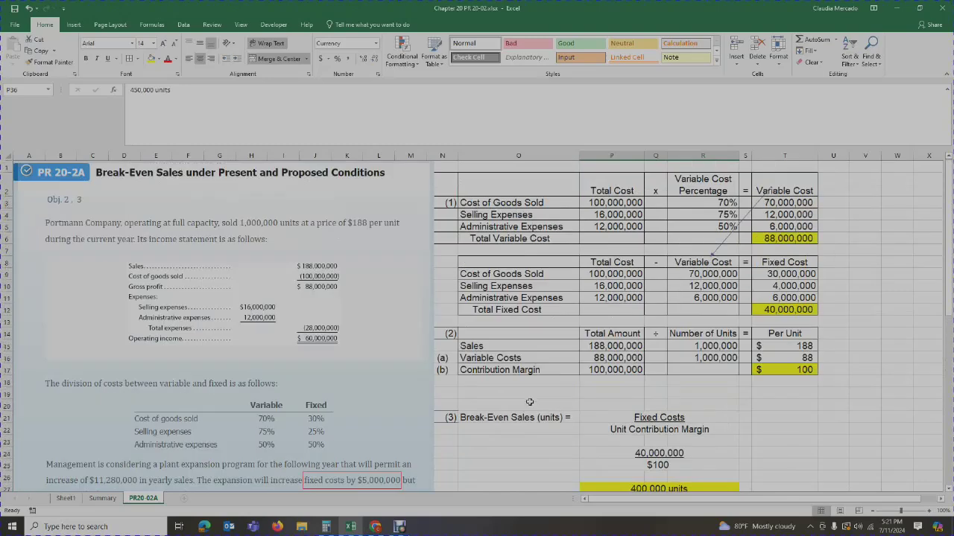